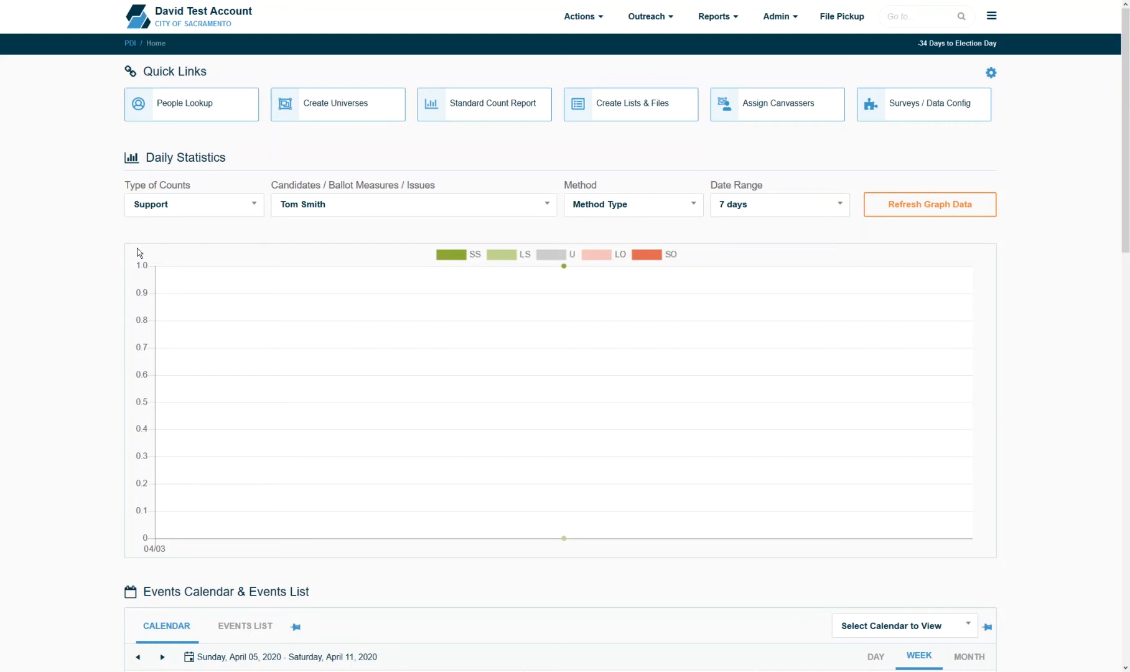
- Go to Admin > Surveys & Data Configuration and list the Electronic Surveys
click(782, 24)
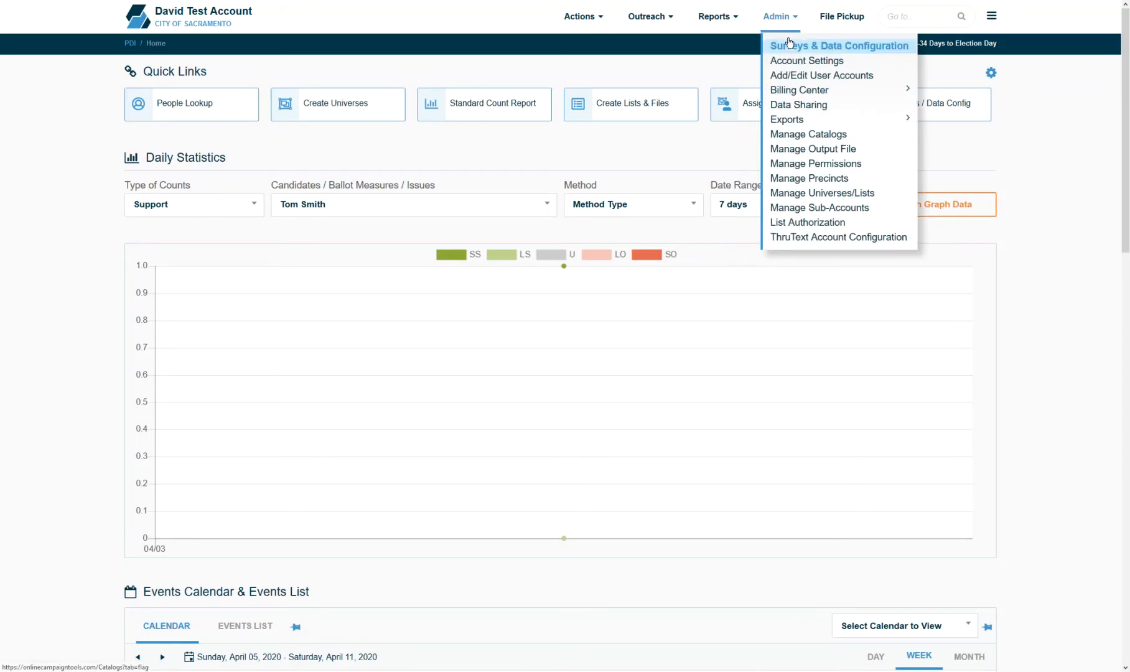
click(789, 43)
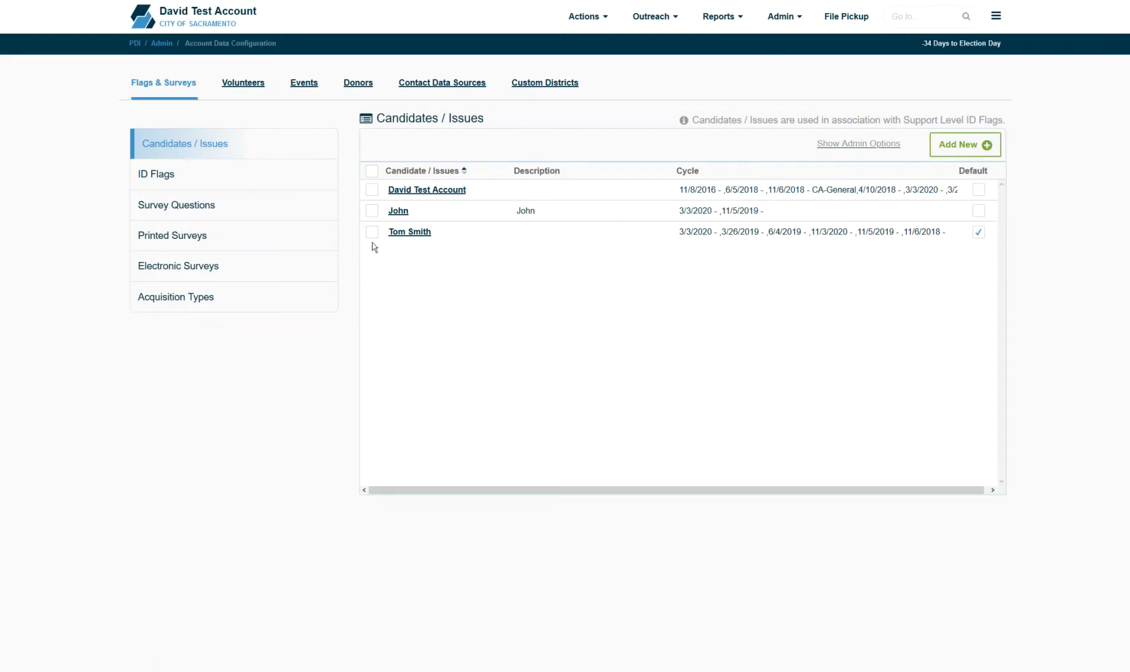
click(242, 278)
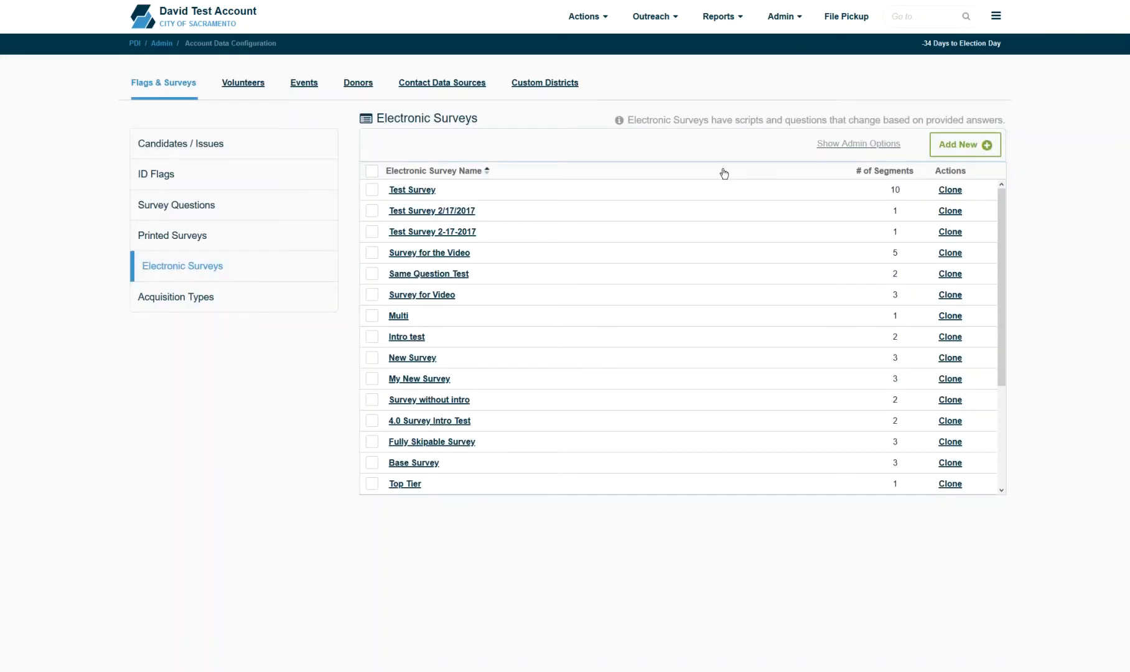
- Start a new electronic survey named 'My Electronic Survey' with a first segment called 'Intro'
click(977, 145)
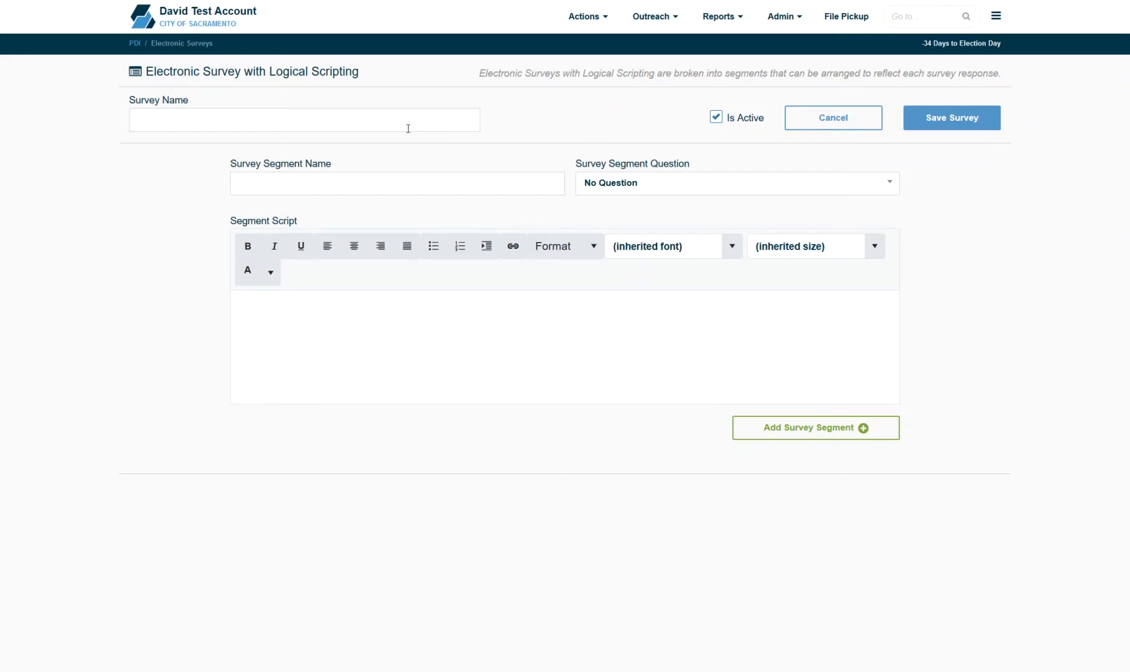
text(My Electronic Survey)
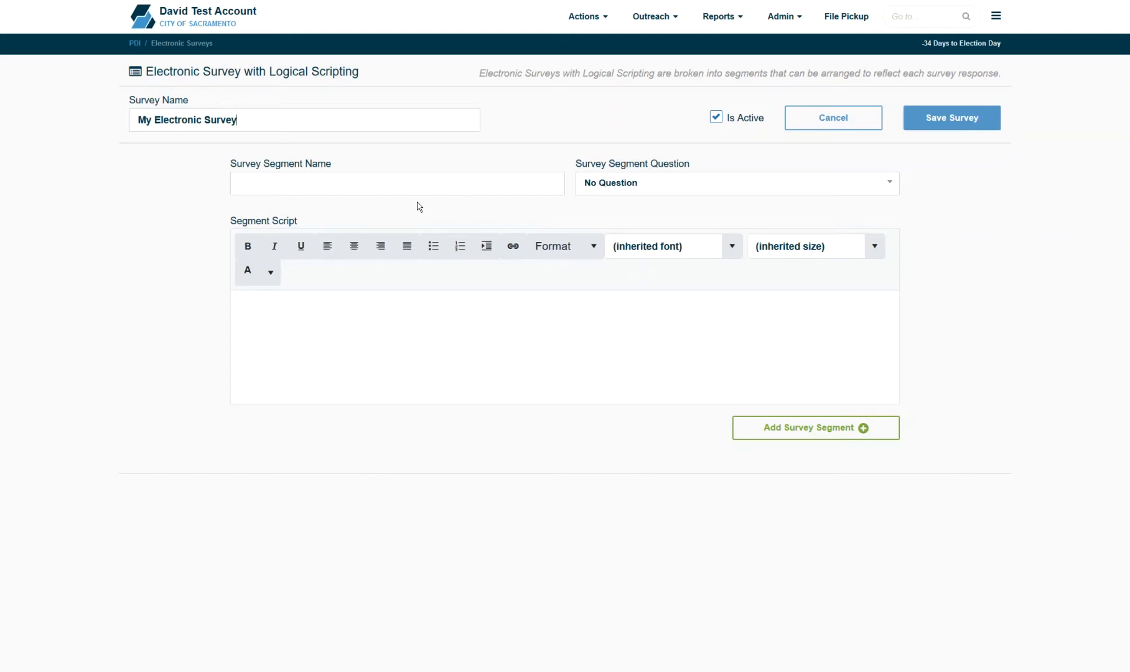
click(400, 184)
text(Intro)
- Add the Intro segment with no question and the script 'Hello, my name is _______ and I am from the Smith Campaign.'
click(662, 187)
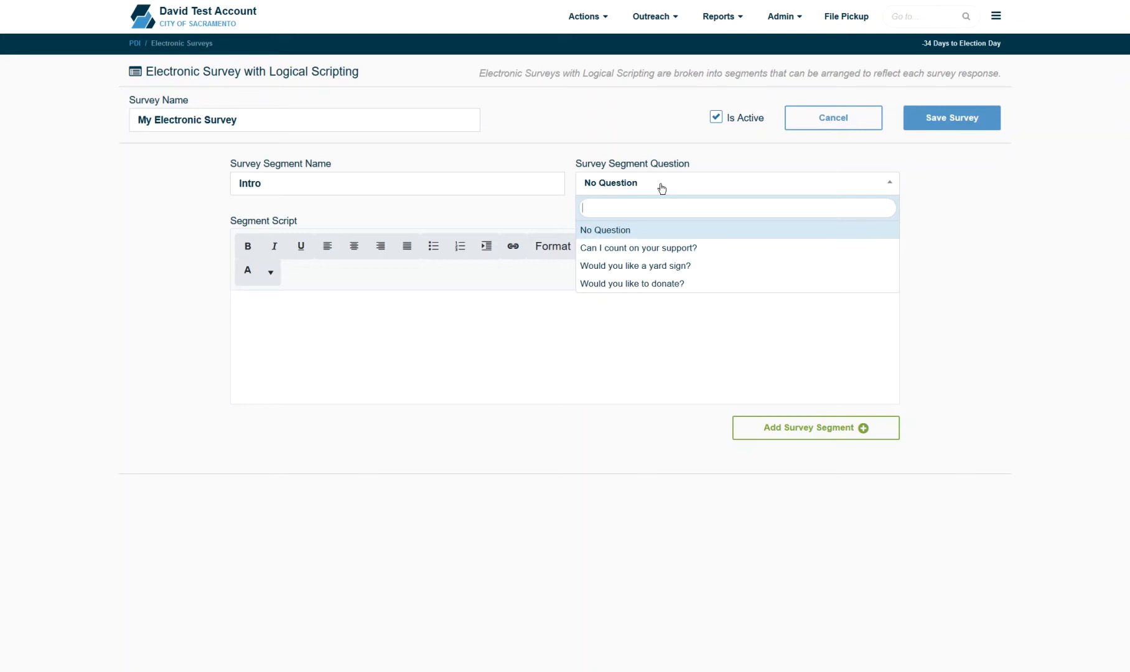
click(393, 367)
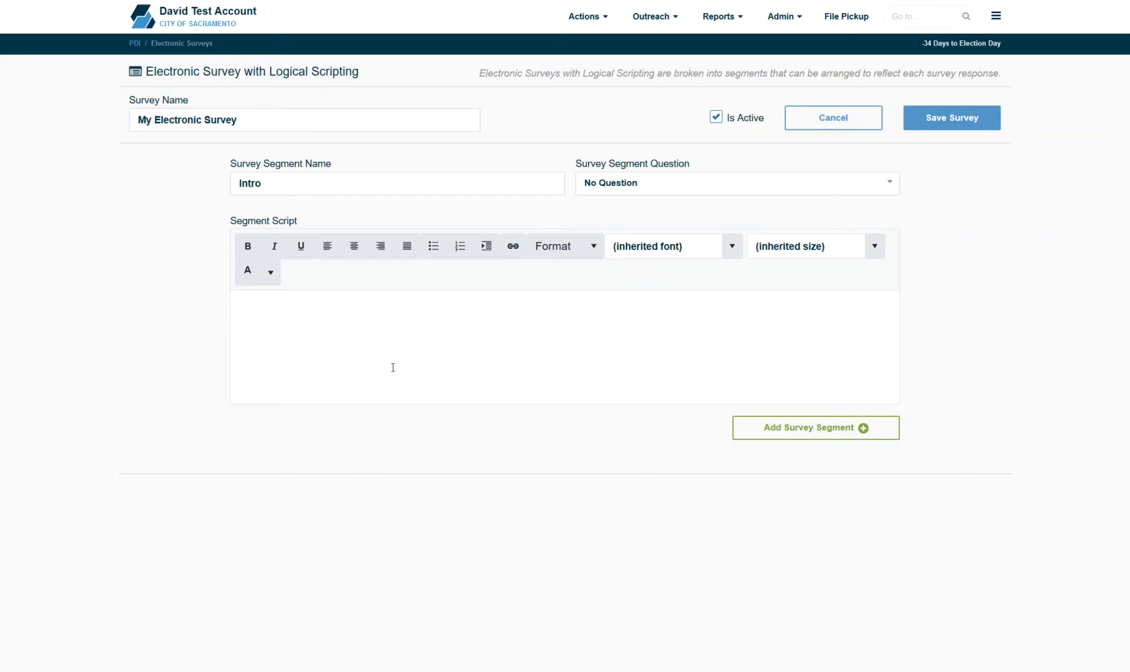
text(Hello, my name is _______ and I am from the Smith Campaign.)
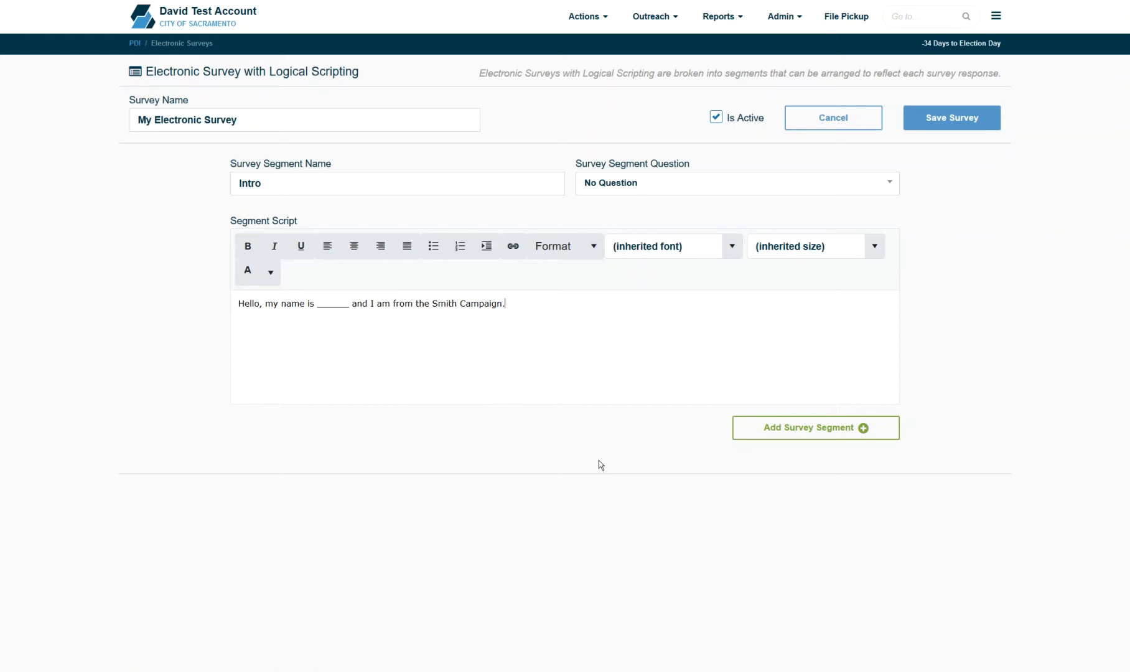
click(781, 435)
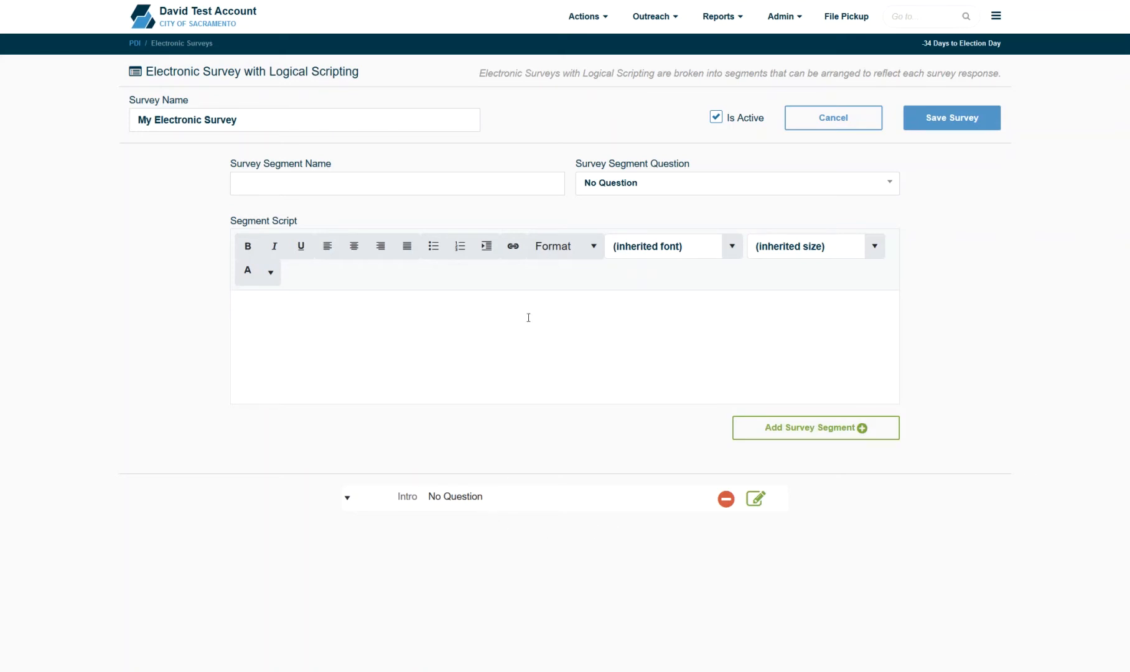
- Add 'Support Segment' asking 'Can I count on your support?' with script 'We would appreciate if you supported Mr. Smith.'
click(364, 188)
text(Support Segment)
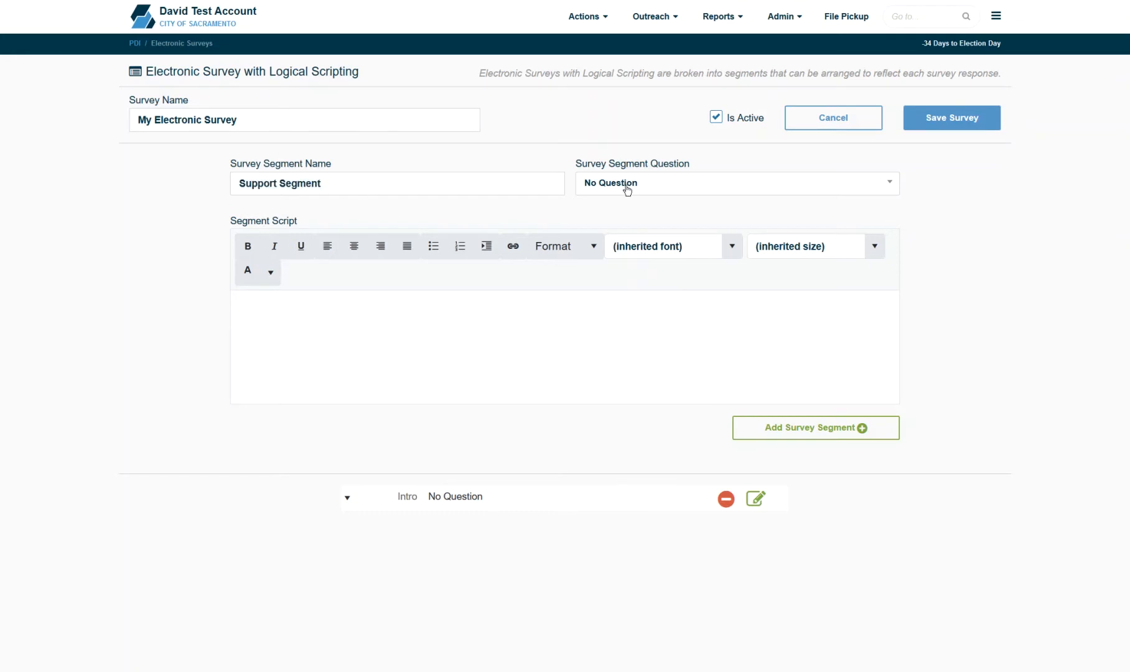
click(625, 189)
click(472, 348)
text(We would appreciate if you supported Mr. Smith.)
click(830, 429)
- Add a 'Yard Sign' segment with the yard sign question attached
click(491, 181)
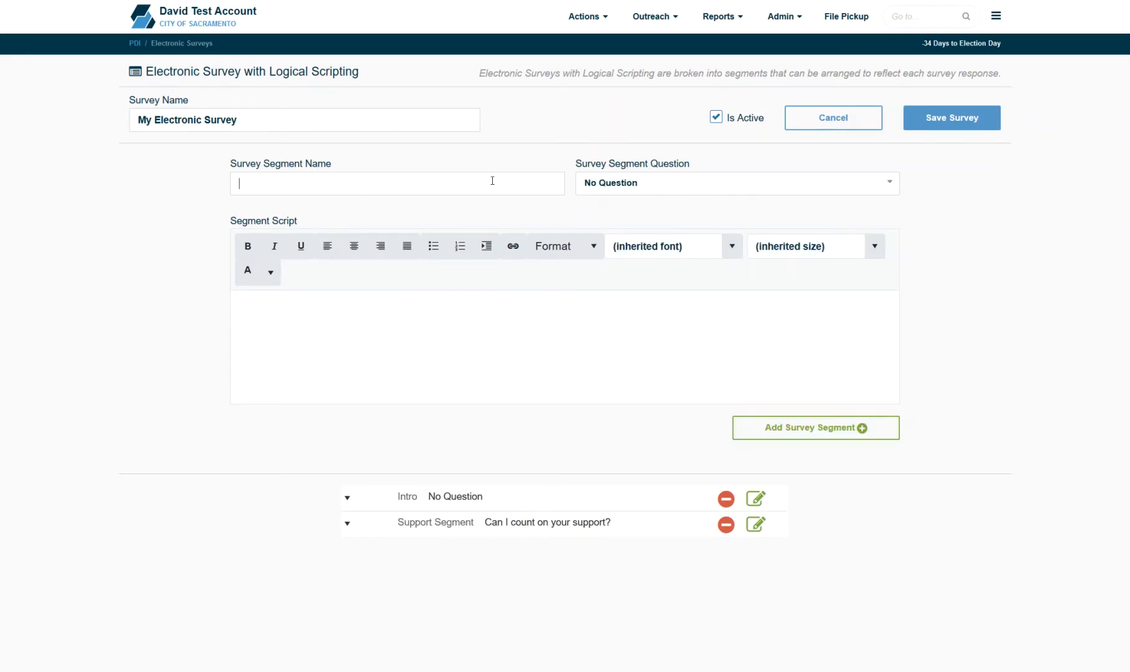
text(Yard Sign)
click(634, 184)
click(642, 268)
click(815, 427)
- Add the donation segment with the donation question and script 'Our campaign is grassroots and needs your support.'
click(419, 181)
text(Volunteer)
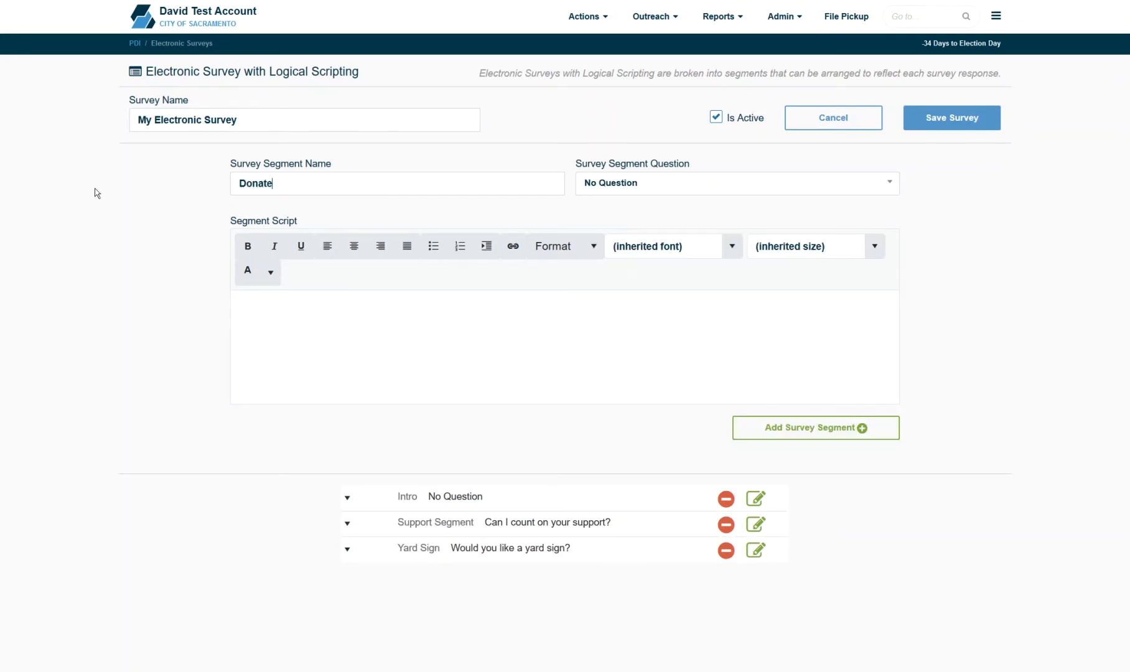
click(737, 183)
click(631, 283)
click(446, 323)
text(Our campaign is grassroots and needs your support.)
click(803, 428)
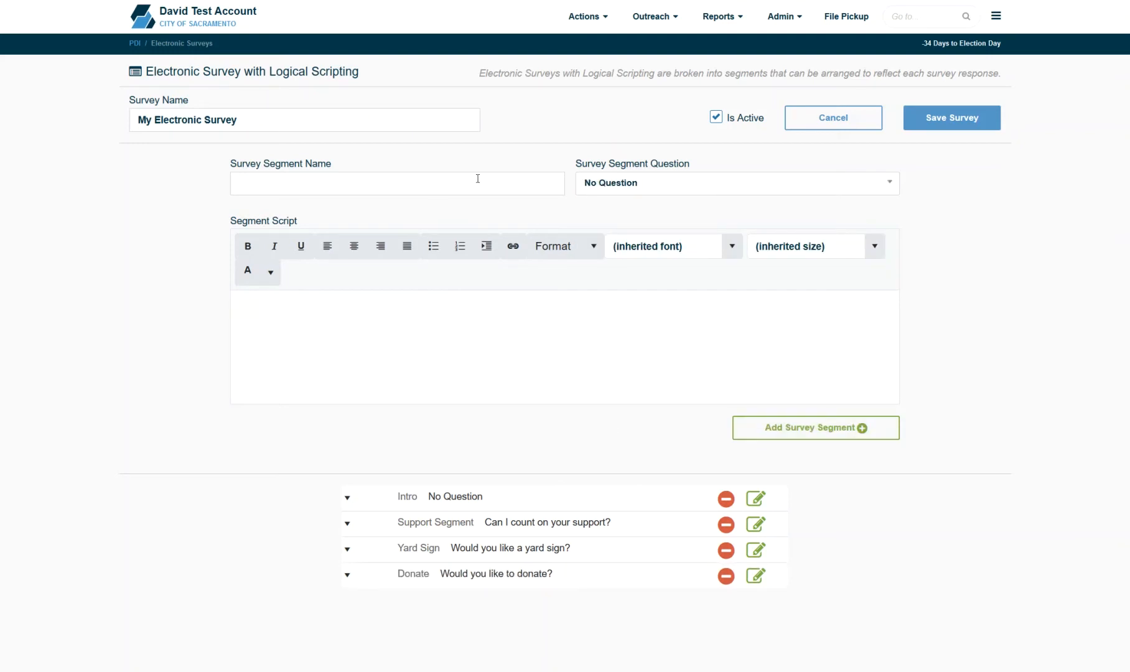
- Add an 'Outro' segment with the script 'Thank you for your time, goodbye.'
click(477, 180)
text(Outro)
click(575, 315)
text(Thank you for your time, good bye)
key(BackSpace)
key(BackSpace)
key(BackSpace)
key(BackSpace)
text(bye.)
click(780, 426)
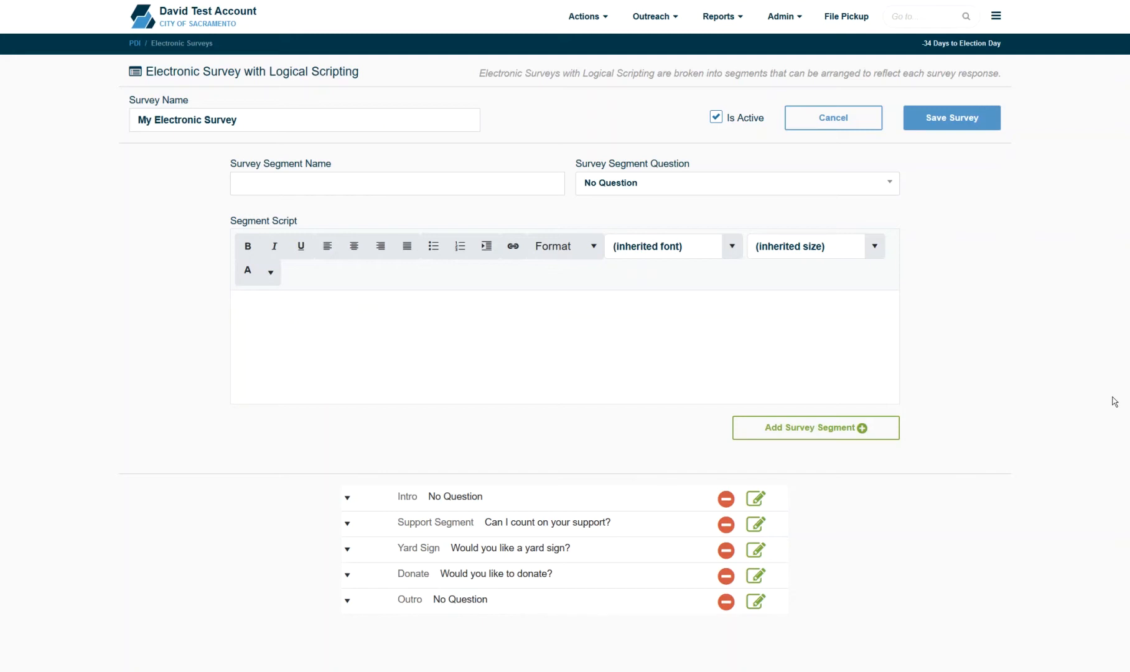
click(570, 504)
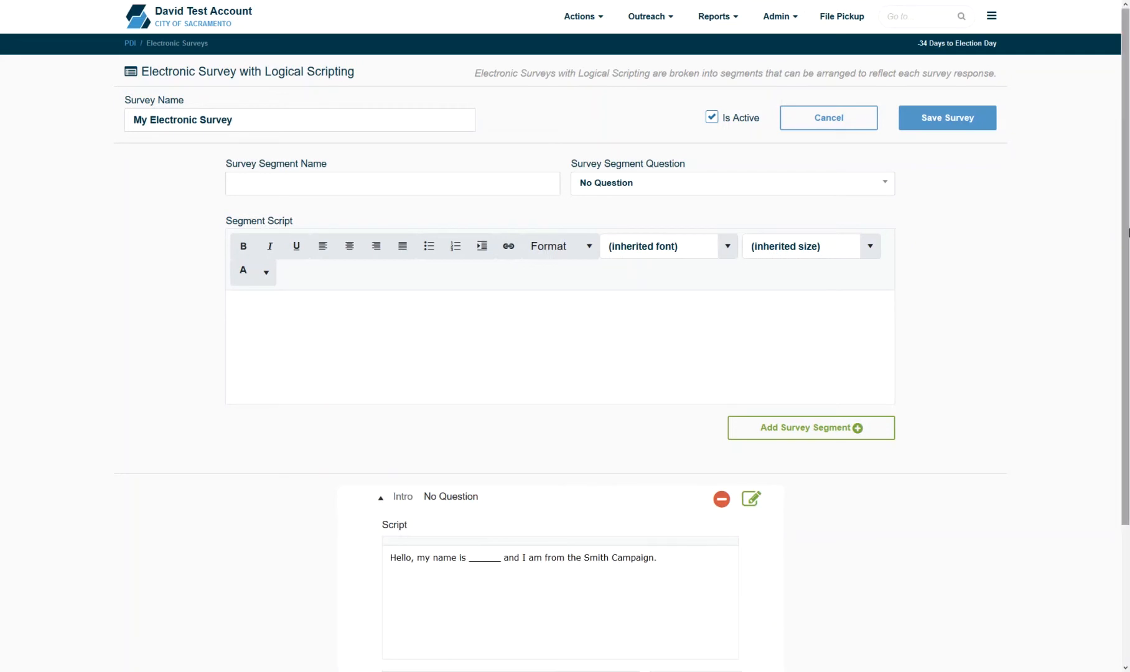
- Keep the Intro's Script Action on Next, then expand the Support Segment to view its answers
scroll(559, 491, down, 3)
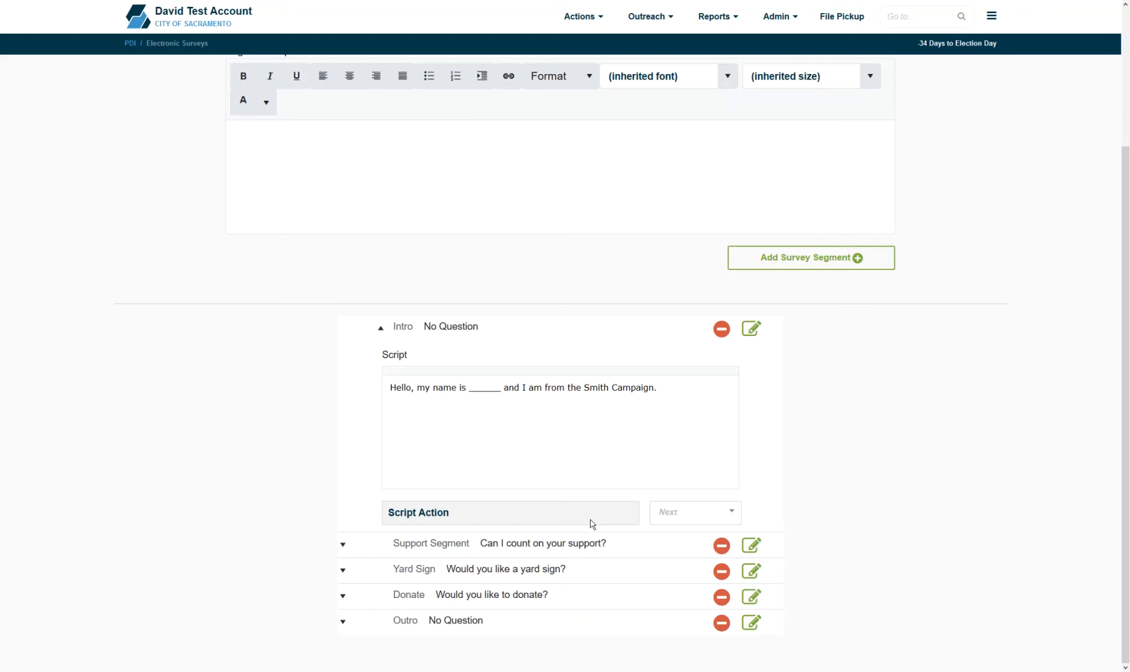
click(704, 518)
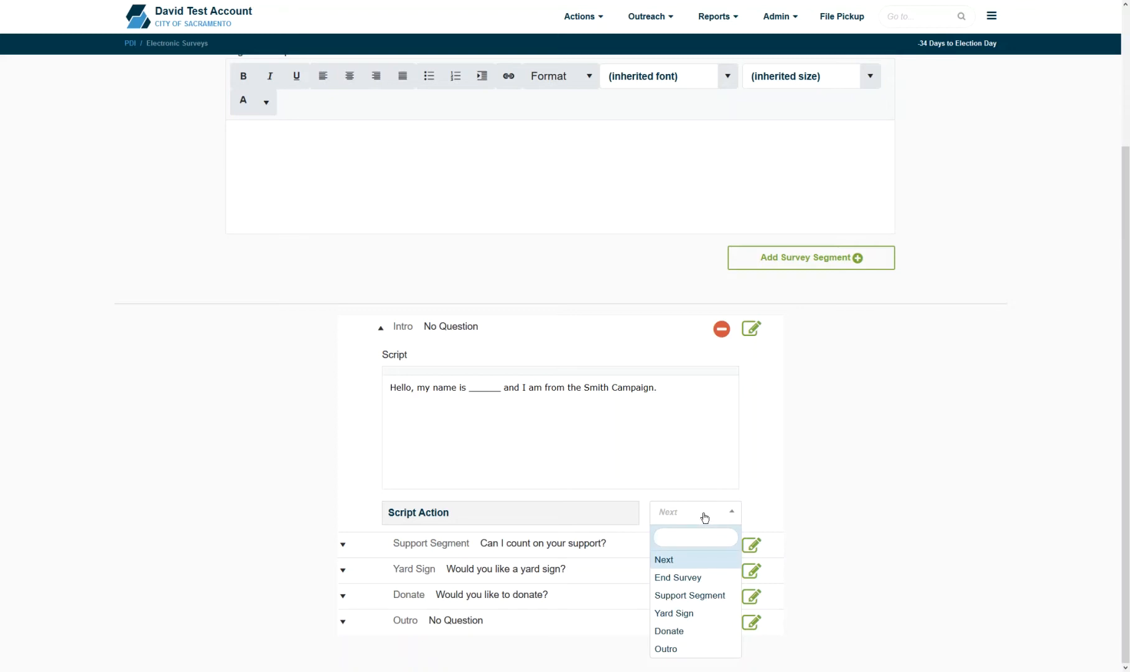
click(704, 517)
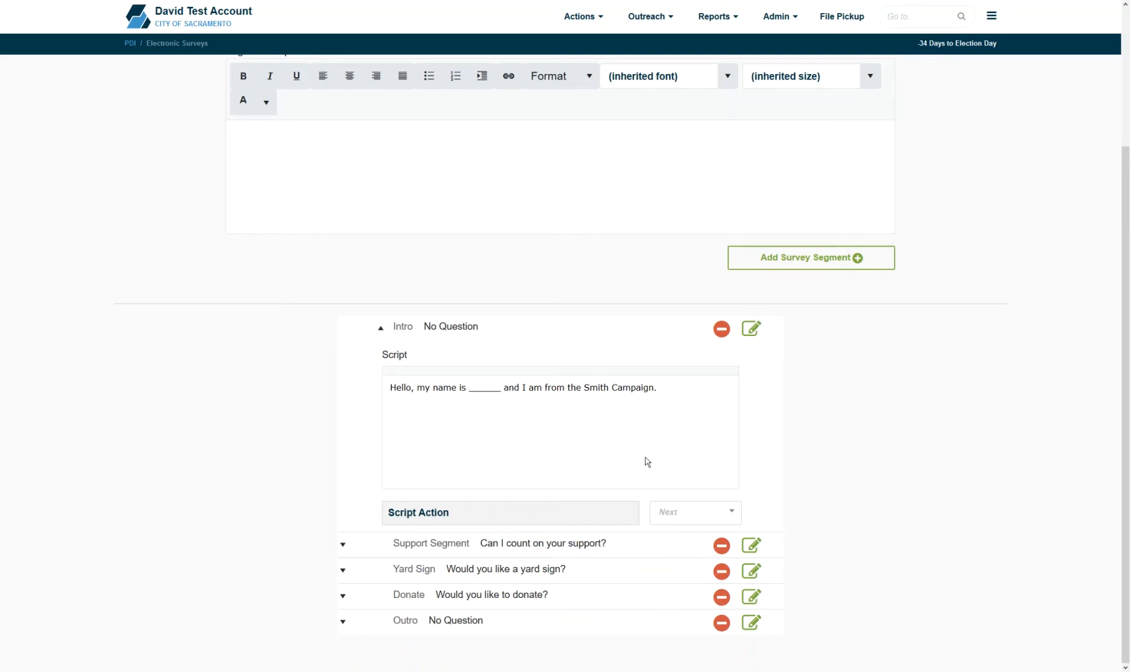
click(592, 329)
click(578, 520)
drag(1125, 249, 1124, 485)
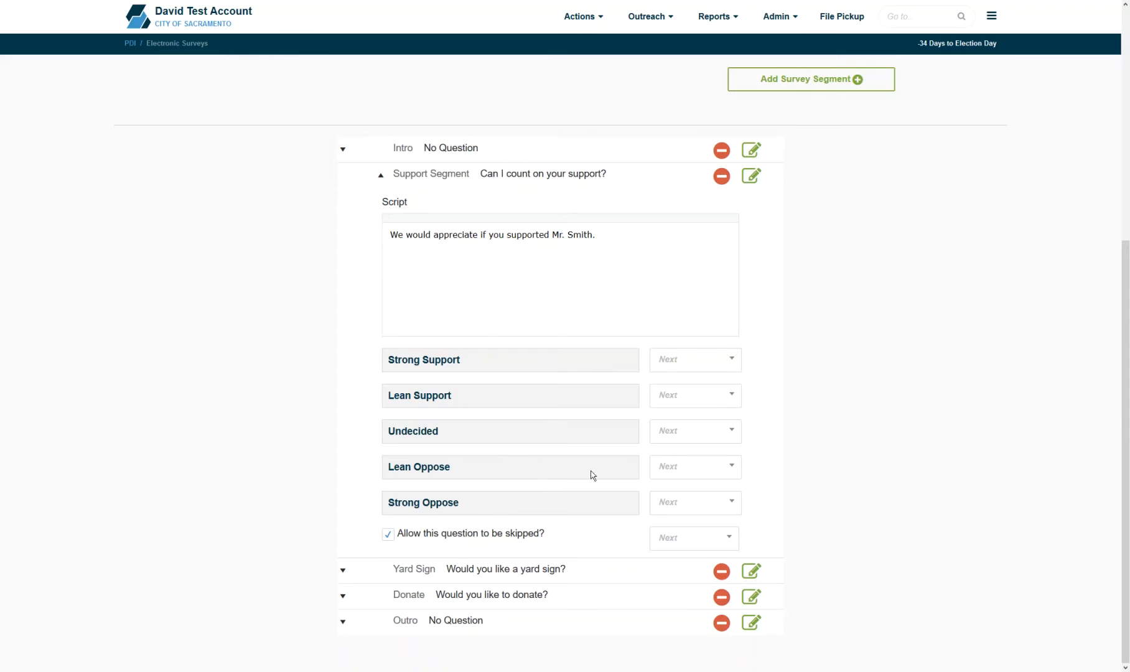
- Route Undecided, Lean Oppose and Strong Oppose answers to Outro and disallow skipping the support question
click(699, 435)
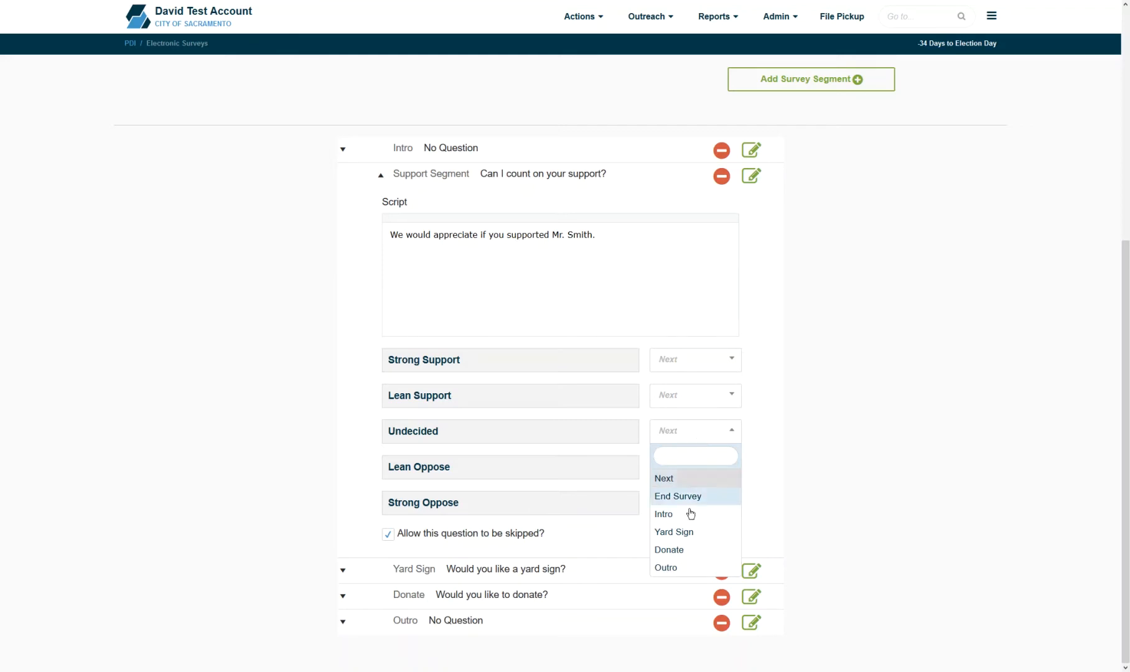
click(680, 569)
click(688, 467)
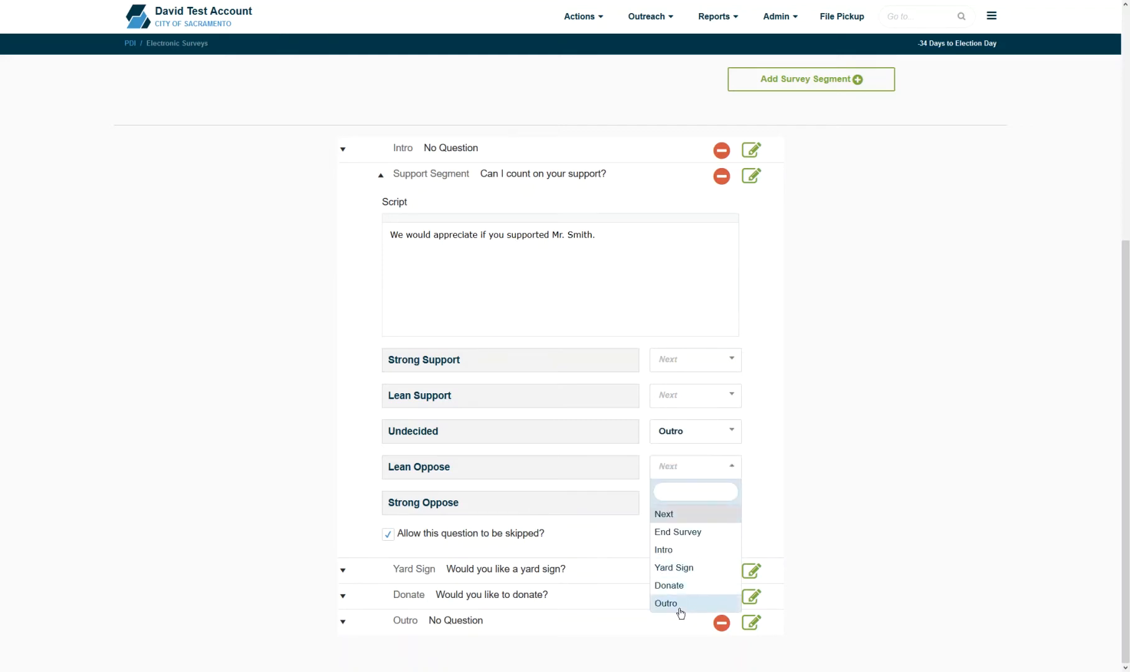
click(676, 604)
click(689, 503)
click(689, 639)
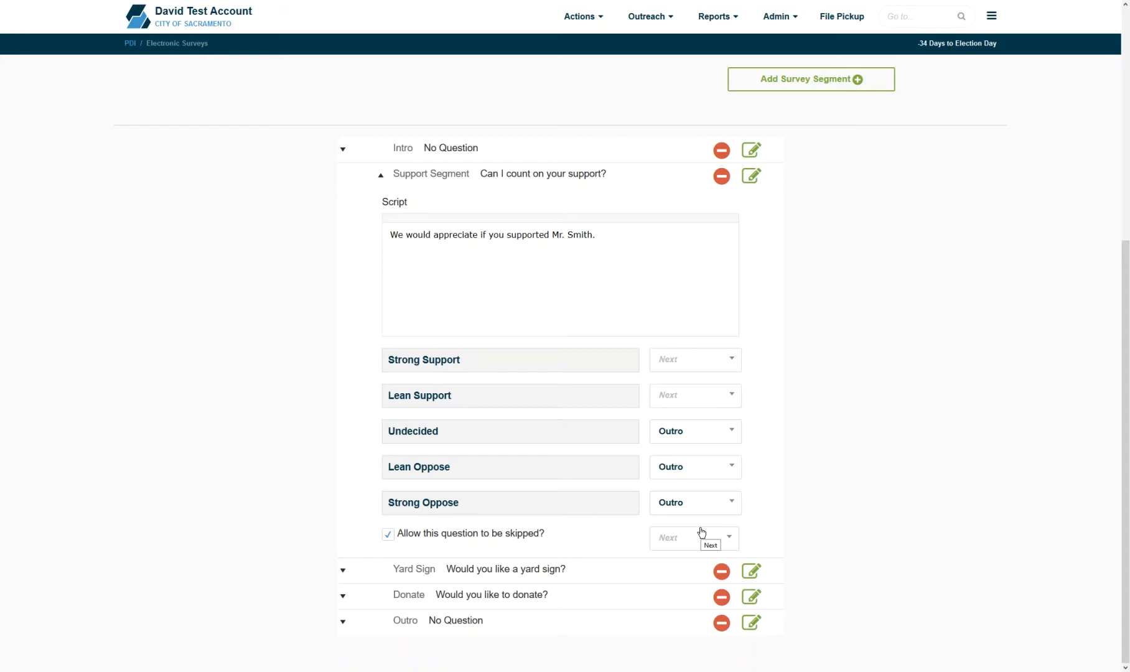
click(388, 535)
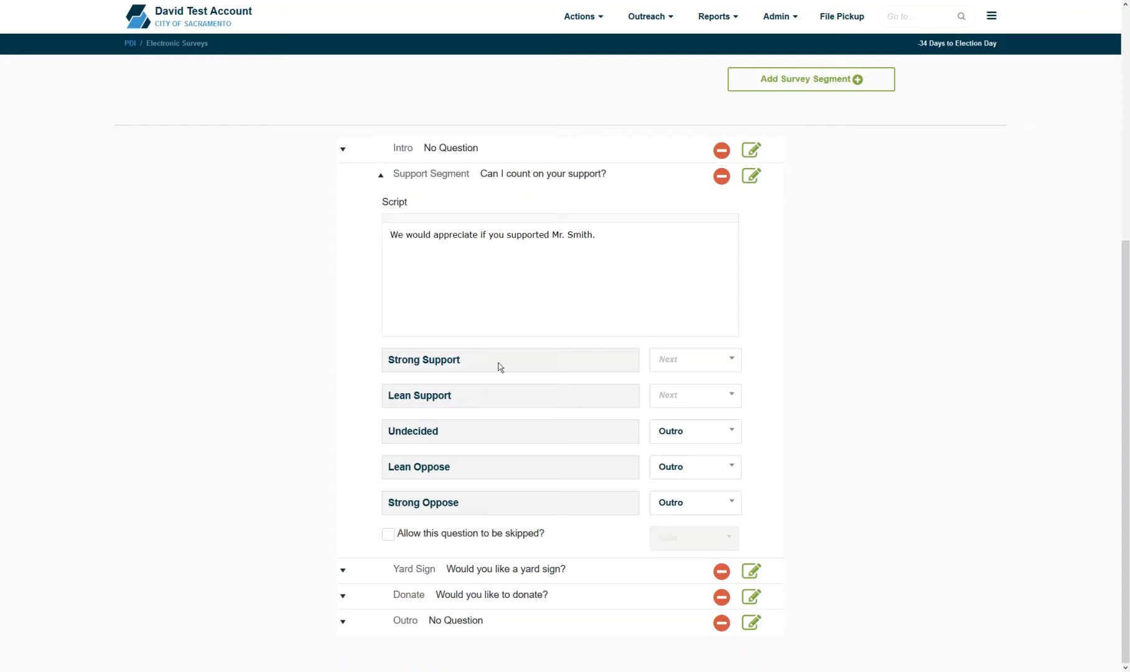
click(514, 569)
- Uncheck 'Allow this question to be skipped?' for the Yard Sign and Donate segments
click(388, 560)
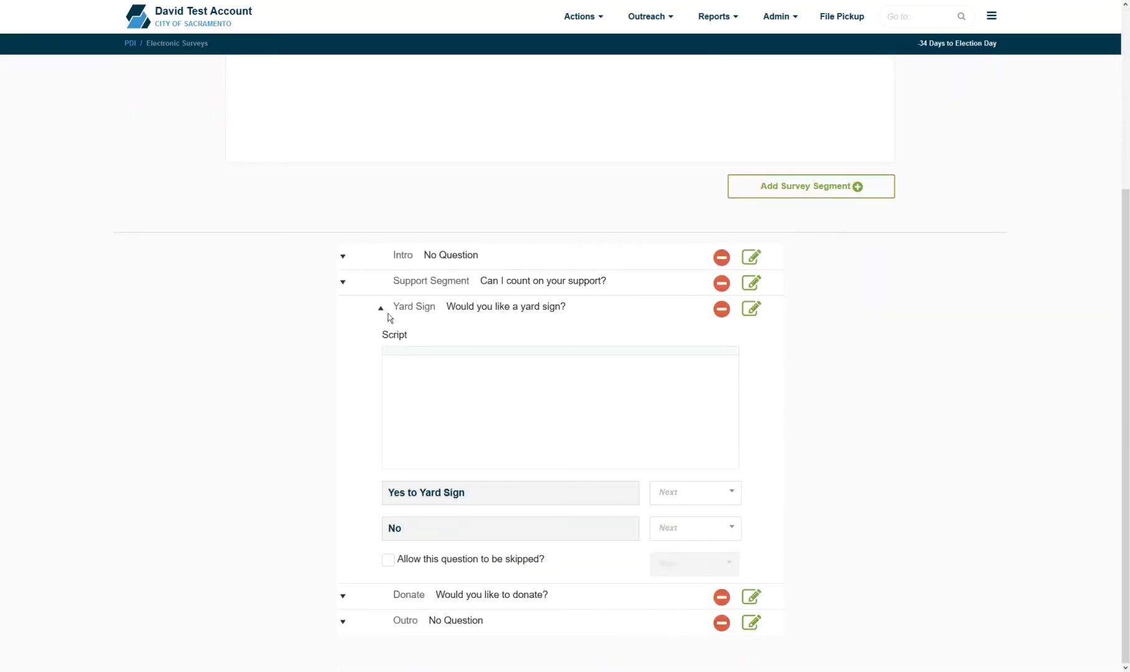
click(382, 307)
click(521, 573)
scroll(698, 655, down, 5)
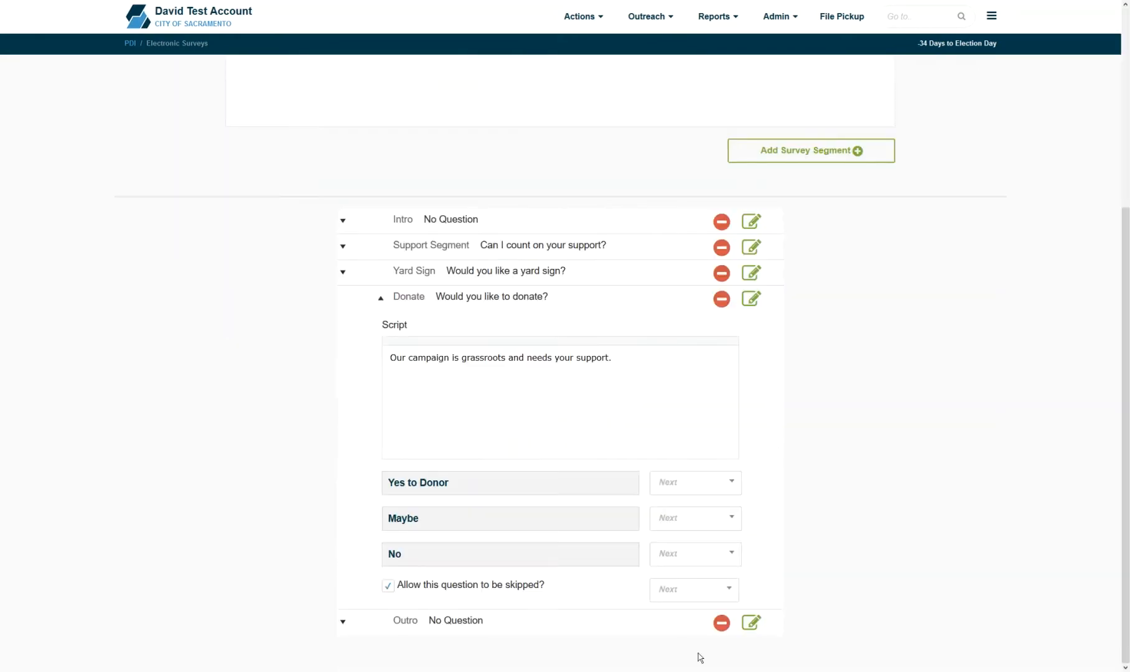
click(386, 583)
click(461, 294)
- Set the Outro segment's Script Action to End Survey
click(539, 602)
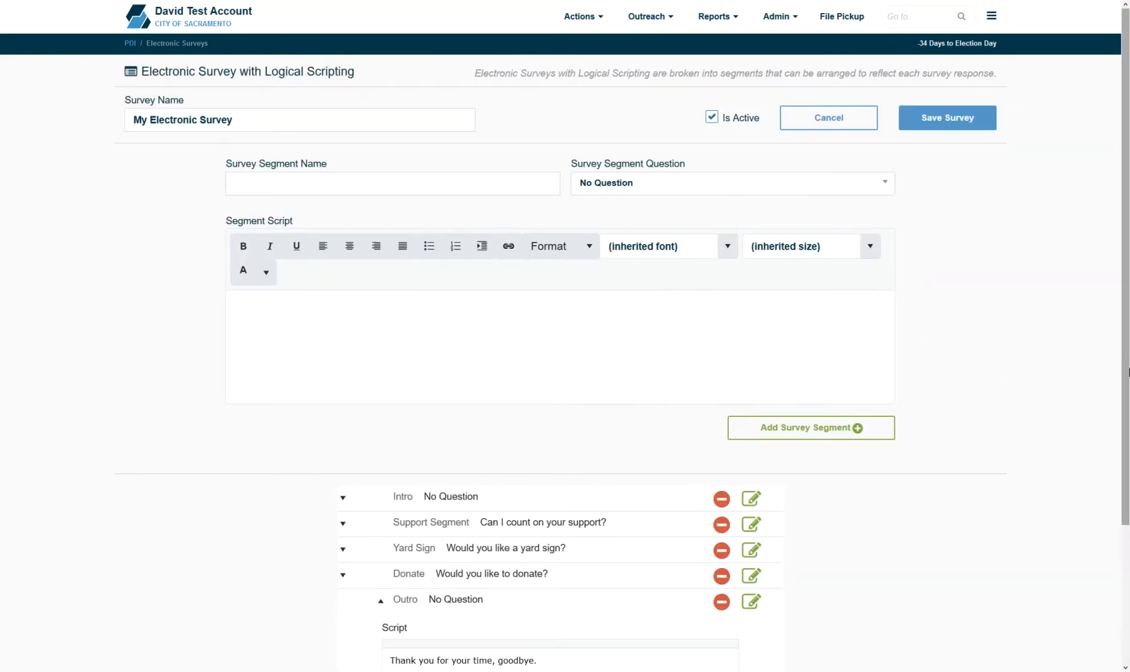
scroll(833, 546, down, 3)
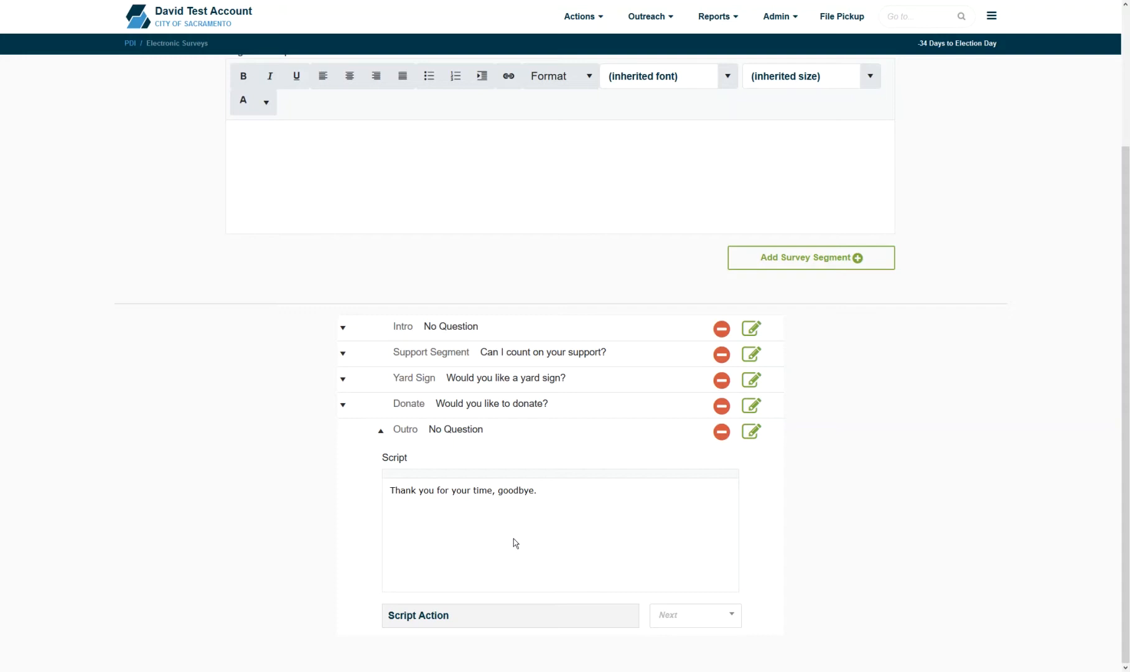
click(671, 614)
click(699, 522)
click(590, 439)
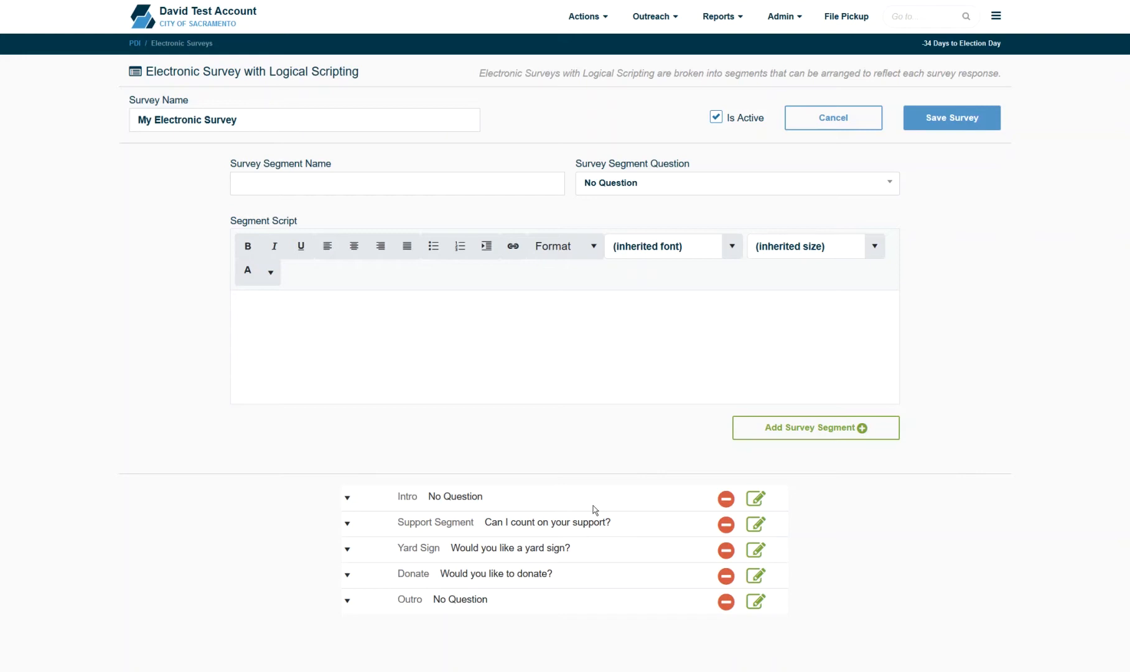
- Save the finished 'My Electronic Survey'
click(968, 119)
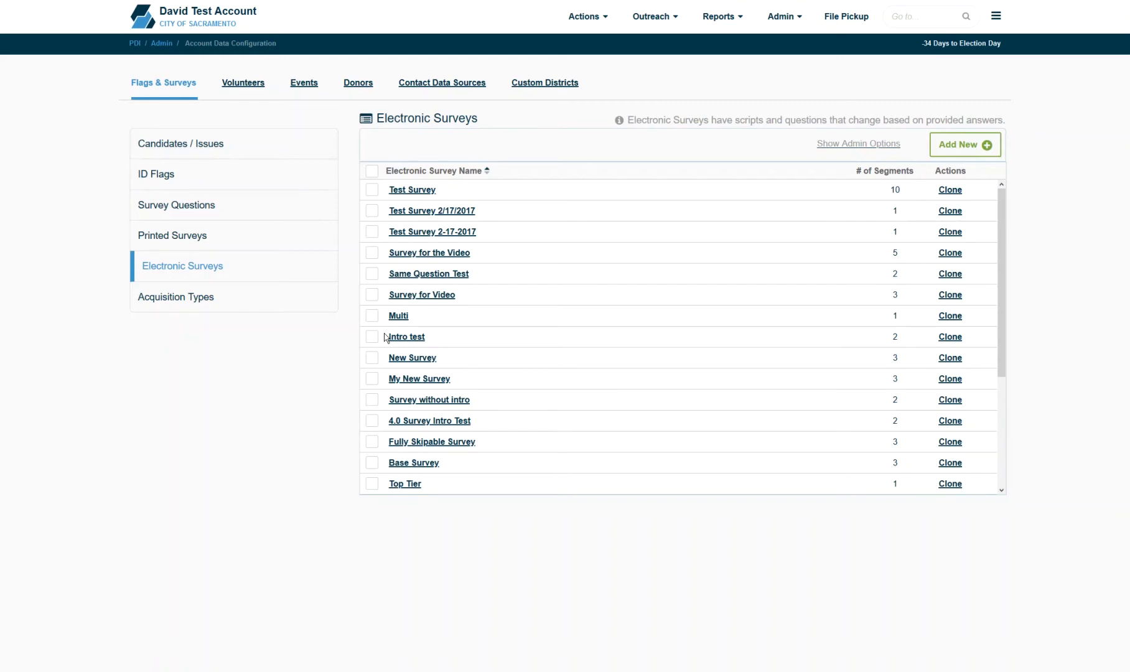
- Open Volunteer Management from Actions > Data Entry
mouse_move(590, 16)
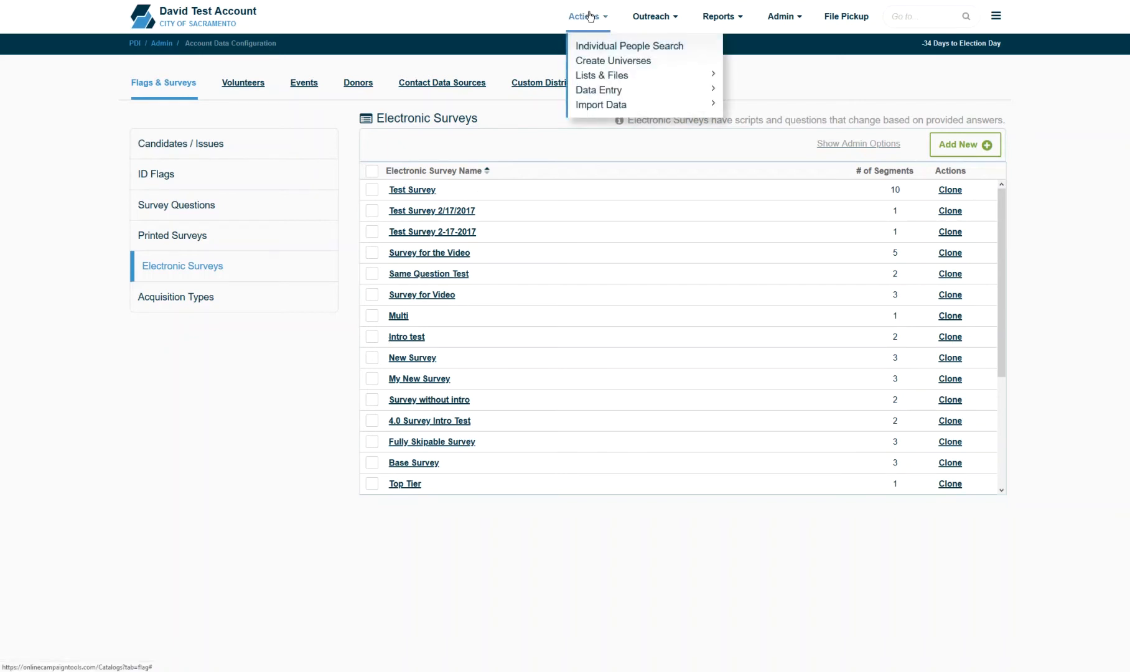
mouse_move(647, 73)
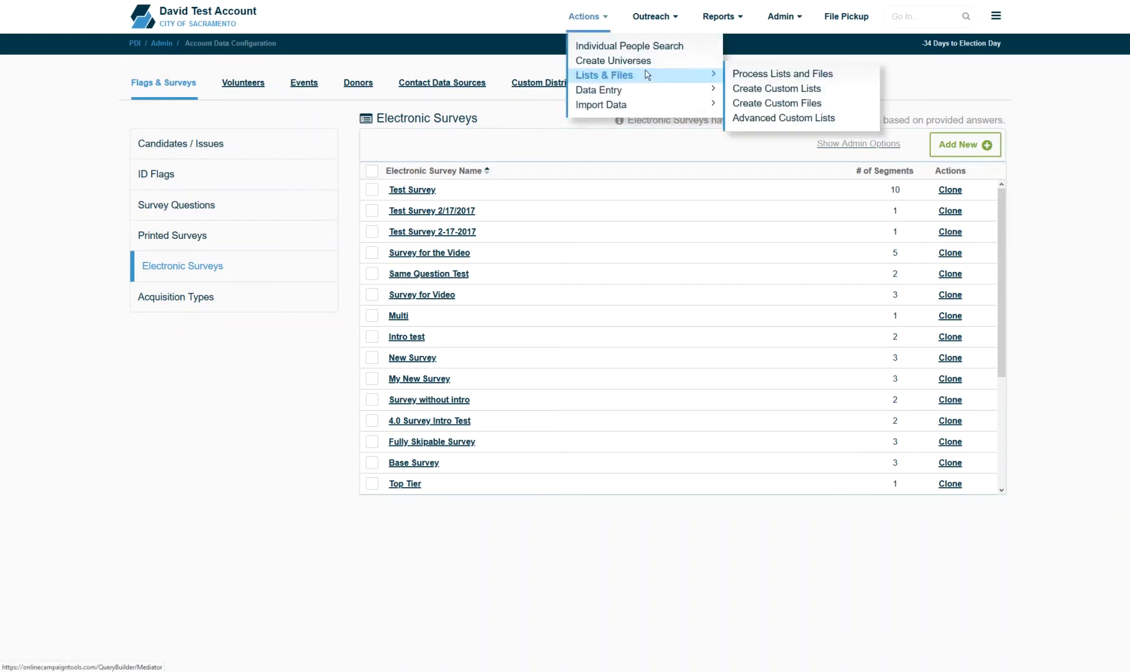
mouse_move(694, 90)
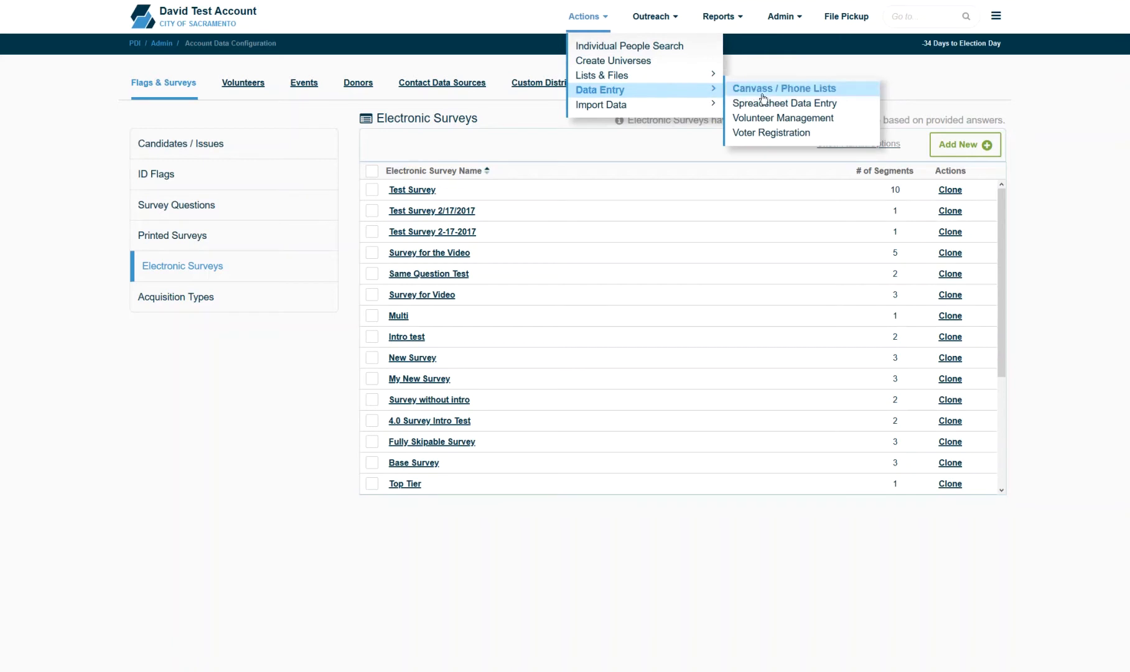
click(774, 123)
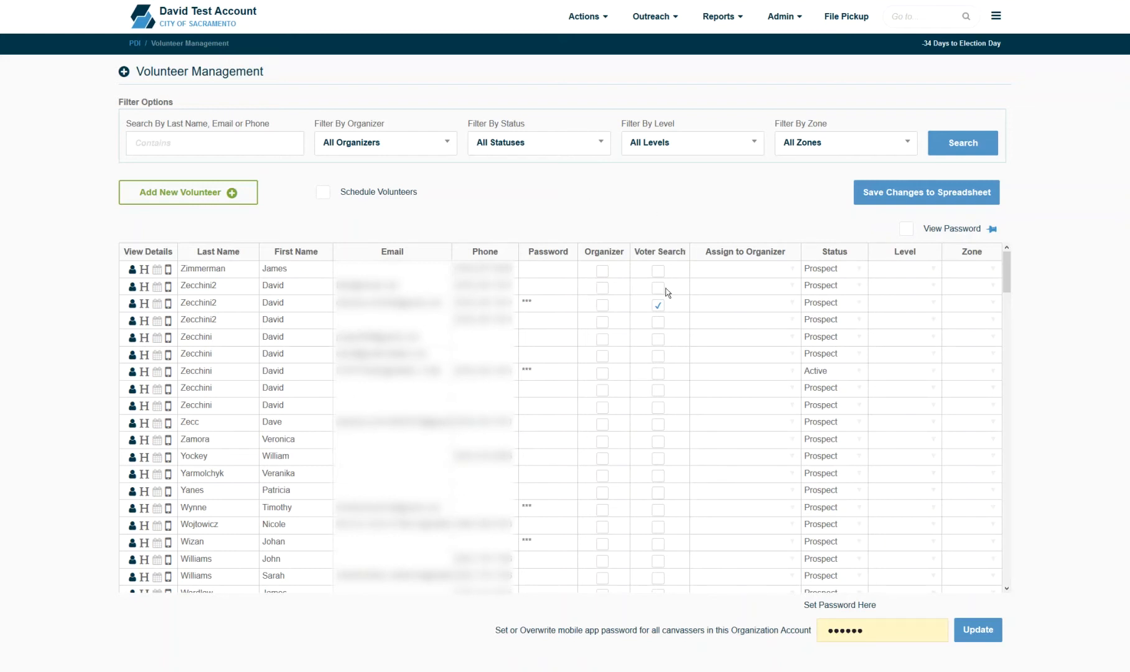
- Add and save a new volunteer with first and last name, e-mail address and mobile canvassing app password
click(186, 193)
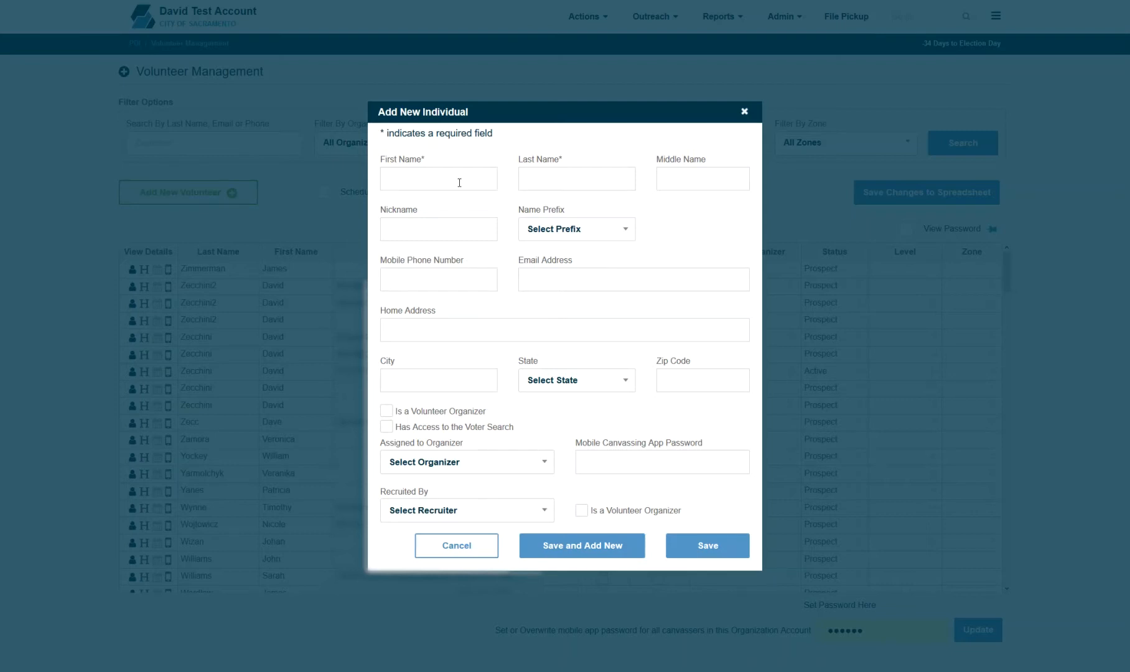
key(Tab)
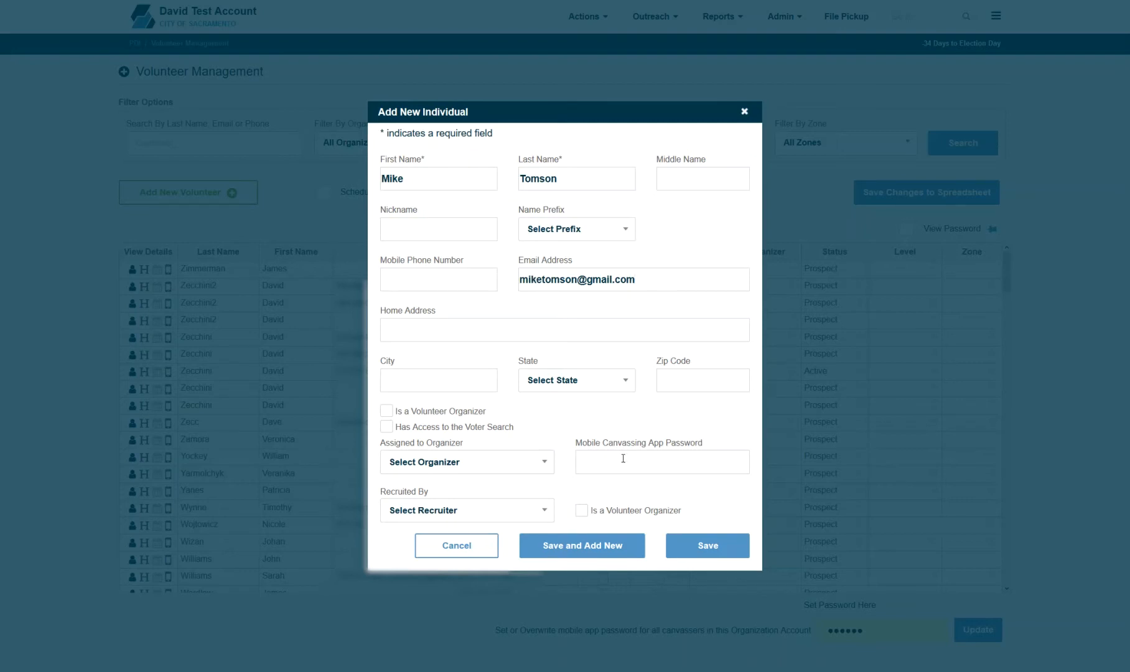
text(password)
click(715, 549)
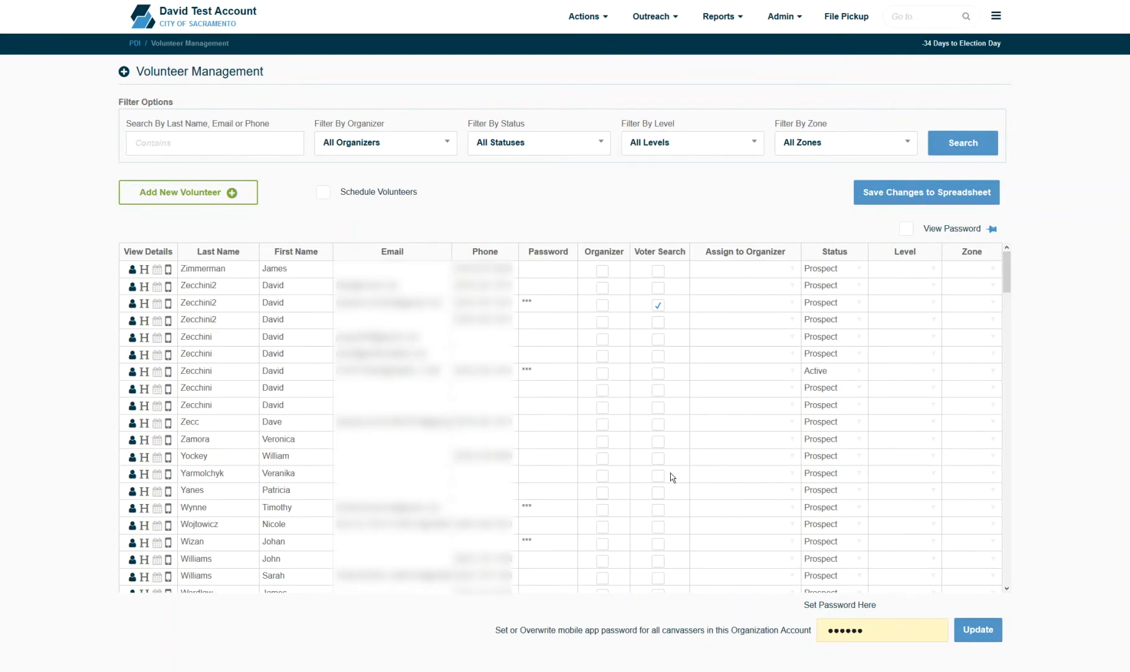
- Go to Outreach > Phone Canvassing > Online Phone Bank
click(638, 32)
mouse_move(664, 46)
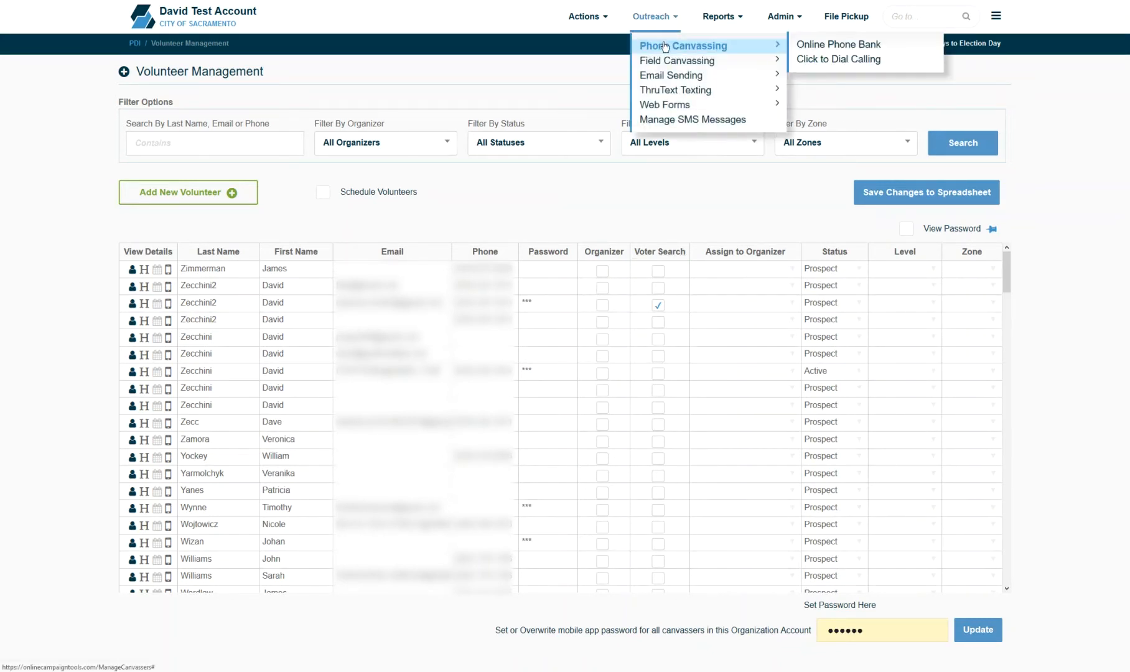
click(808, 45)
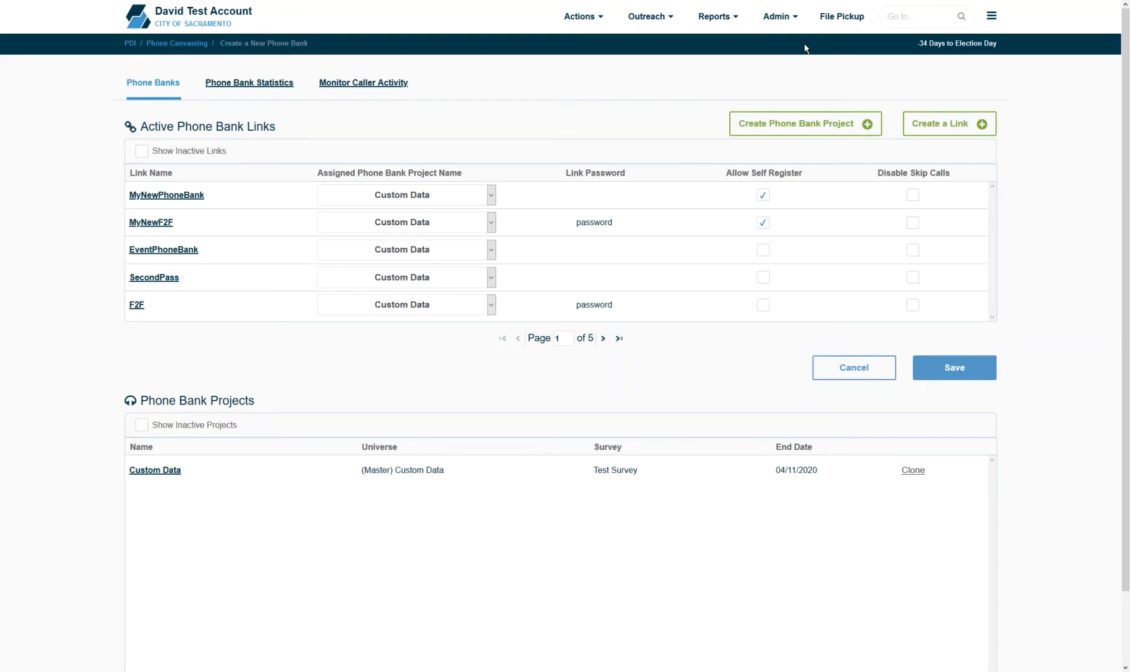
- Start a new phone bank named 'My Phone Bank Video' using the Voter universe (Master) Dems
click(812, 114)
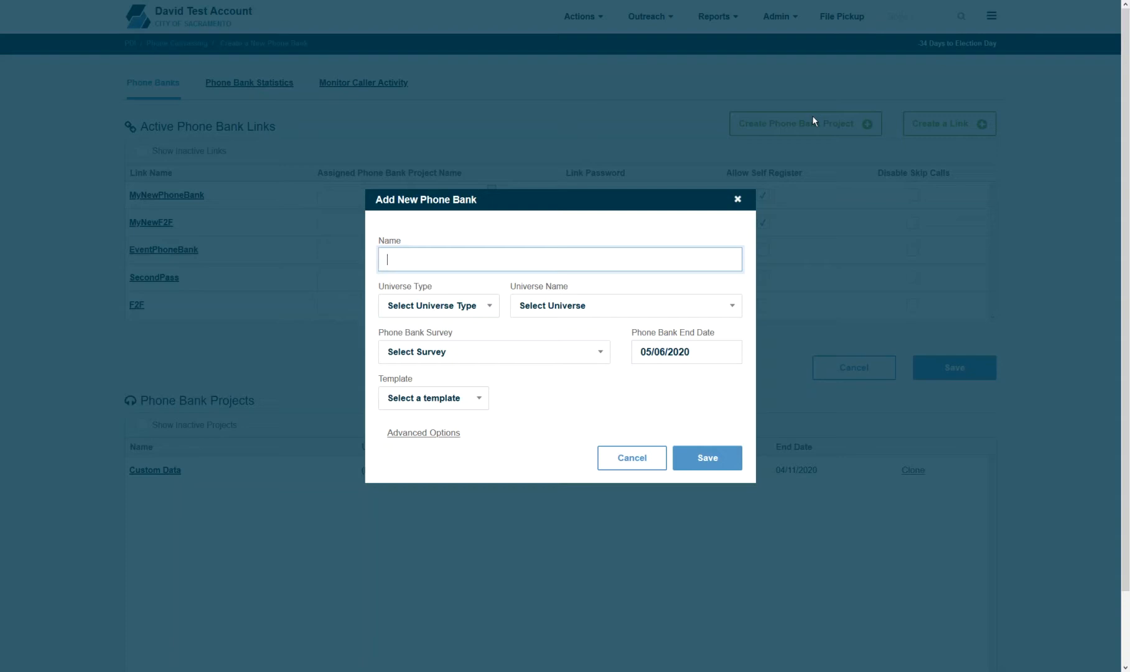
text(My Phone Bank Video)
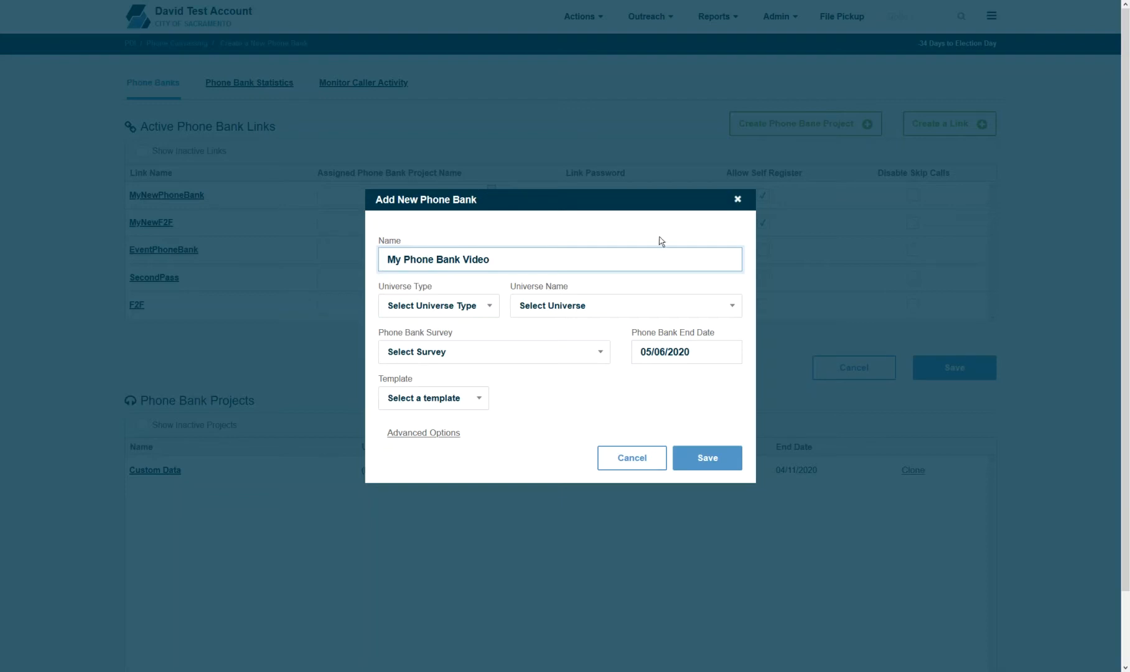
click(467, 306)
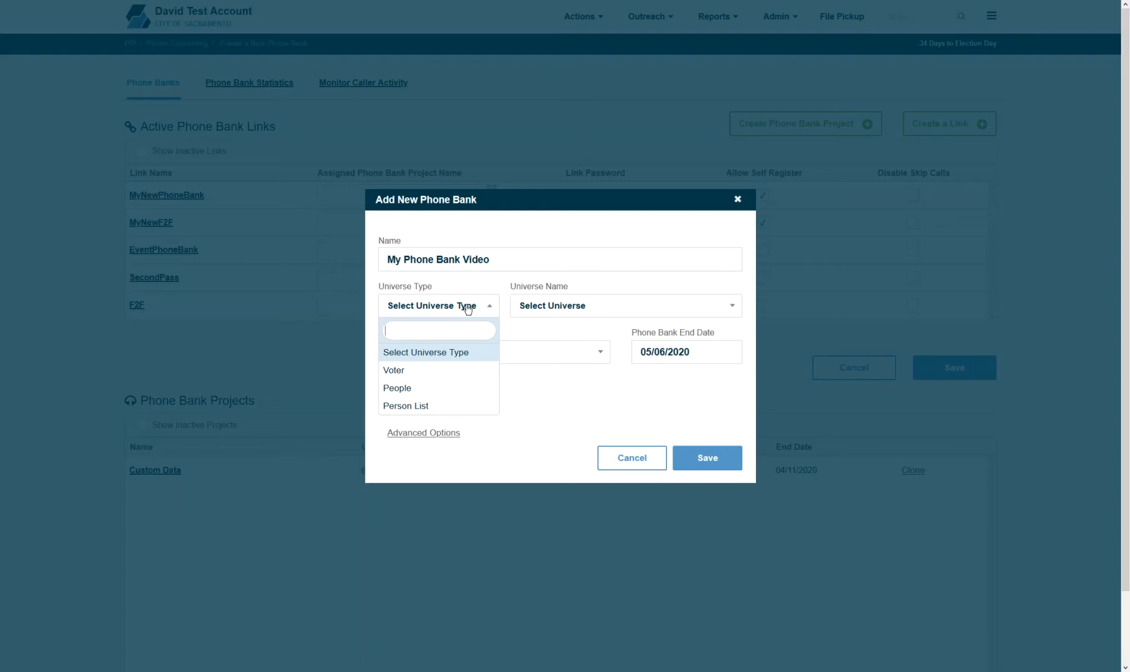
click(416, 375)
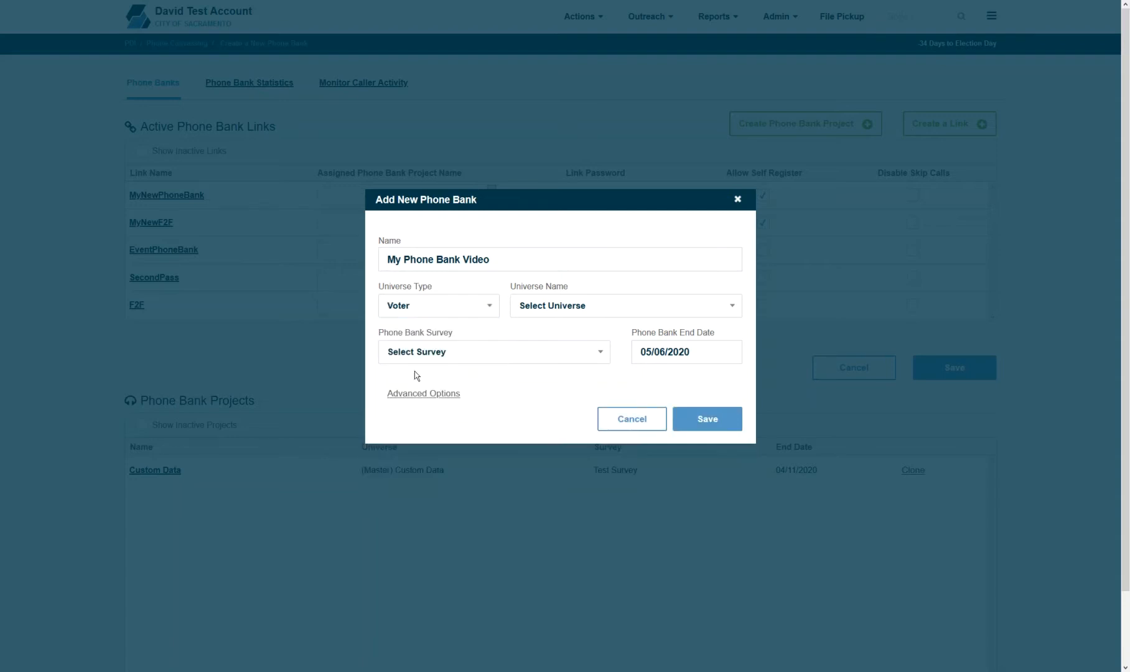
click(535, 318)
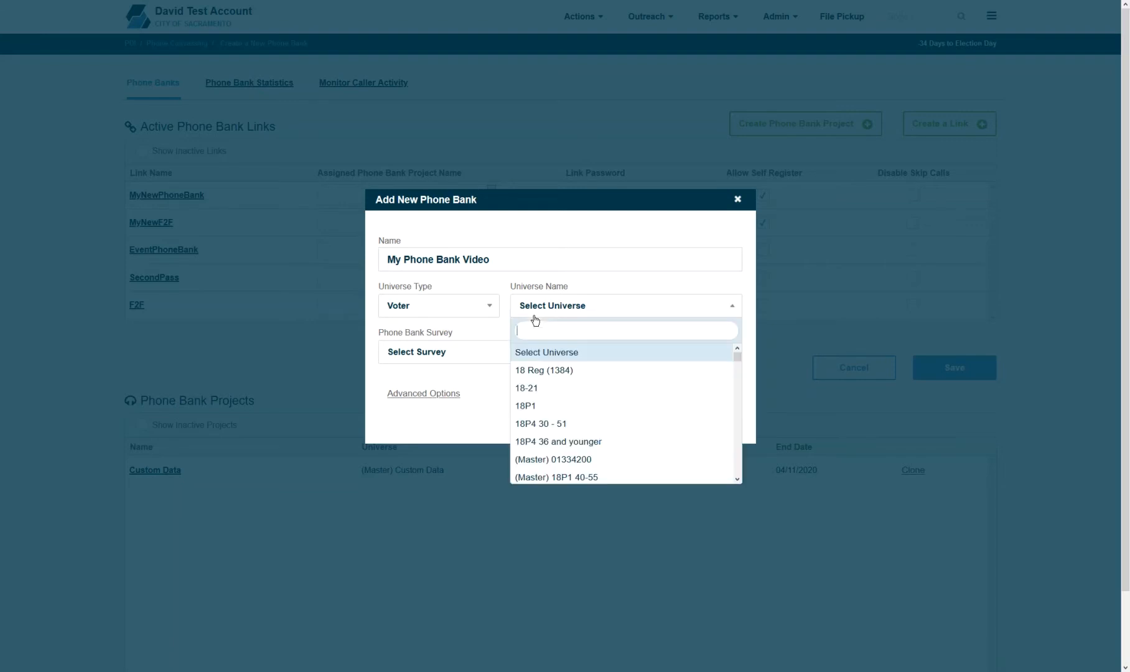
text(dem)
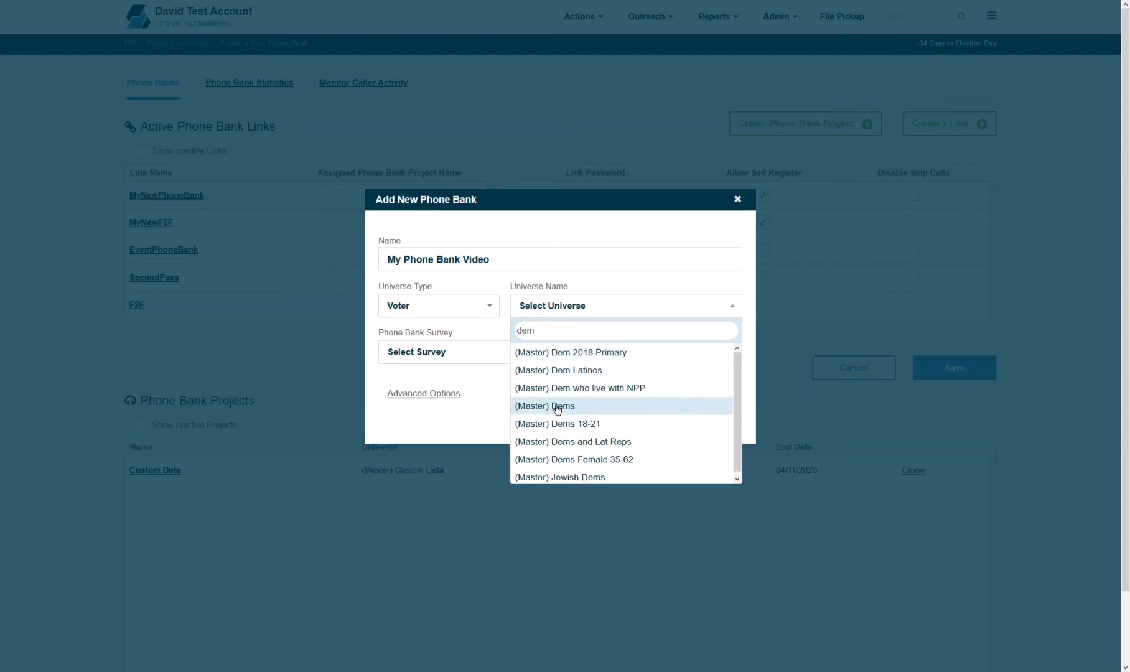
click(547, 406)
- Assign My Electronic Survey and set the end date to 05/26/2020
click(497, 364)
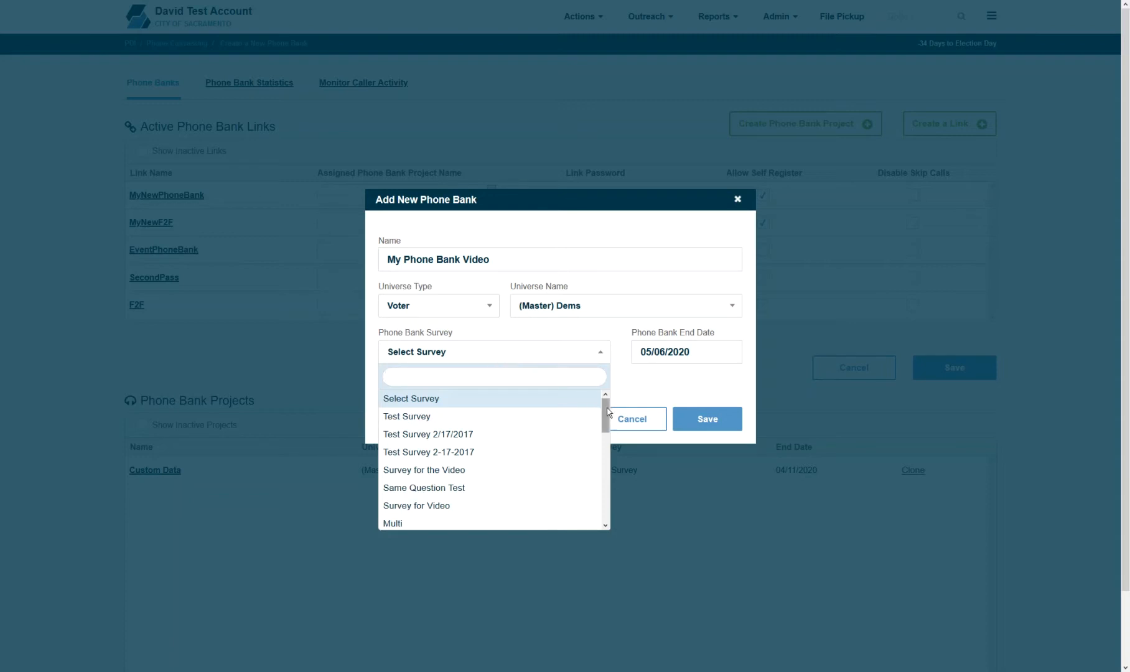
text(ele)
click(536, 434)
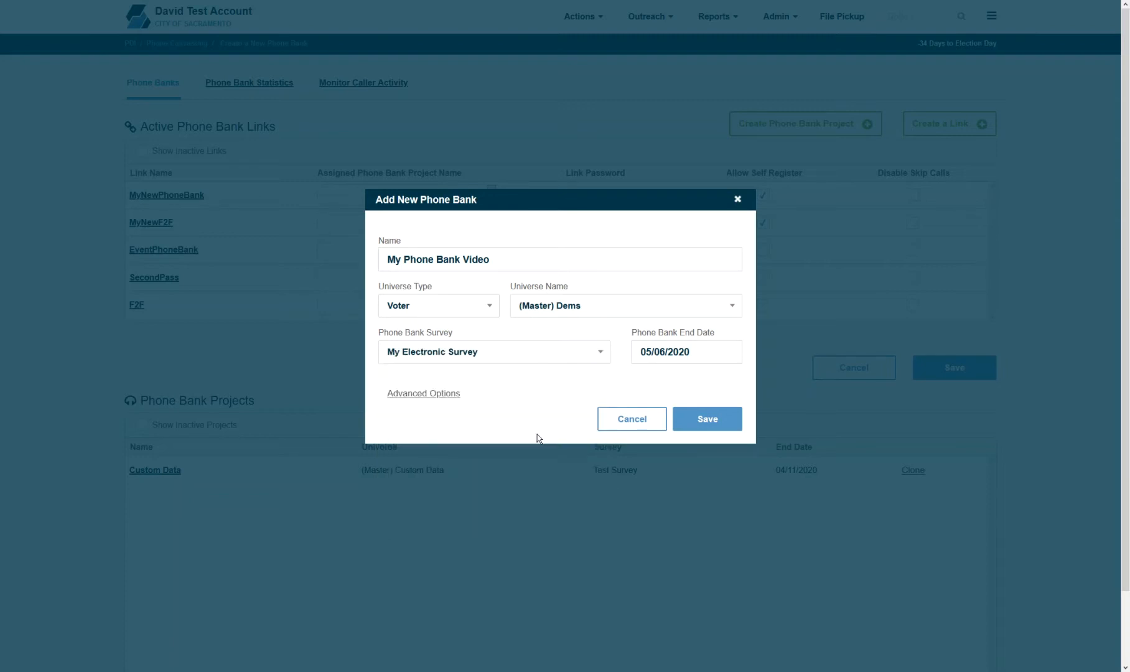
click(637, 351)
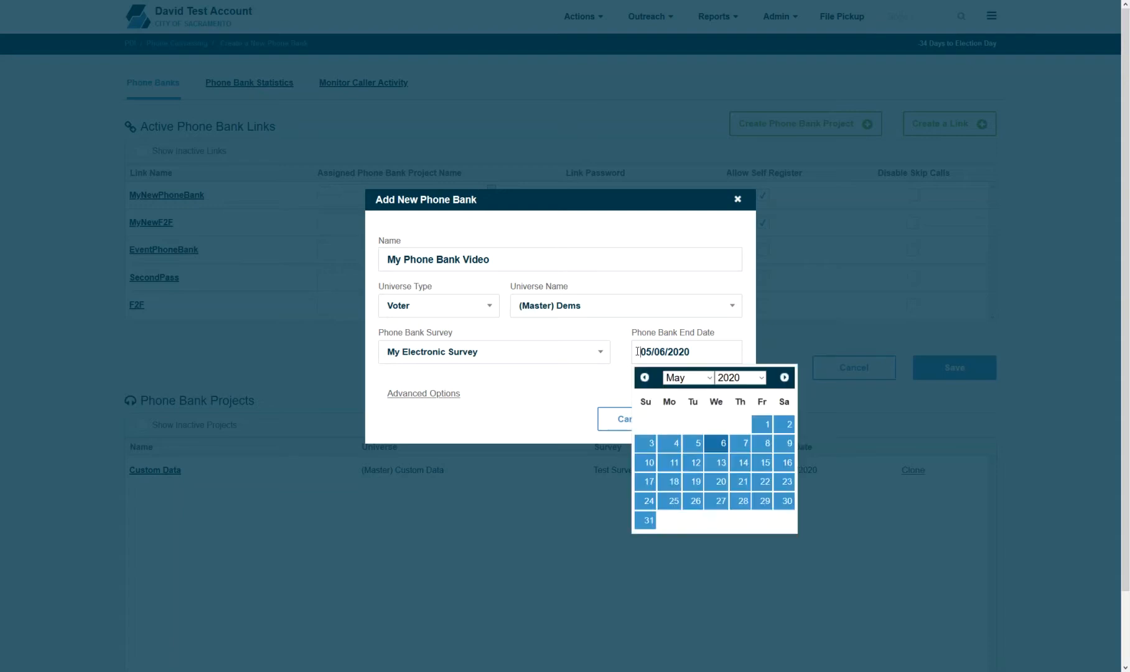
click(699, 497)
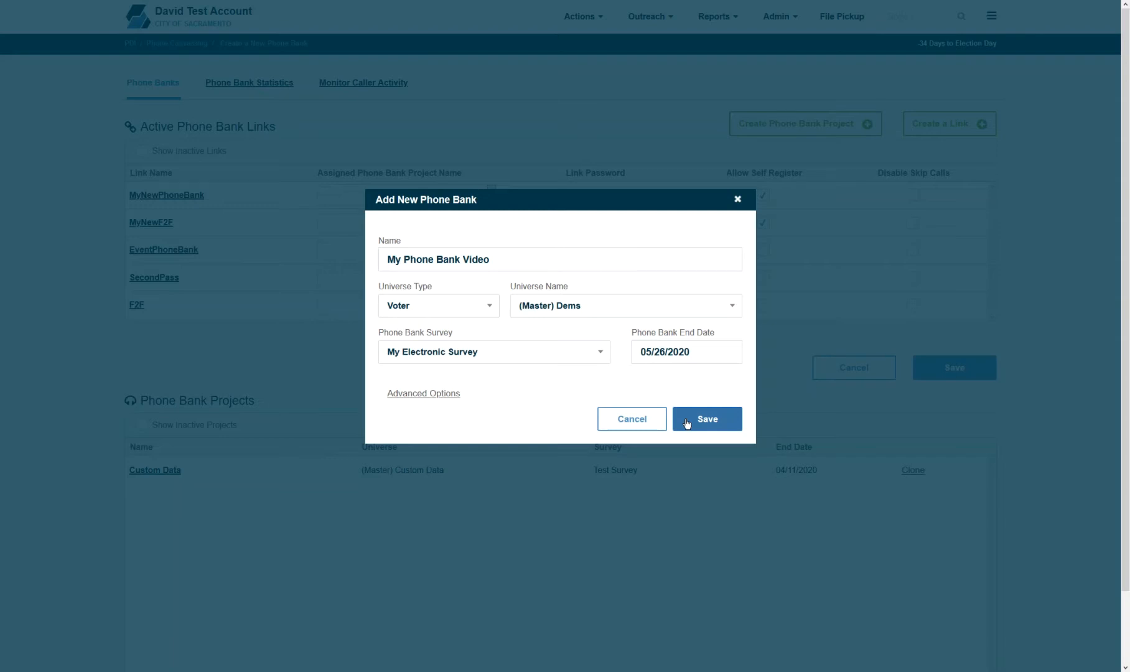
- Review the advanced options, keeping Online Phone Bank and leaving recently-called filter, exclusion and event unset
click(442, 396)
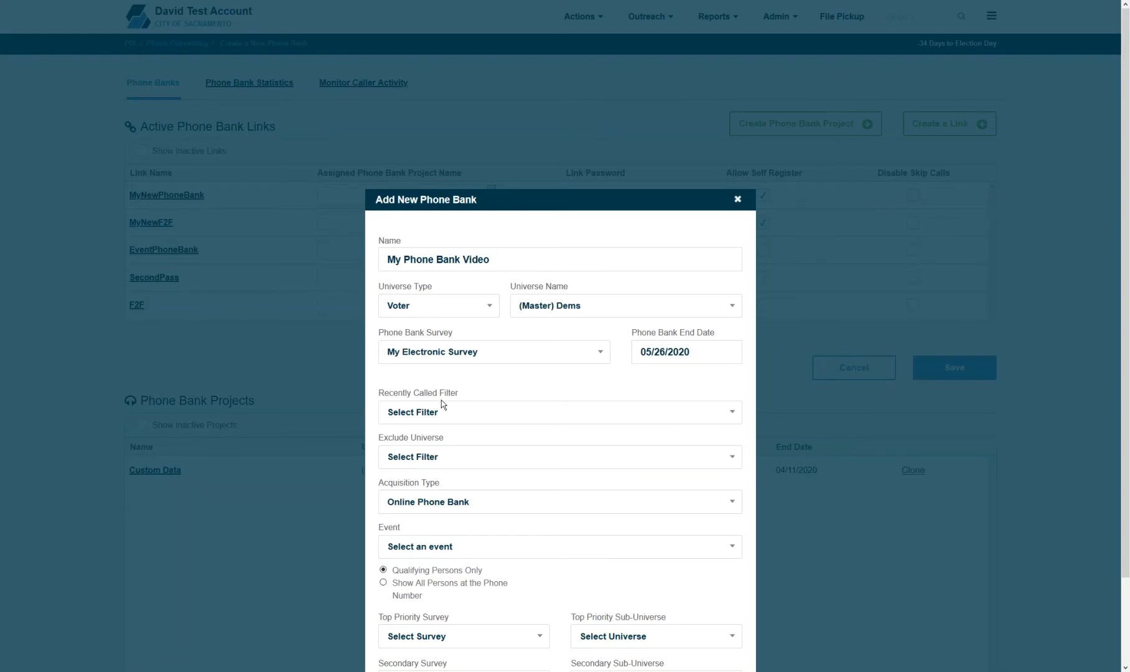
scroll(891, 231, down, 2)
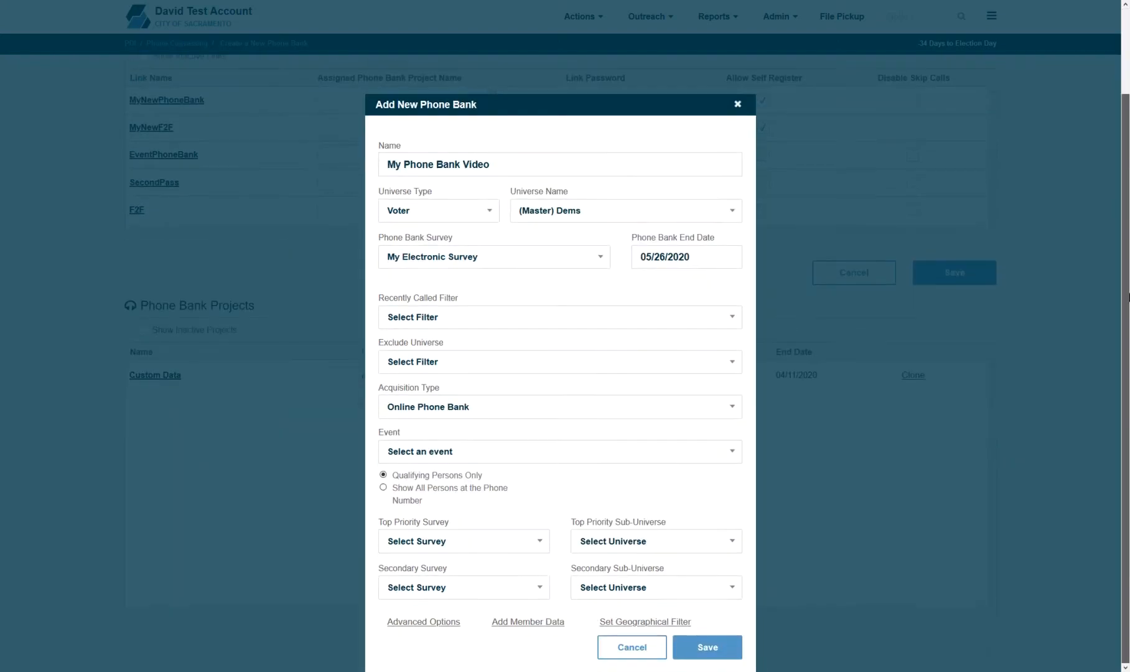
click(499, 329)
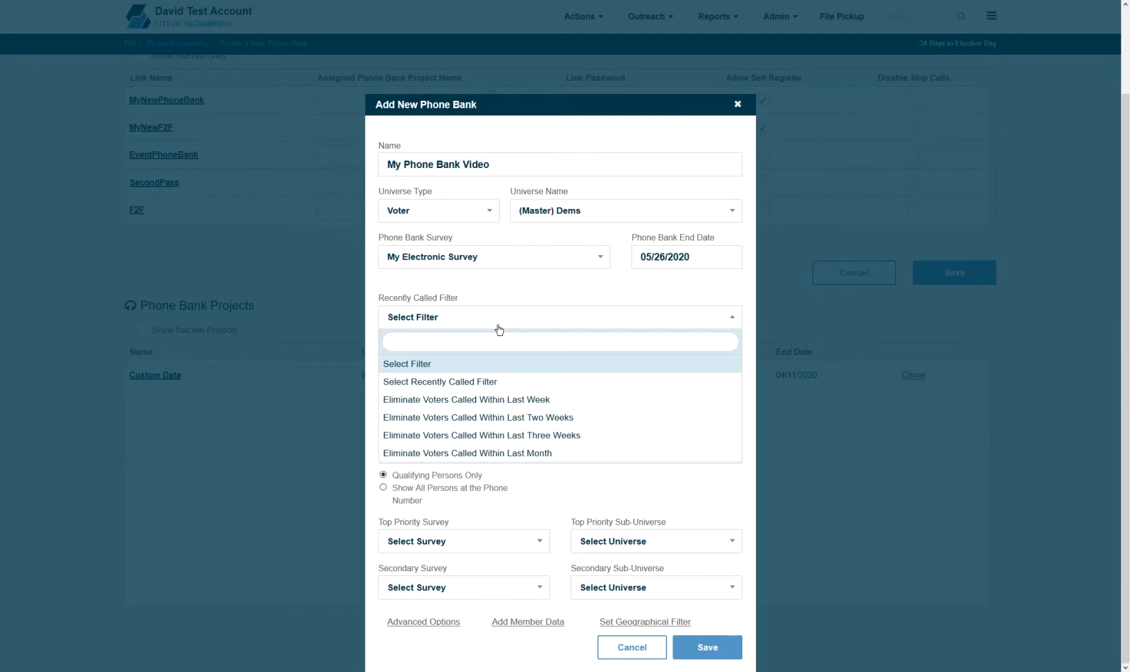
click(498, 330)
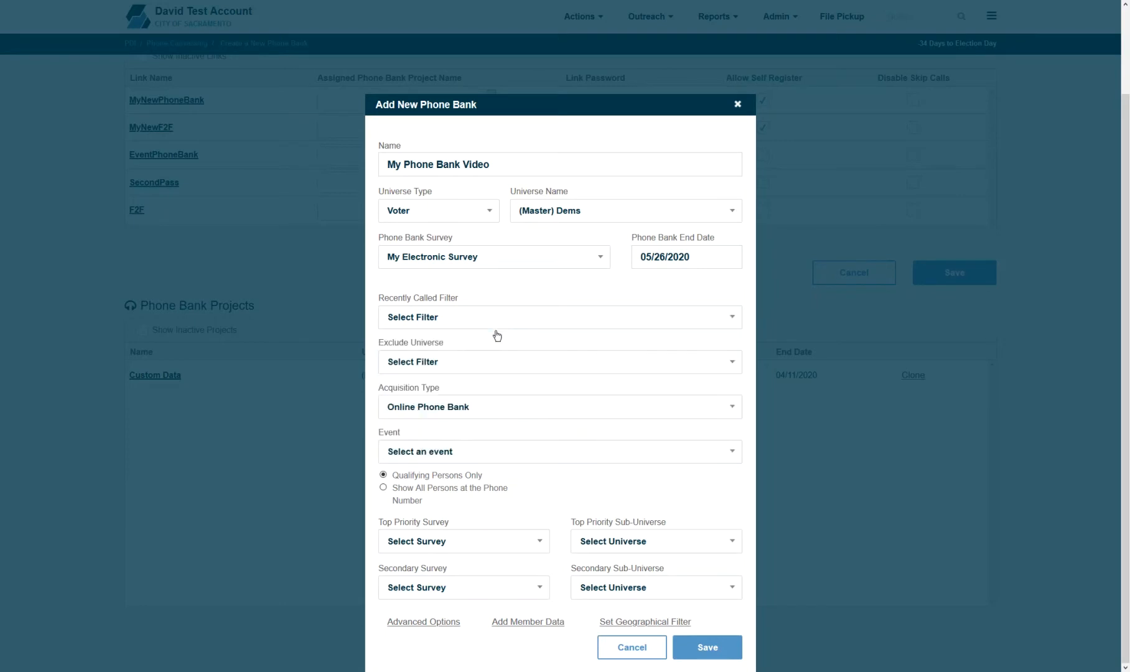
click(485, 361)
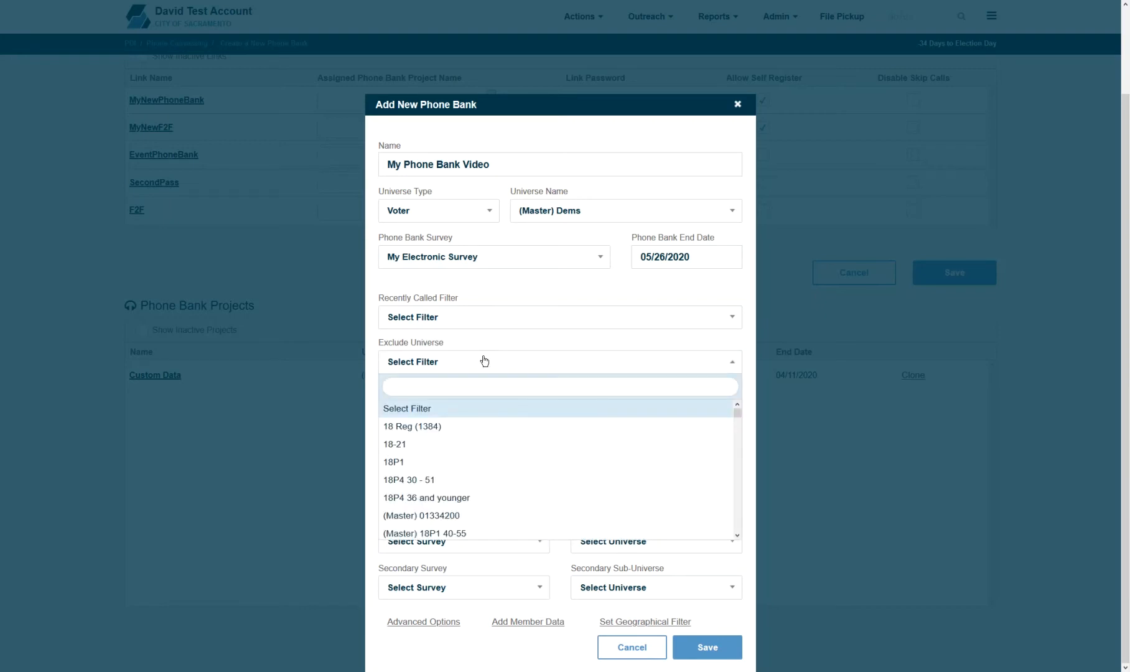
click(485, 360)
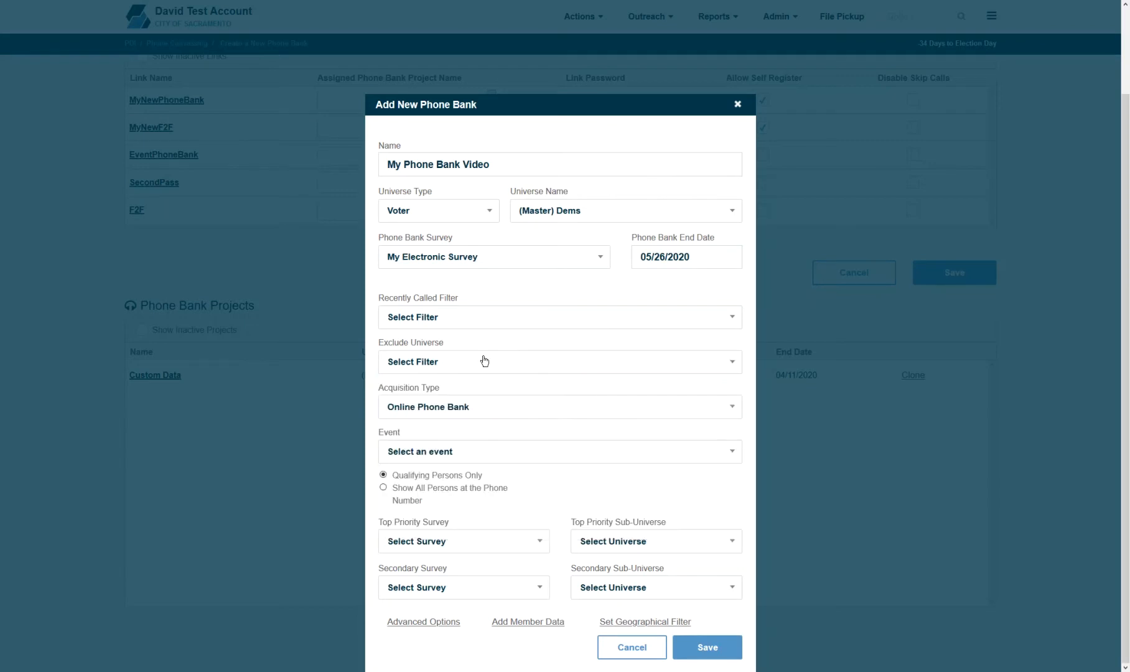
click(466, 407)
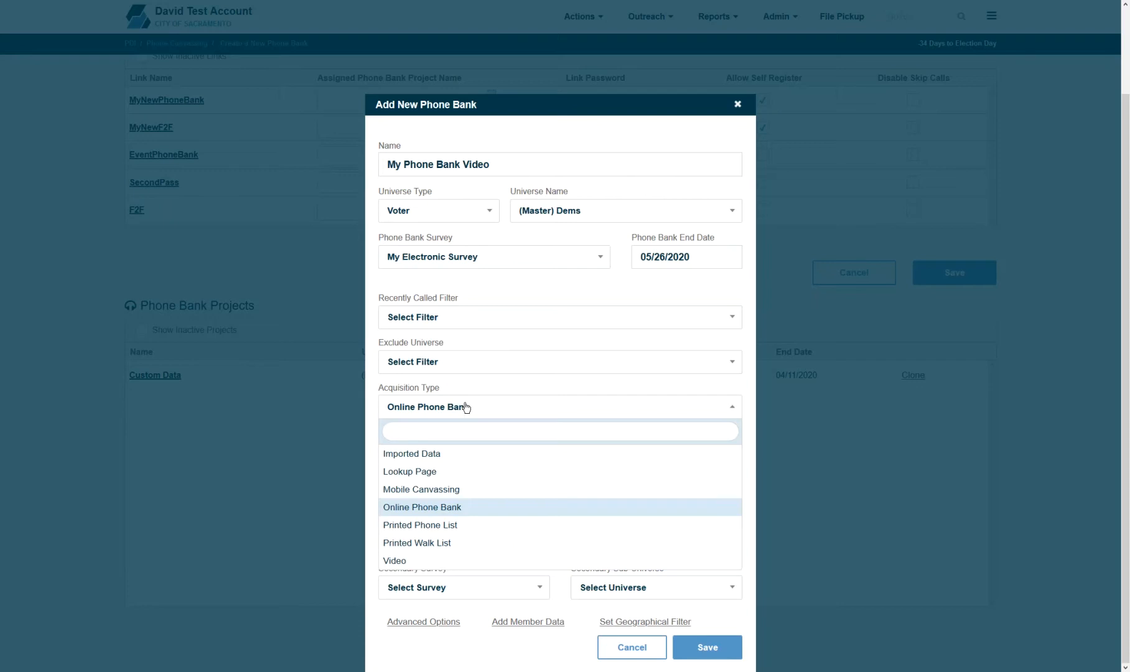
click(466, 408)
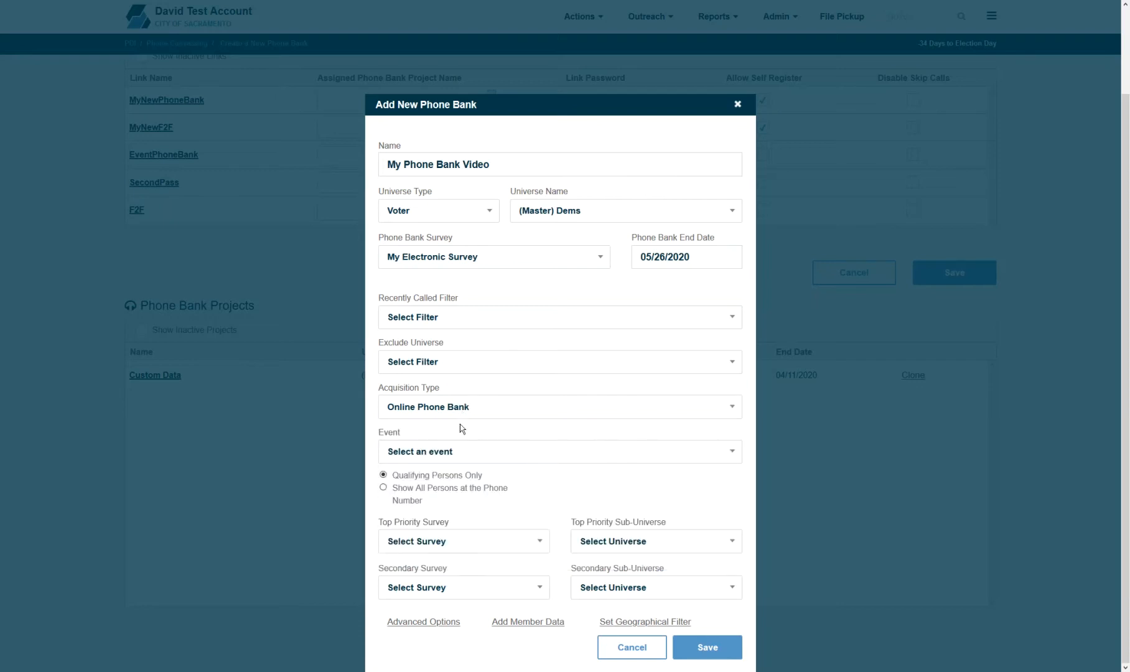
click(458, 456)
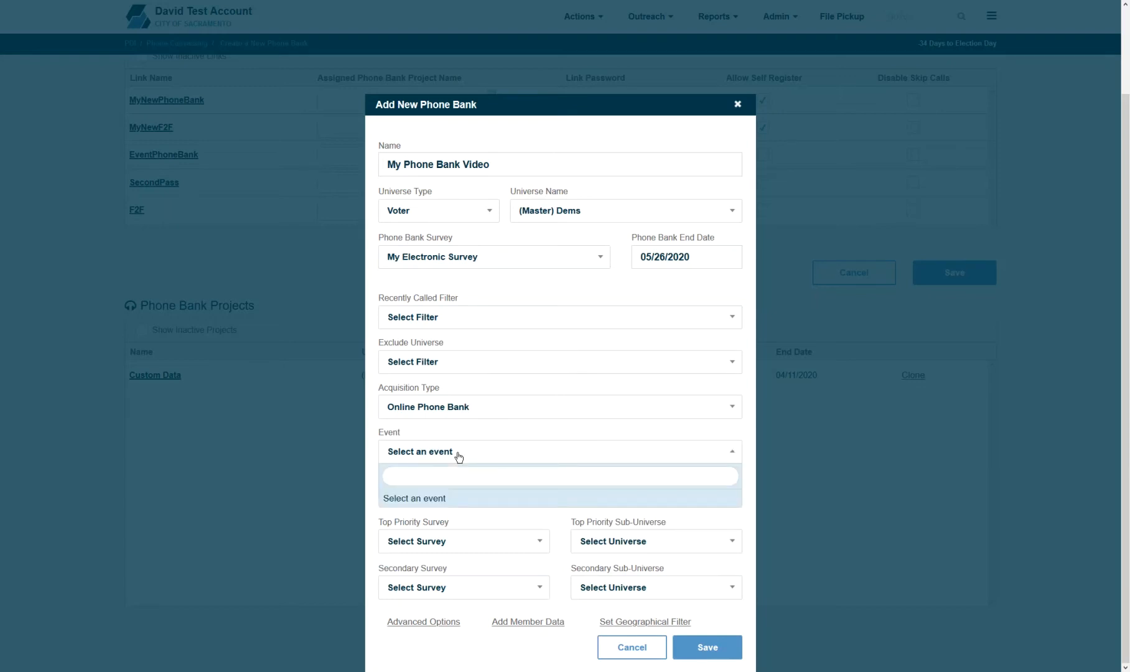
click(458, 456)
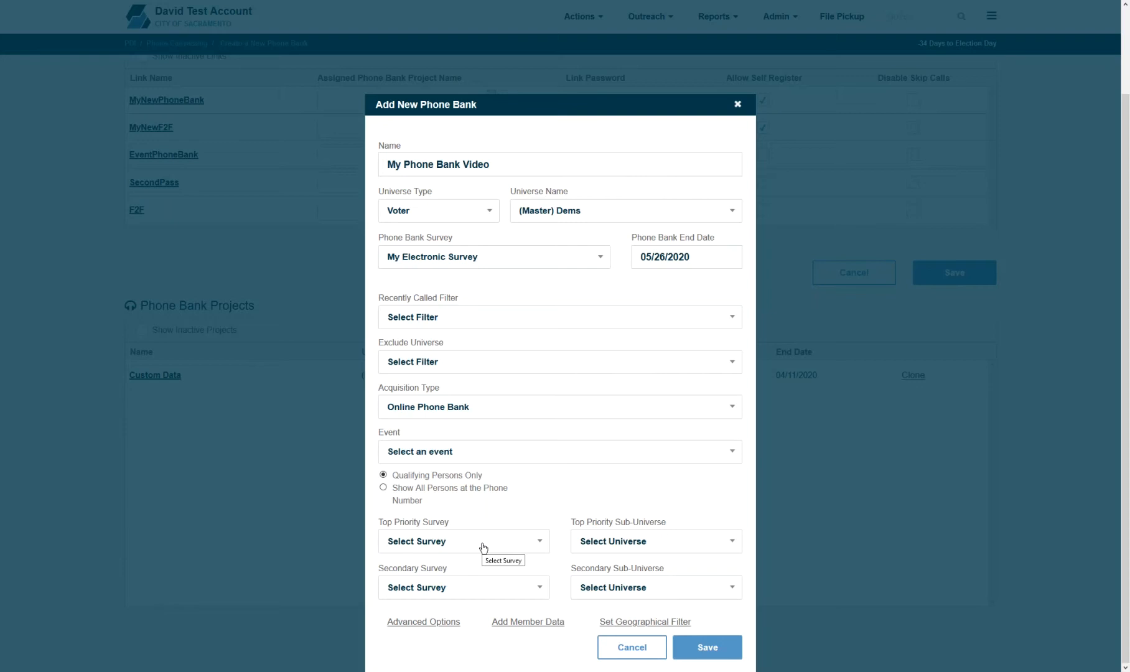
- Set the top priority survey to Survey for the Video, targeting 18P4 36 and younger
click(483, 547)
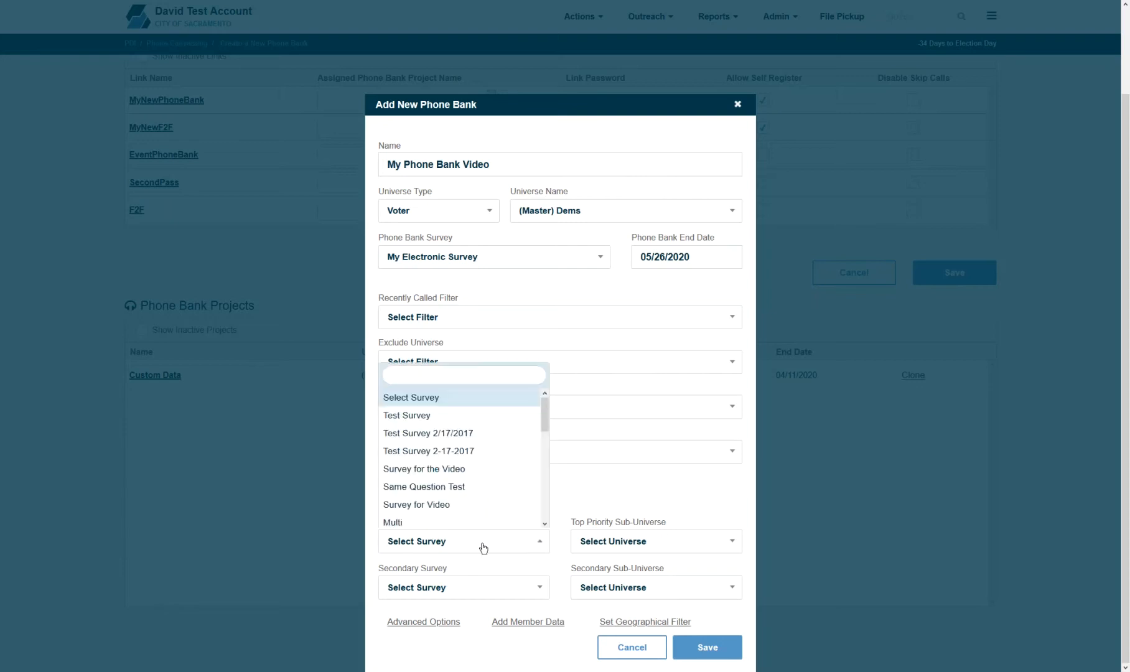
click(502, 476)
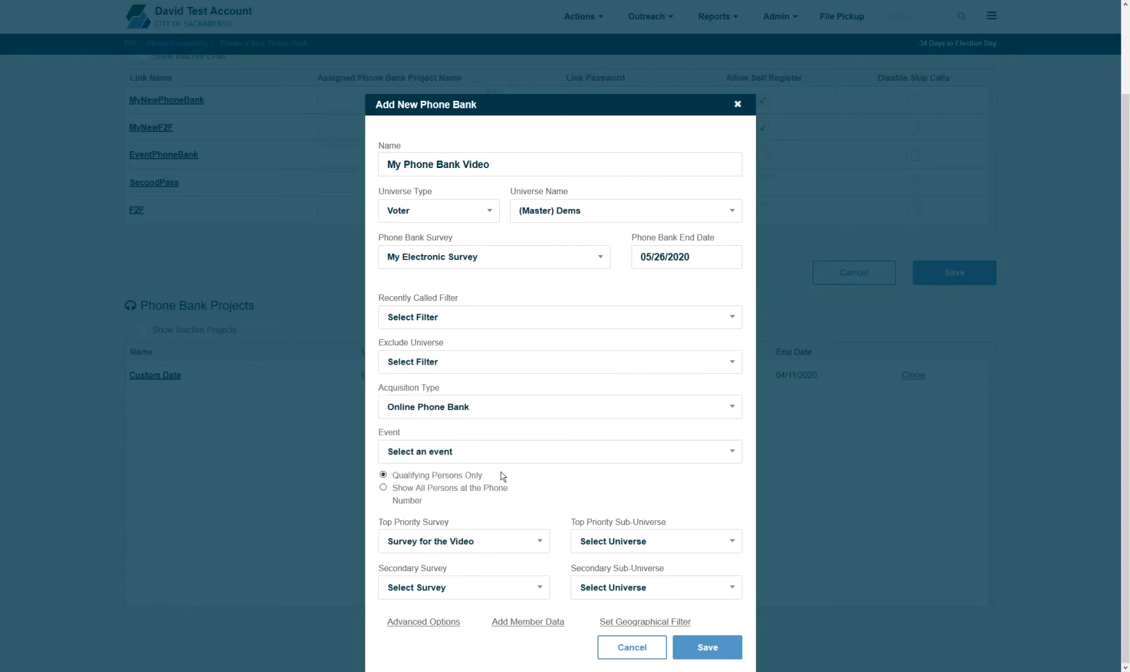
click(625, 547)
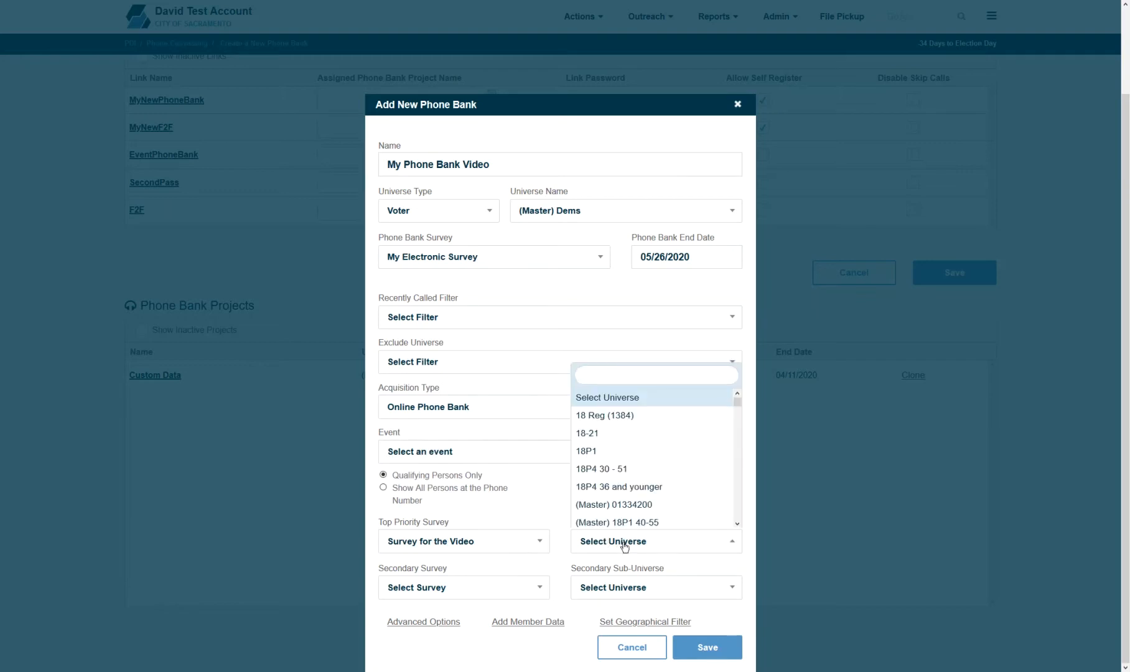
click(628, 487)
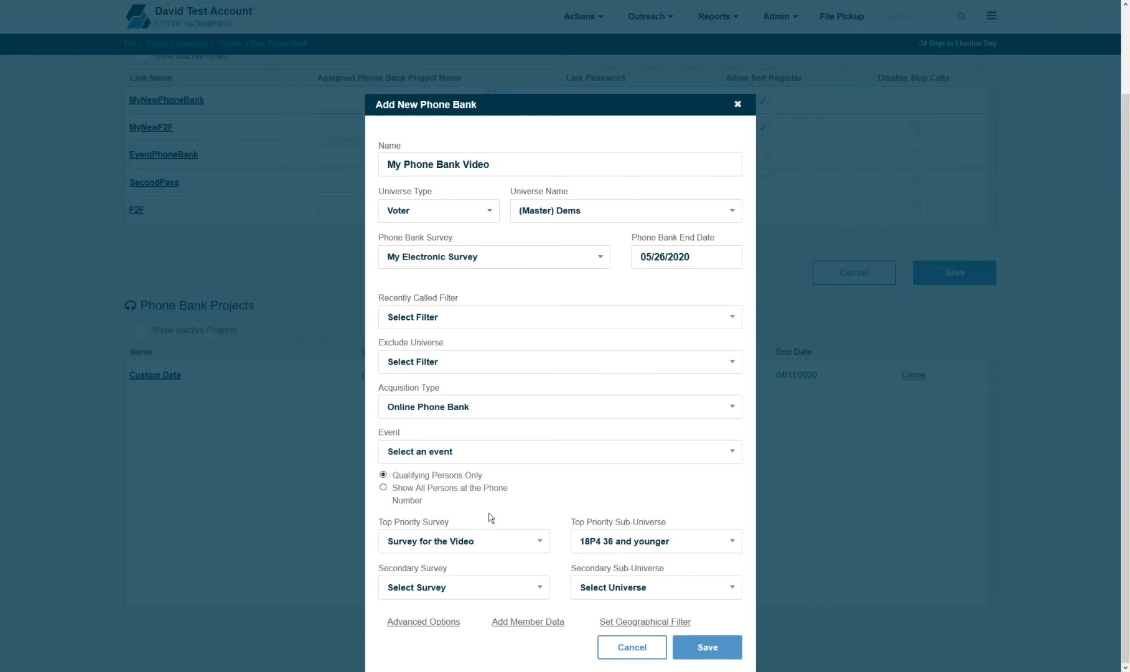
- Set the secondary survey to Test Survey 2-17-2017, targeting (Master) Dem Latinos
click(449, 594)
click(429, 497)
click(622, 588)
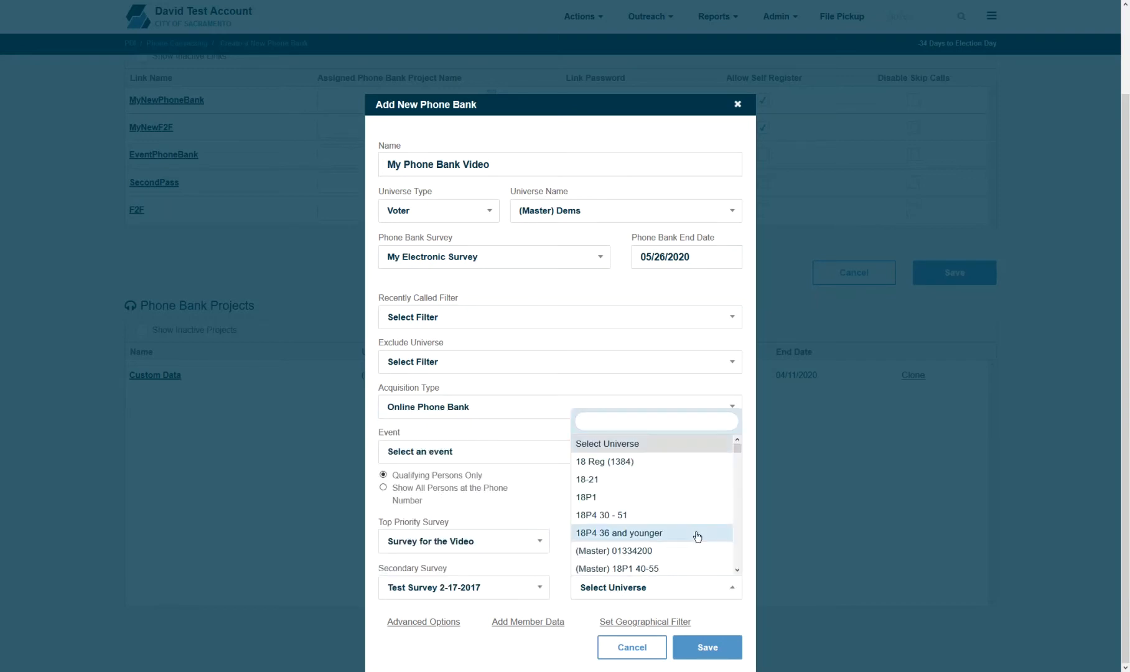
scroll(726, 486, down, 2)
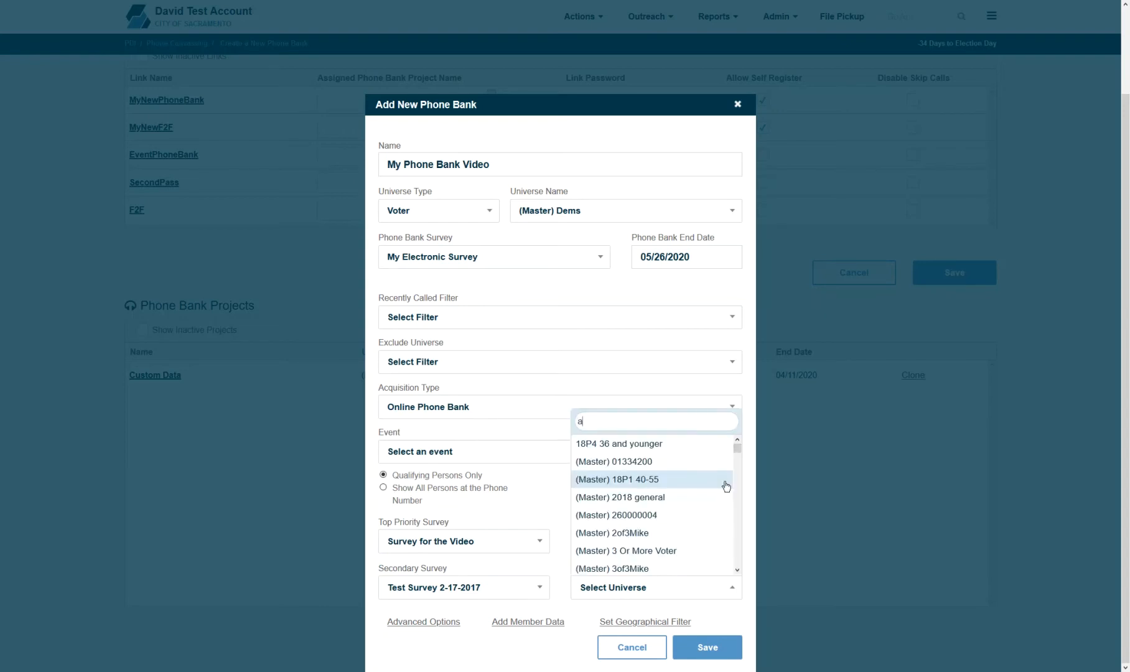
text(lat)
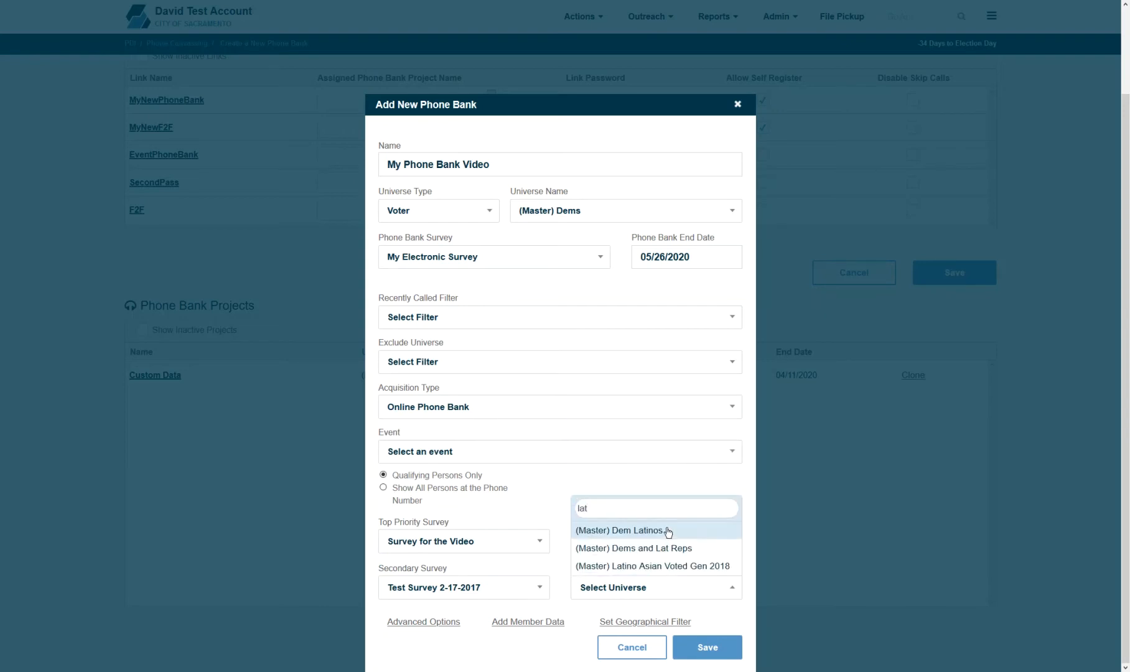
click(667, 532)
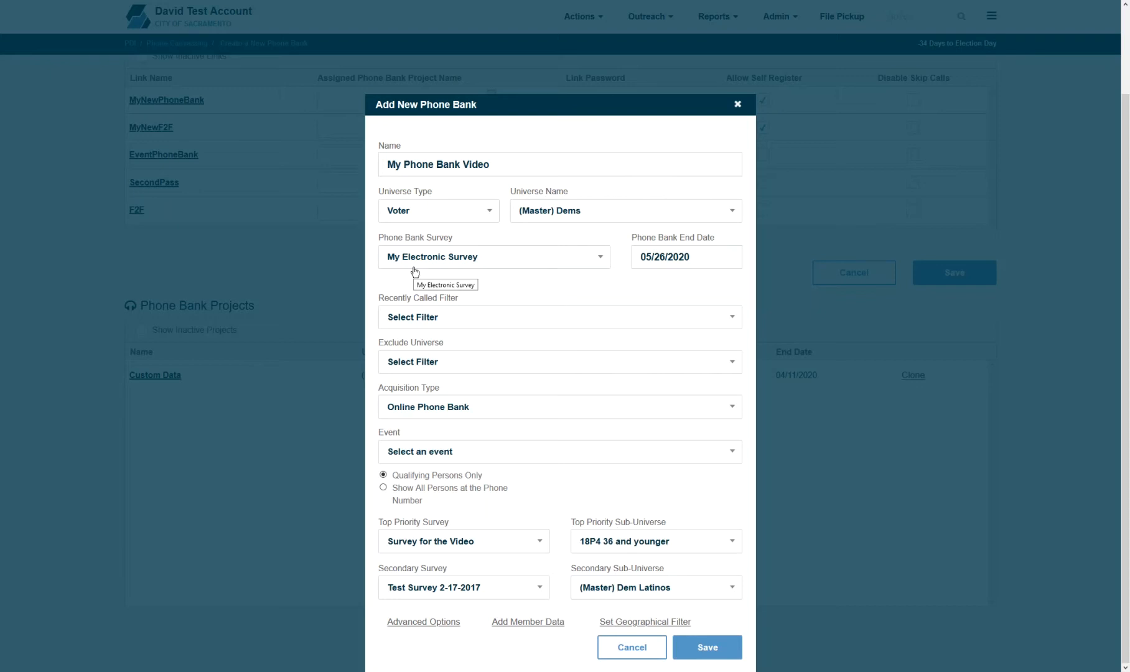
- Add a City geographic filter for Sacramento Council Districts 4 and 5 to the universe
click(647, 625)
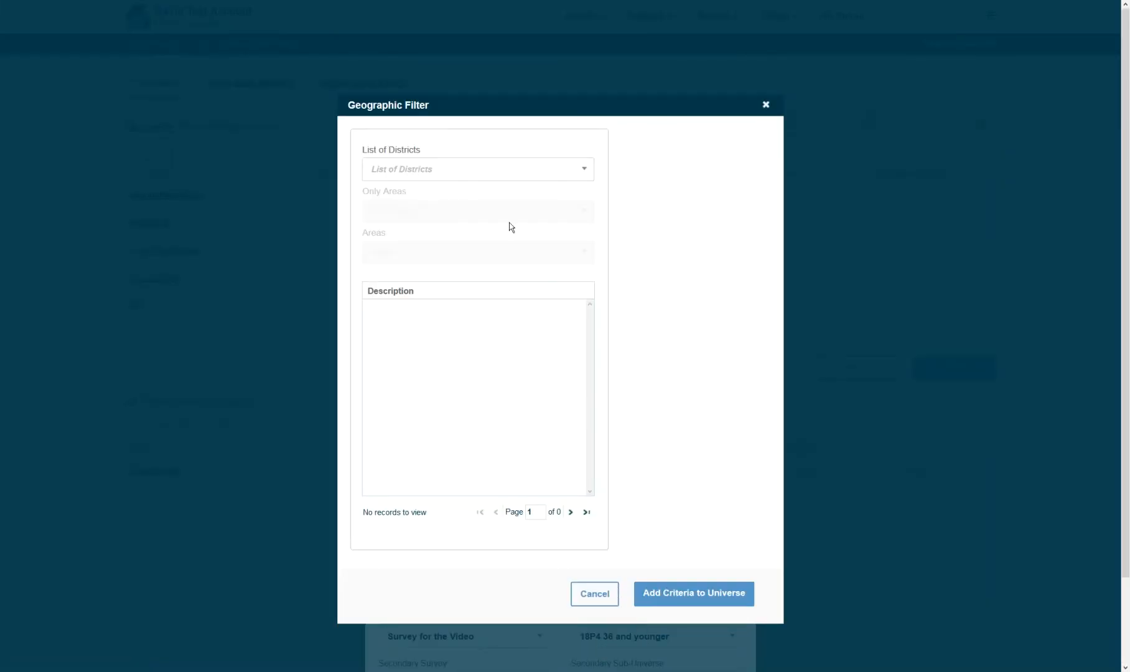
click(481, 171)
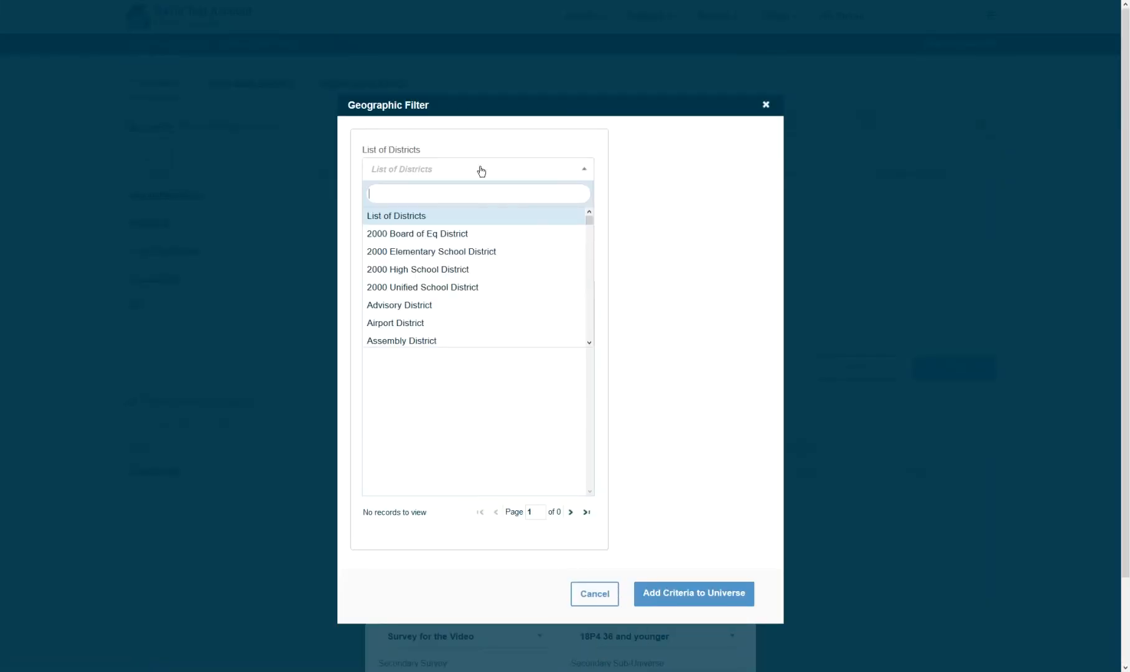
text(ci)
click(416, 221)
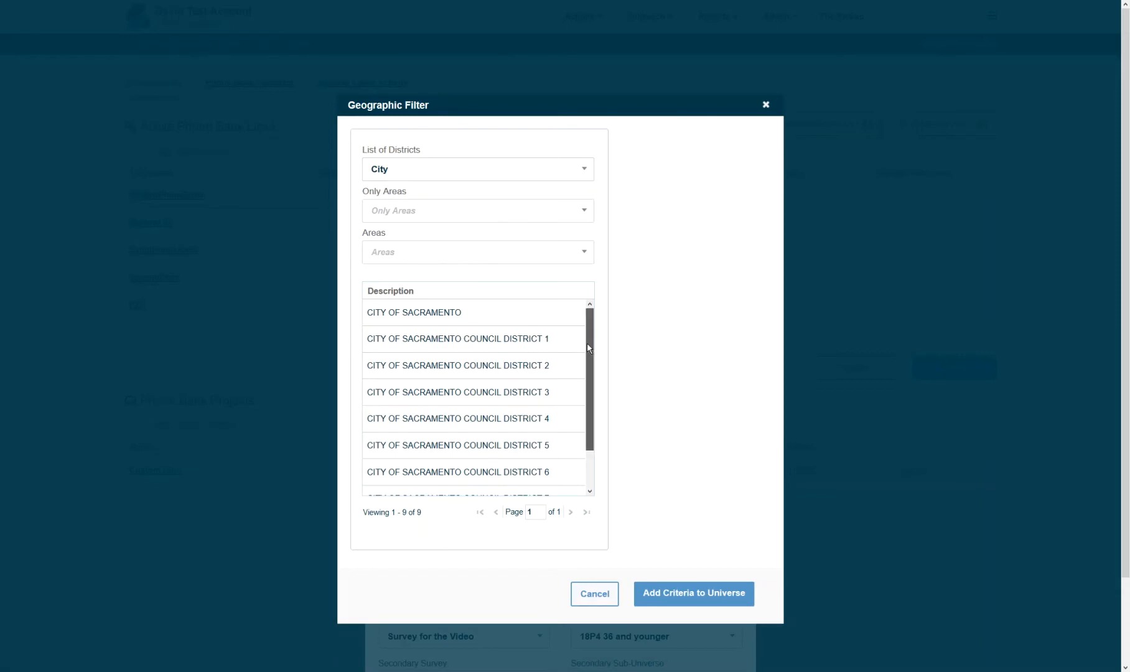
scroll(587, 347, down, 1)
click(533, 375)
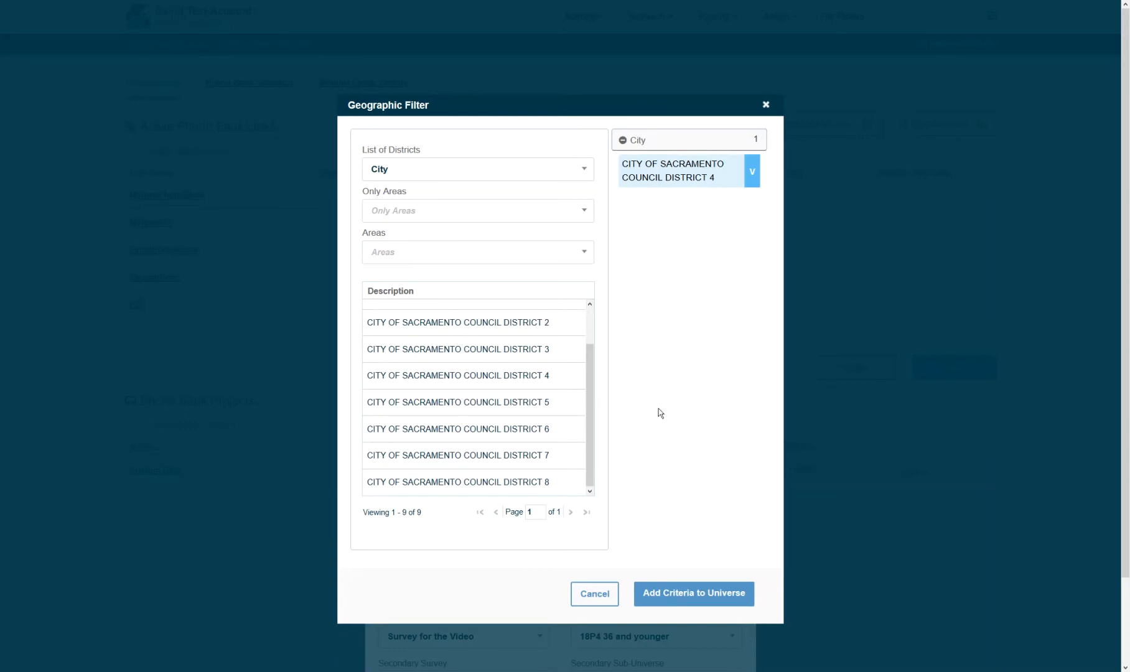
click(524, 402)
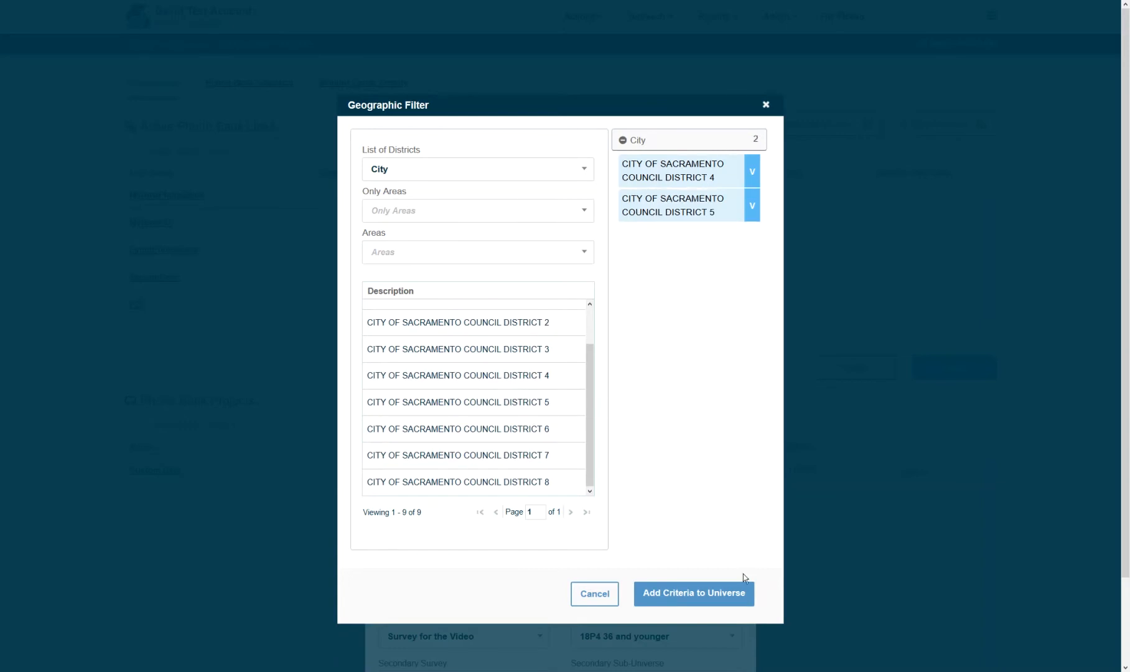
click(694, 593)
scroll(1081, 361, down, 2)
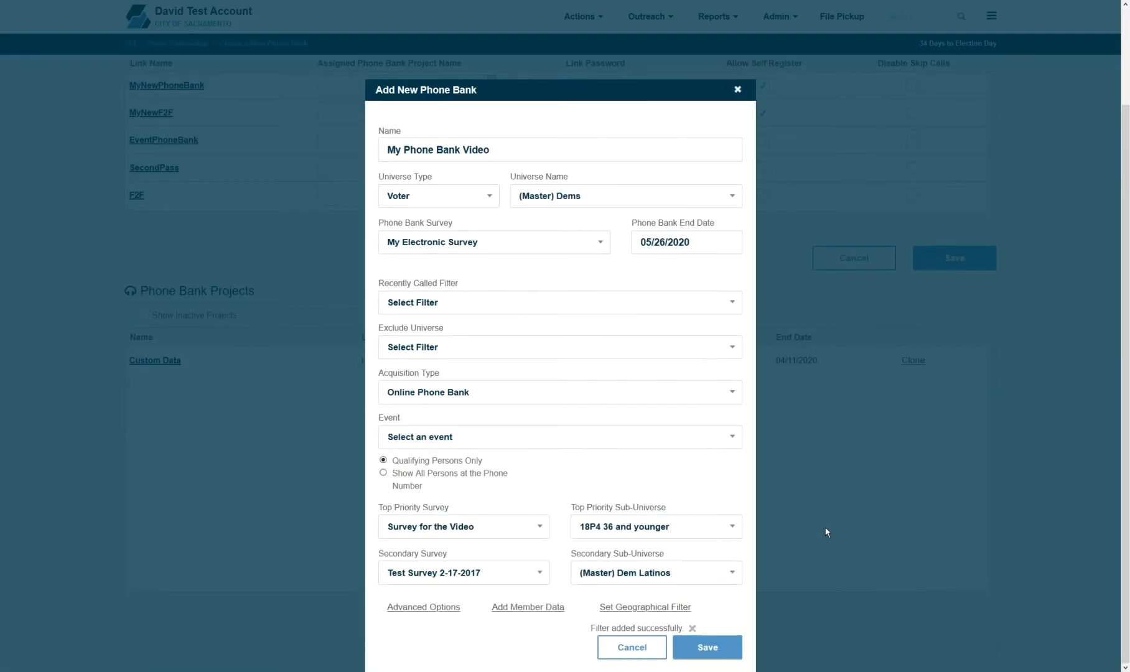
- Save the My Phone Bank Video project and return to the top of the list
click(693, 648)
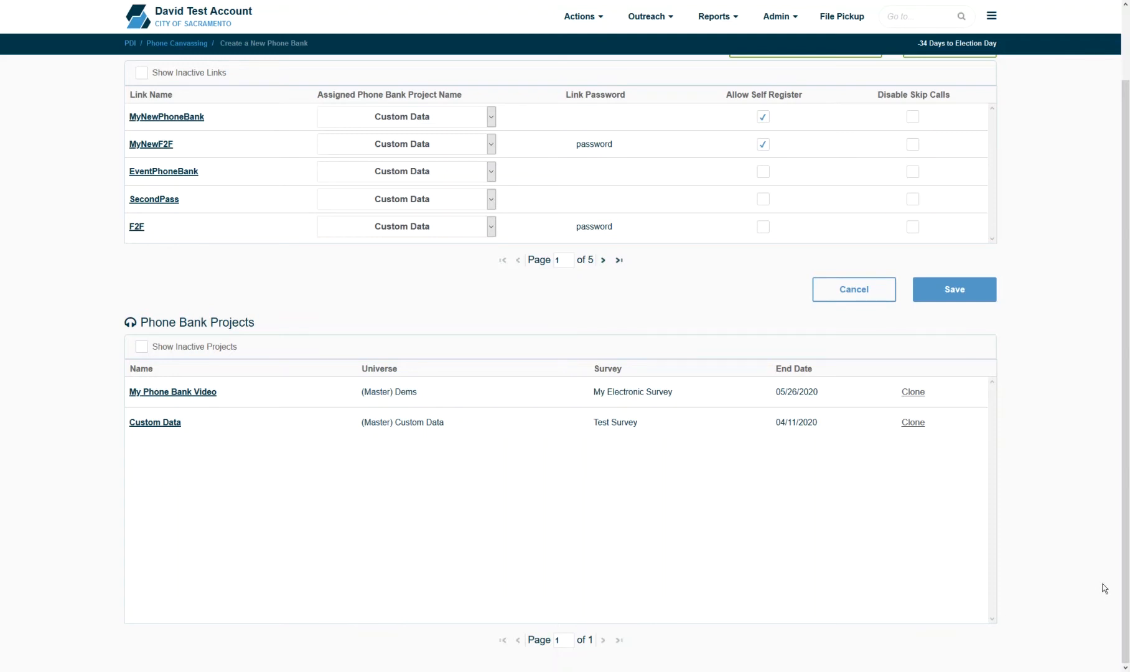
scroll(1102, 583, up, 2)
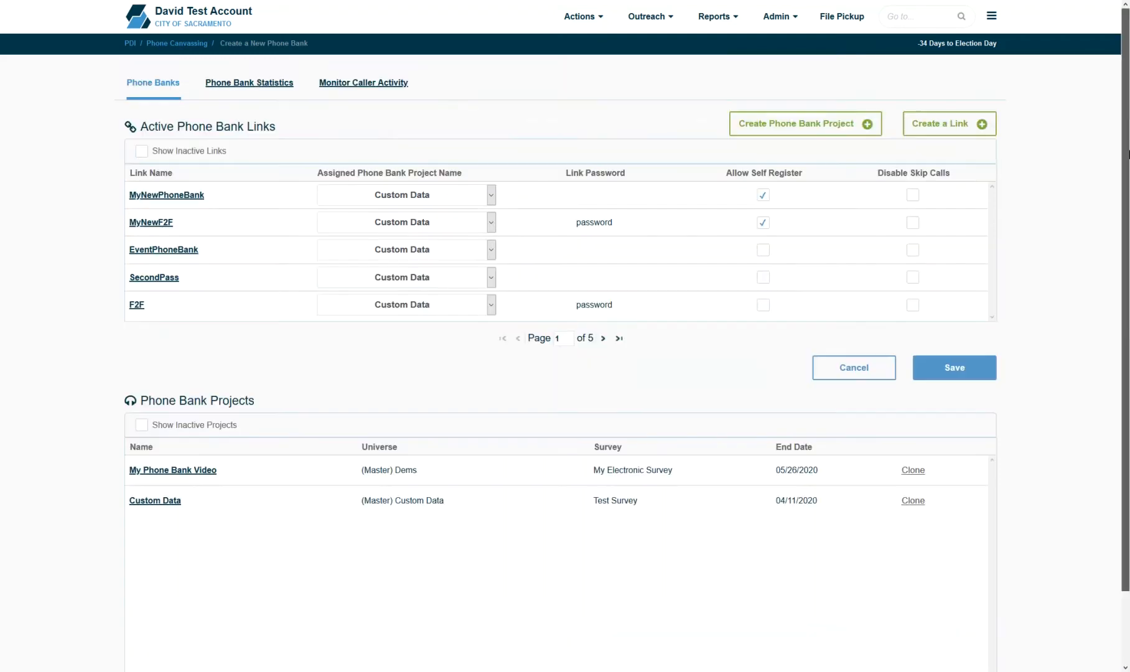
- Create the link 'LinkForVideo' for My Phone Bank Video, expiring 06/05/2020
click(942, 122)
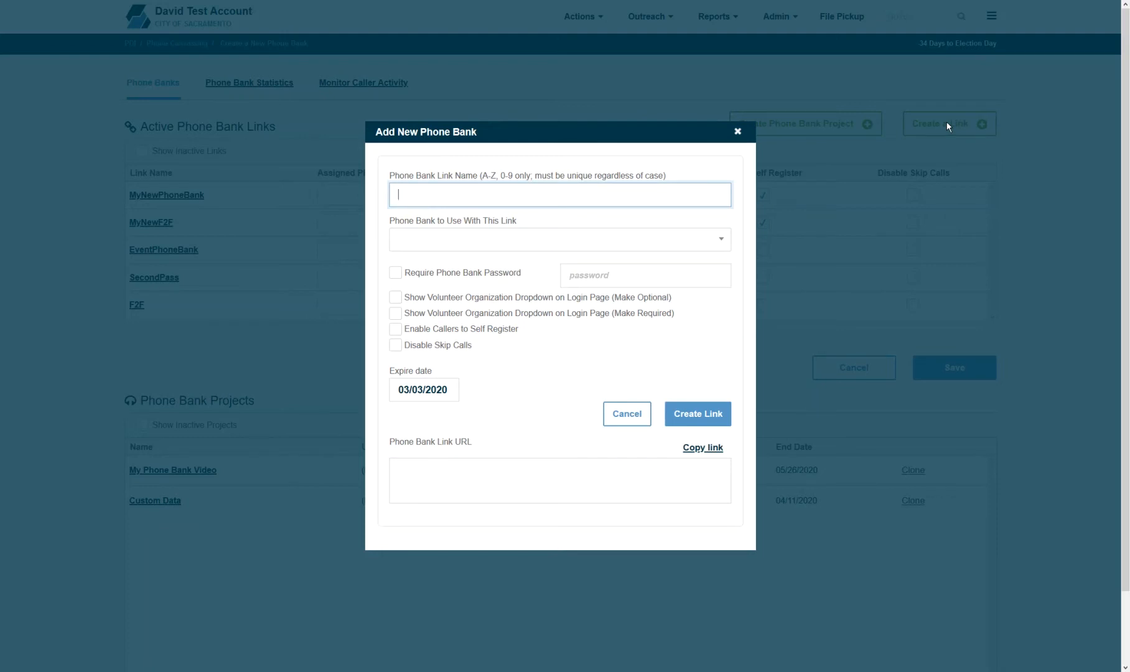
text(LinkForVideo)
click(694, 239)
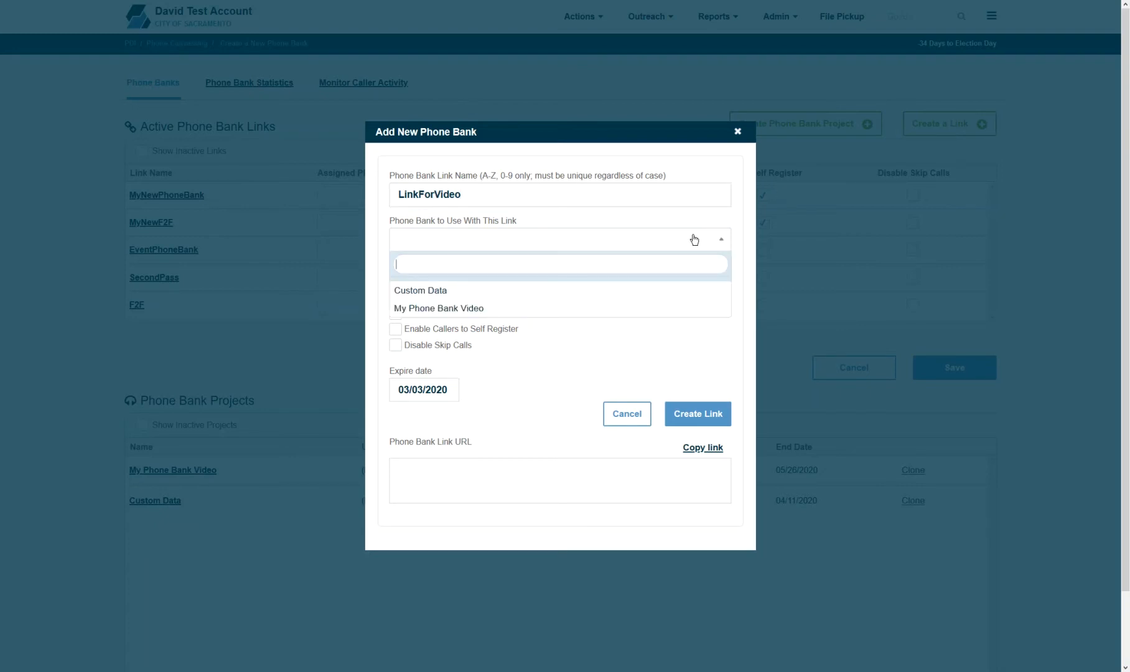
click(648, 308)
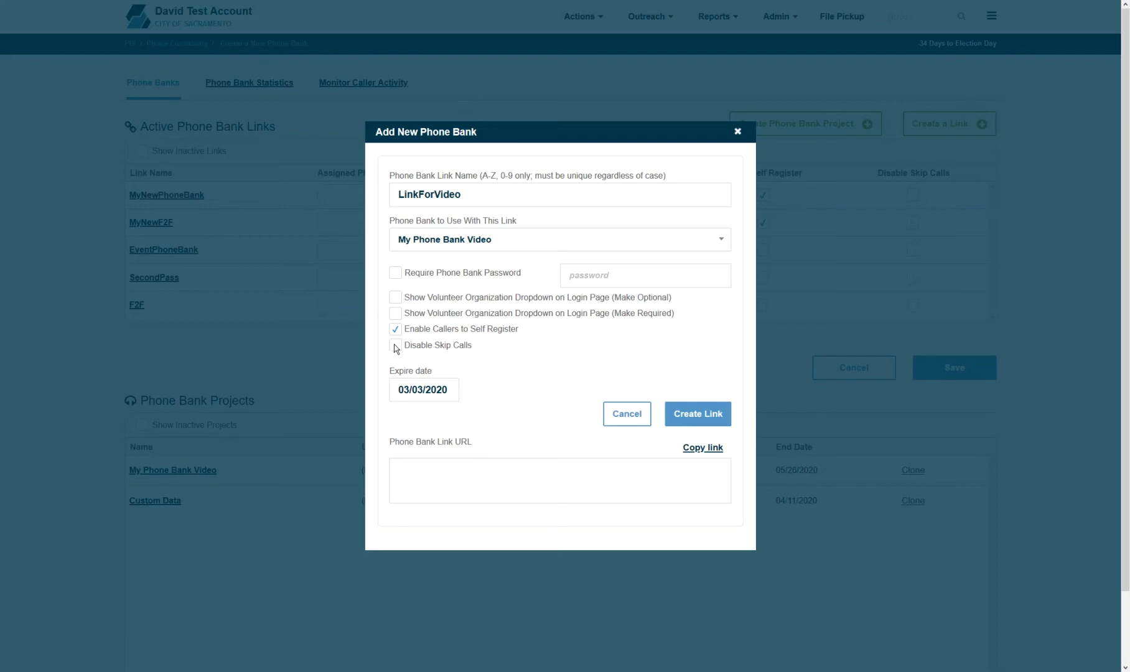
click(444, 396)
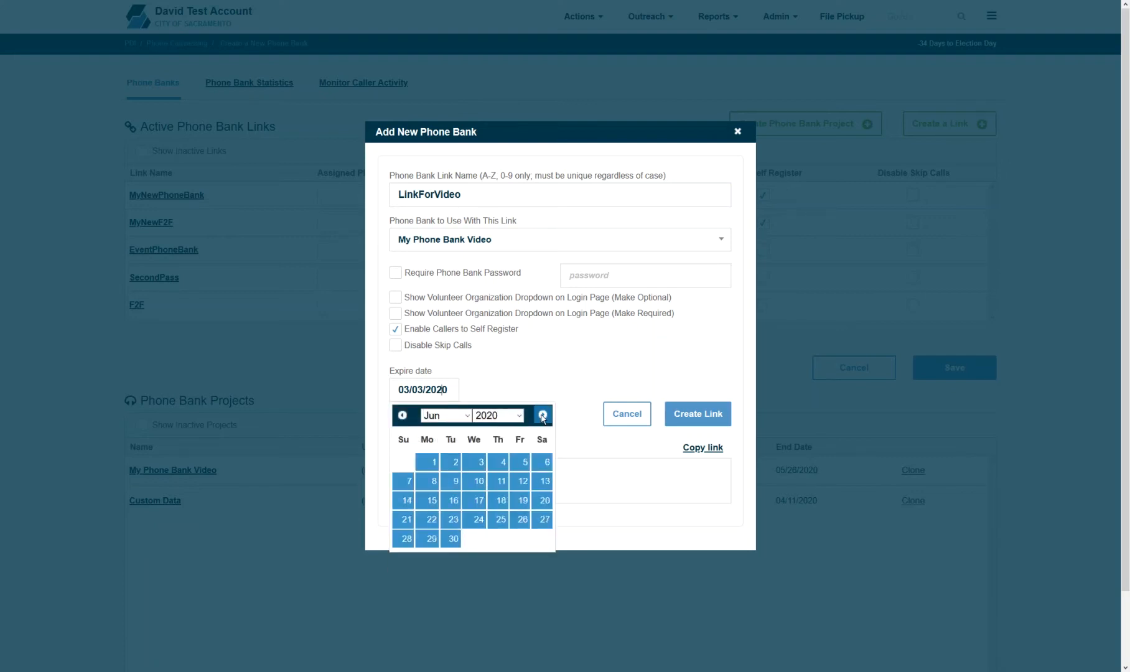
click(521, 461)
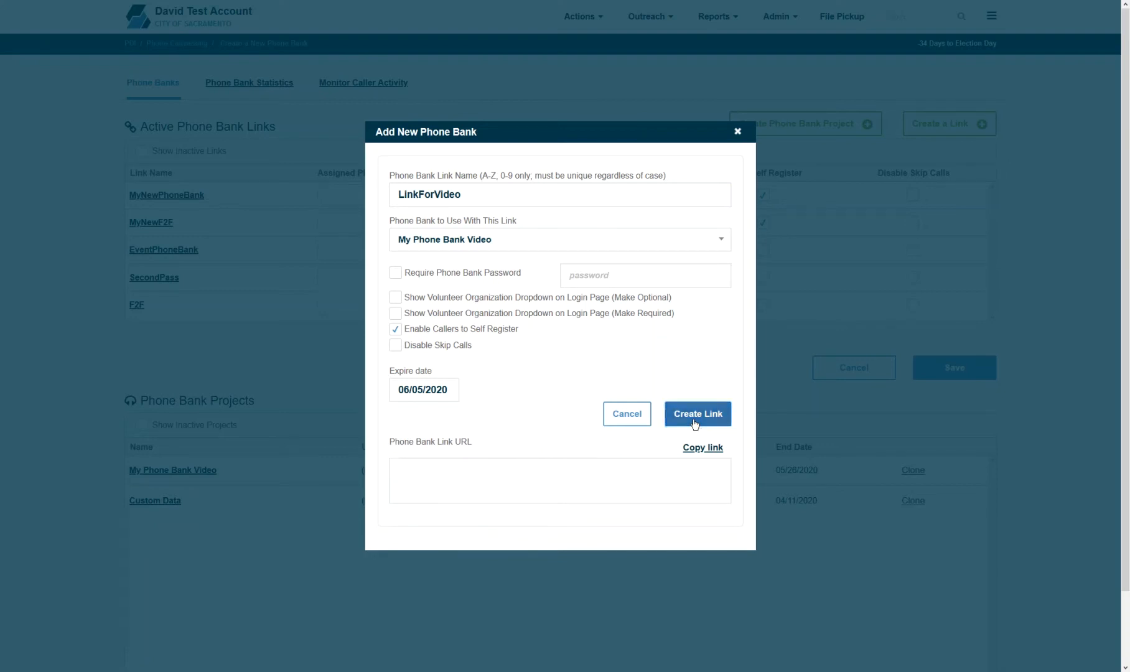
click(695, 425)
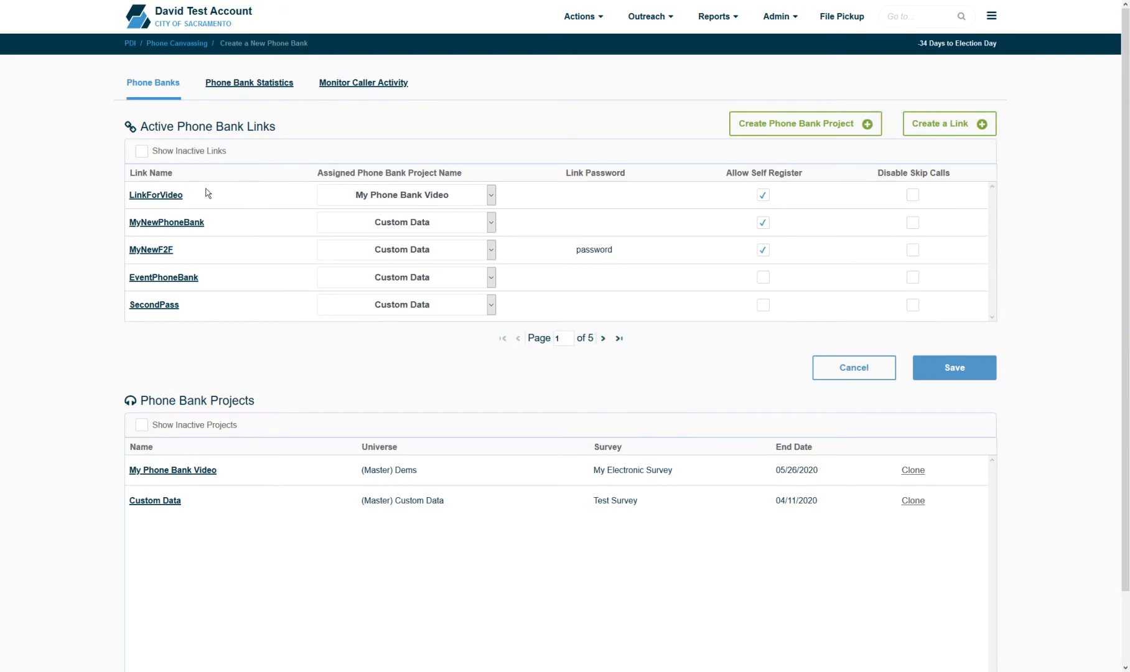
- Open LinkForVideo from the Active Phone Bank Links table for editing
click(155, 195)
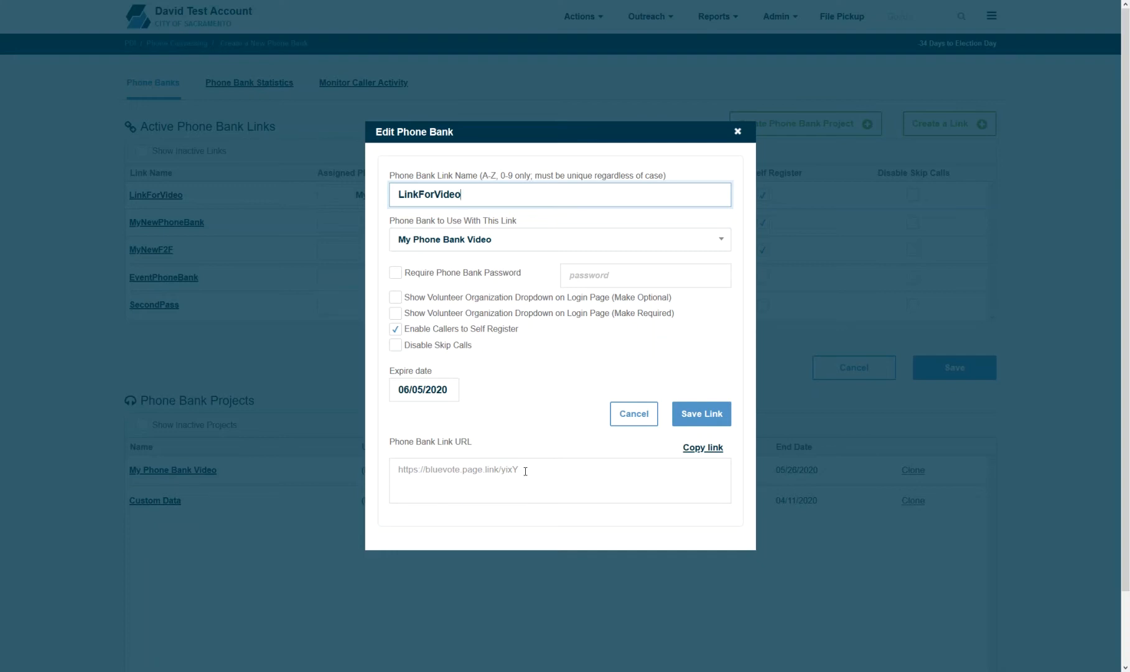
- Switch the link to Custom Data and back to My Phone Bank Video, select its URL, and close
click(500, 245)
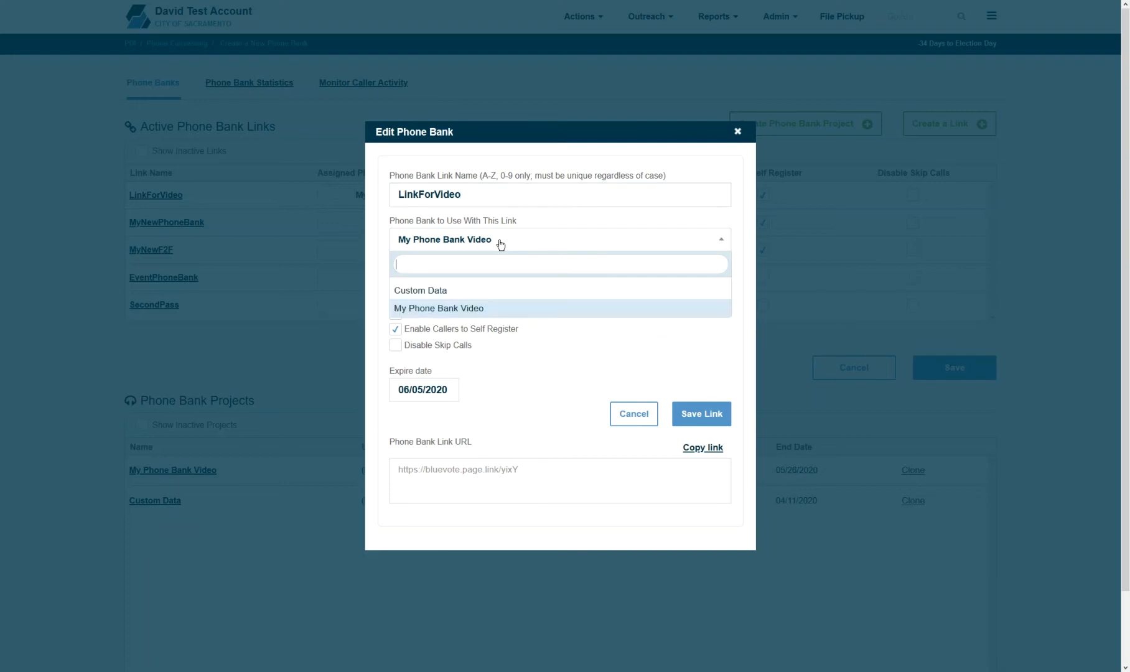
click(492, 290)
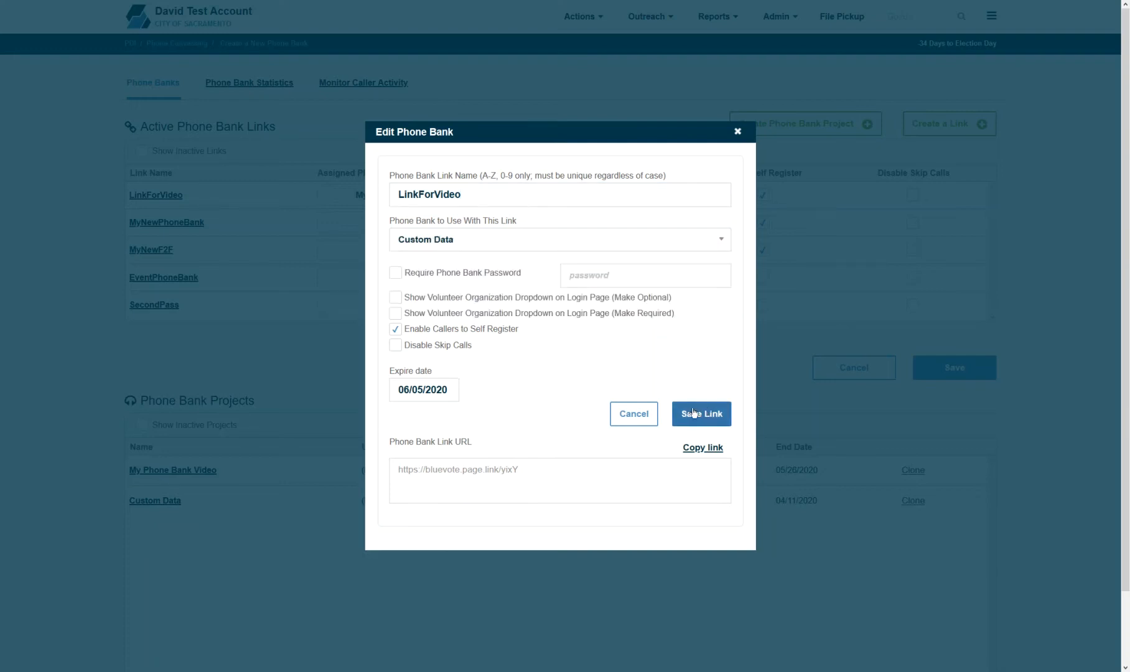
click(548, 237)
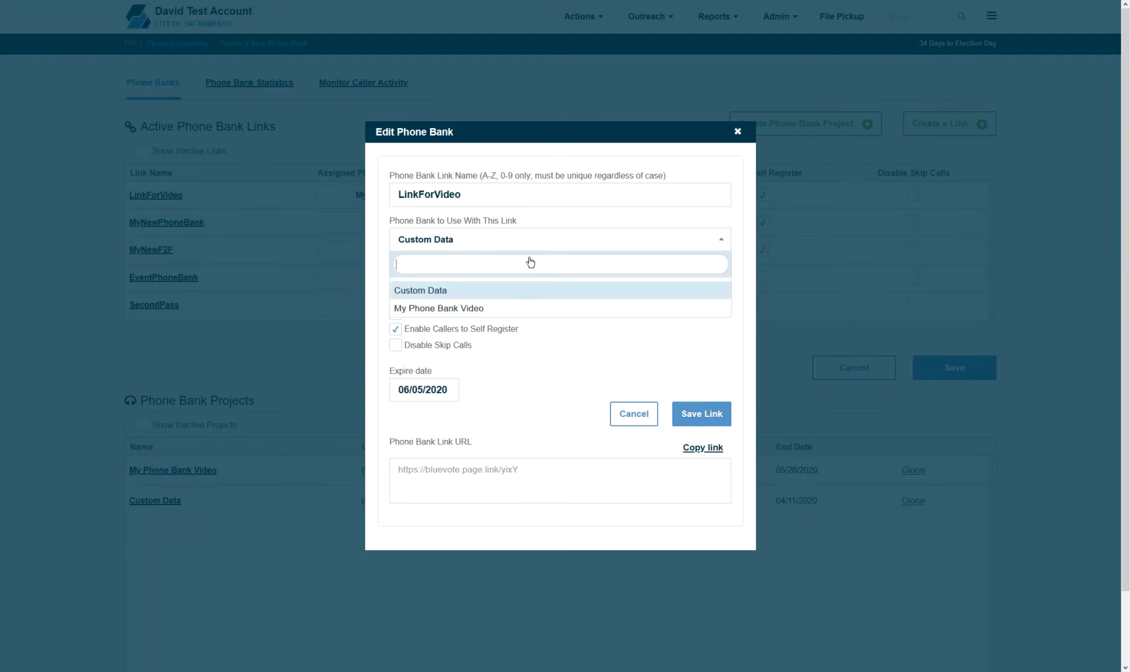
click(497, 306)
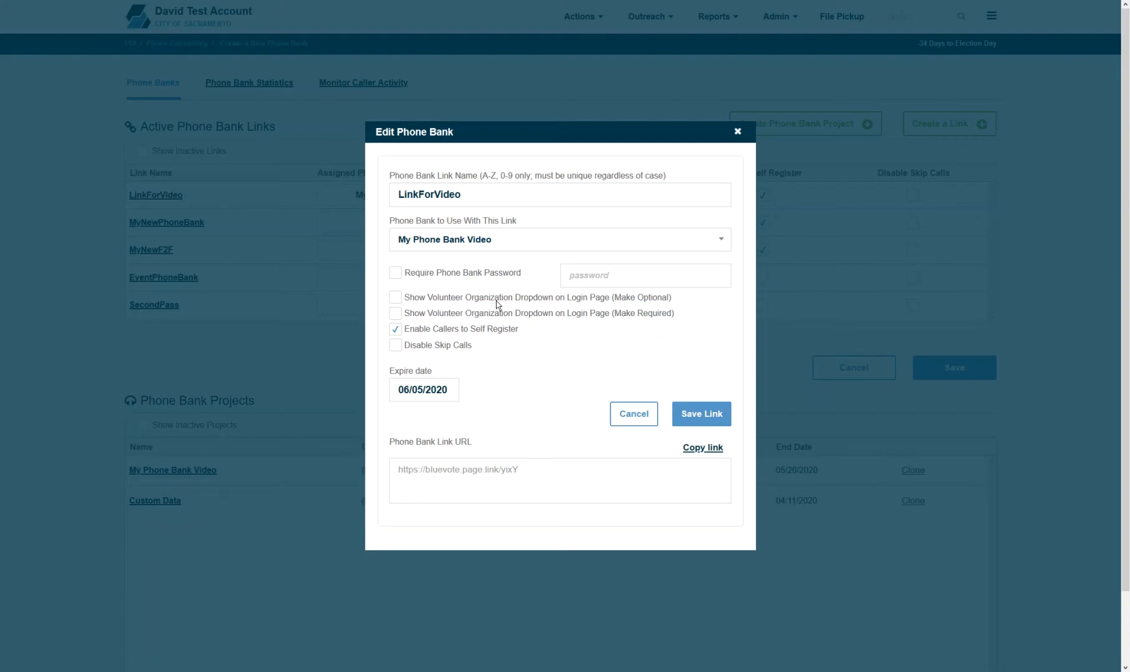
click(549, 473)
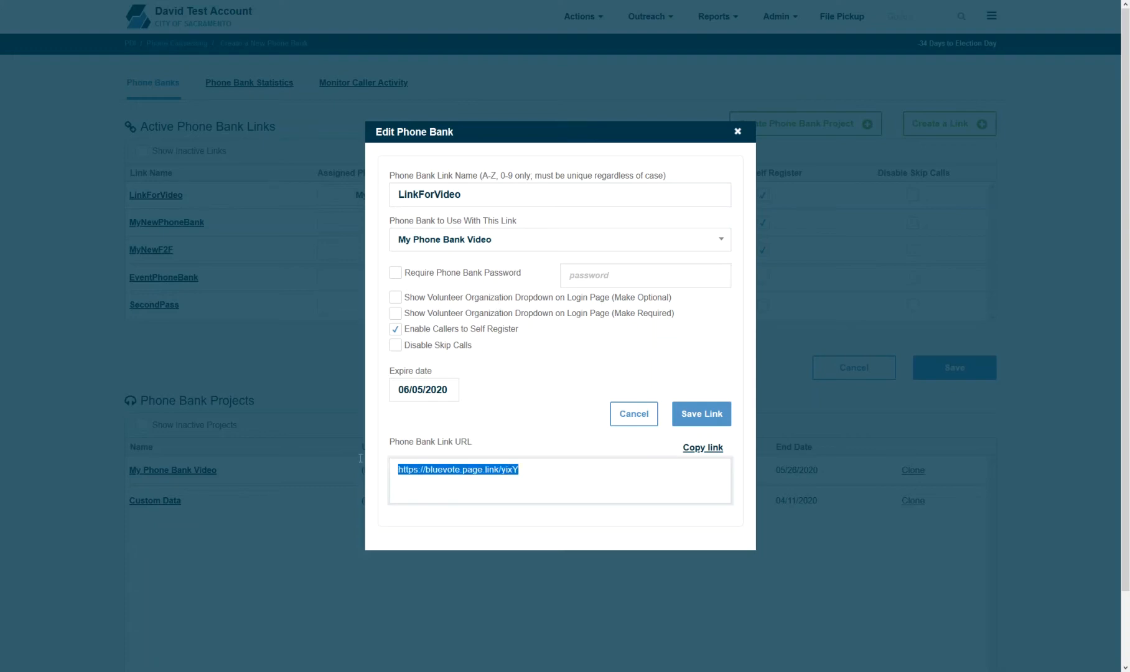
click(737, 131)
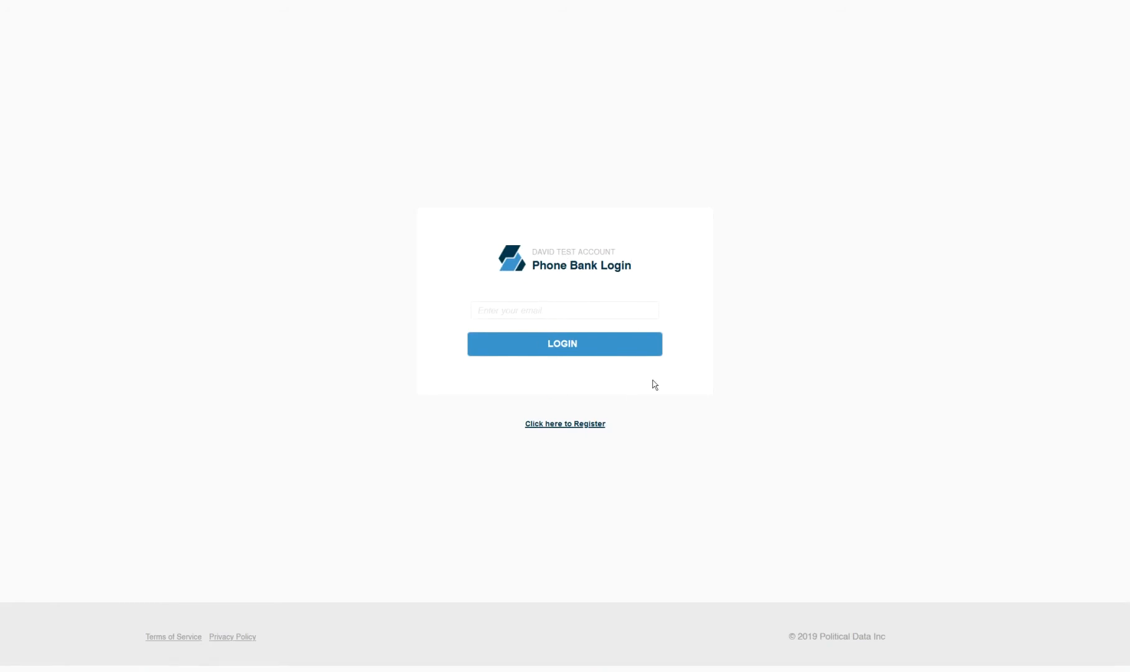
- Look at the registration form, return to login, and sign in with the caller's e-mail address
click(594, 425)
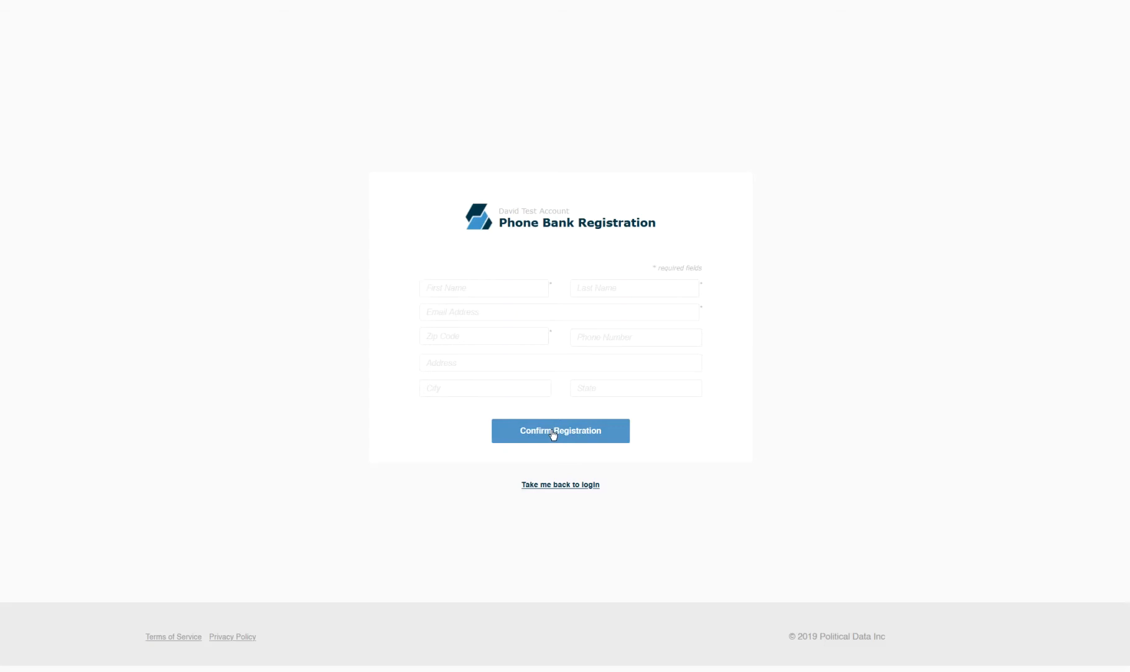
click(553, 490)
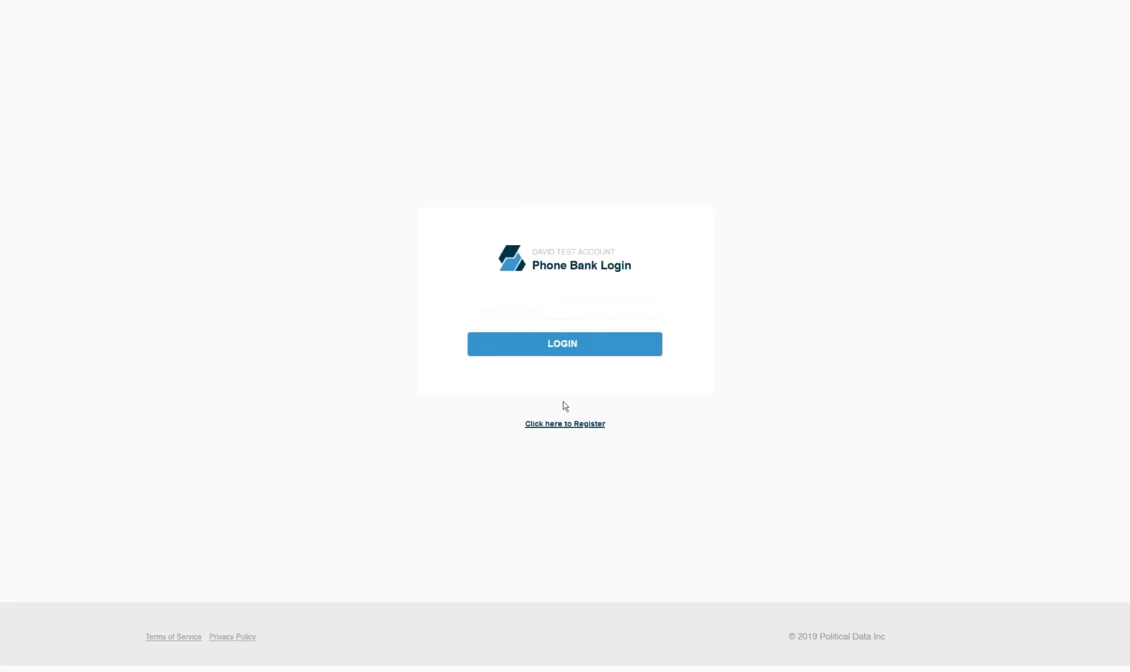
click(528, 311)
text(***************@gmail.c)
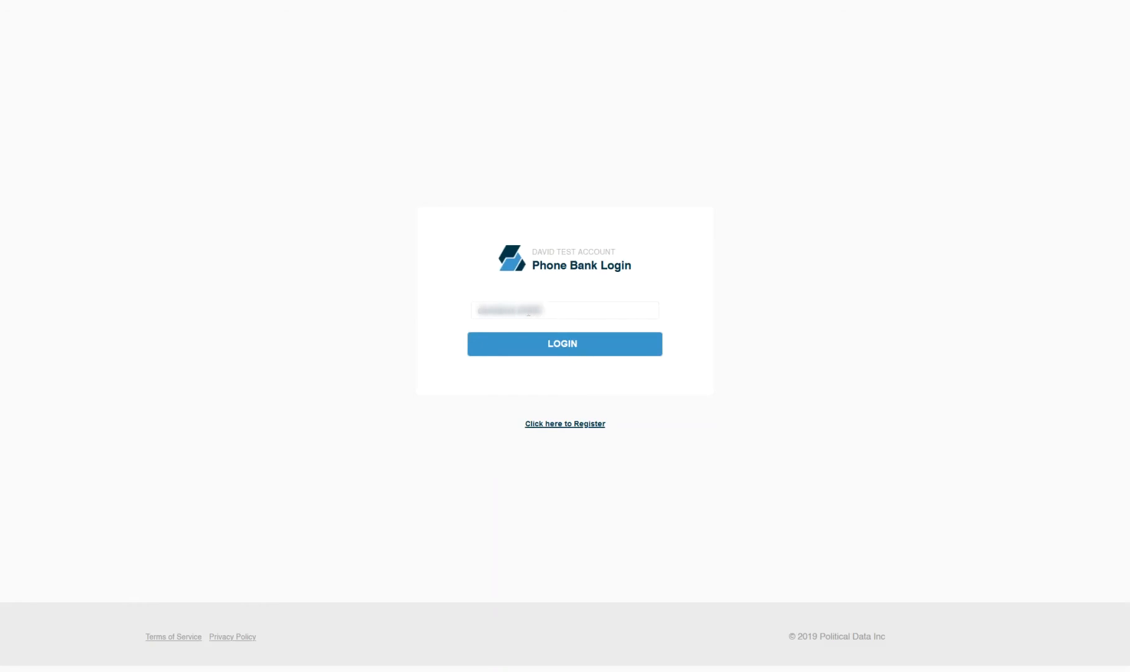
text(om)
click(522, 341)
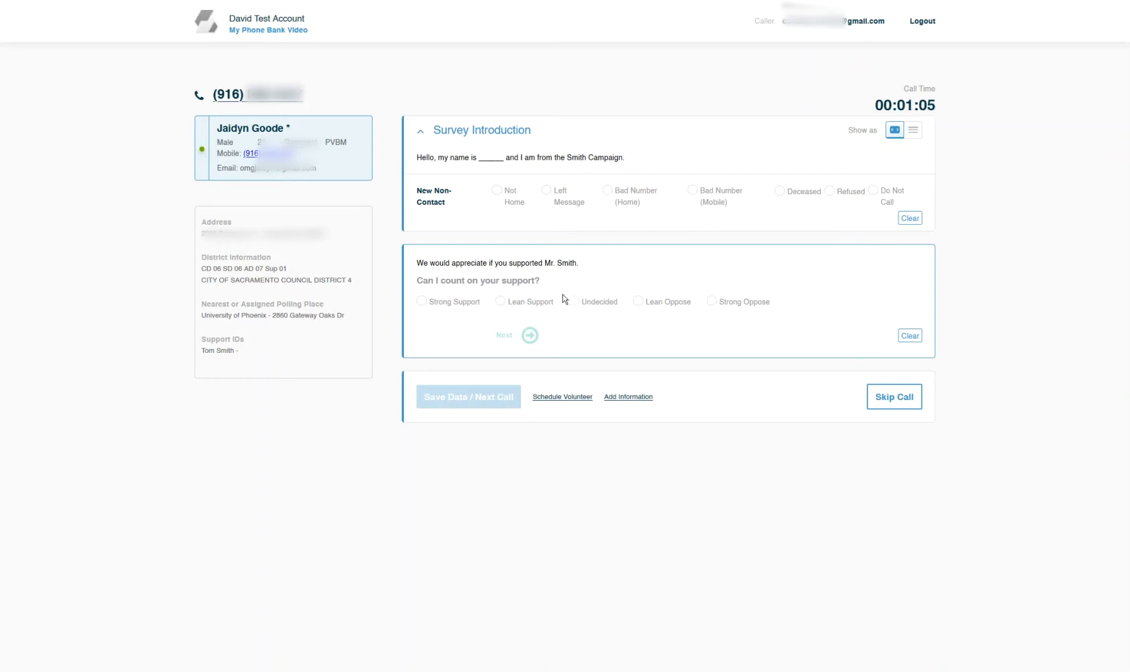
- Answer the call survey with Strong Support, Yes to Yard Sign and Maybe, then review the answers
click(449, 304)
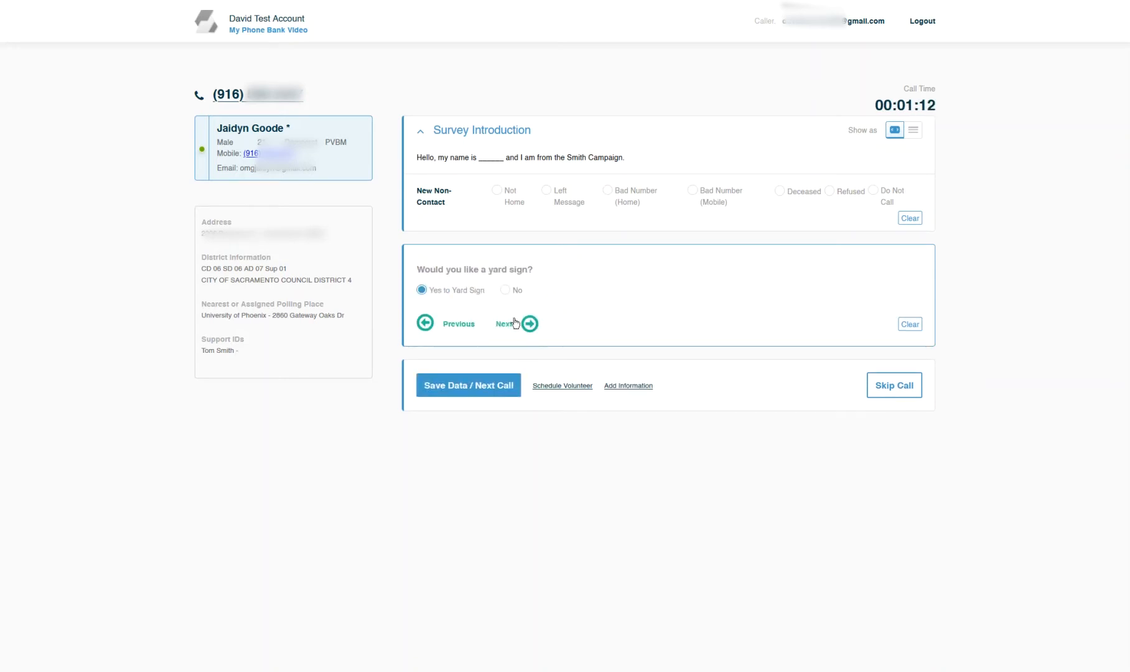
click(492, 301)
click(526, 334)
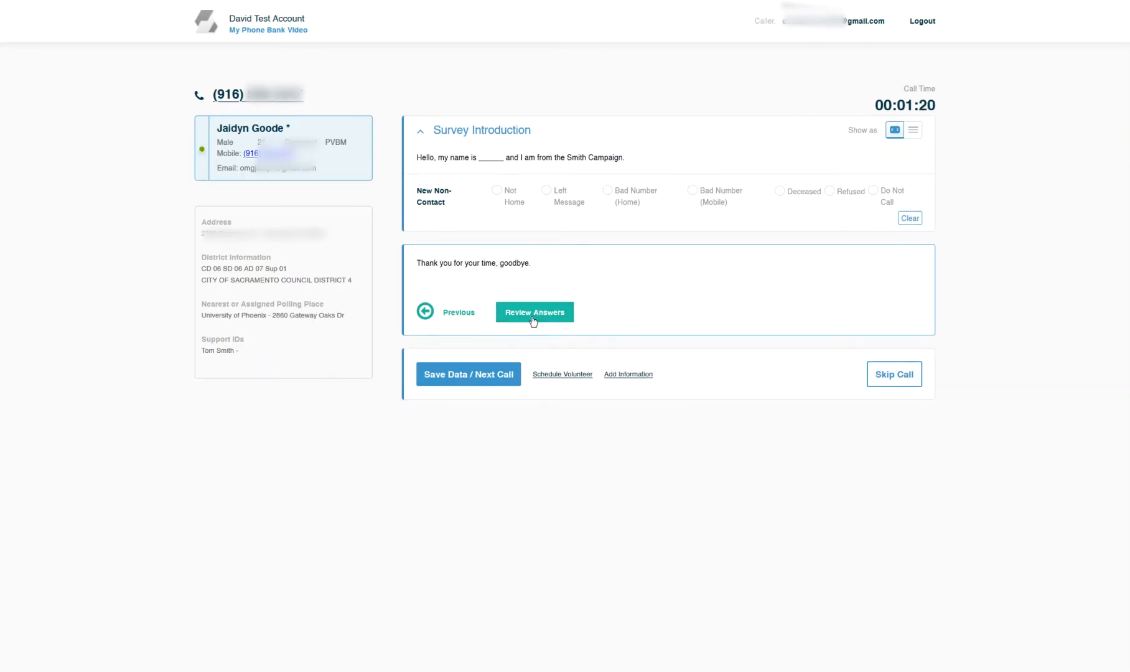
click(533, 321)
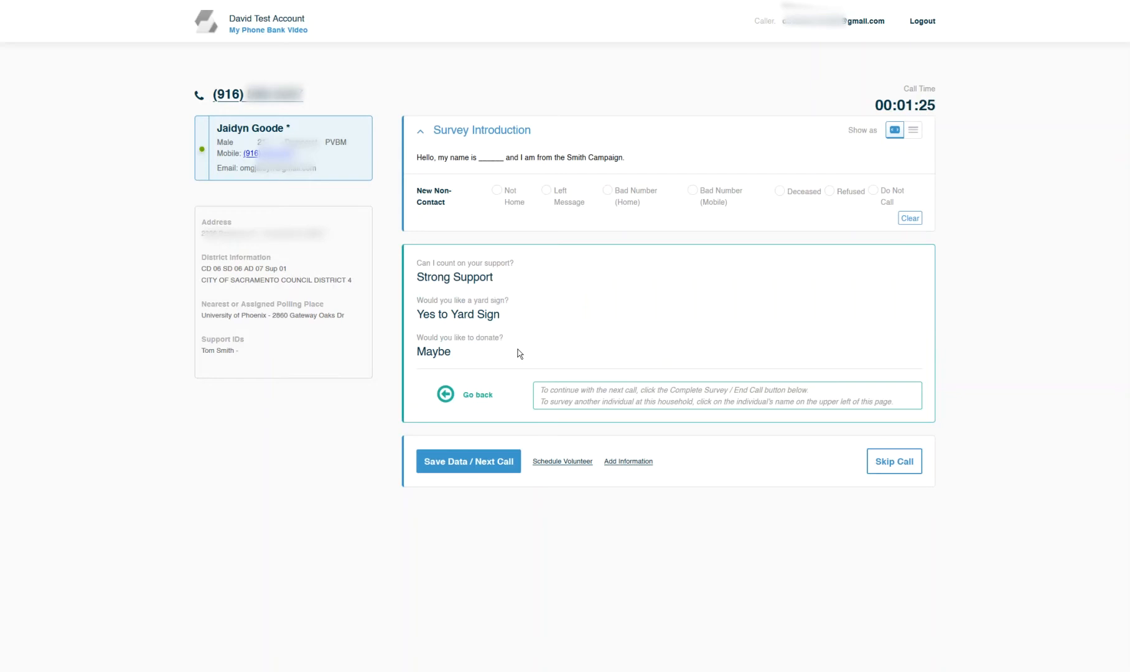
- Save the current answers, skip the next two calls, and view the new household's second member
click(491, 462)
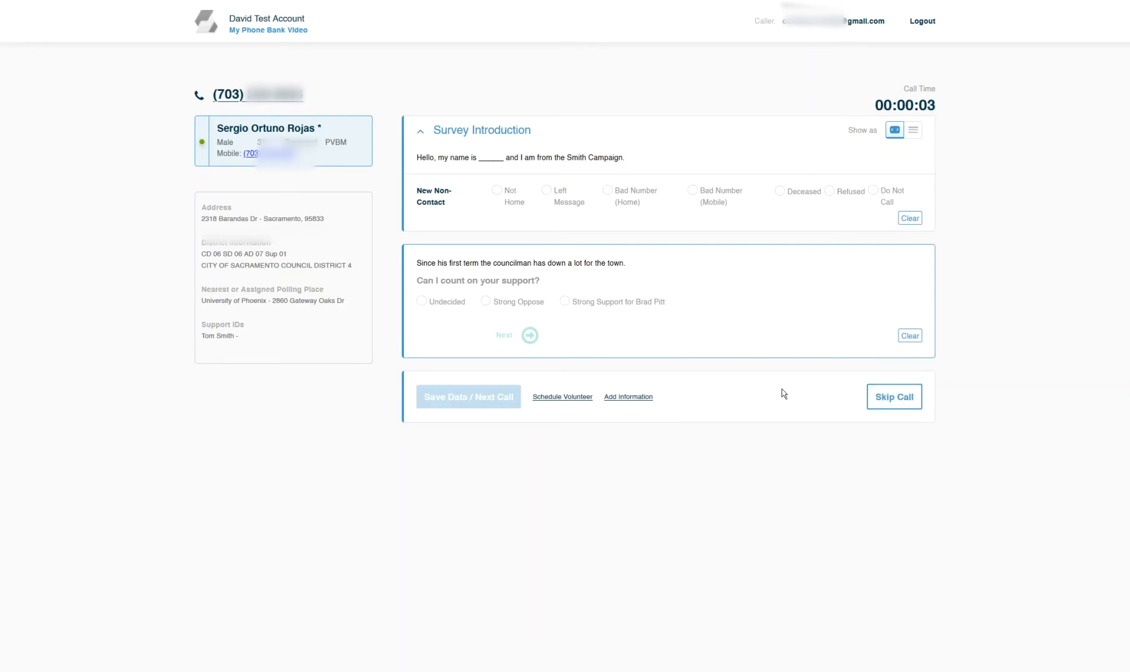
click(888, 397)
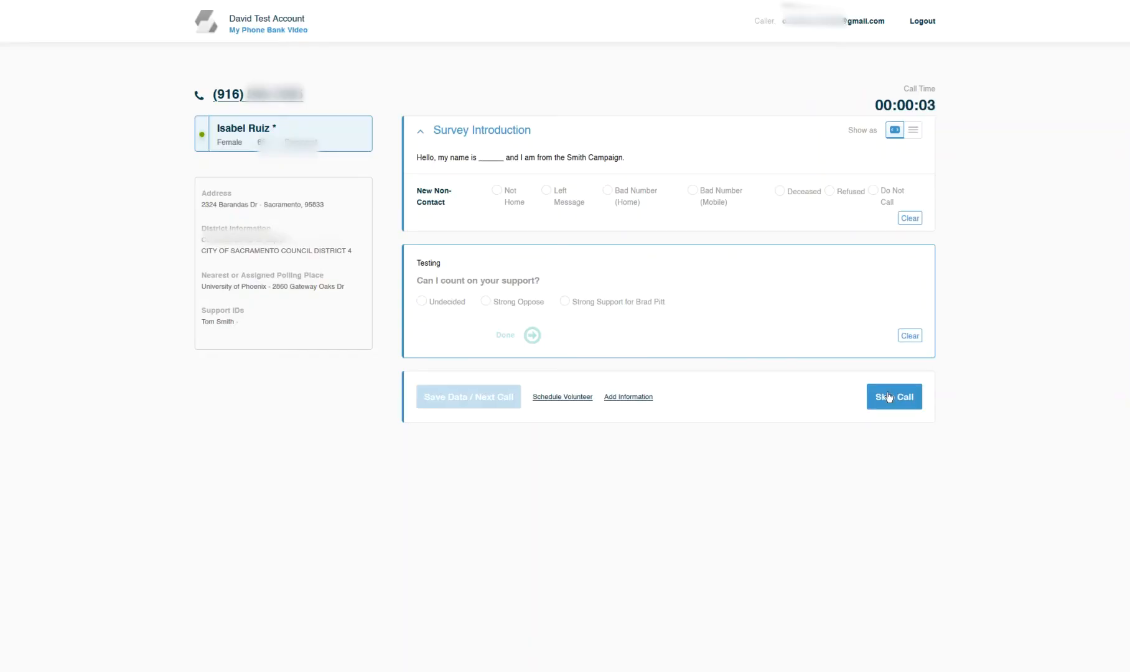
click(889, 397)
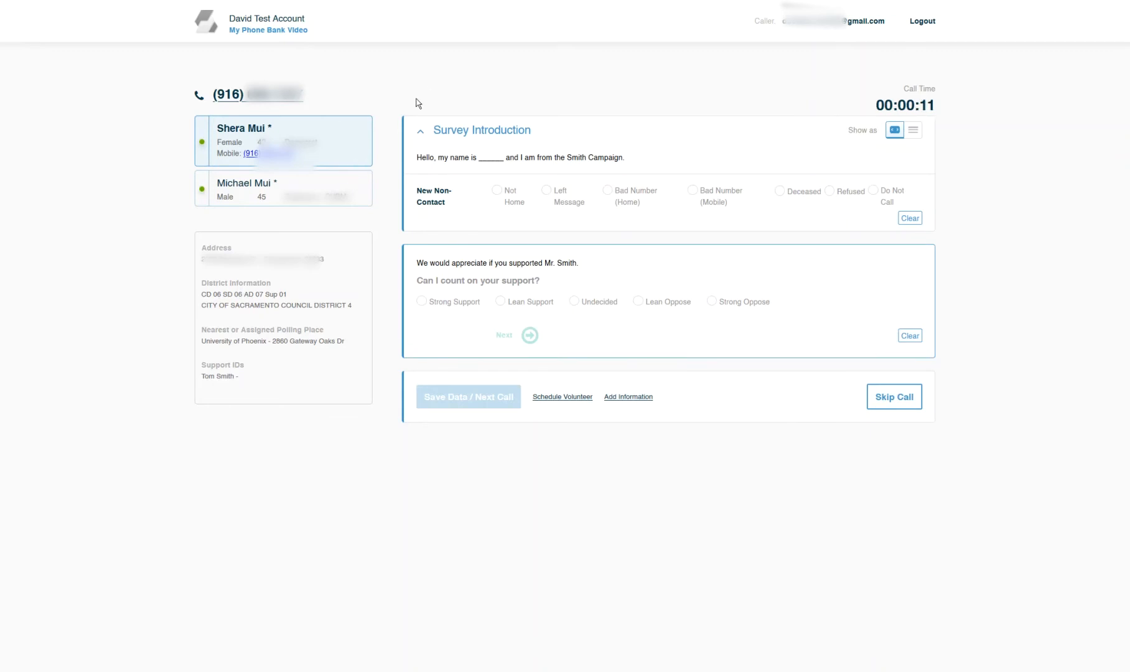
click(325, 181)
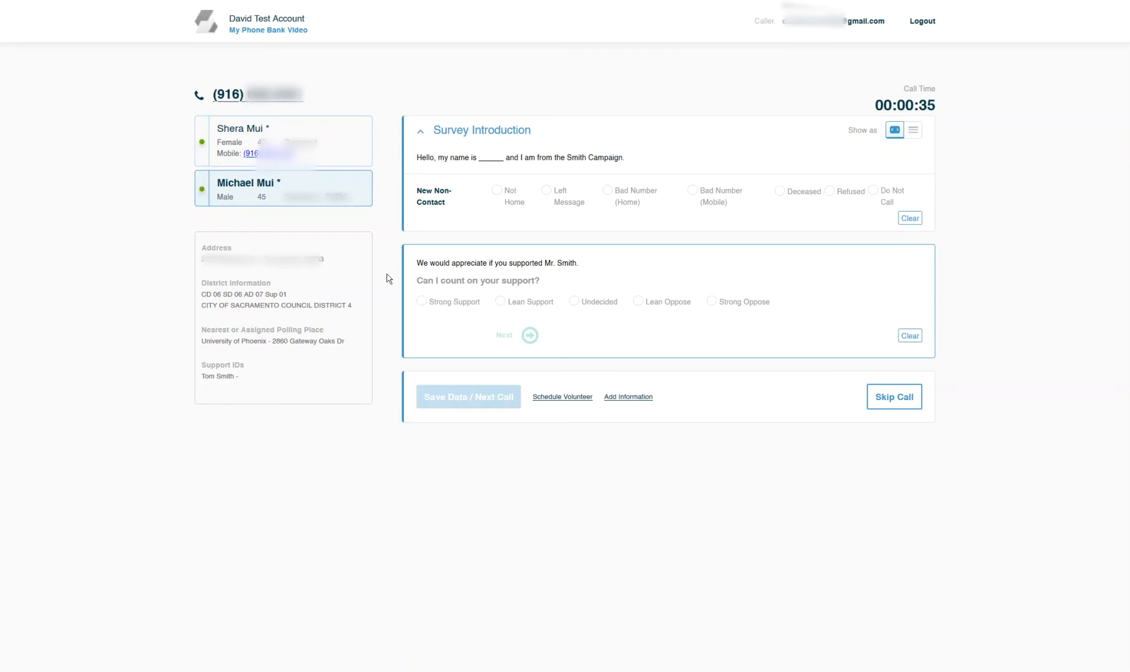
- Record the first household member as Not Home
click(321, 127)
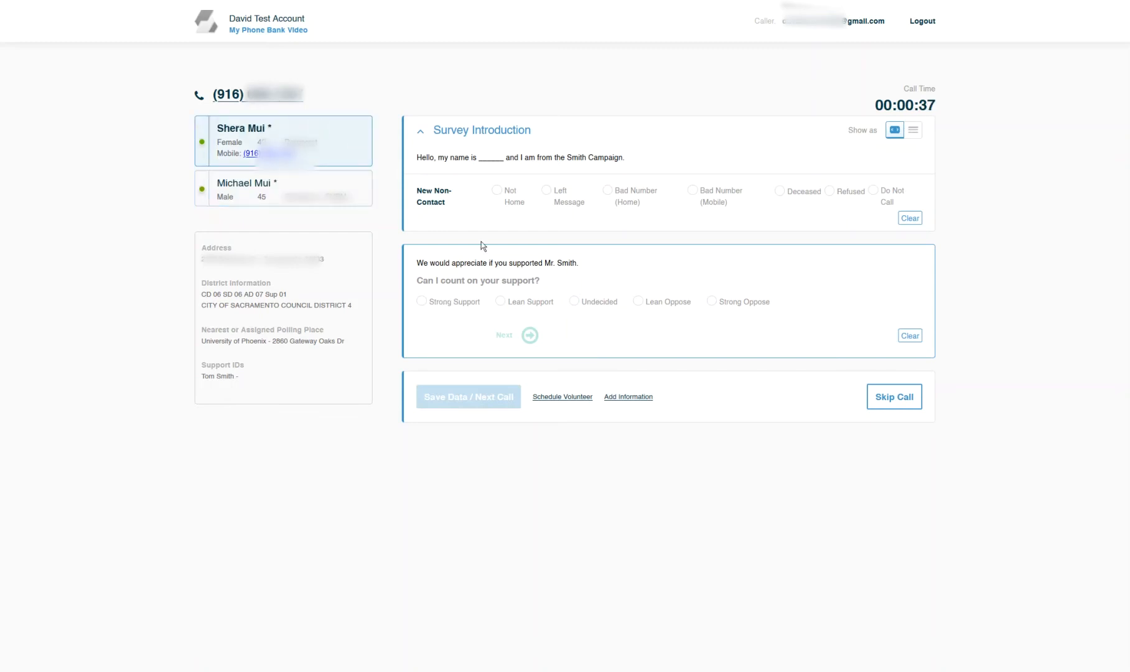
click(639, 398)
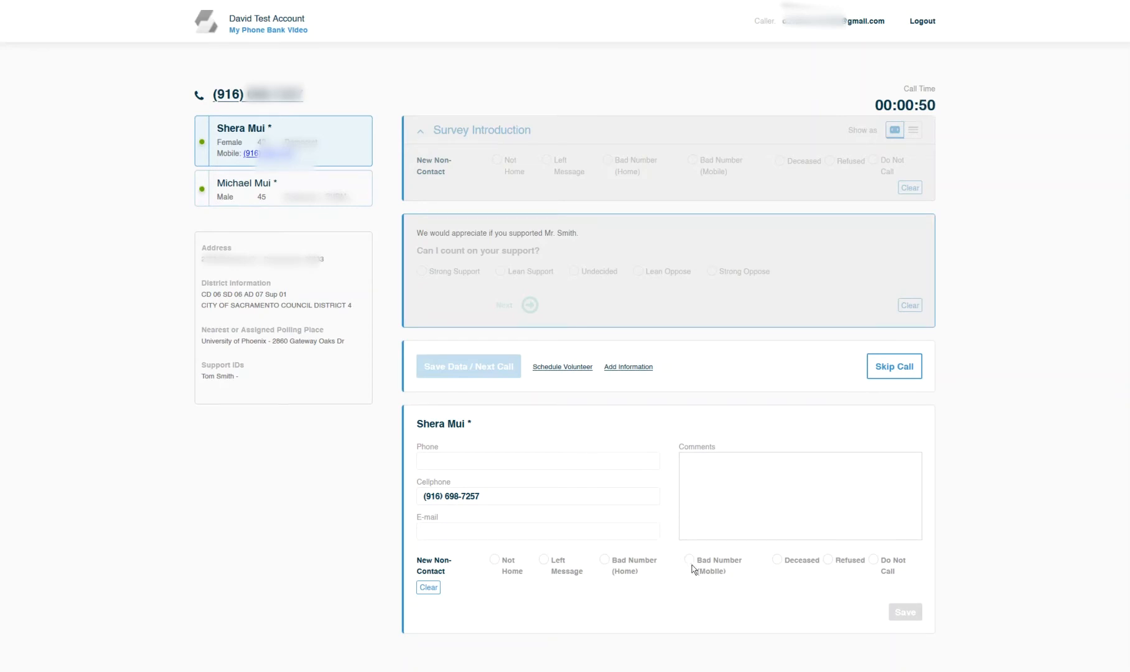
click(495, 560)
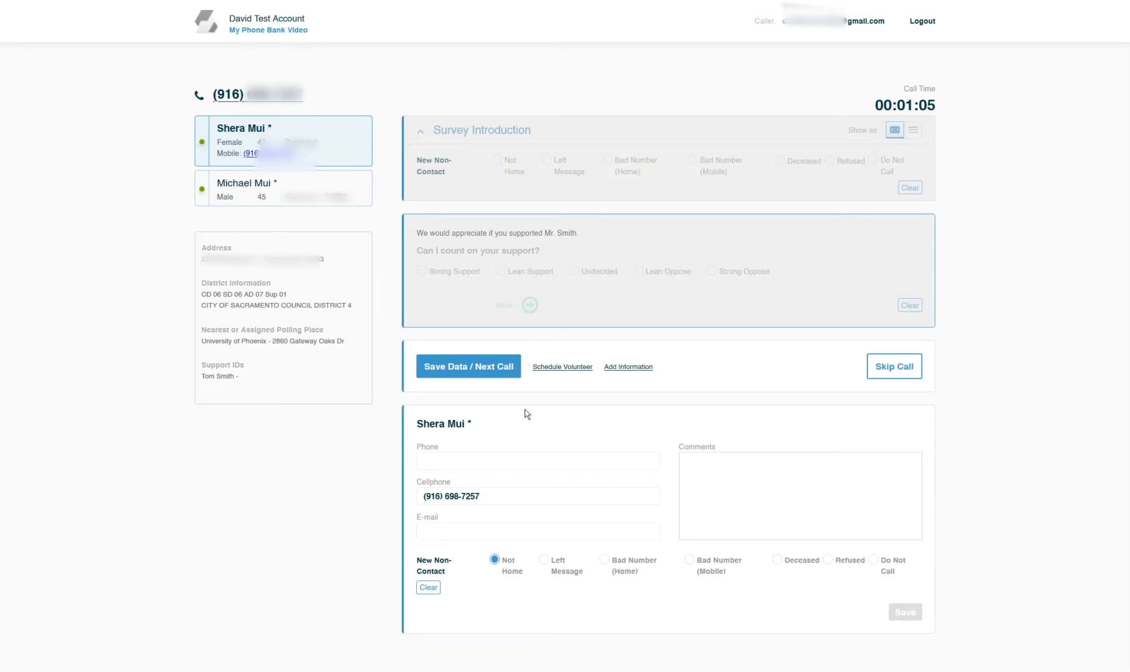
- Answer the second member's survey: Strong Support, No yard sign, Yes to Donor
click(334, 201)
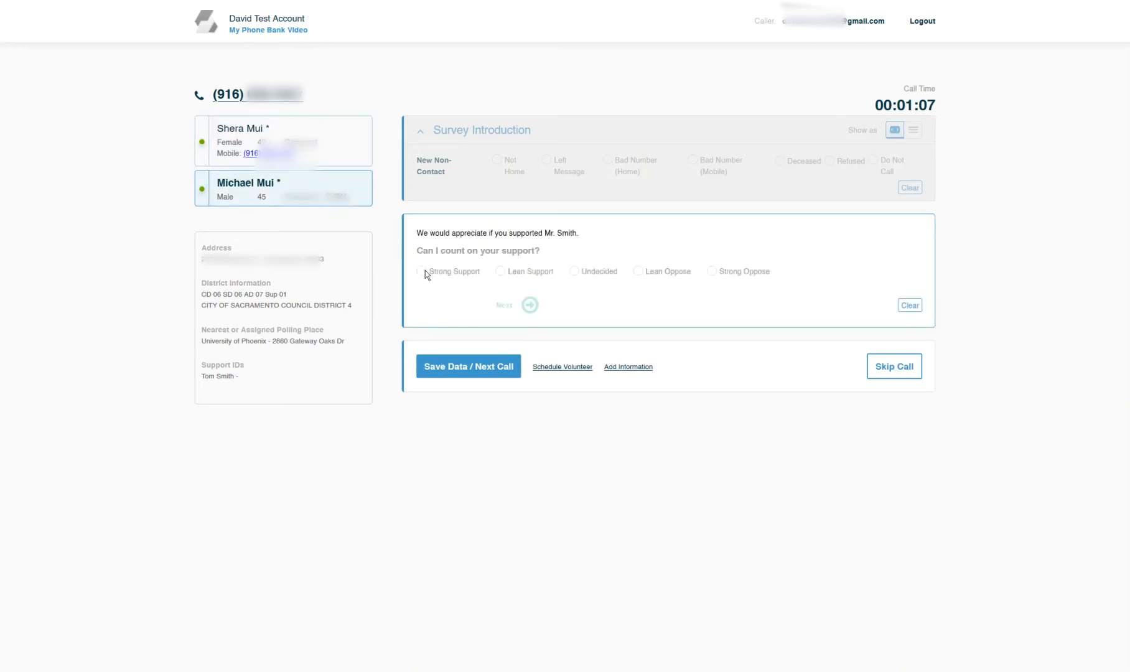
click(462, 271)
click(530, 305)
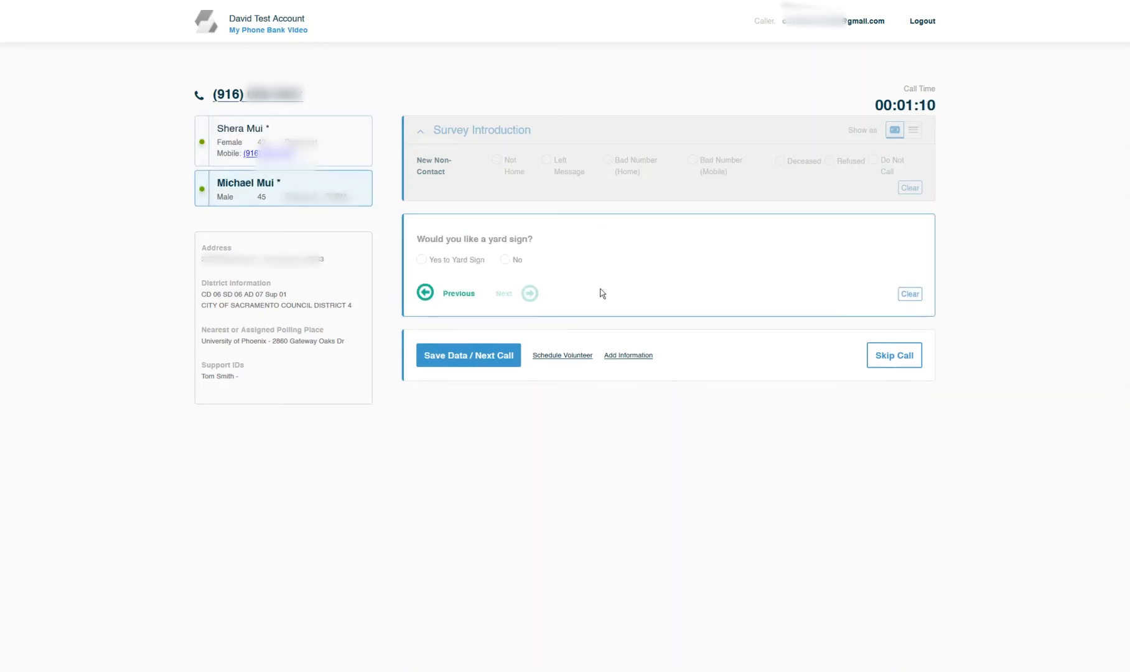
click(514, 270)
click(529, 304)
click(457, 276)
click(529, 304)
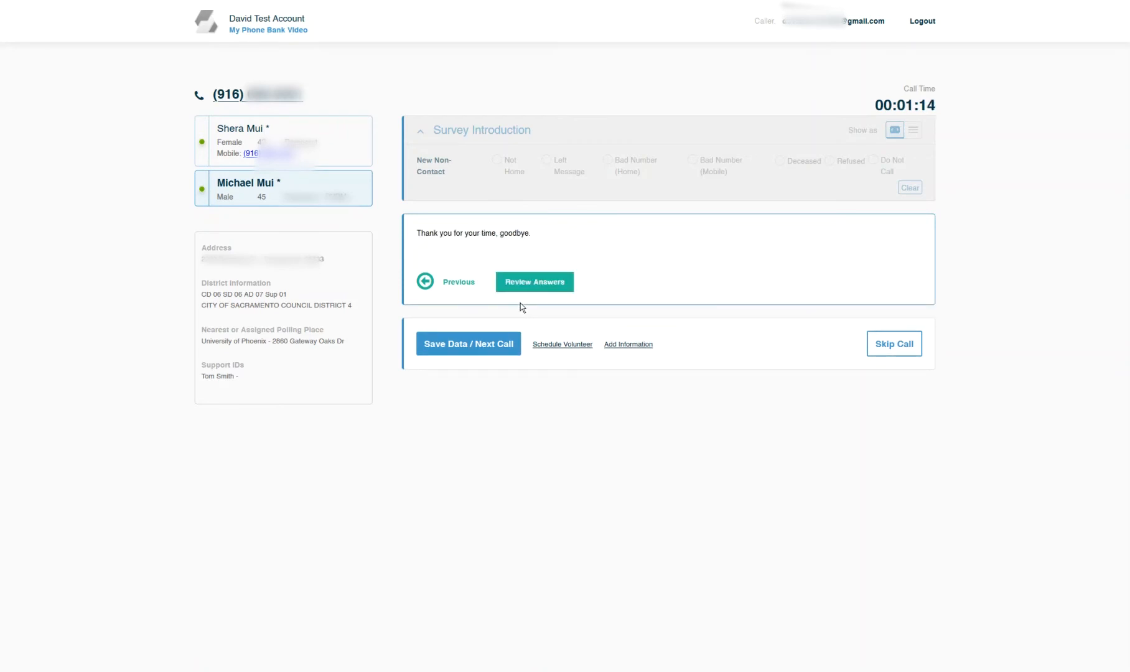
click(527, 287)
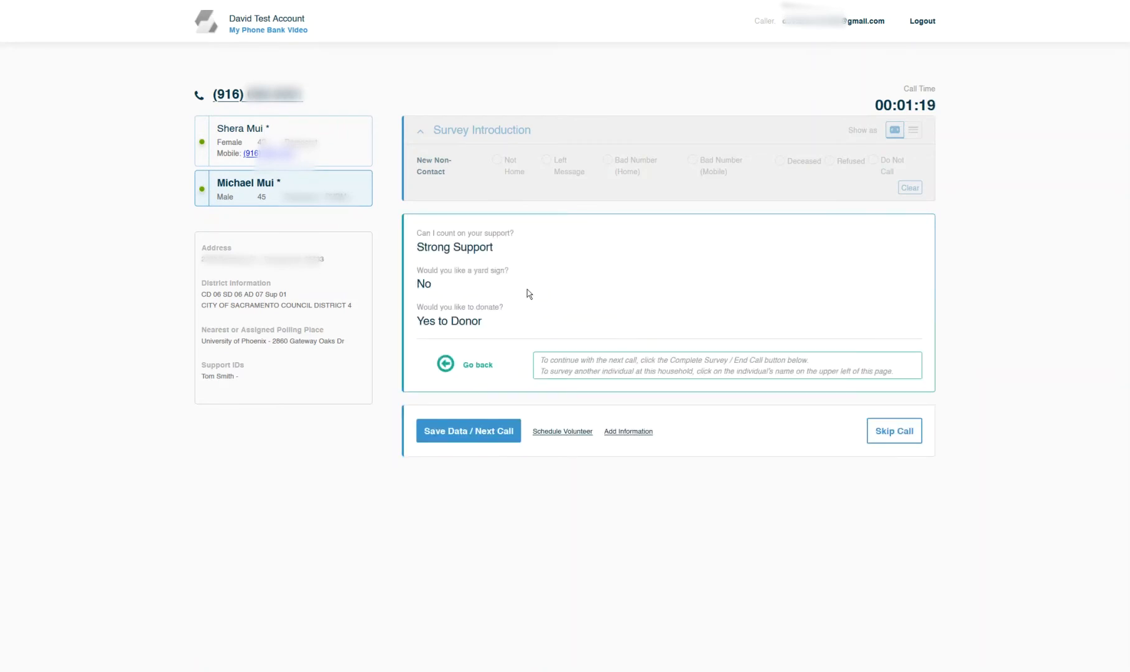
- Save the second member's survey answers and move on from this call
click(489, 430)
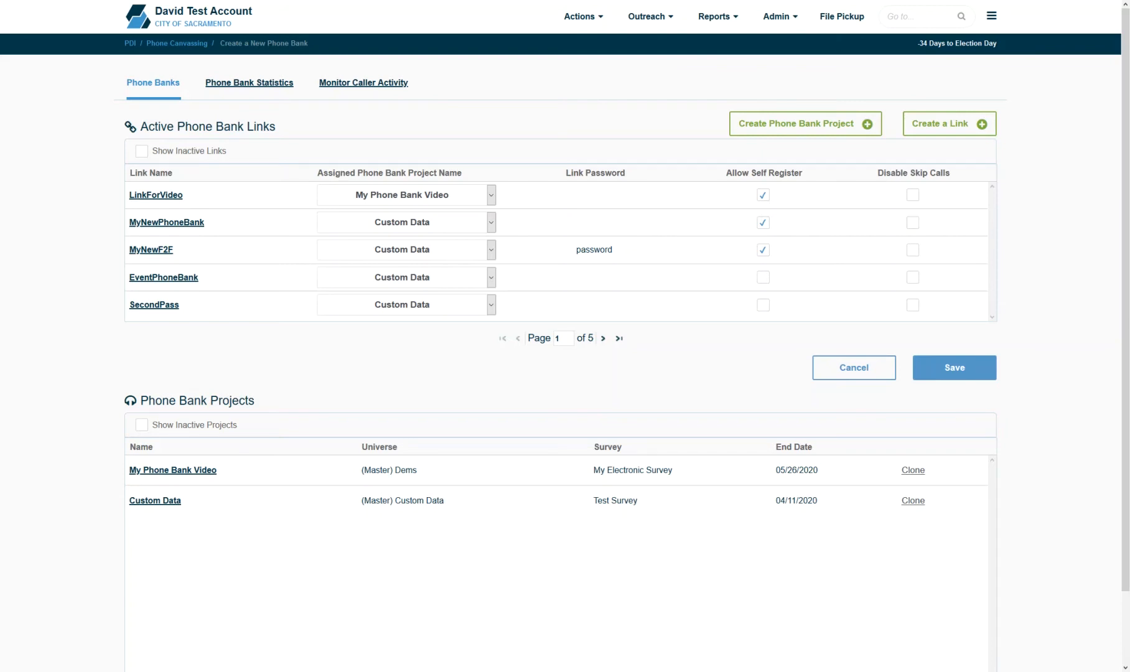
- Browse the Phone Bank Statistics charts, then go to Monitor Caller Activity
click(281, 98)
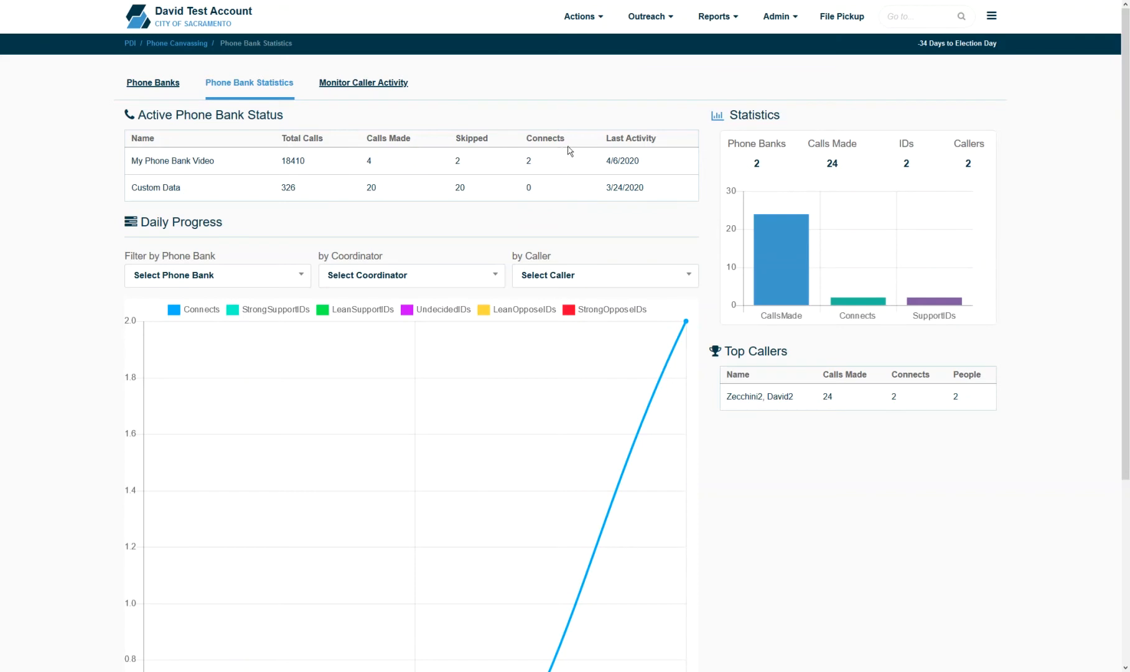
scroll(1123, 264, down, 4)
scroll(1124, 263, up, 1)
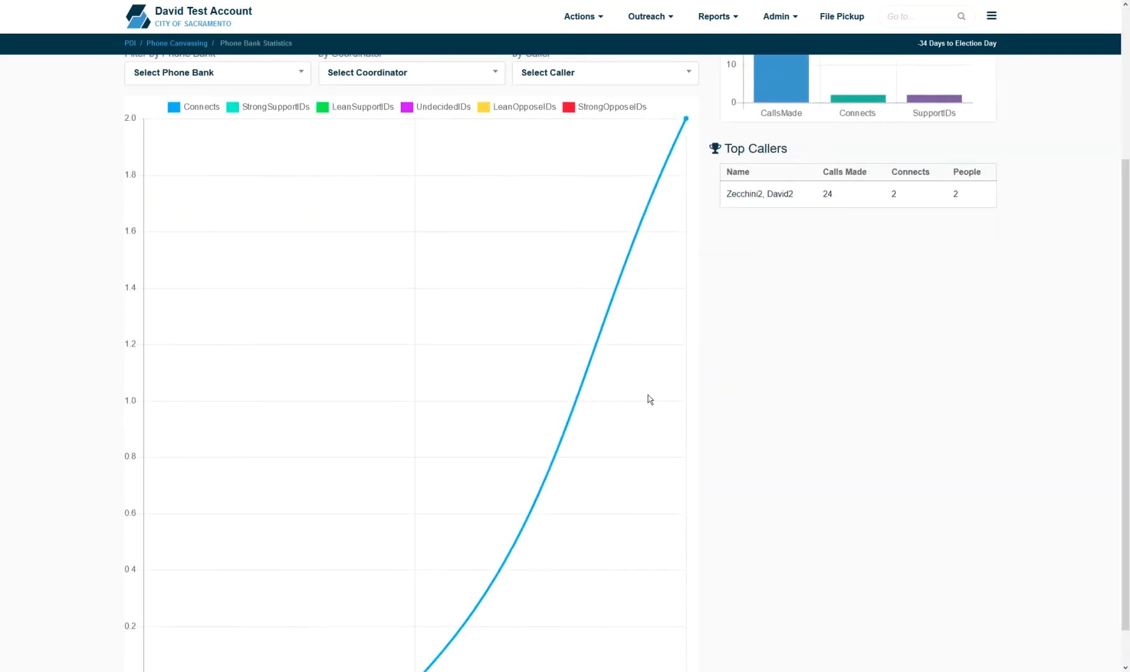
scroll(647, 394, down, 1)
scroll(647, 395, up, 4)
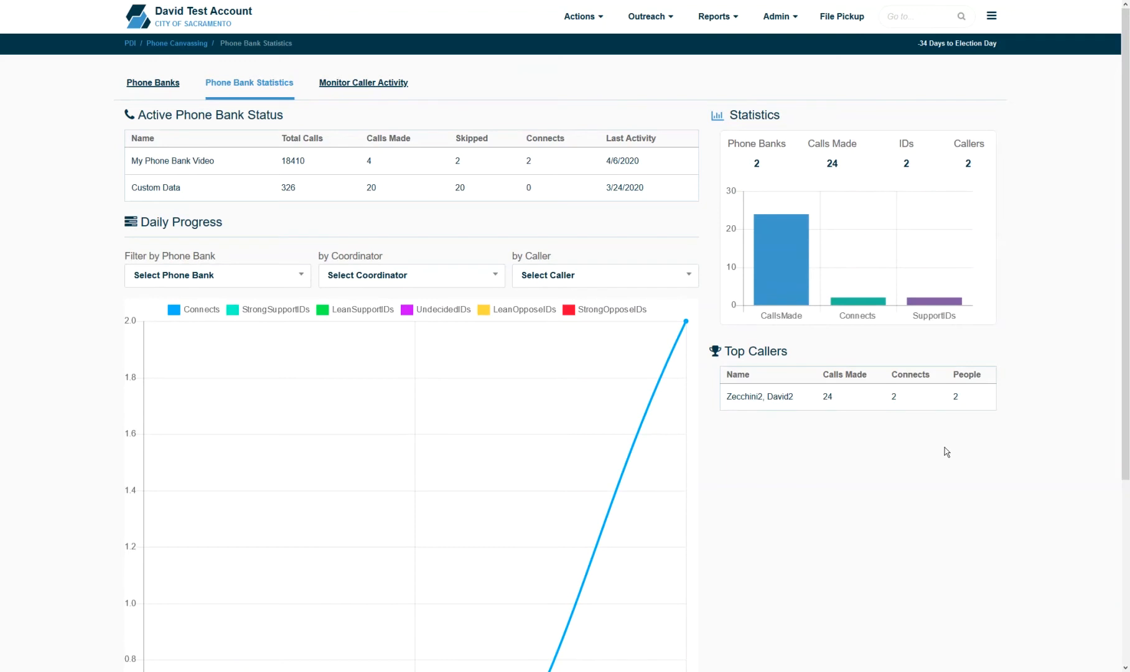
click(376, 86)
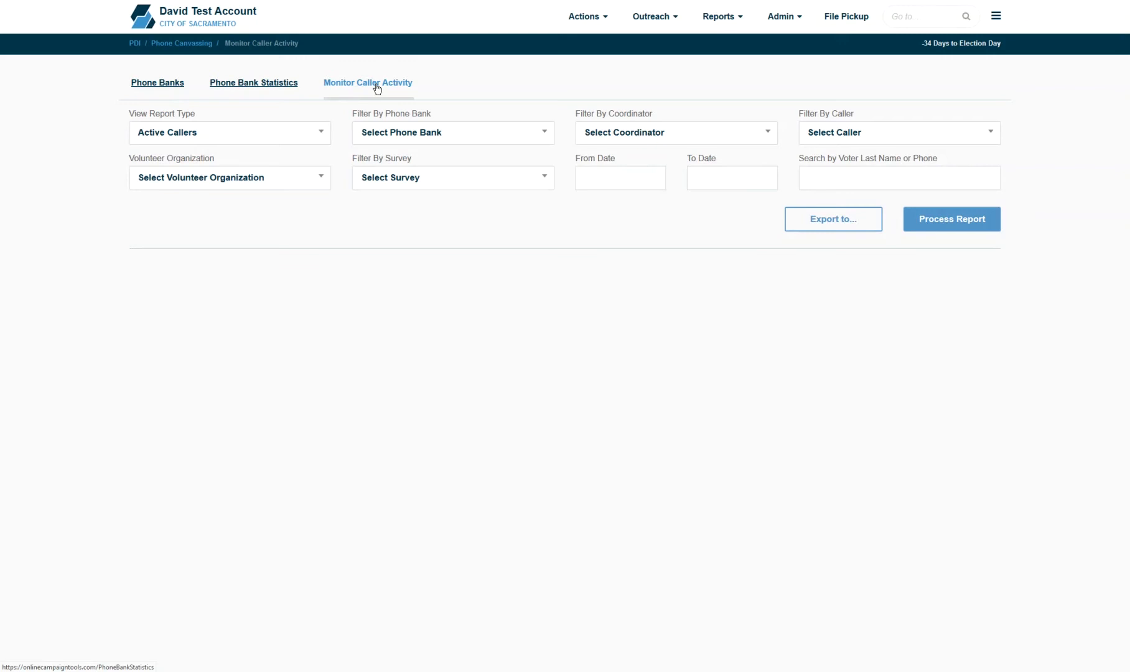
- Run the Active Callers report, then rerun it as a Call Details report
click(957, 218)
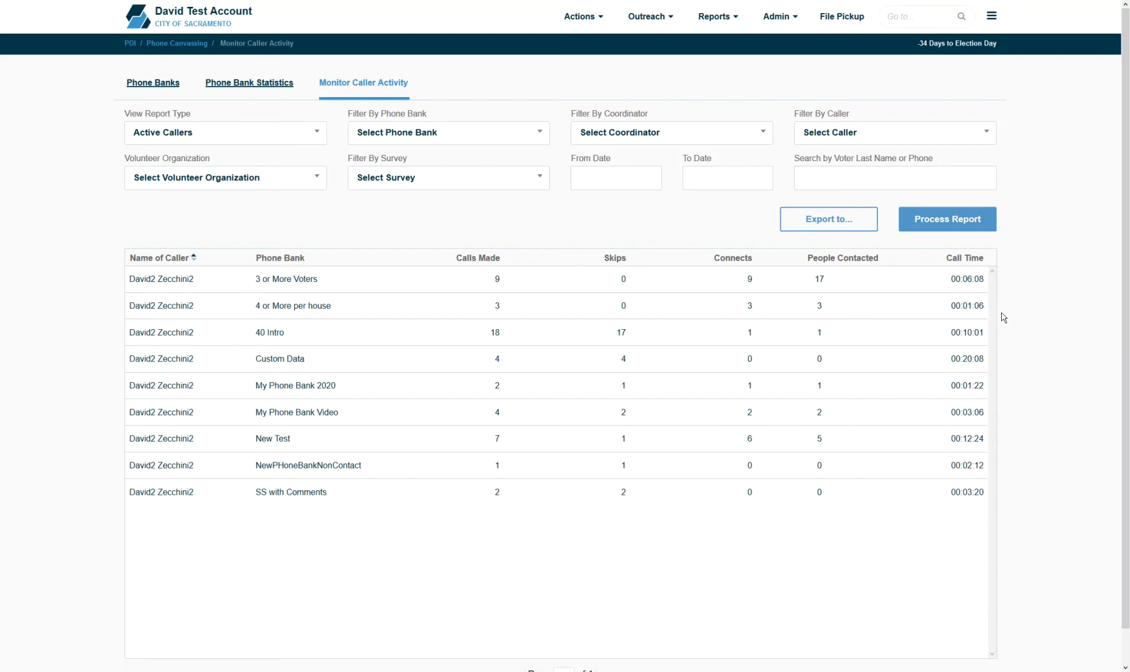
click(225, 138)
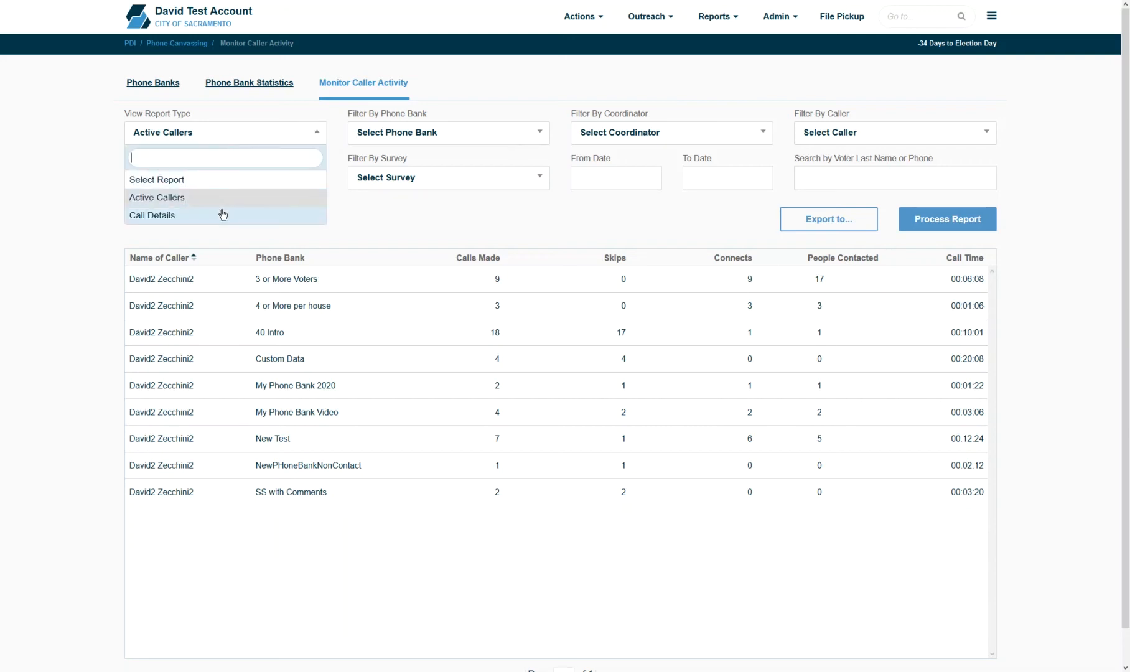
click(222, 214)
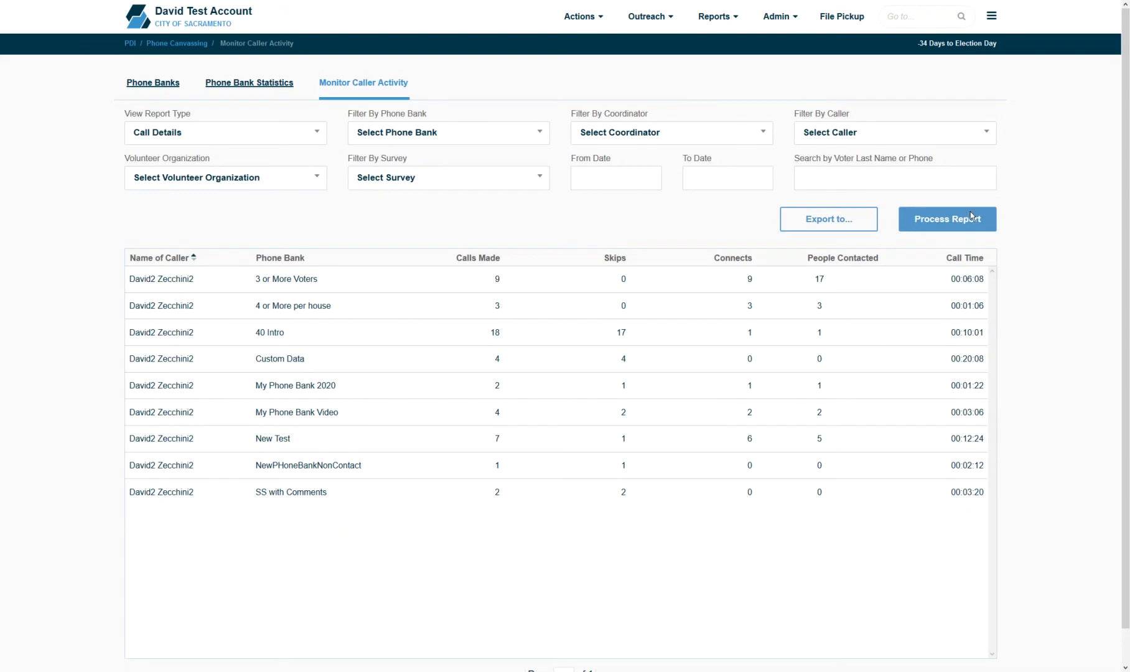
click(927, 219)
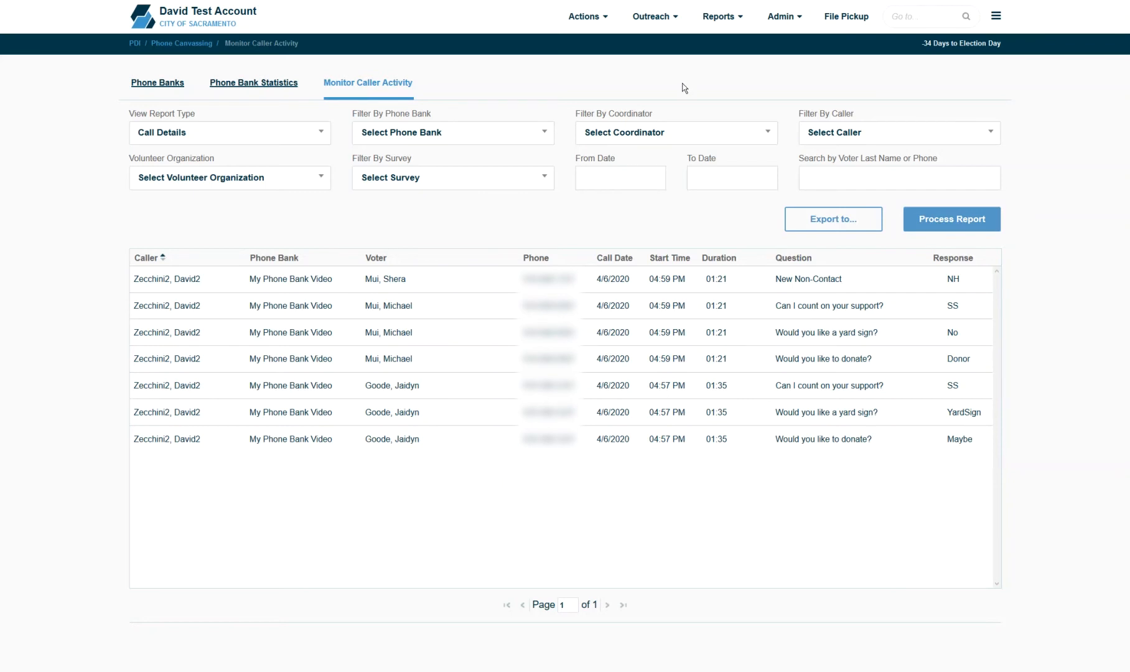
click(653, 17)
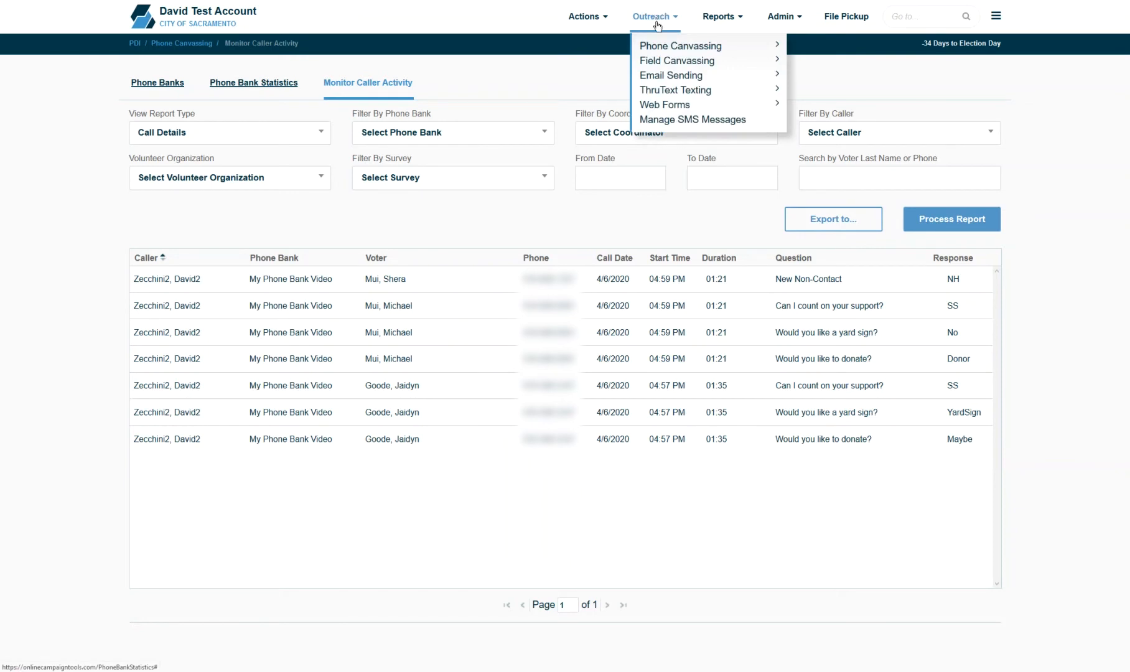
- On the Create and Edit Turf map, outline a four-corner turf east of Land Park
mouse_move(677, 62)
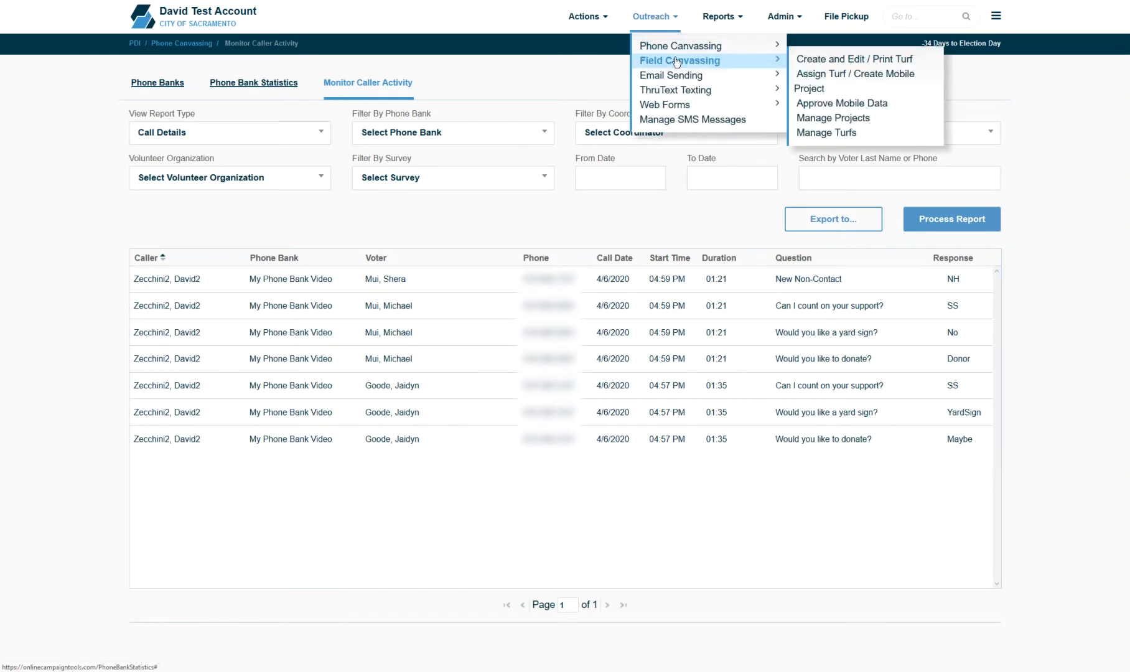
click(810, 59)
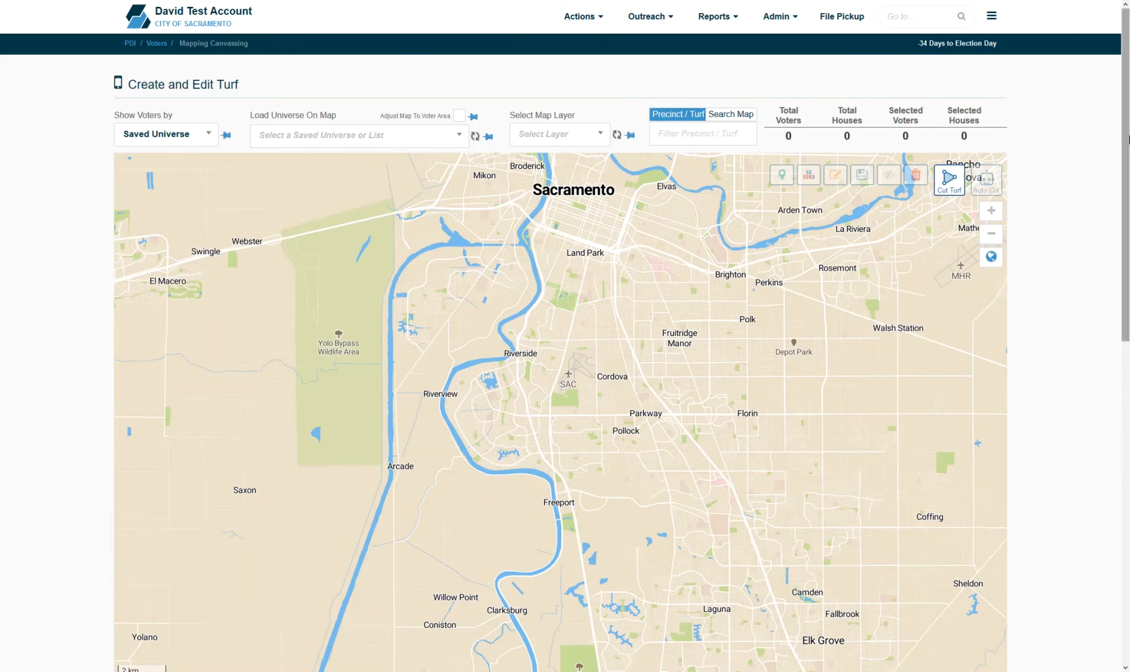
click(948, 179)
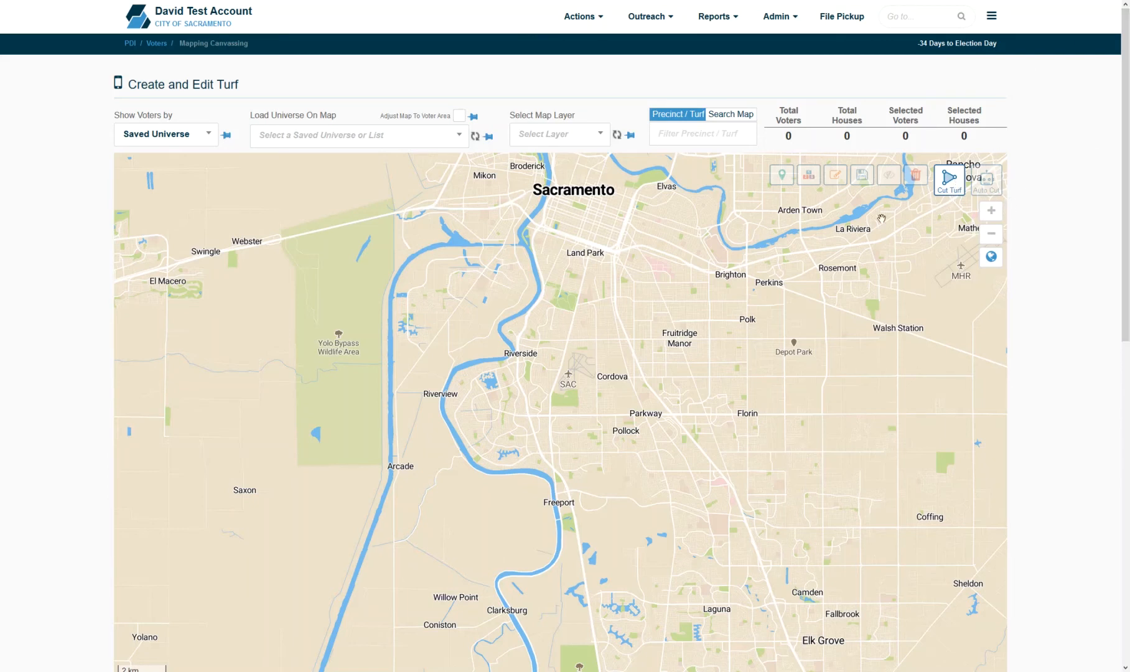
click(580, 296)
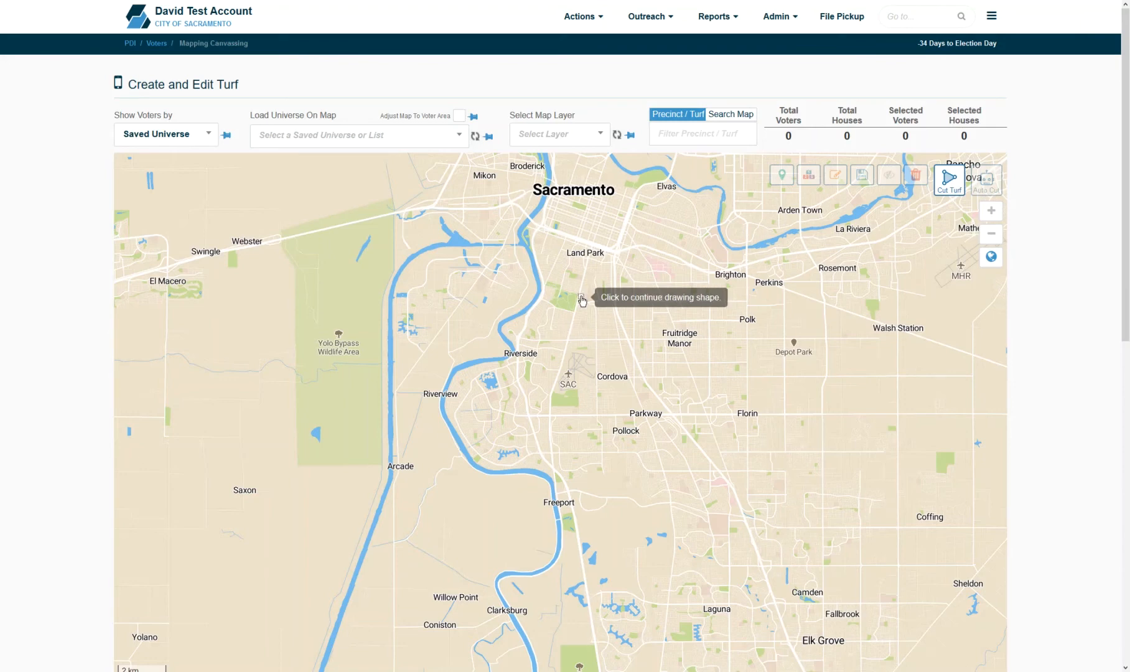
click(586, 257)
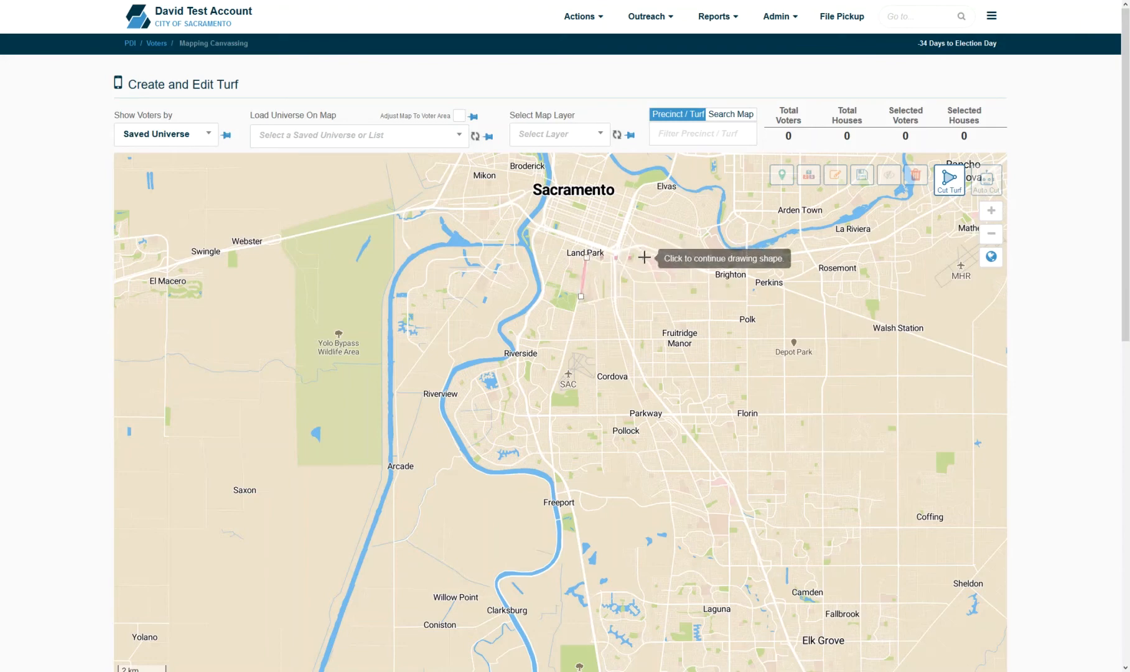
click(644, 257)
click(668, 302)
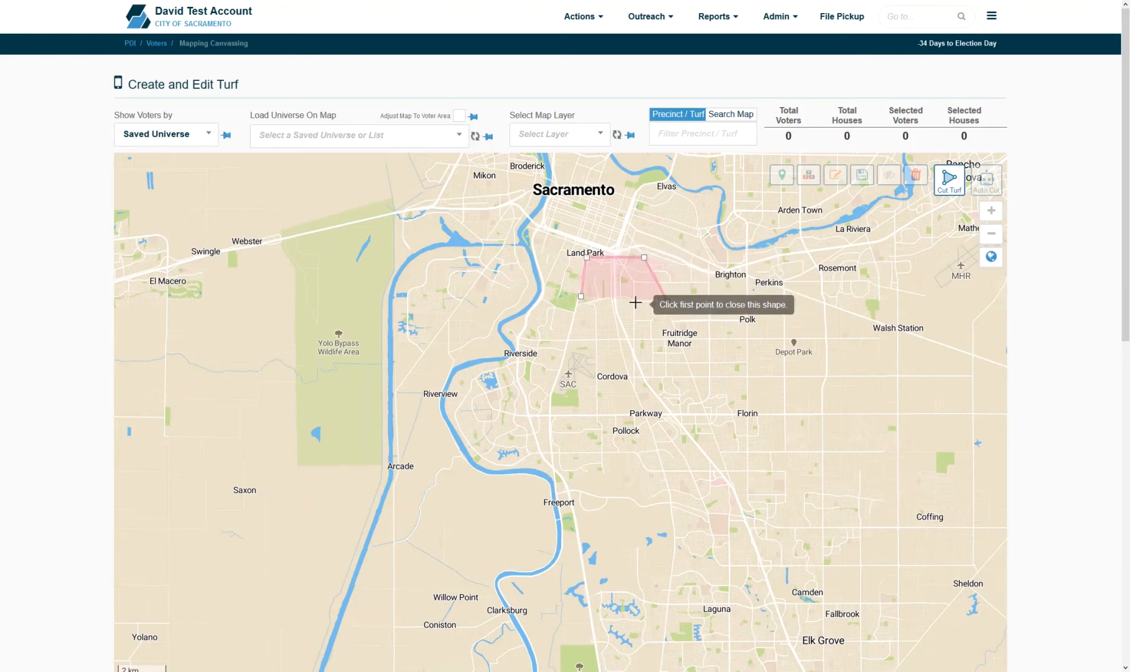
click(580, 297)
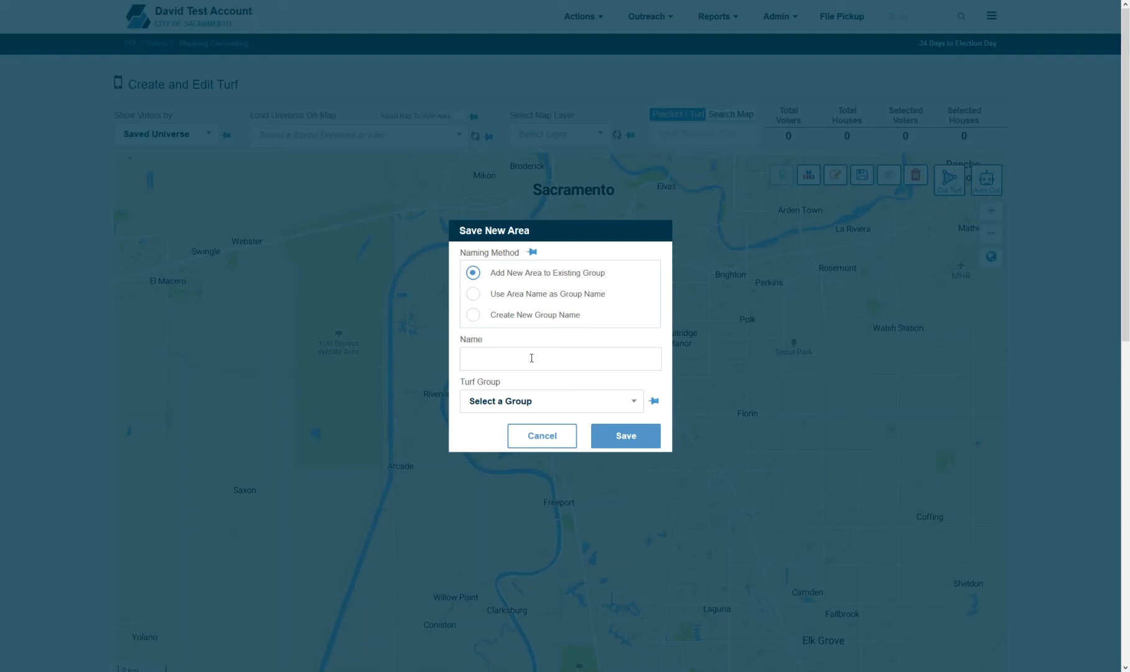
- Name the turf 'Turf for video', put it in the Test Again group, and save
text(Turf for video)
click(519, 403)
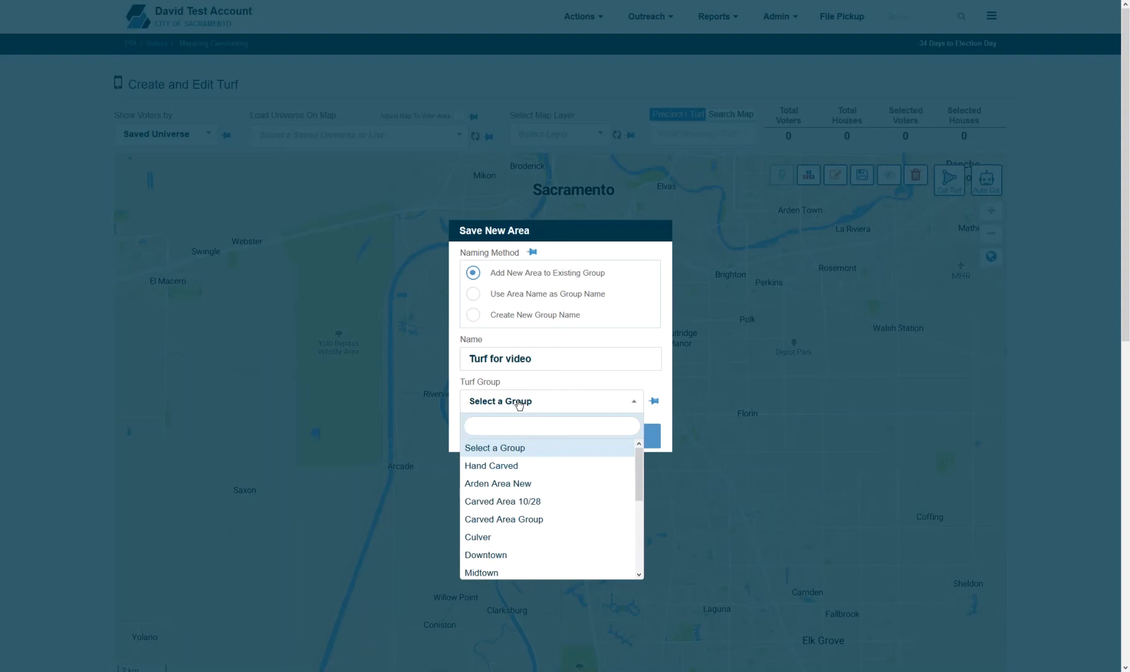
scroll(625, 529, down, 4)
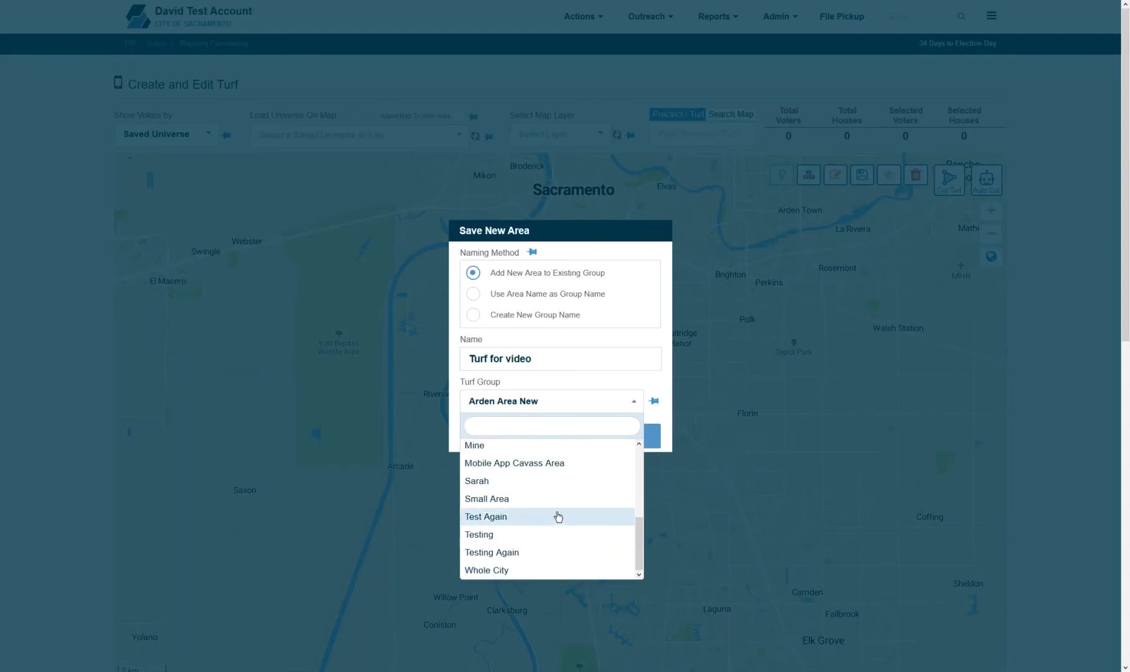
click(557, 514)
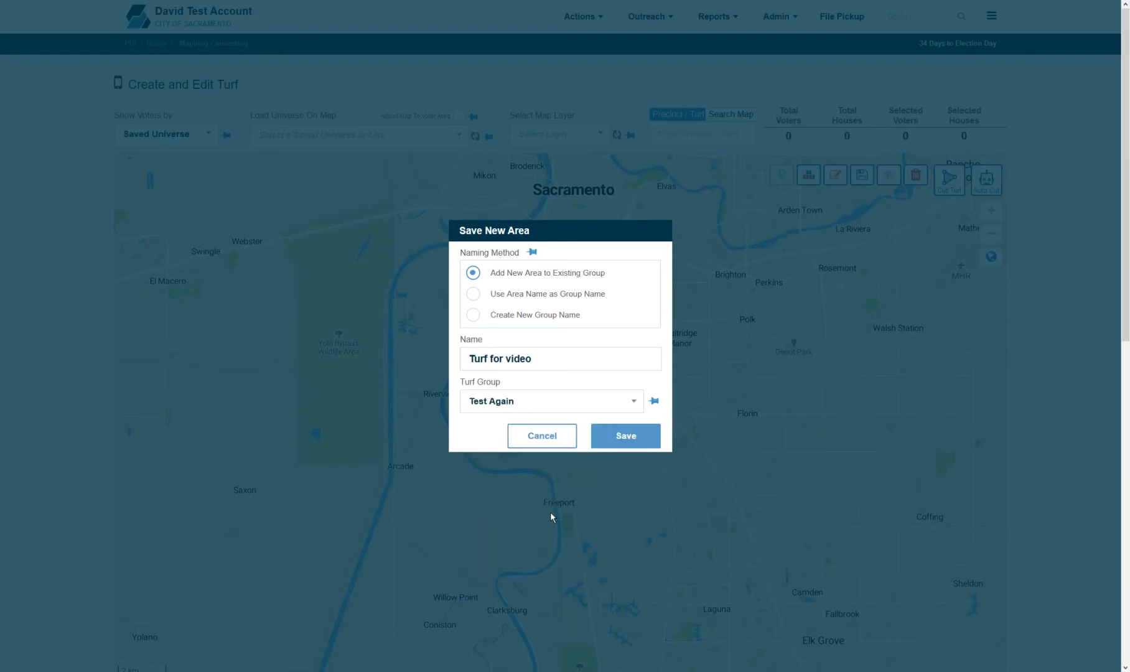
click(625, 437)
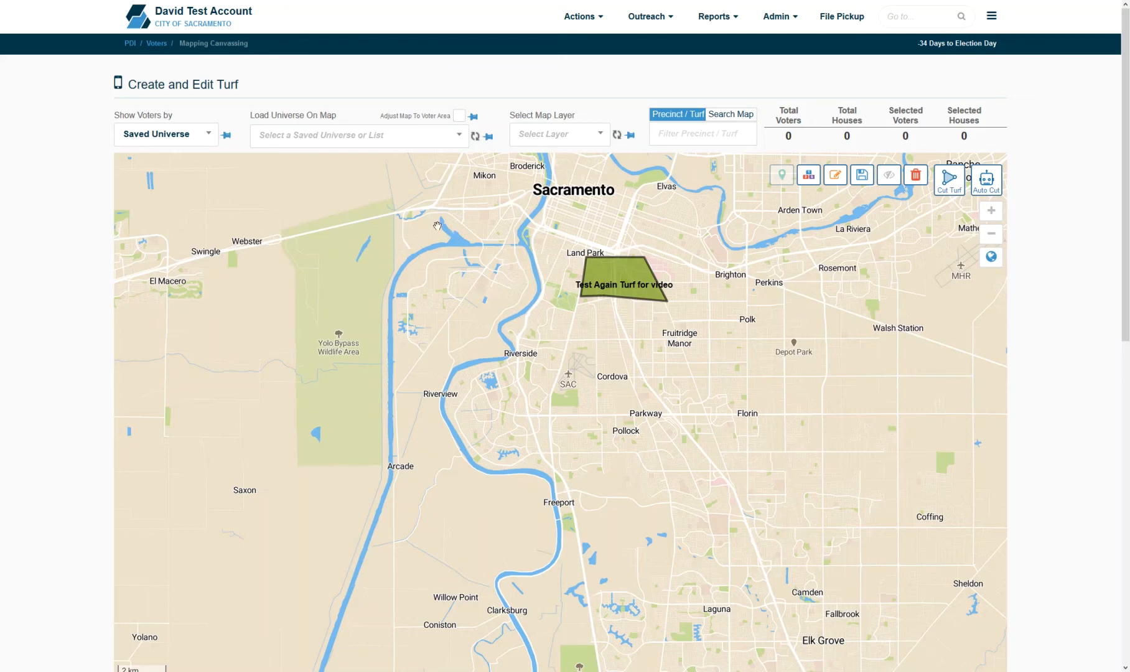
- Search 'dems' to load the (Master) Dems universe, then start a printable list template
click(363, 143)
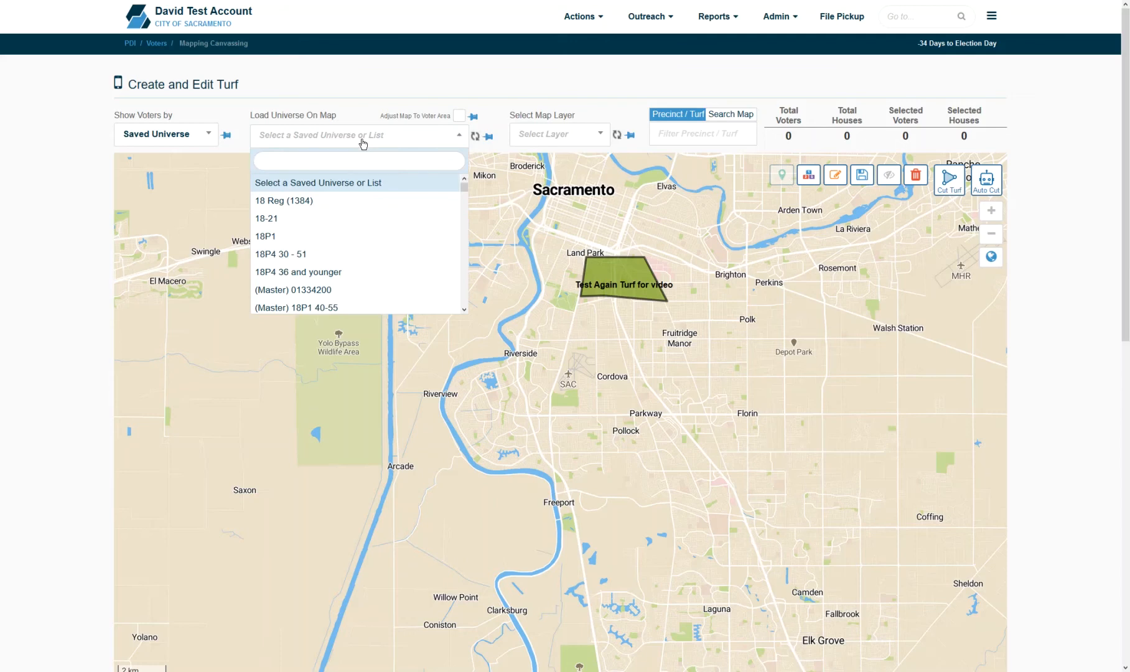
text(dems)
key(Return)
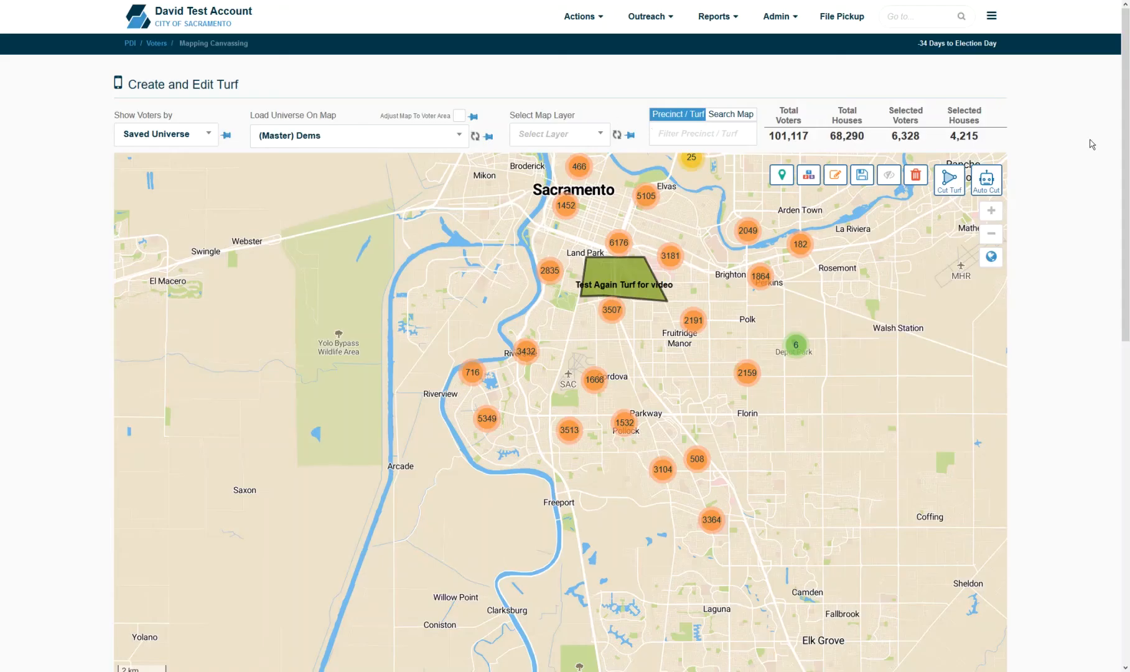
drag(1124, 87, 1118, 462)
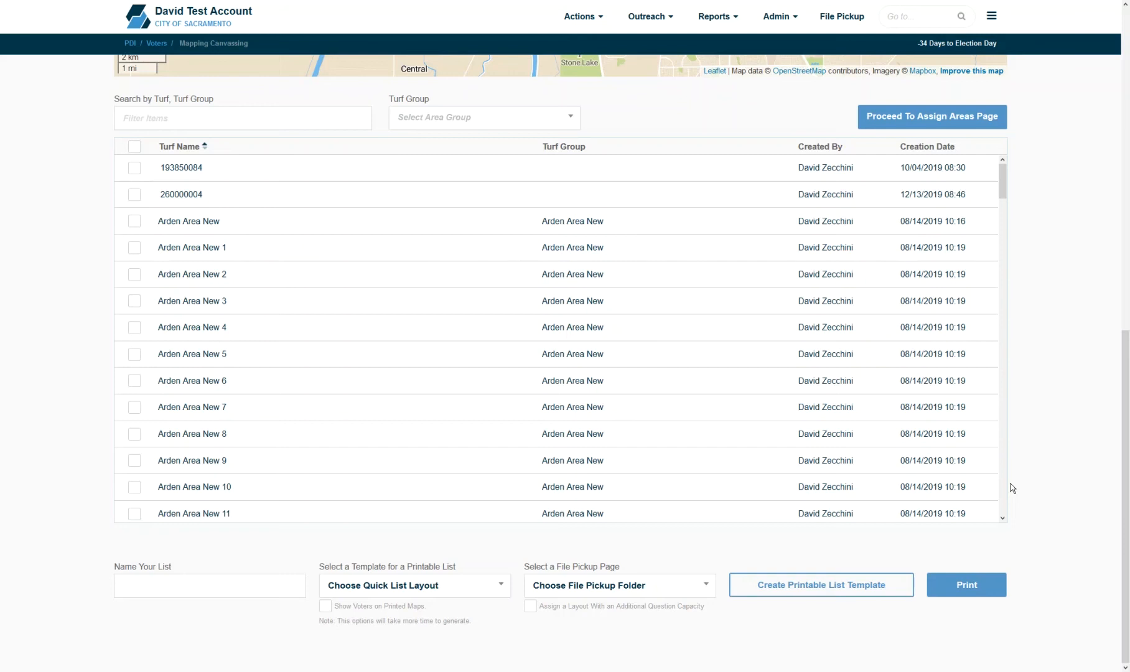
click(850, 590)
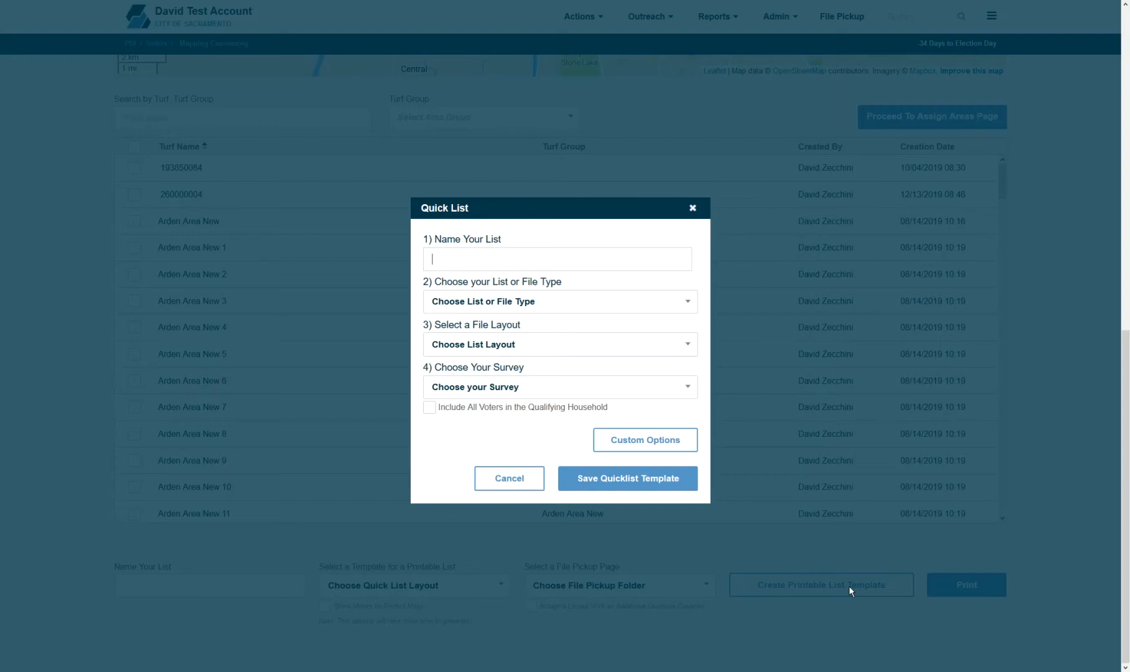
- Name the template 'My List Template Carved Areas' with Printable Walk Lists (By Carved Area), CA Walk List O/E (Survey Questions) layout, Long Survey
text(My List Template Carved Areas)
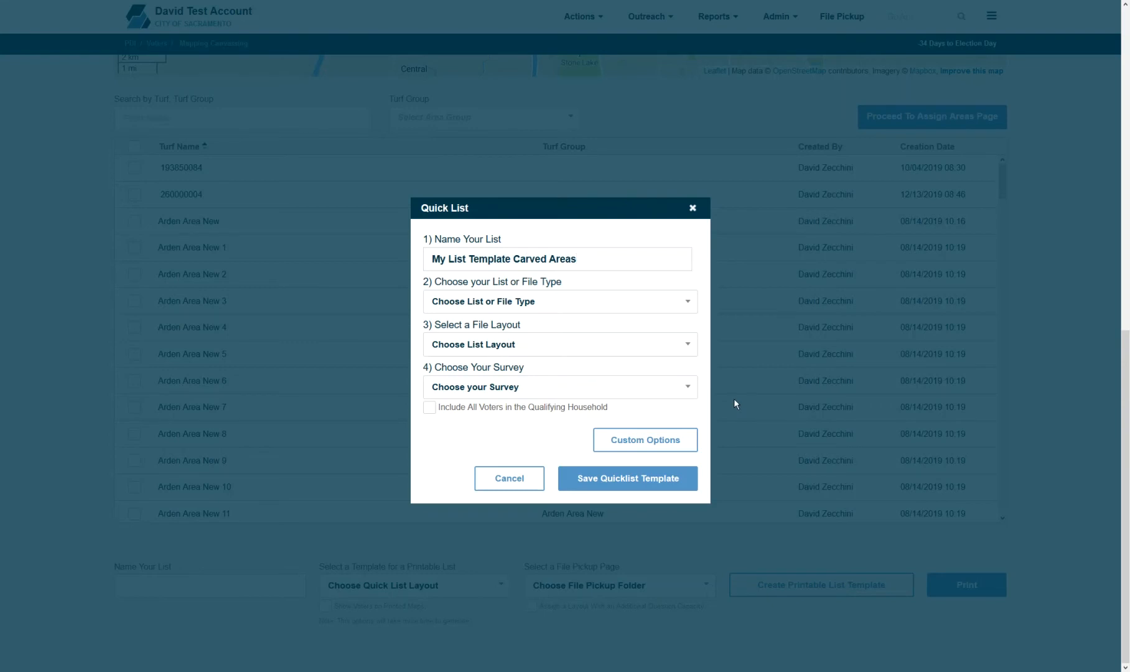
click(686, 311)
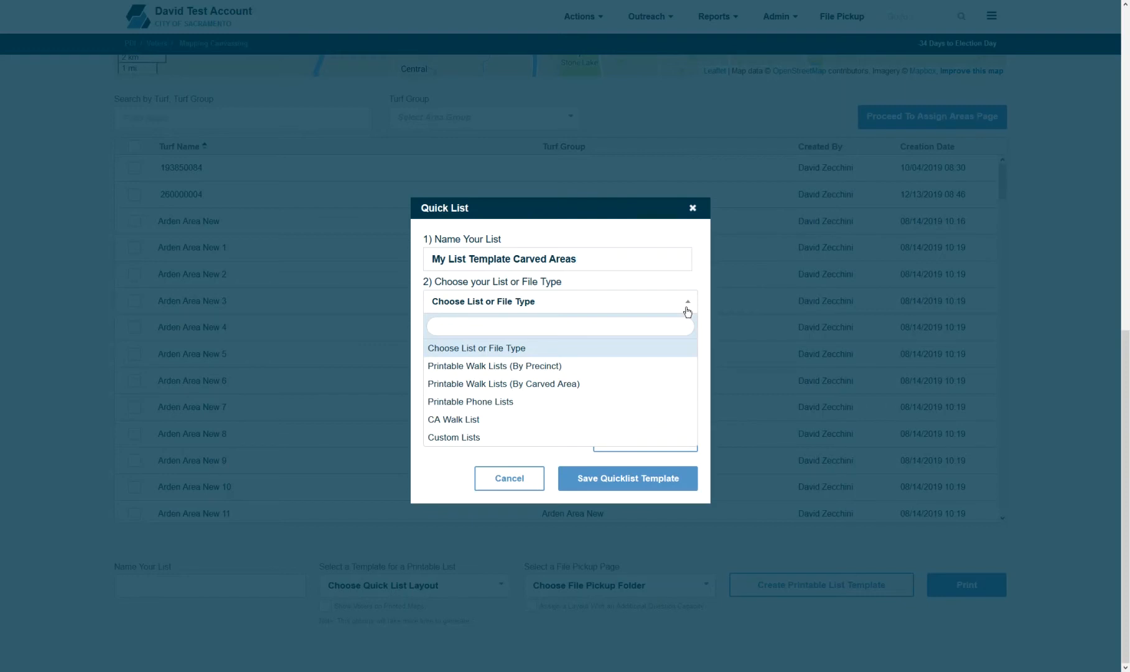
click(562, 385)
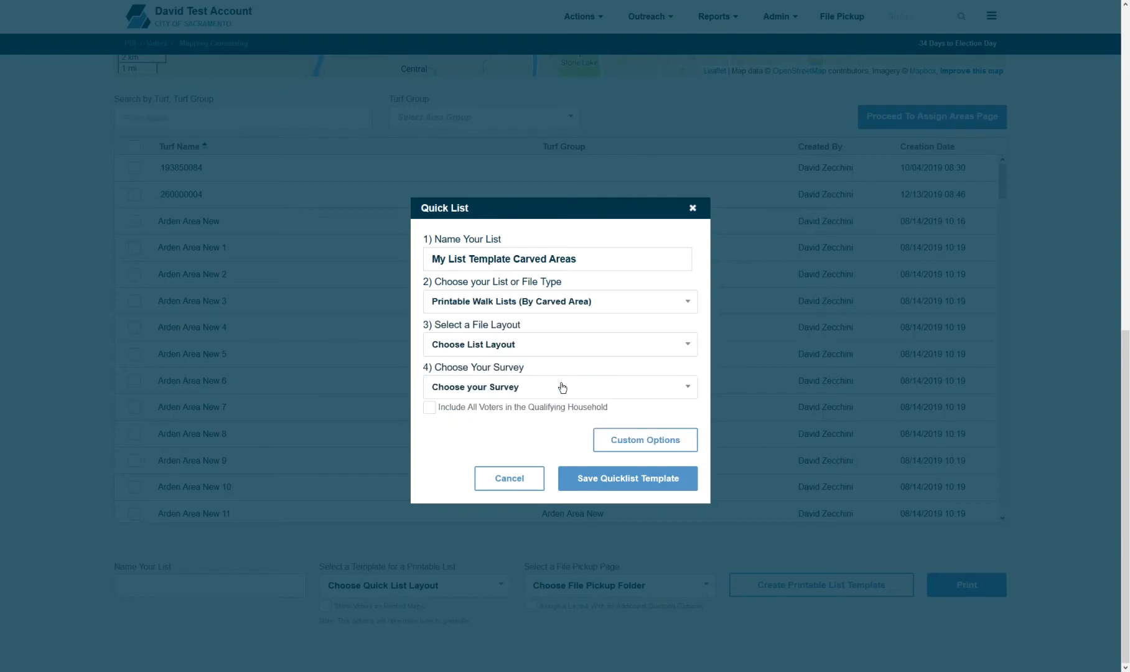
click(540, 352)
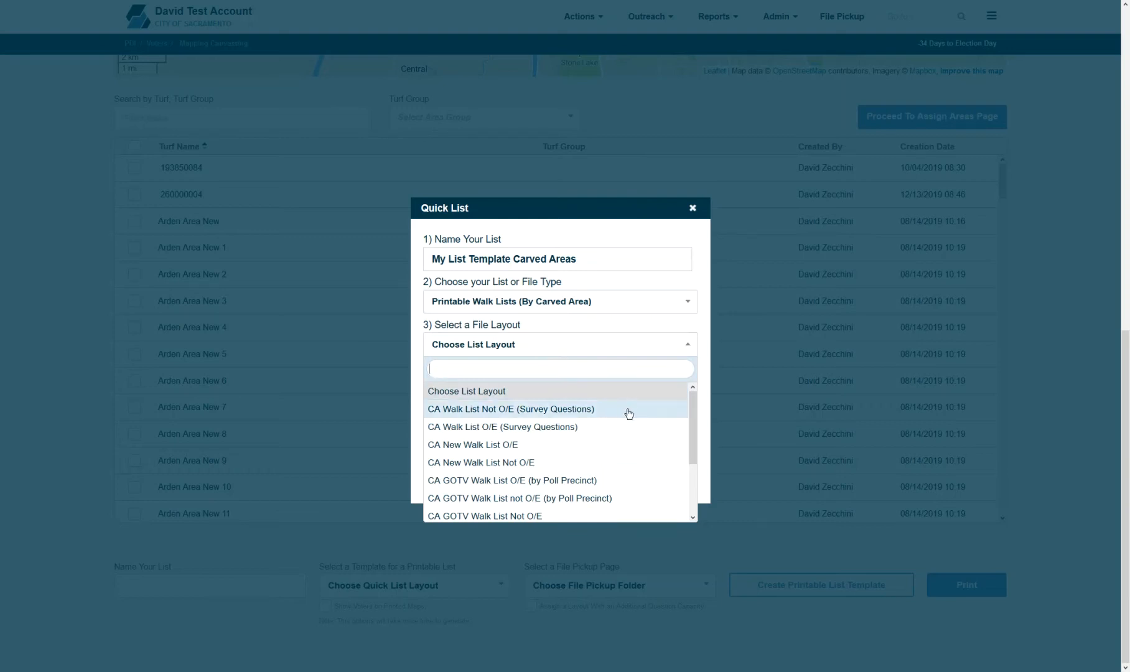
click(616, 427)
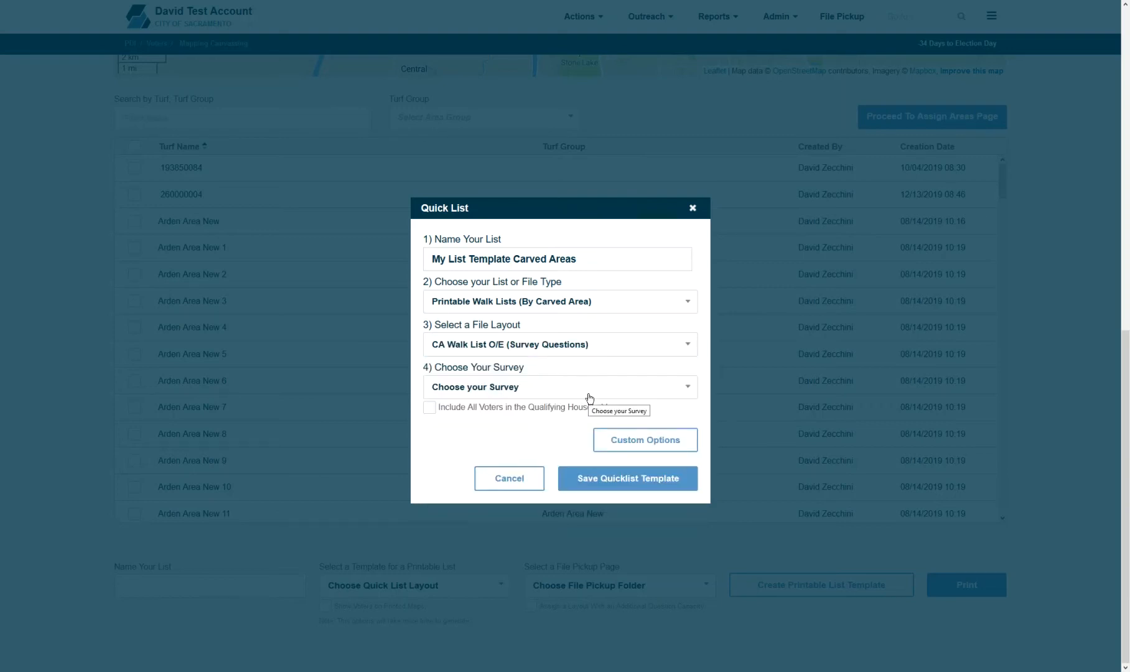
click(589, 397)
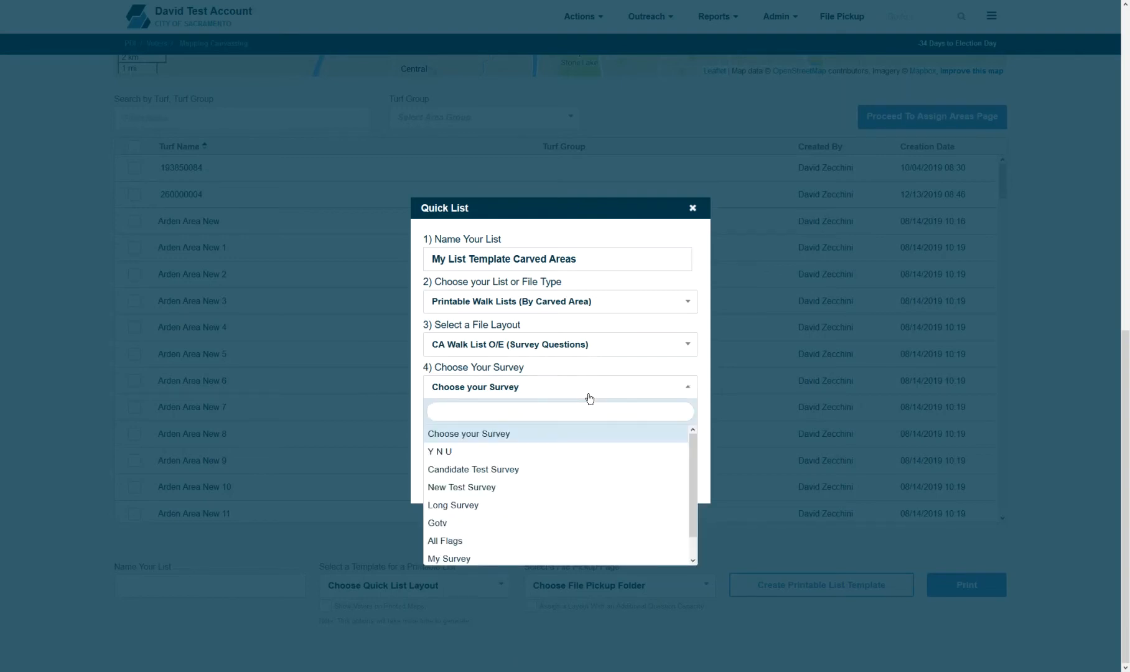
click(590, 505)
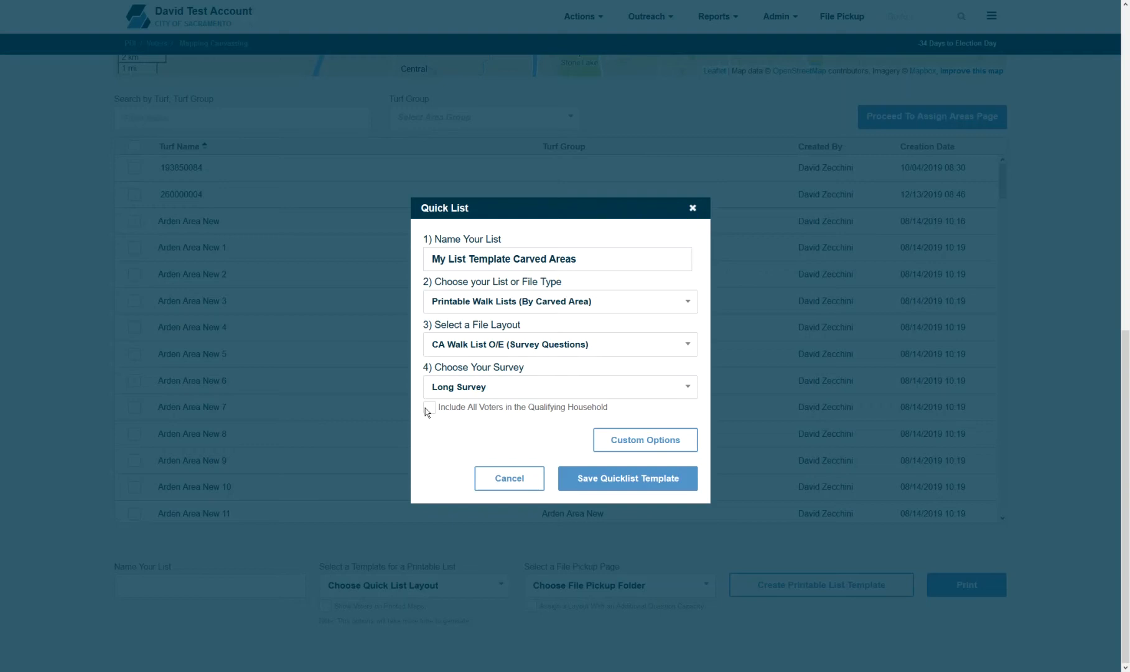
click(633, 452)
- Set the acquisition type to Printed Walk List and save the quick list template
scroll(1127, 591, down, 1)
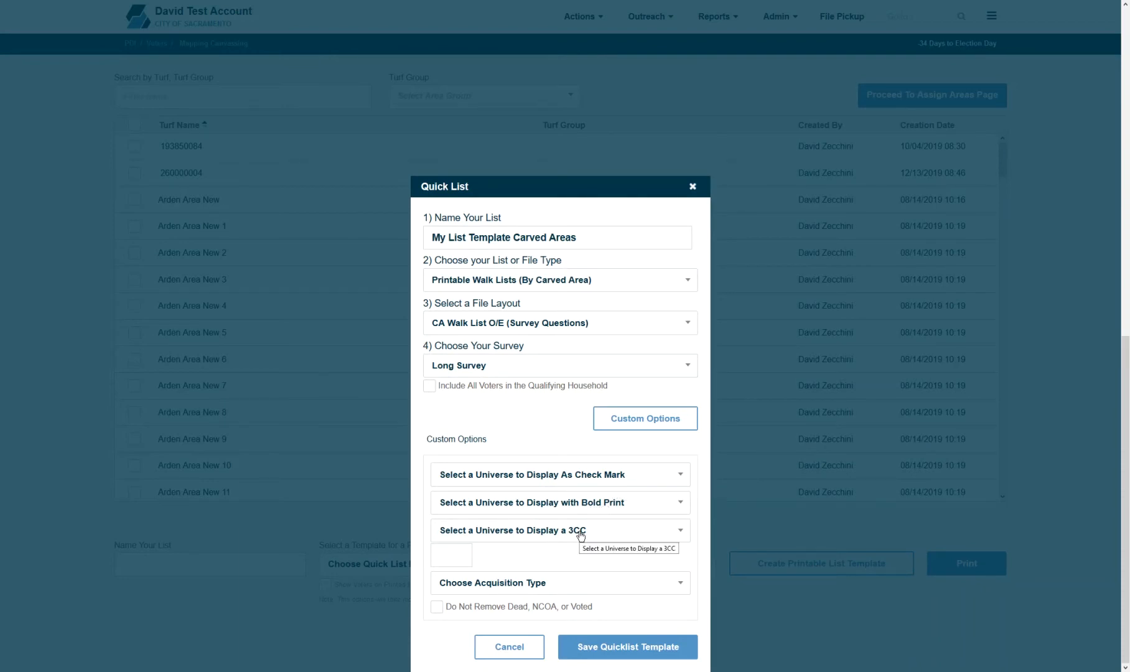
click(585, 581)
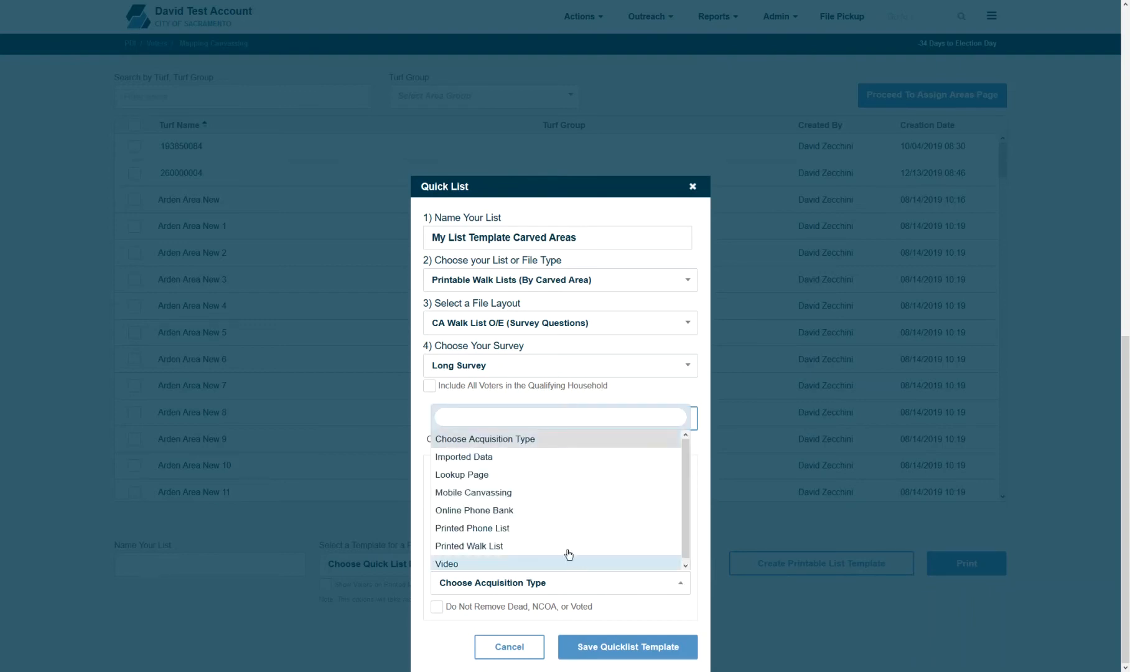
click(524, 545)
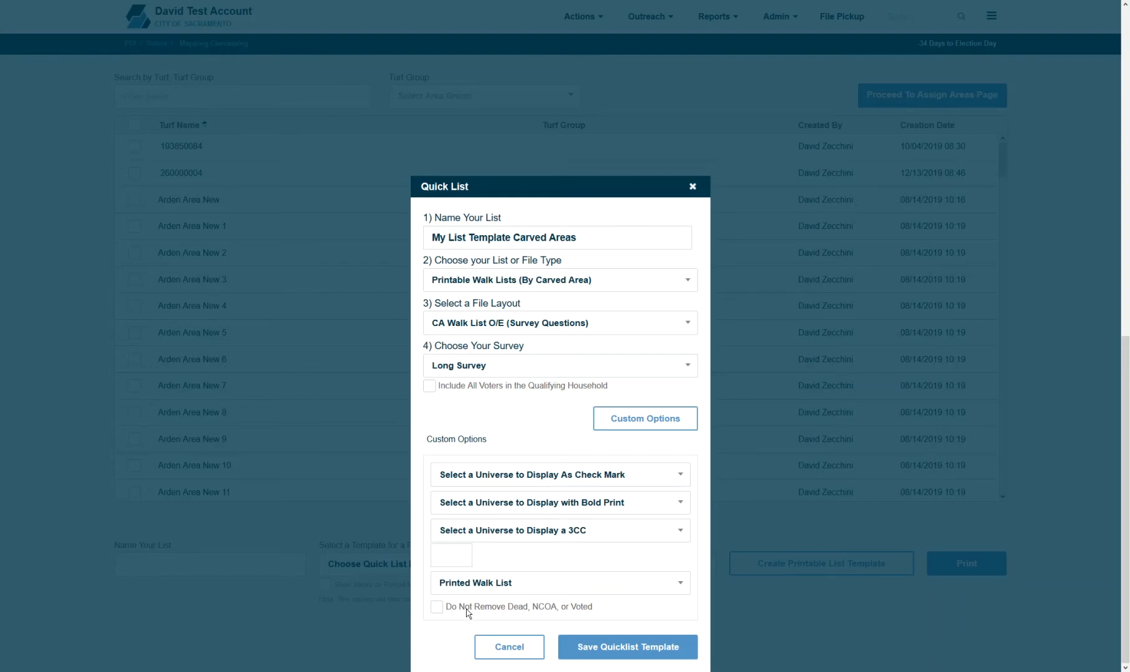
click(607, 644)
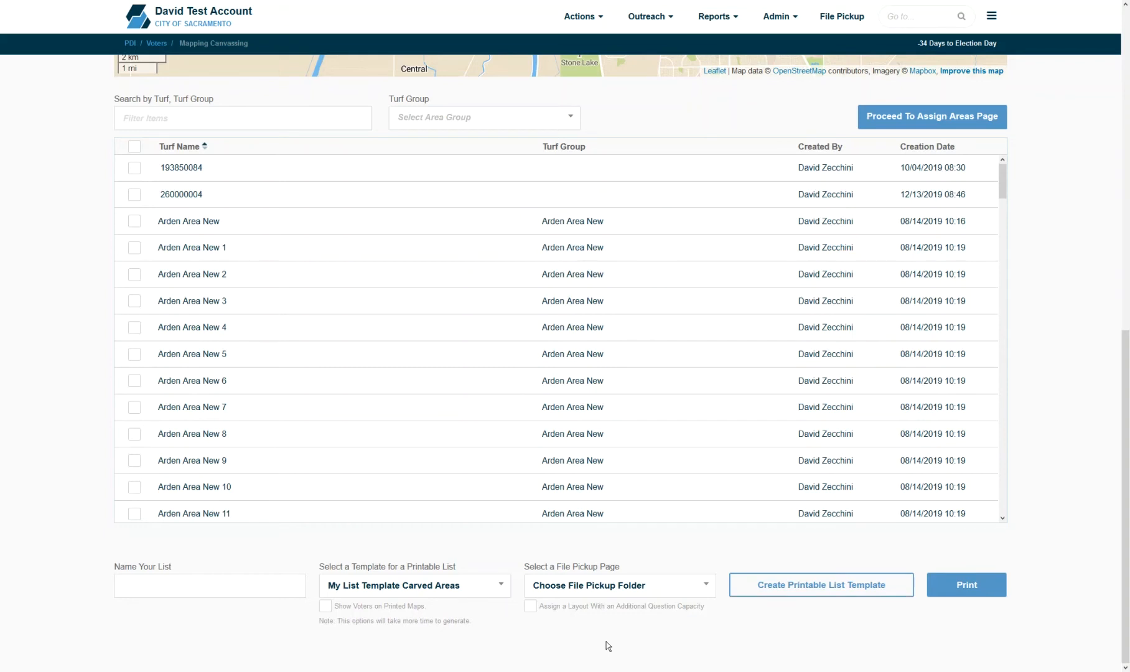
- Name the walk list 'My Walk List Video' and keep the My List Template Carved Areas template
click(206, 592)
text(My Walk List Video)
click(412, 586)
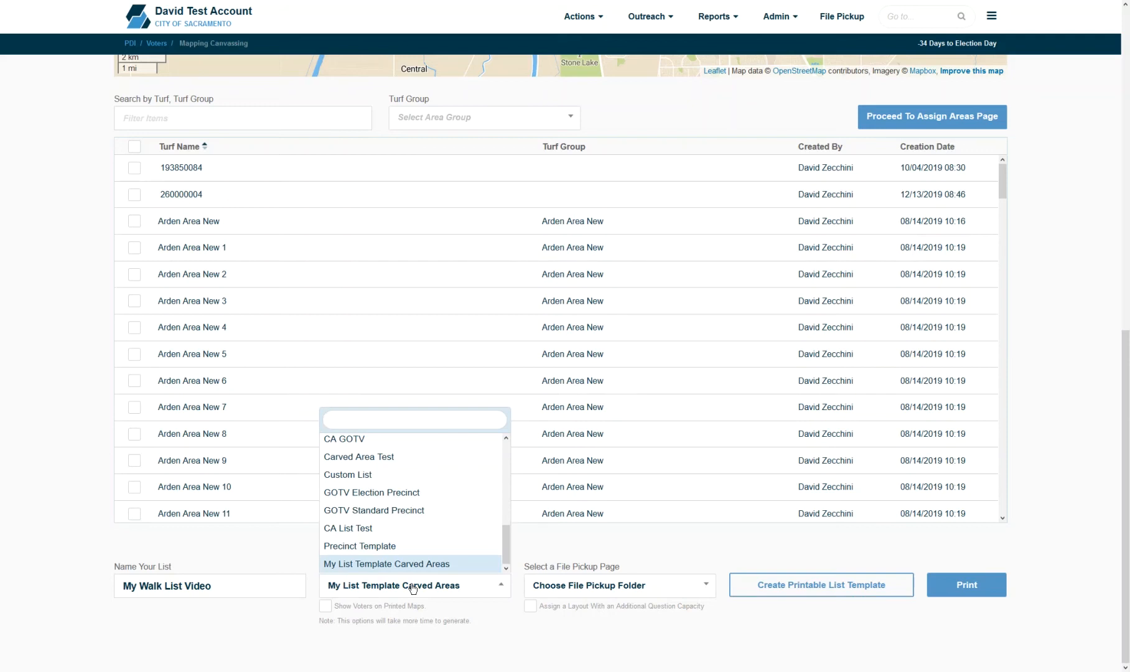
click(412, 587)
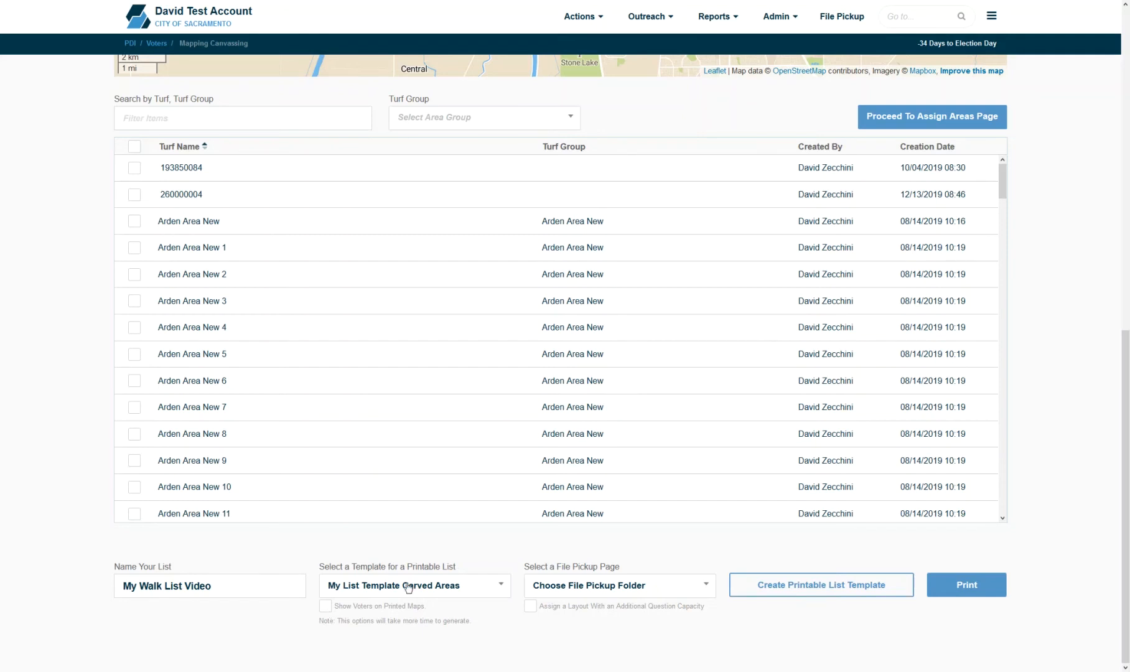
- Choose Pickup as the file pickup page and print the walk list with its maps
click(594, 585)
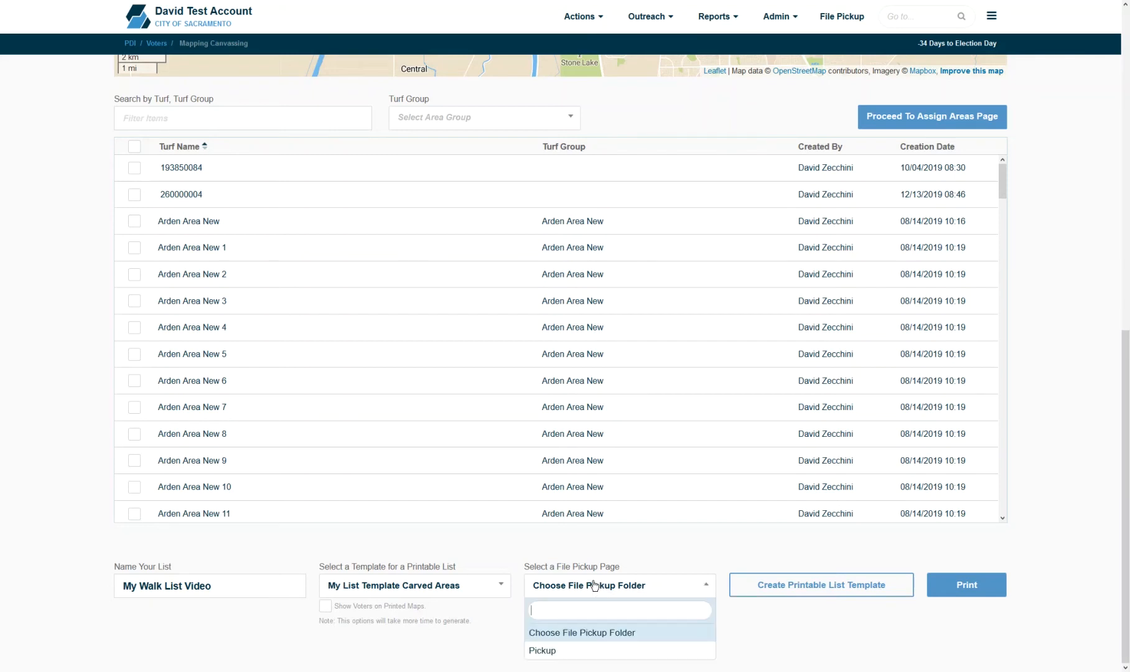
click(590, 659)
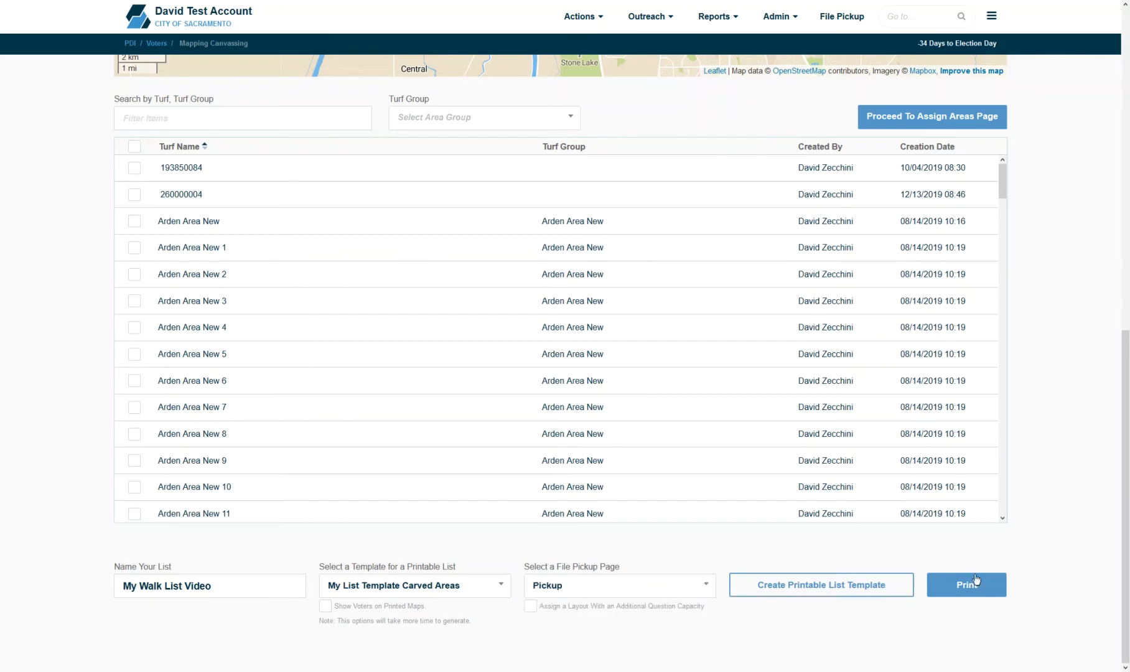
click(955, 591)
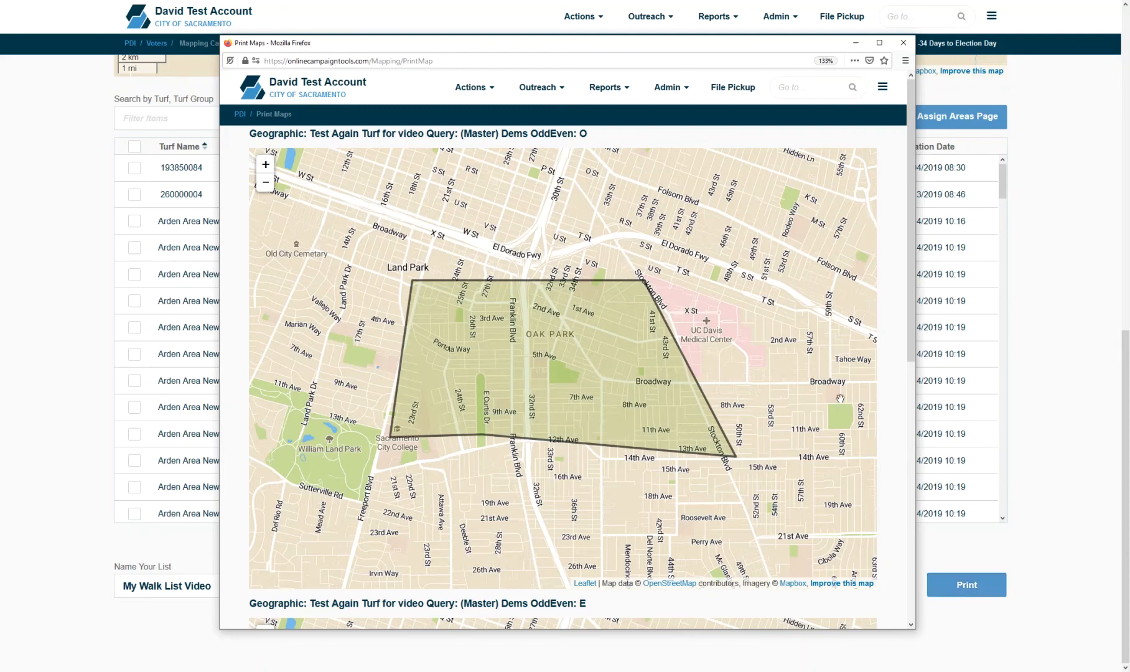
- Scroll down to the second turf map, then close the Print Maps window
drag(910, 353, 900, 665)
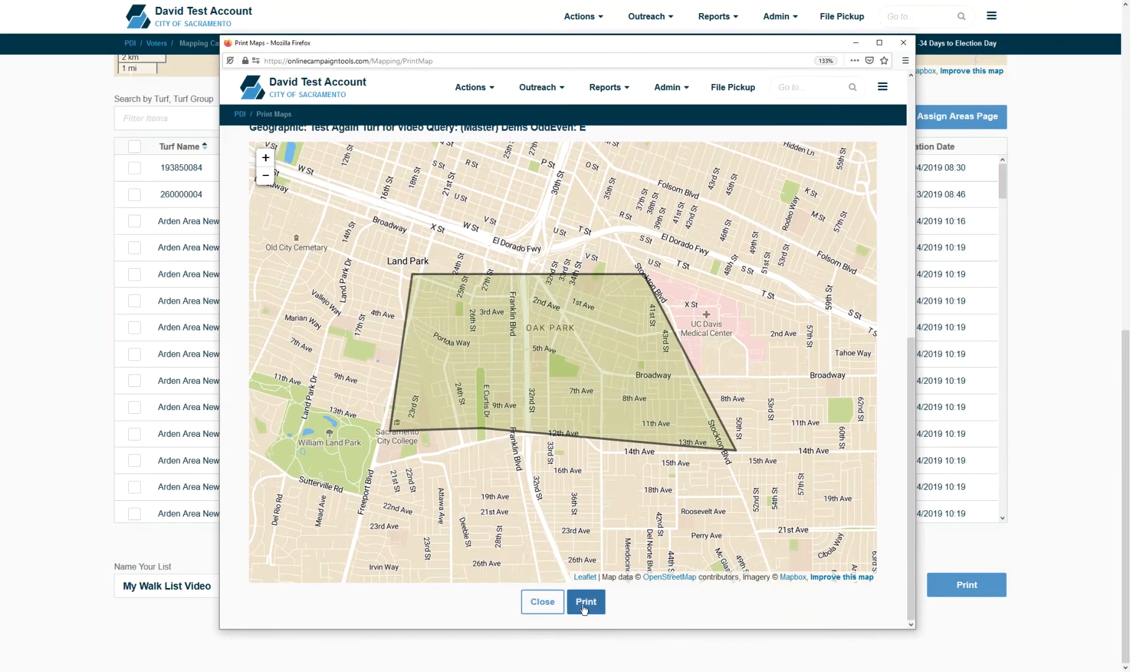
click(902, 42)
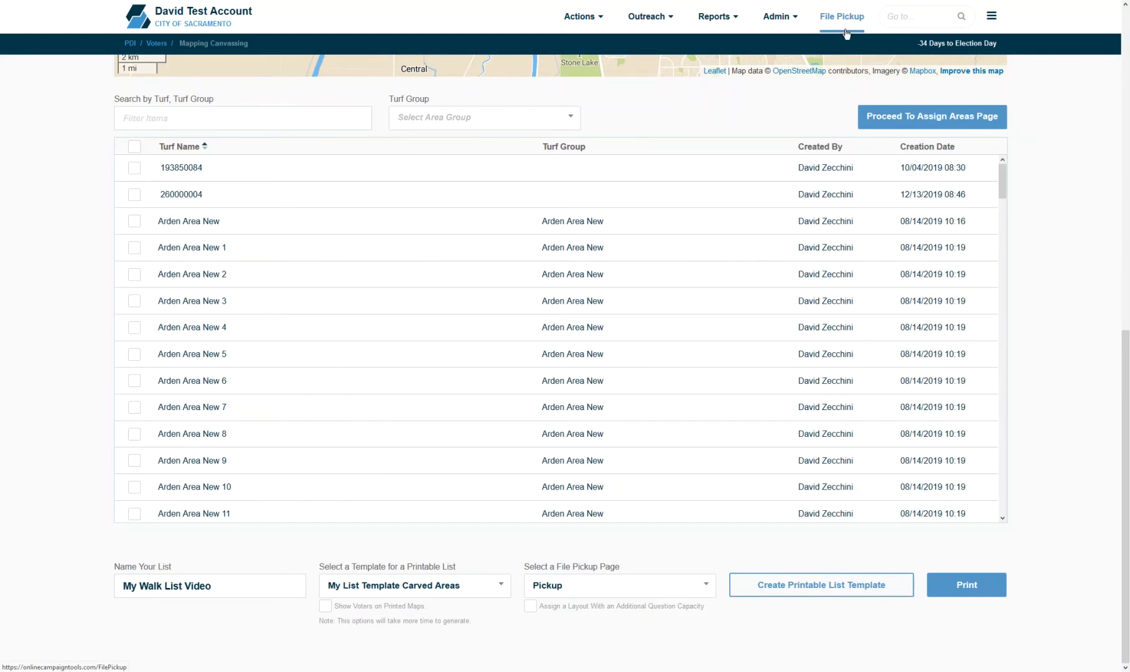
- Select the Arden Area New turf in the list and on the map
drag(1124, 375, 1100, 291)
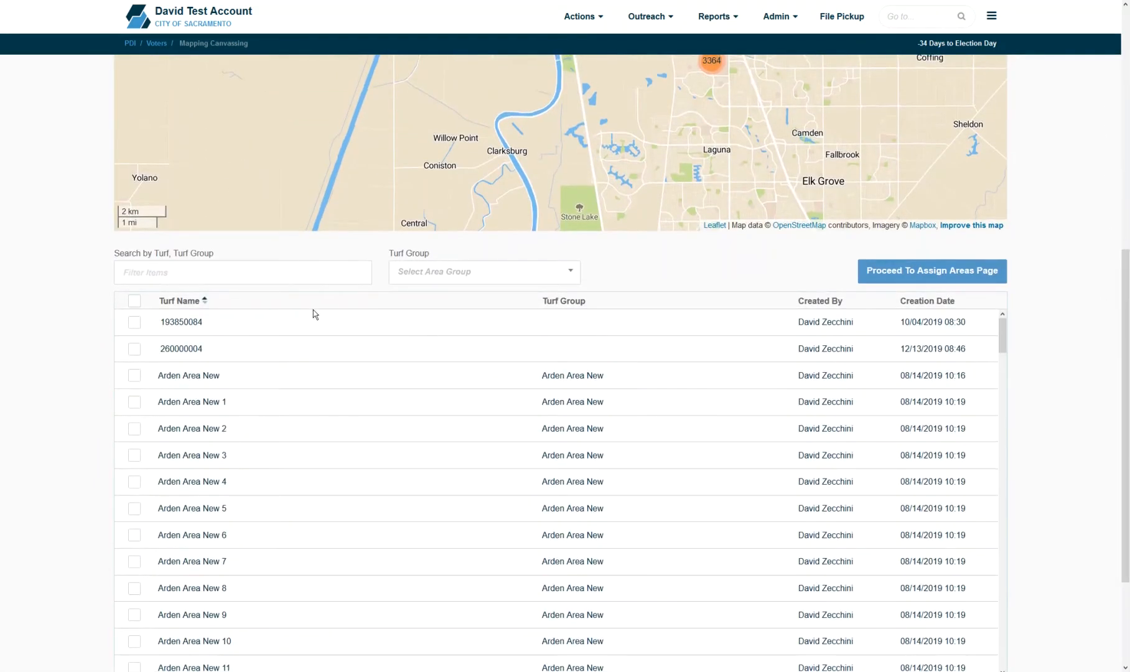
click(135, 375)
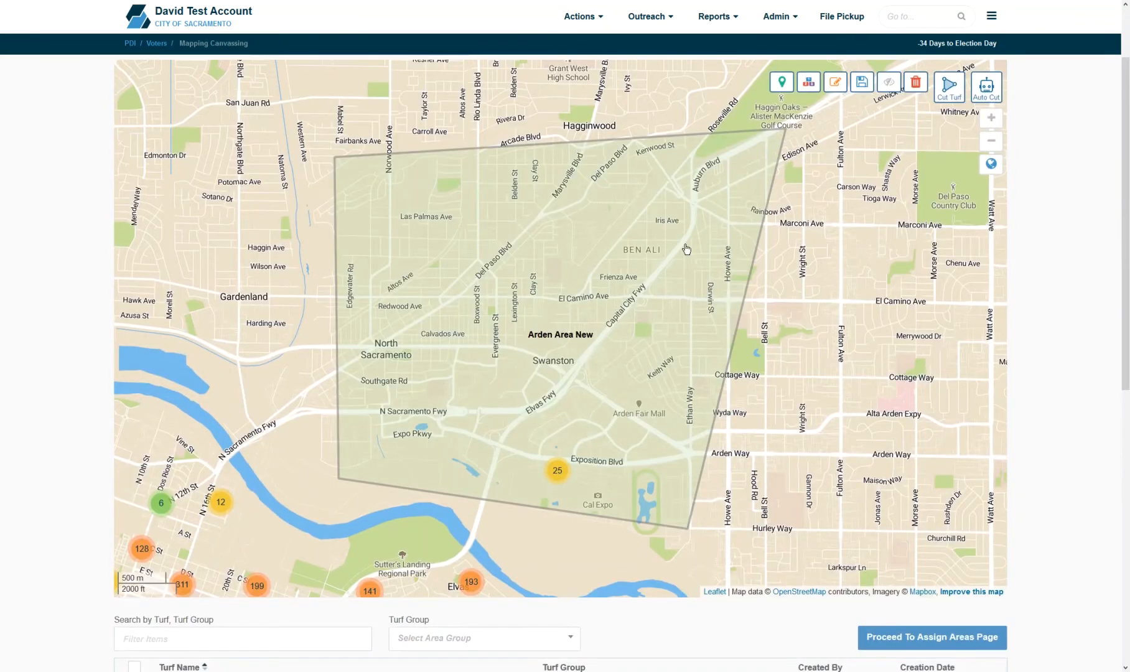
click(686, 249)
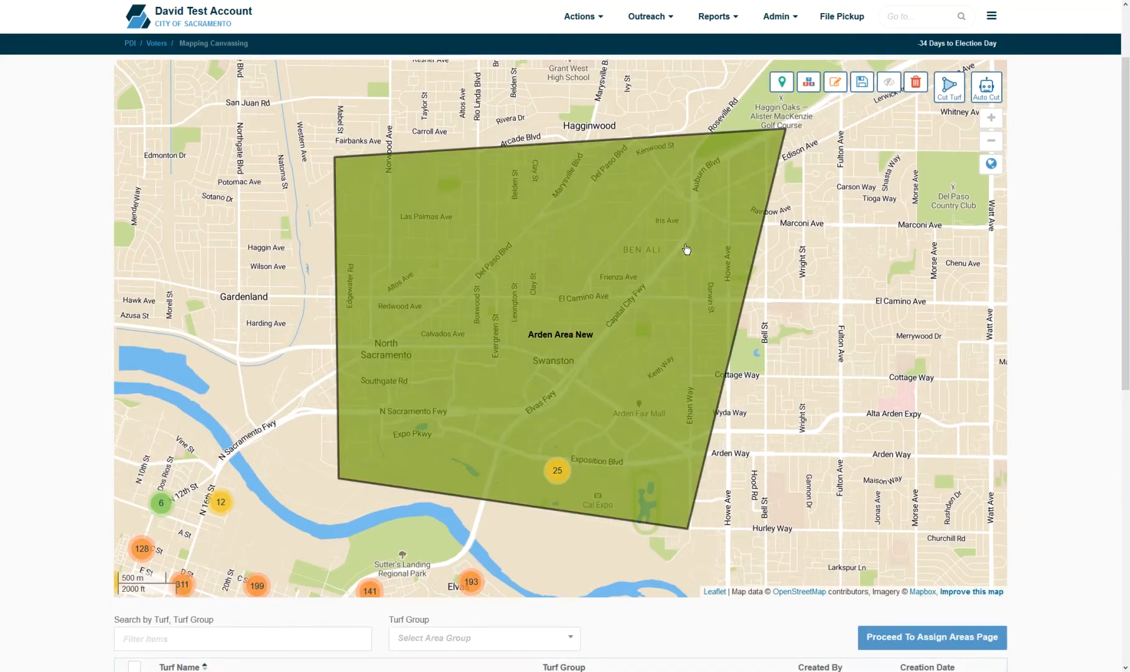
drag(1125, 212, 1128, 164)
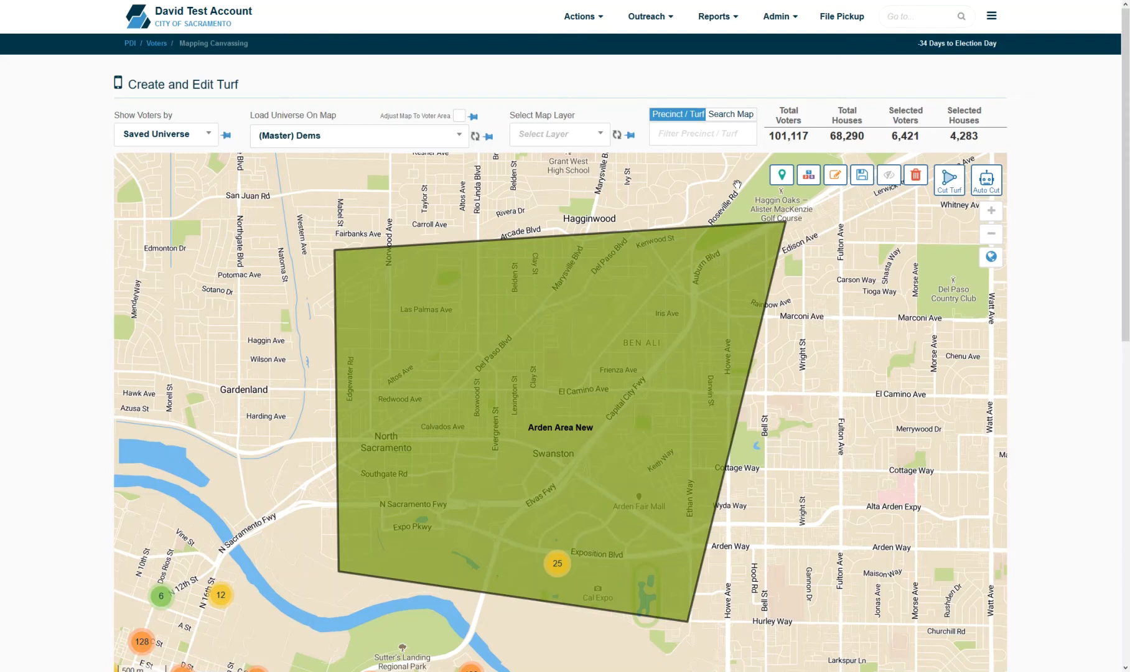
- Go to Outreach > Field Canvassing > Assign Turf / Create Mobile Project
mouse_move(665, 34)
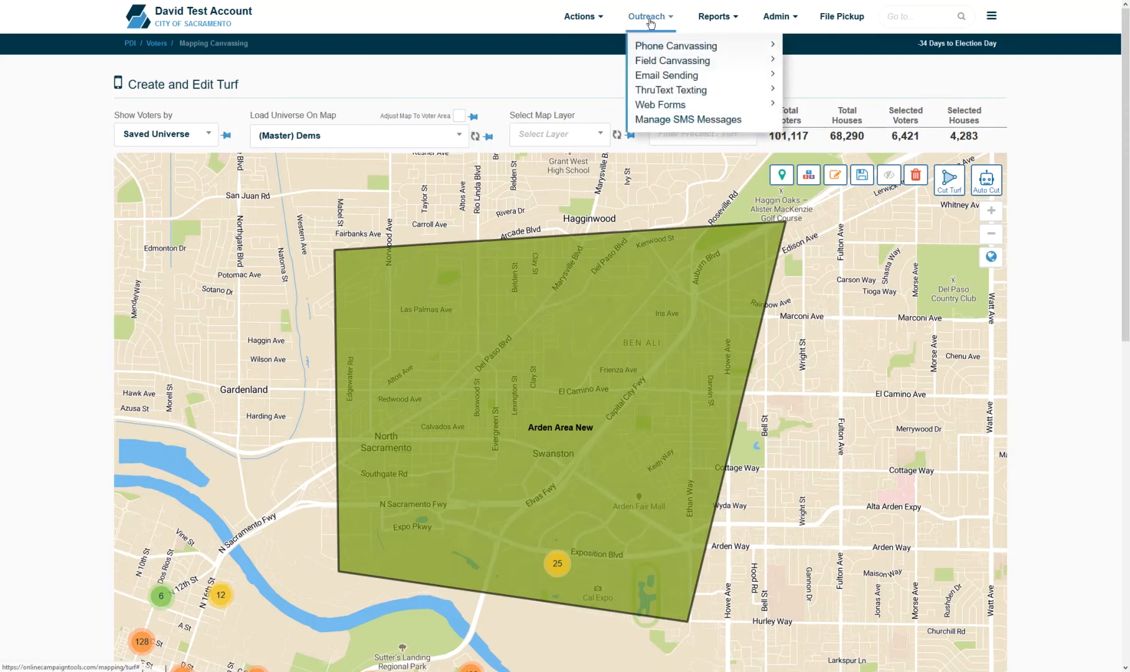
mouse_move(714, 67)
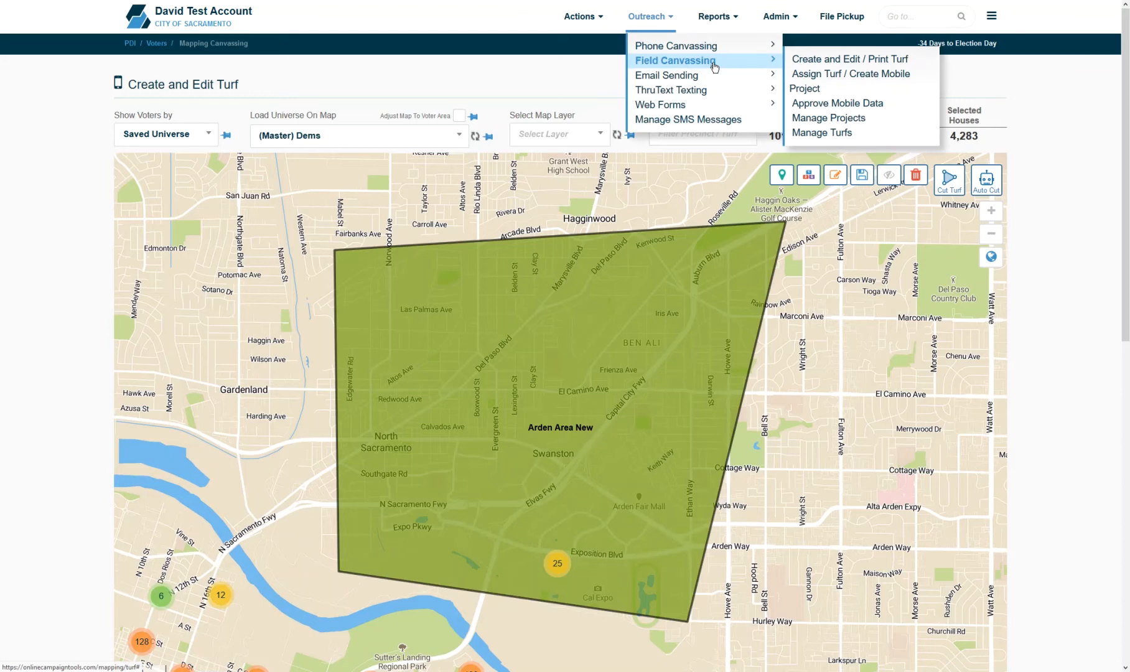
click(839, 74)
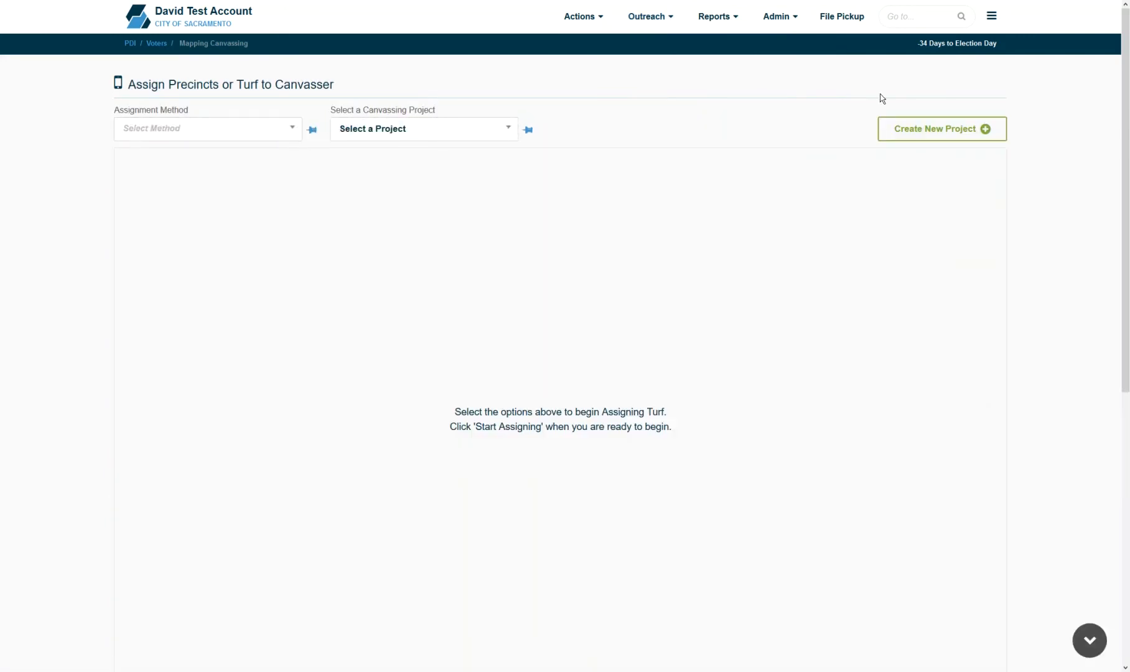
- Start a new project named 'Project for video' with the Canvassing Project type
click(937, 132)
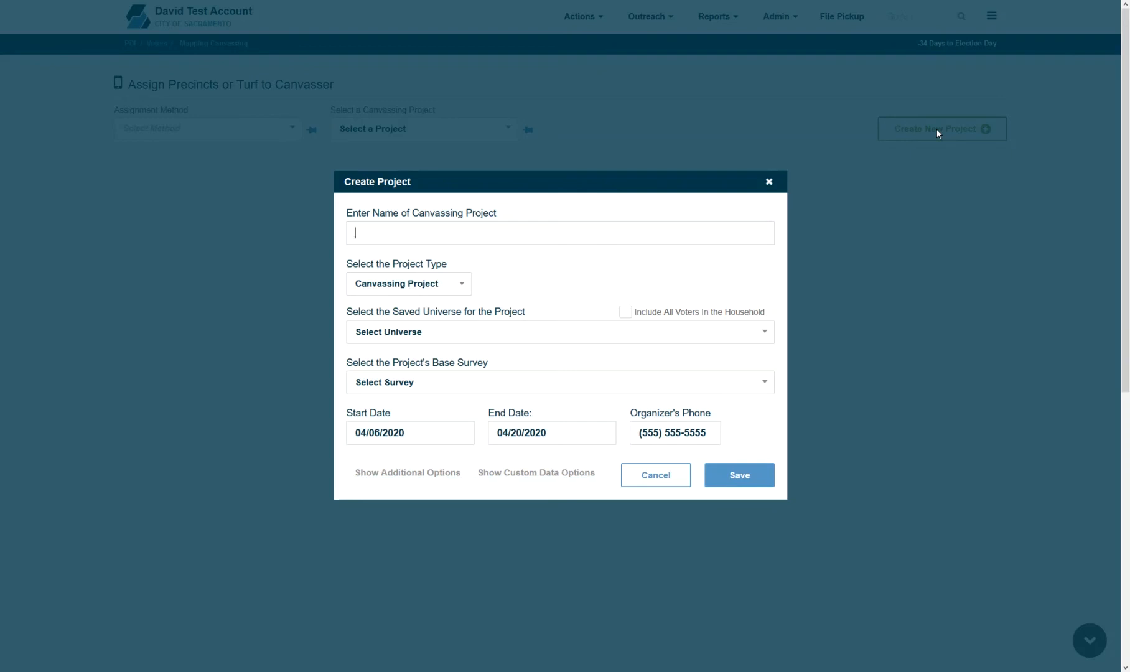
text(Project for video)
click(450, 291)
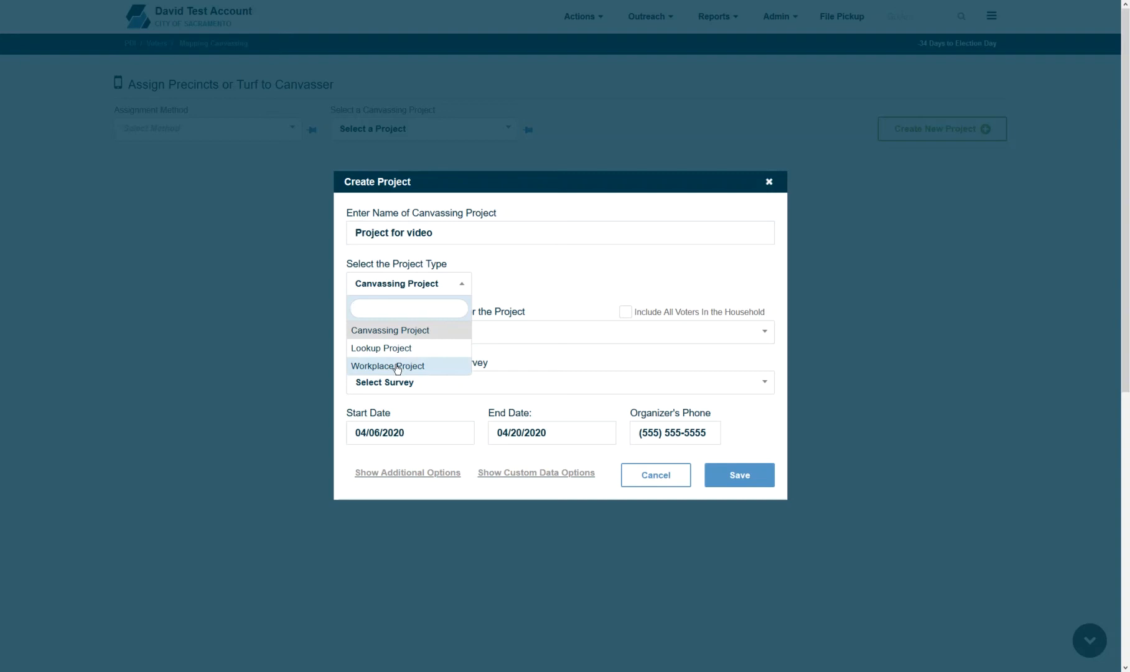
click(404, 331)
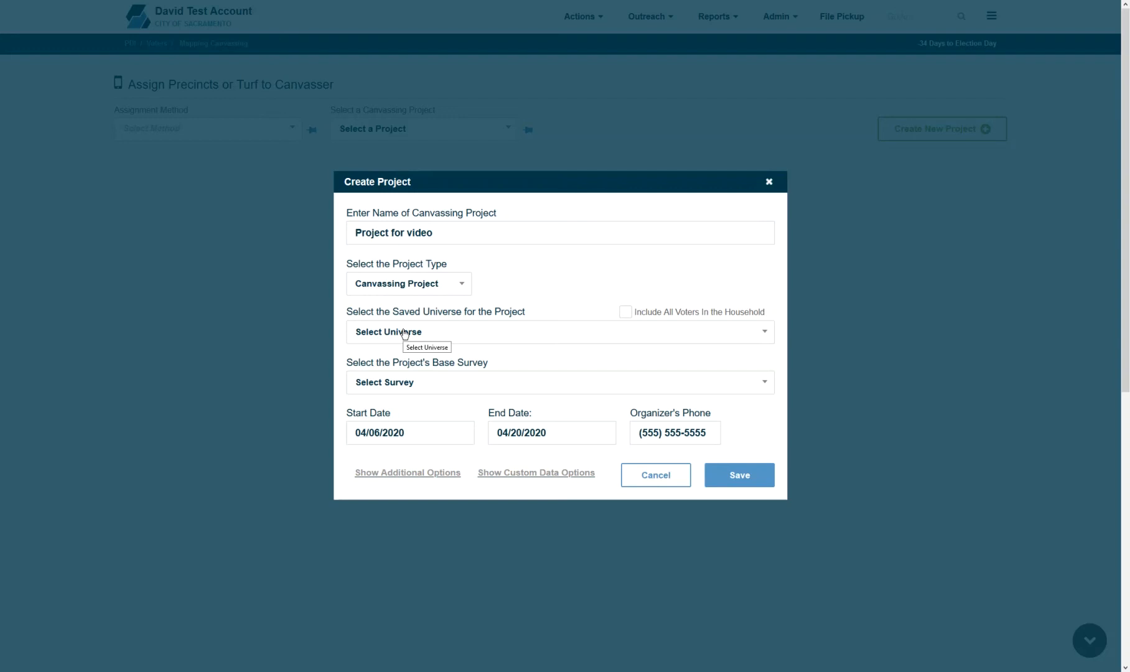
- Set the project's universe to (Master) Dems and base survey to My Electronic Survey
click(405, 334)
text(dems)
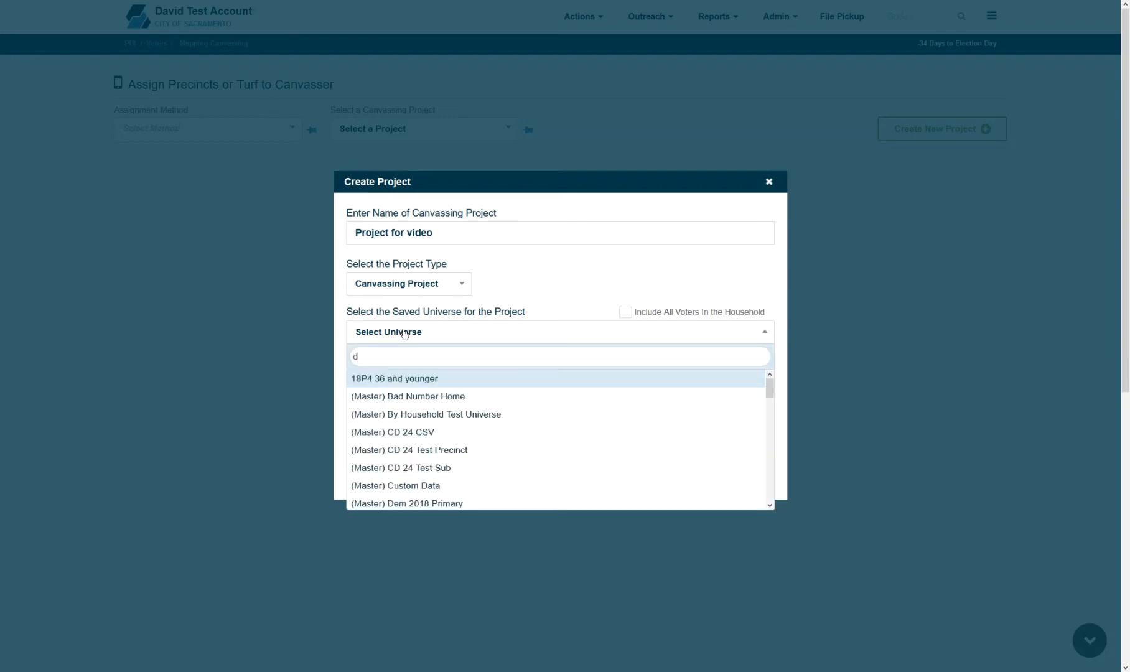
key(Return)
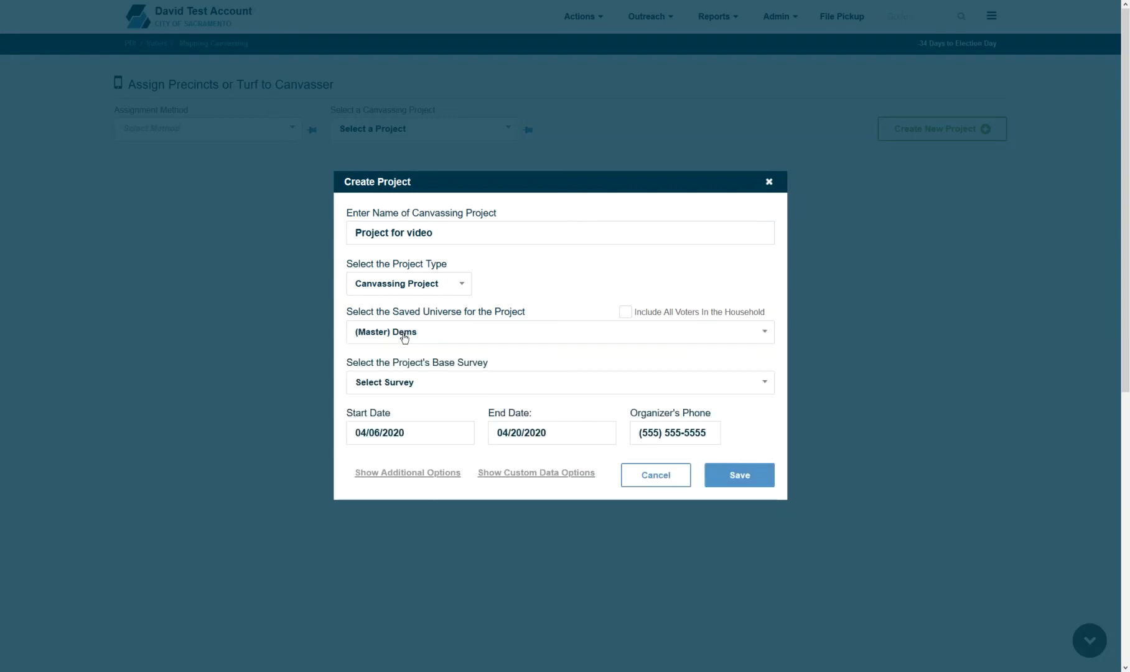
click(438, 393)
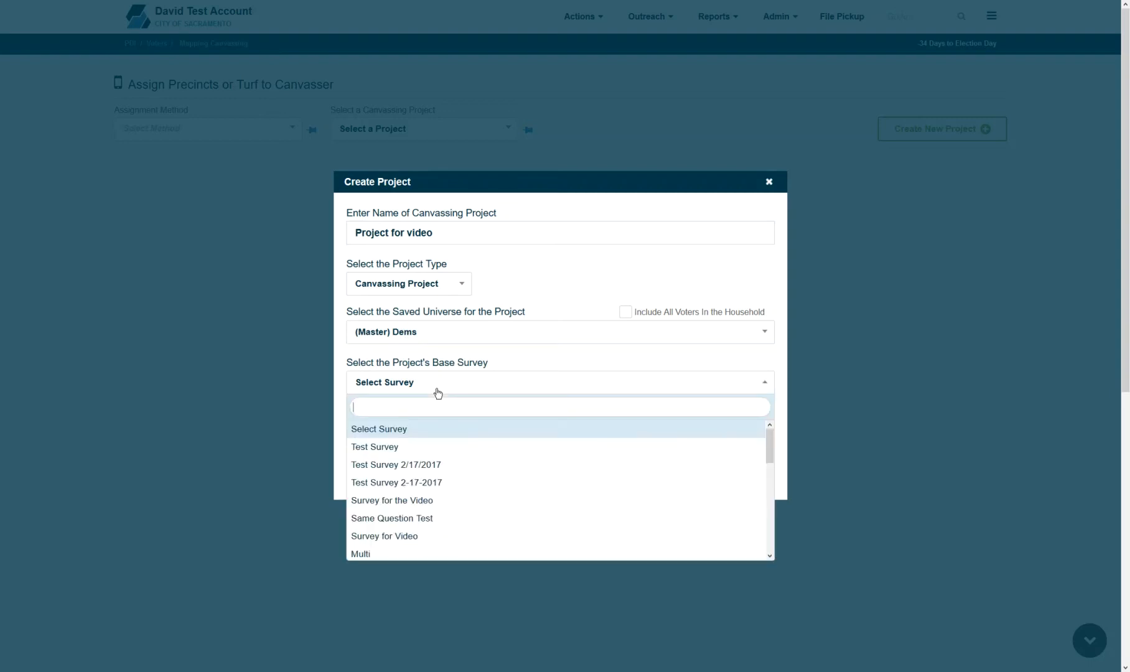
text(ele)
click(436, 453)
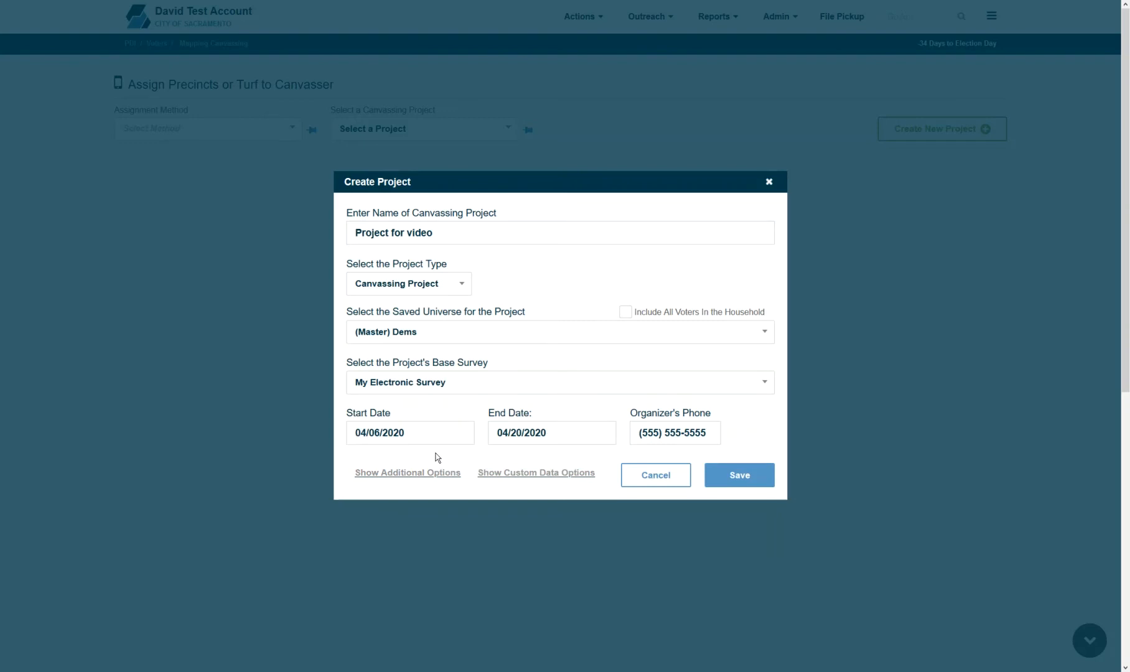
- Set the project end date to 04/30/2020, leaving the start date unchanged
click(442, 436)
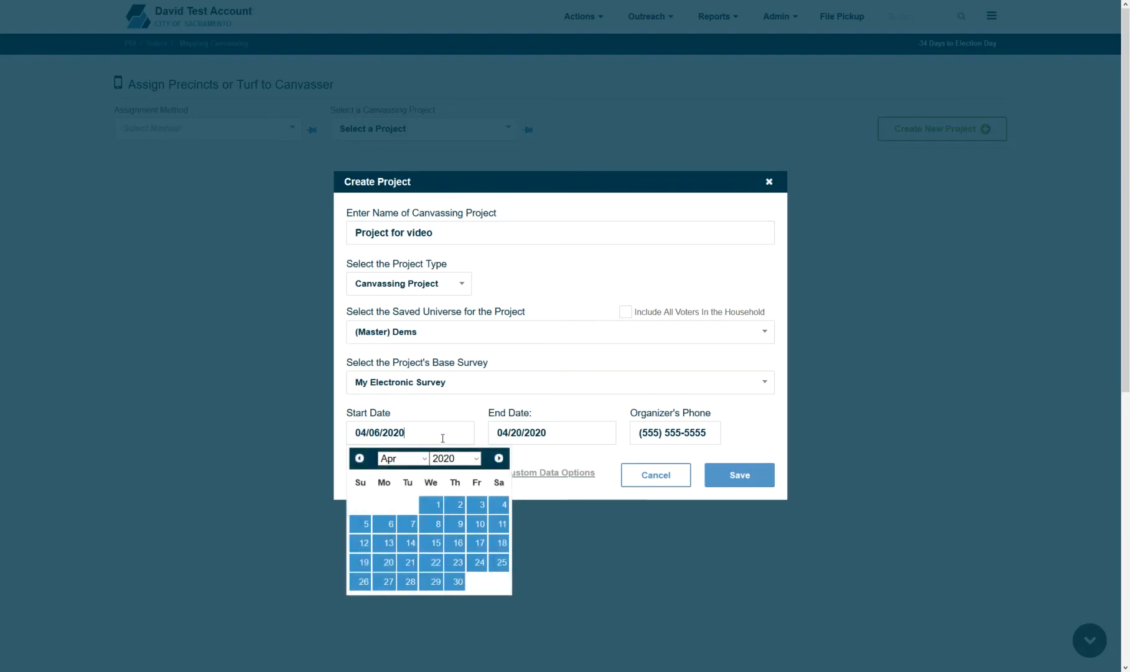
click(487, 411)
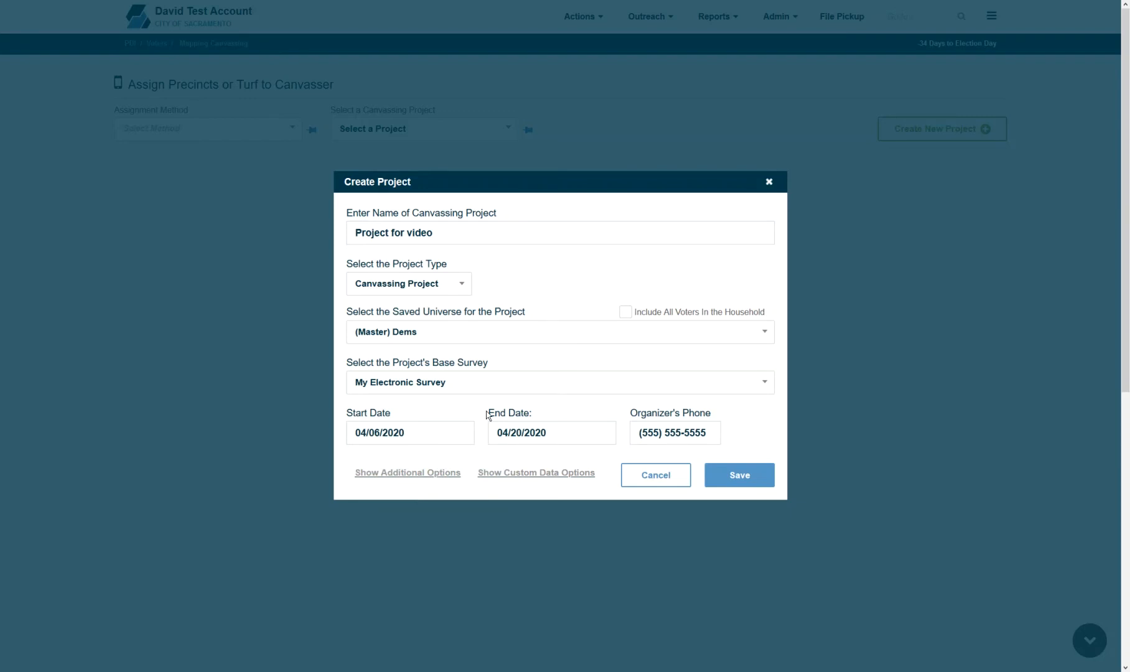
click(550, 426)
click(608, 573)
- Clear the organizer's phone number and reveal the project's additional options
drag(712, 430, 517, 446)
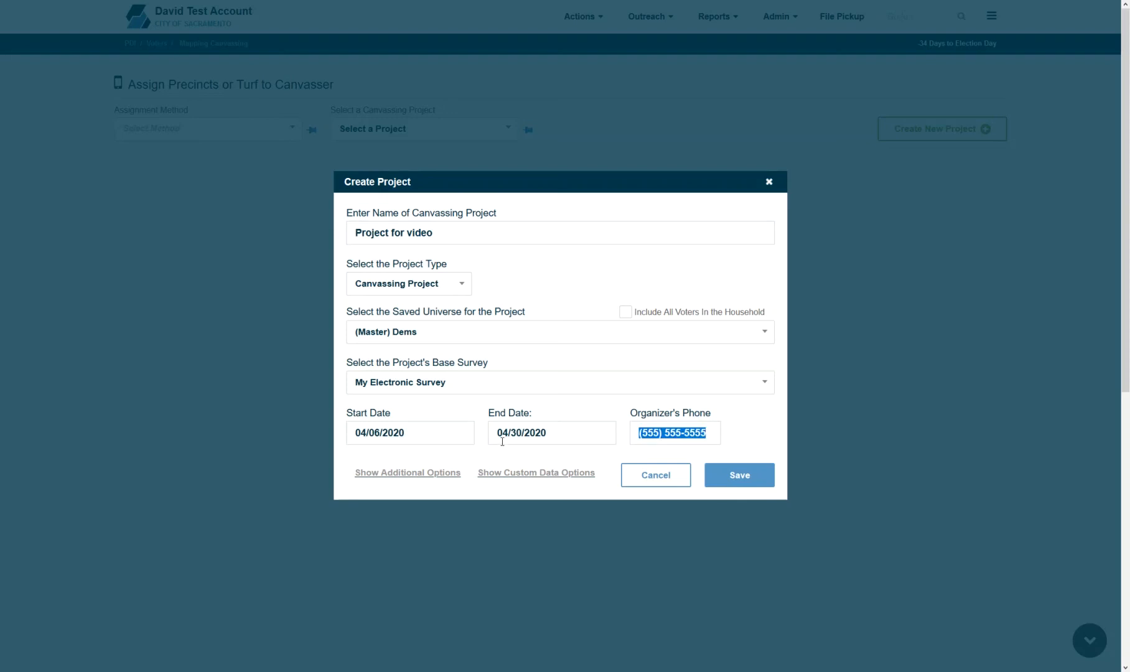
key(BackSpace)
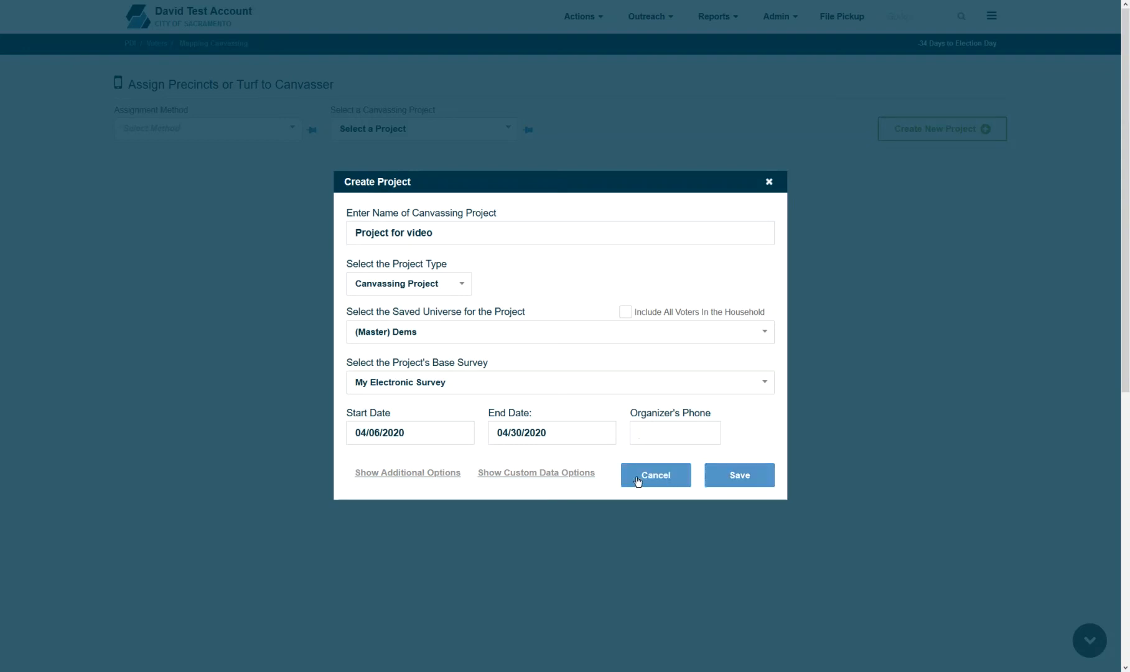
click(440, 475)
drag(1127, 136, 1128, 313)
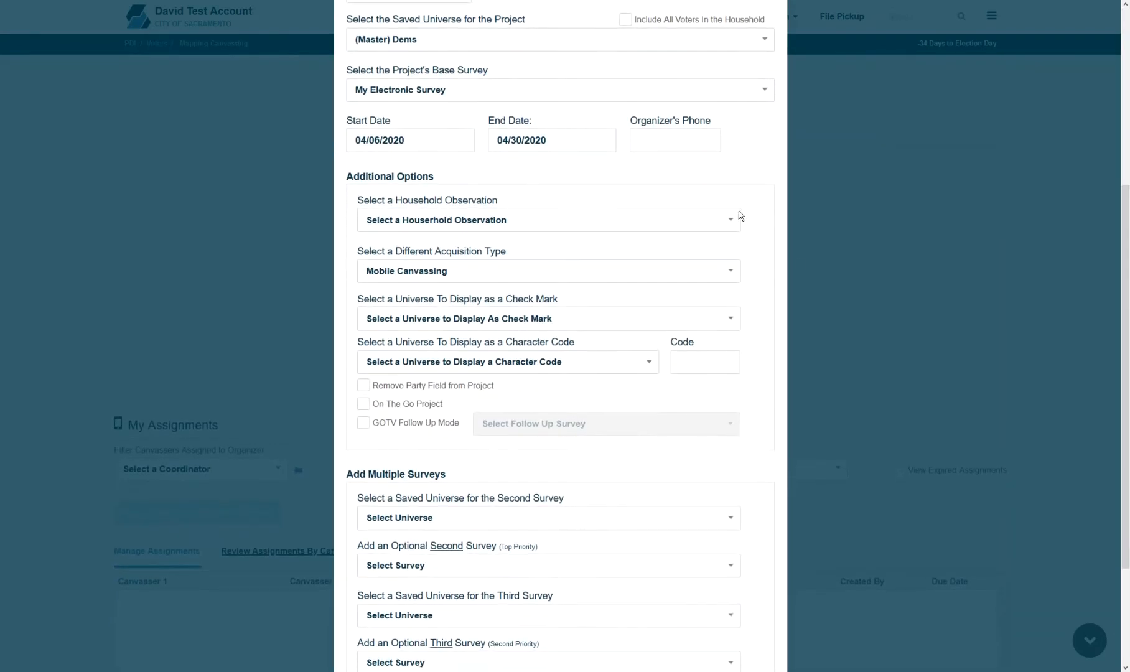
click(560, 233)
click(559, 236)
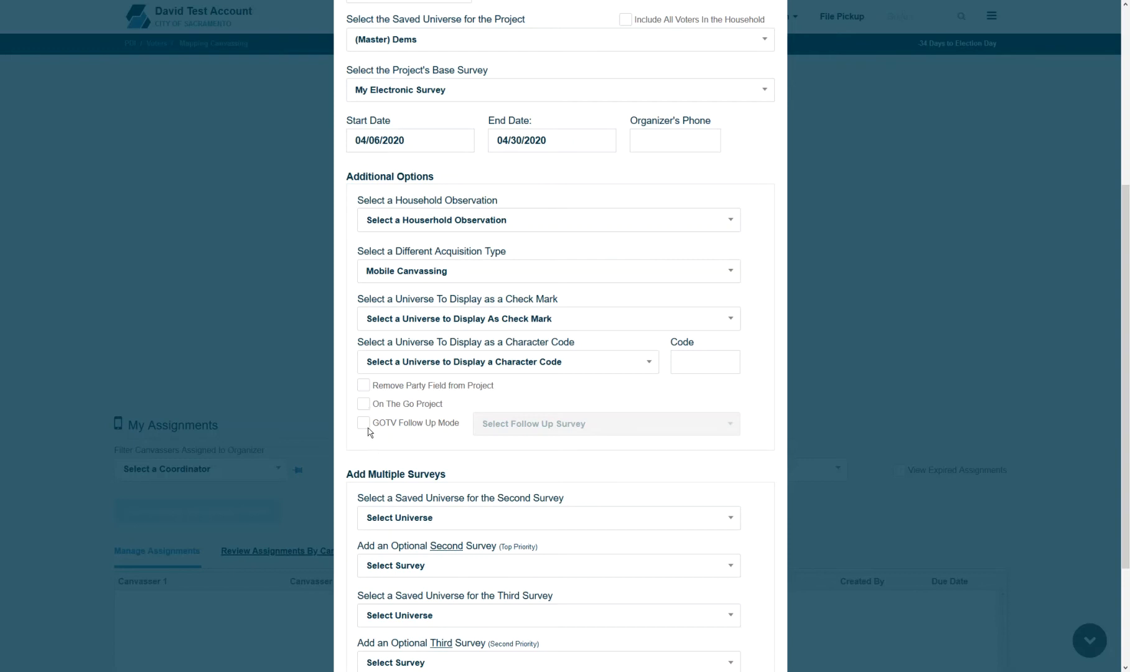
click(364, 425)
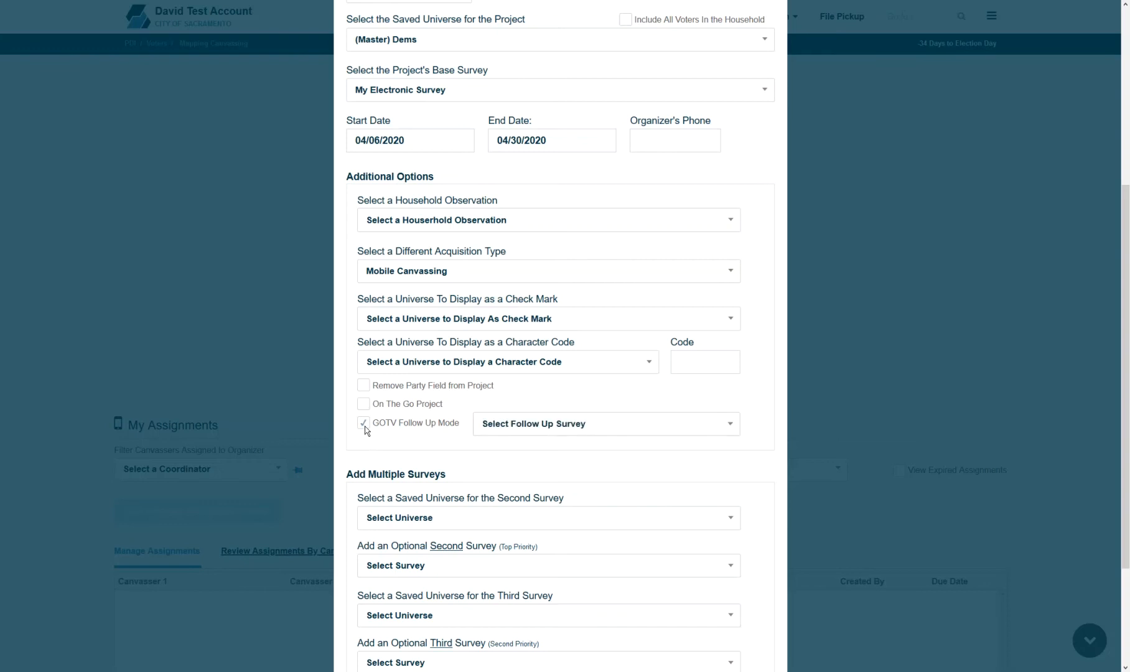
click(535, 432)
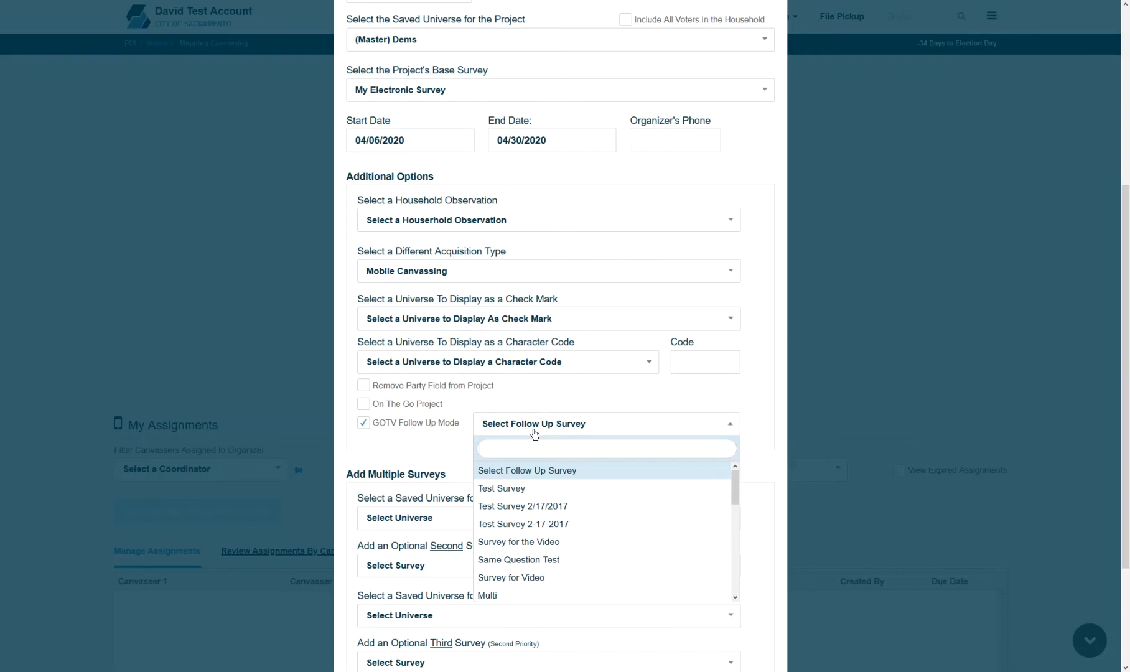
click(535, 433)
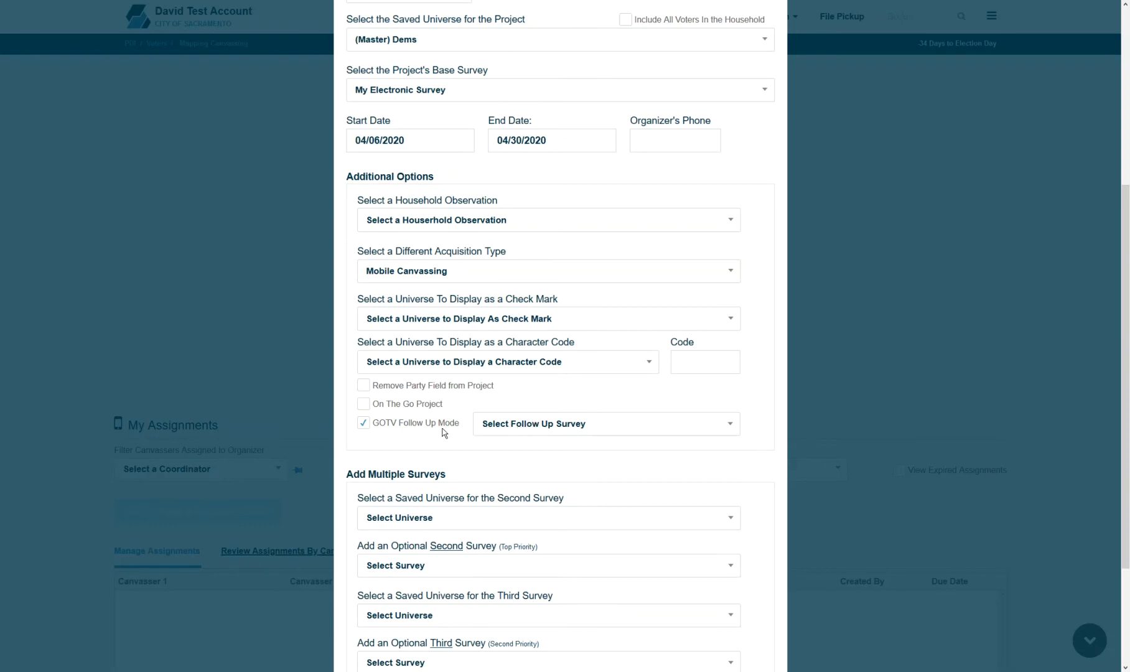
click(421, 425)
scroll(520, 416, down, 3)
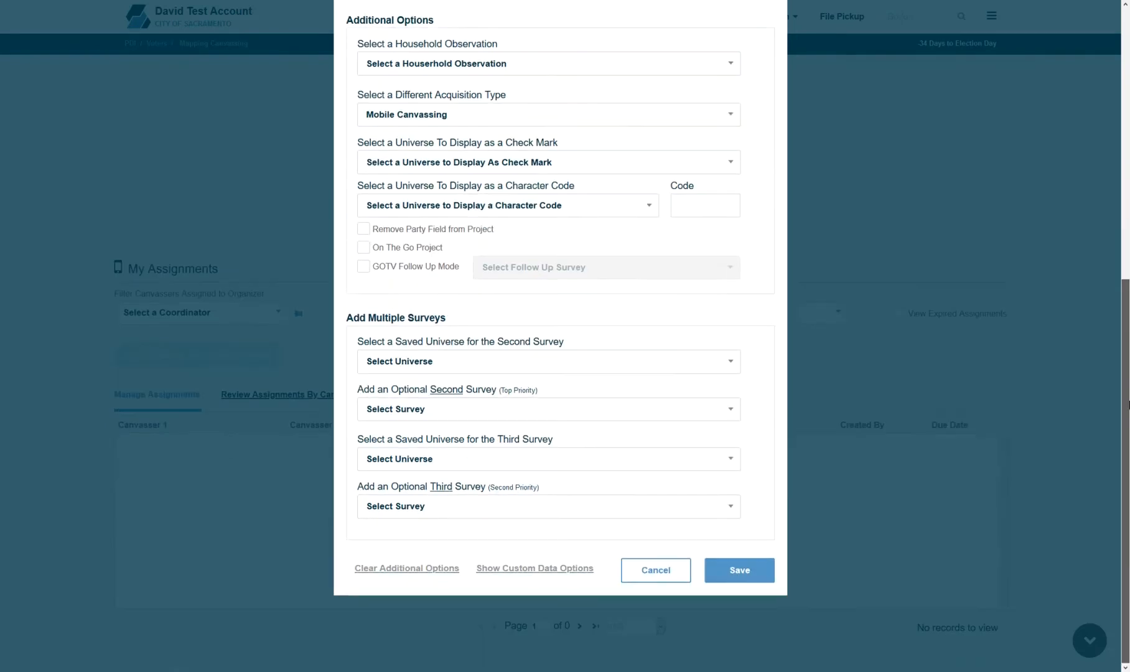
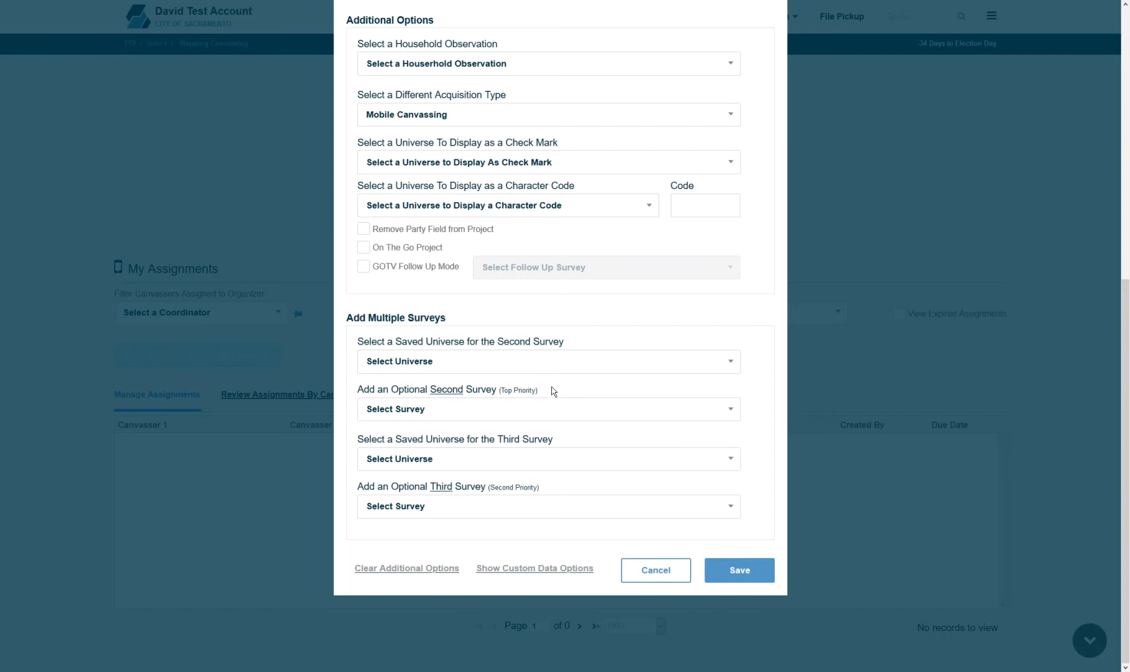
- Save the mobile canvassing project and acknowledge the processing confirmation
click(735, 571)
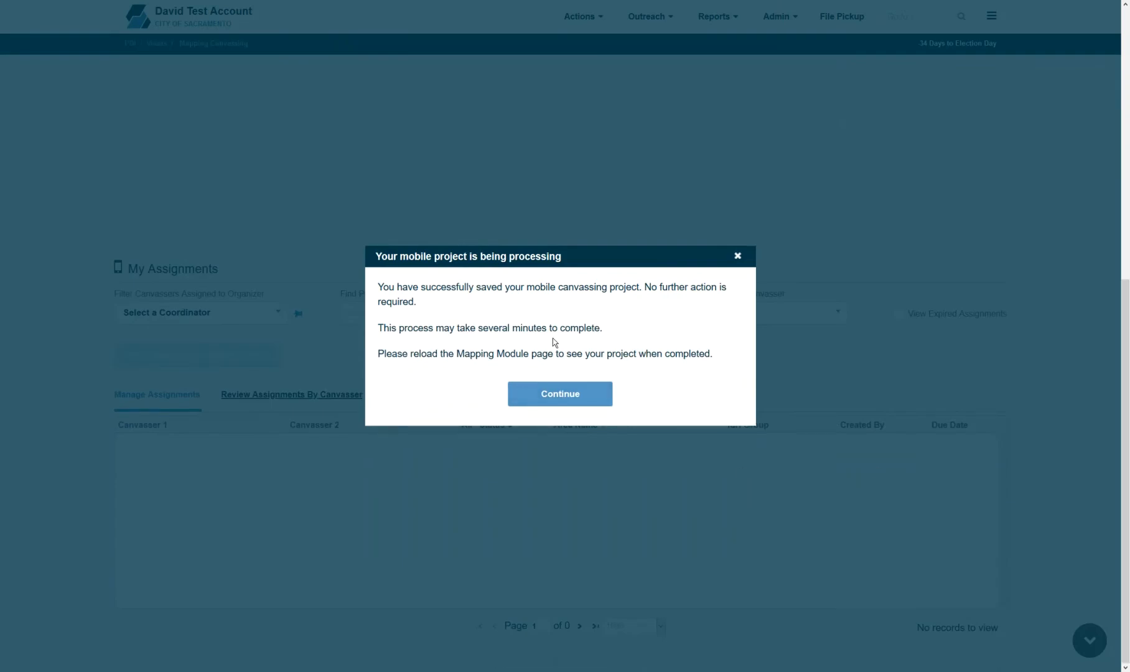
click(541, 397)
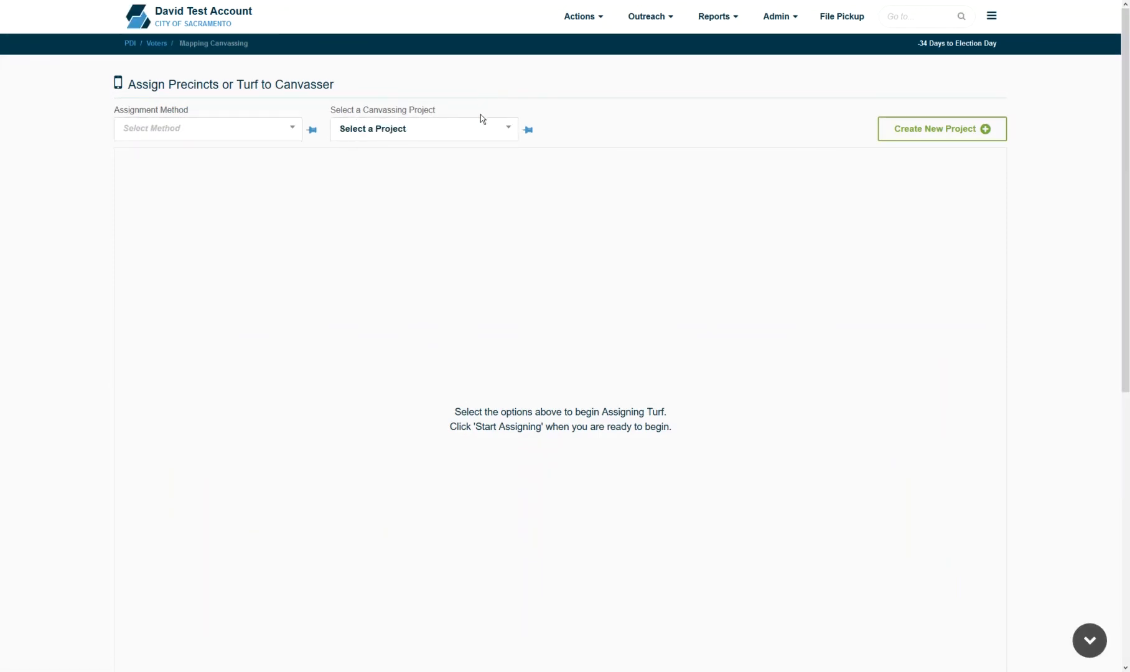
- Pick Project for video as the canvassing project with the Assign Turf From List method
click(472, 130)
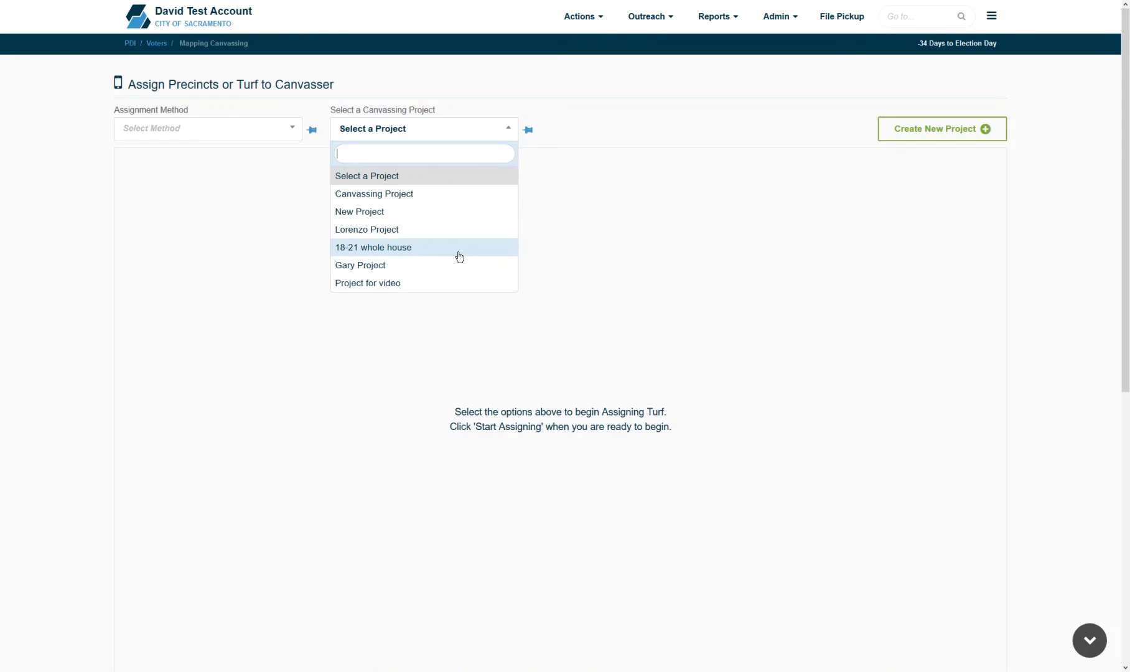
click(432, 284)
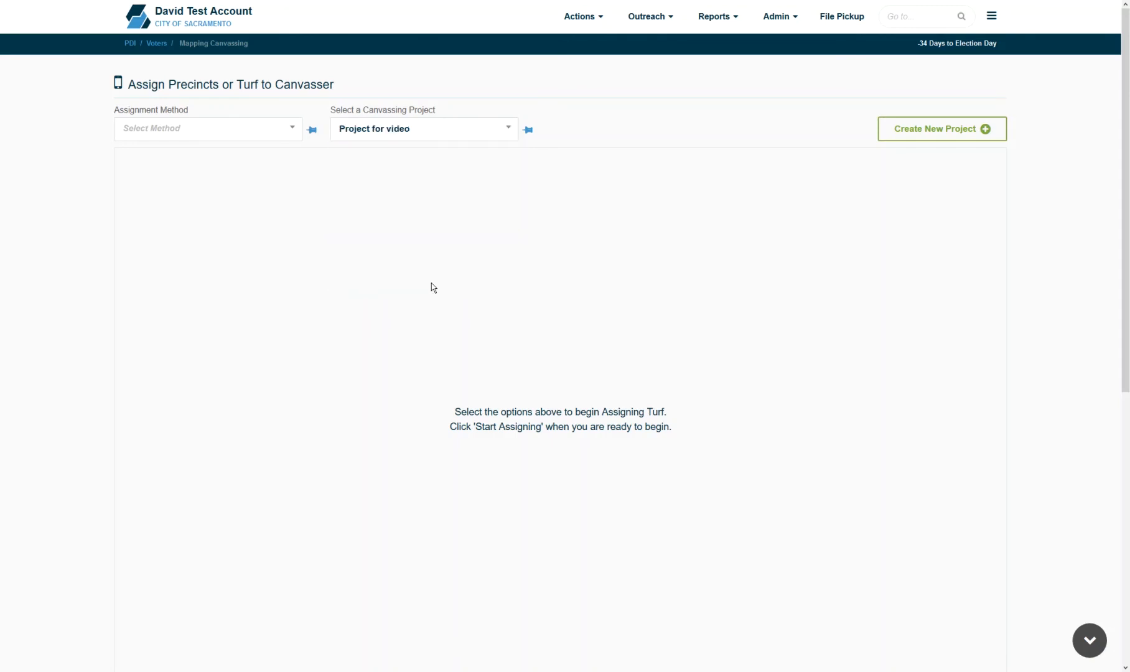
click(266, 140)
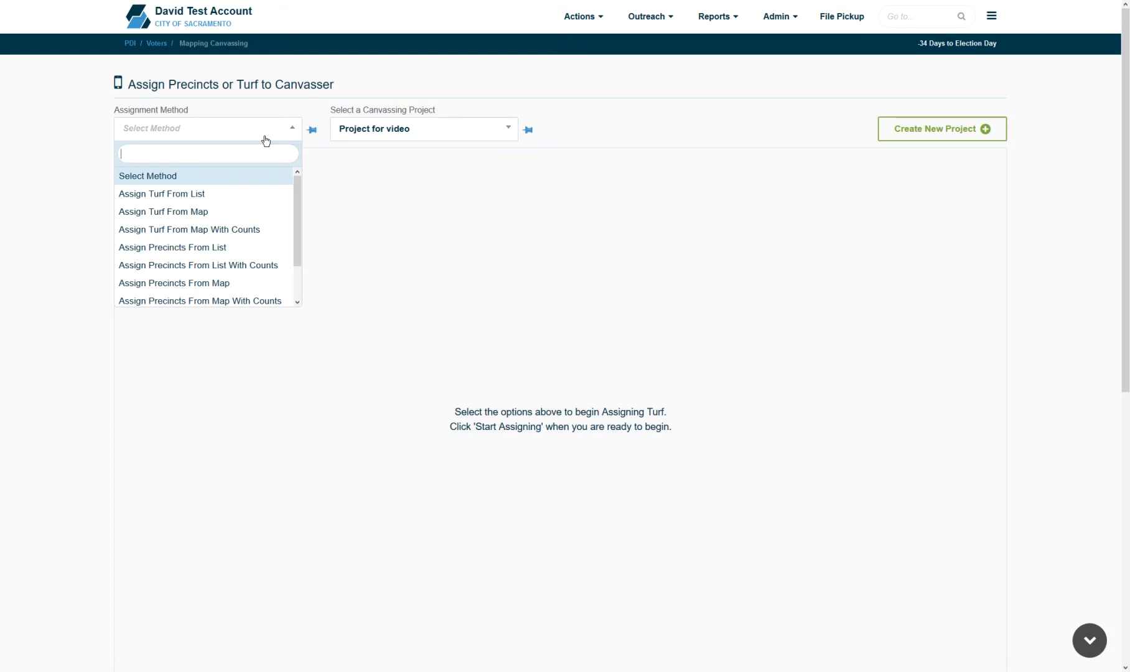
click(243, 193)
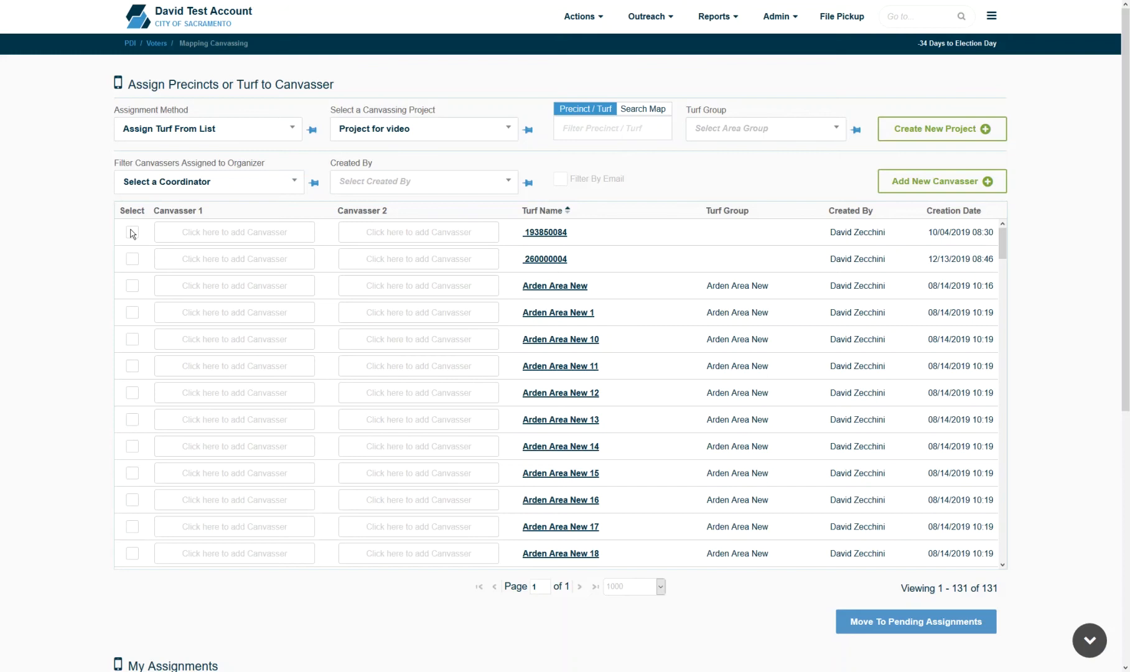
- Assign Arden Area New to Canvasser 1 and Canvasser 2, then save and update devices
click(133, 286)
click(225, 290)
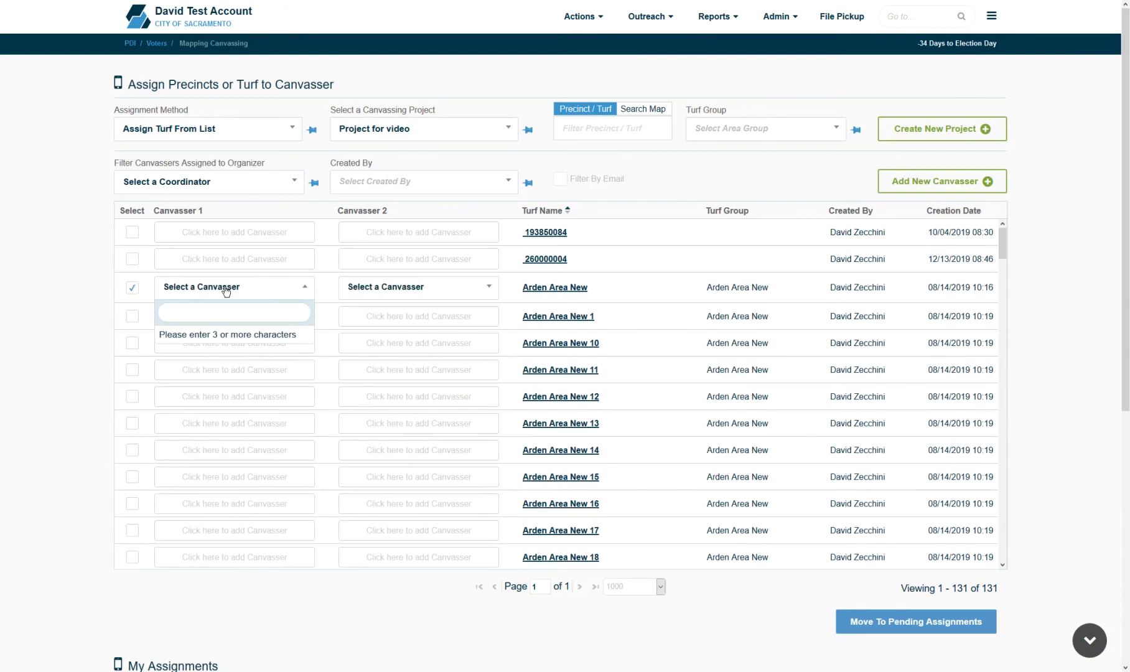
text(davi)
click(222, 354)
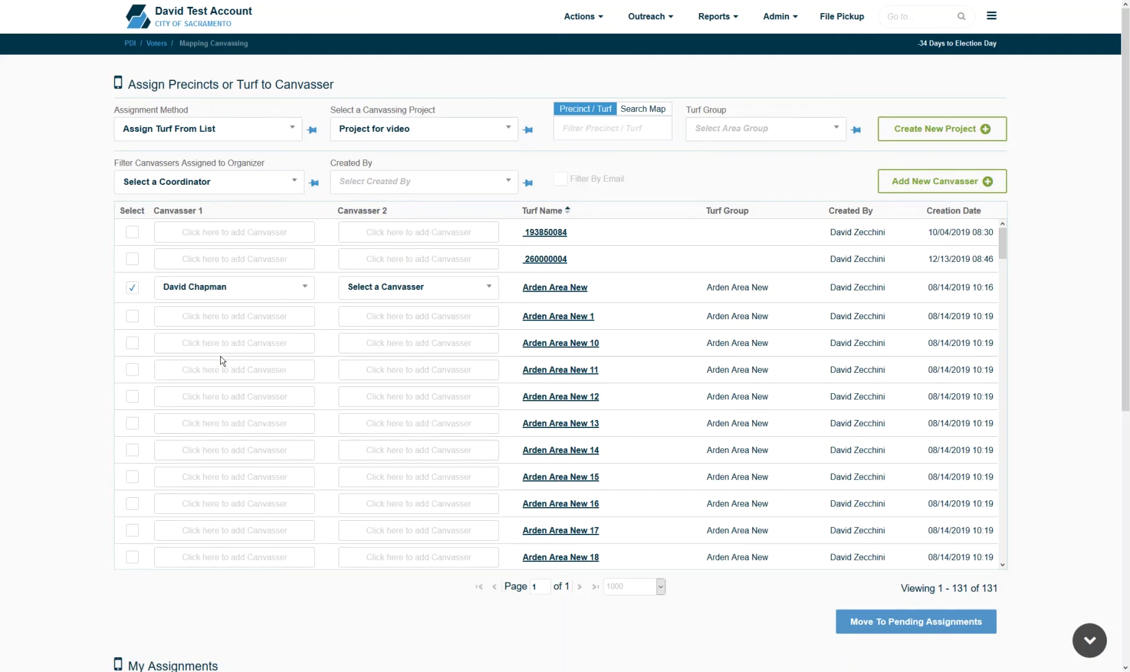
click(398, 288)
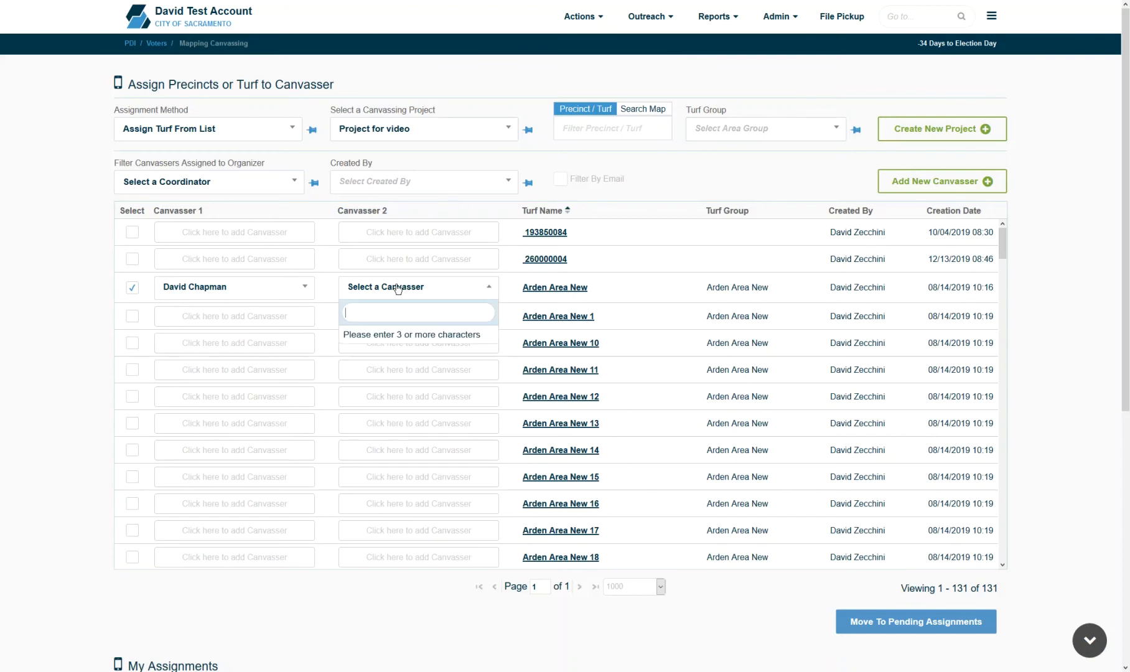
text(dan)
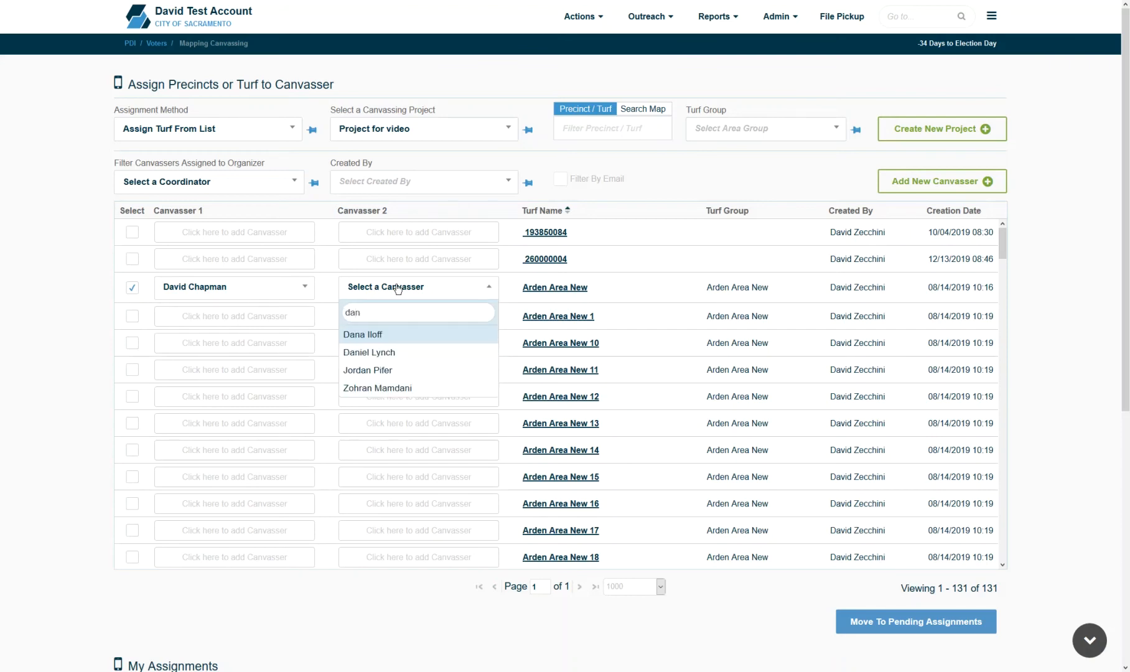
click(399, 354)
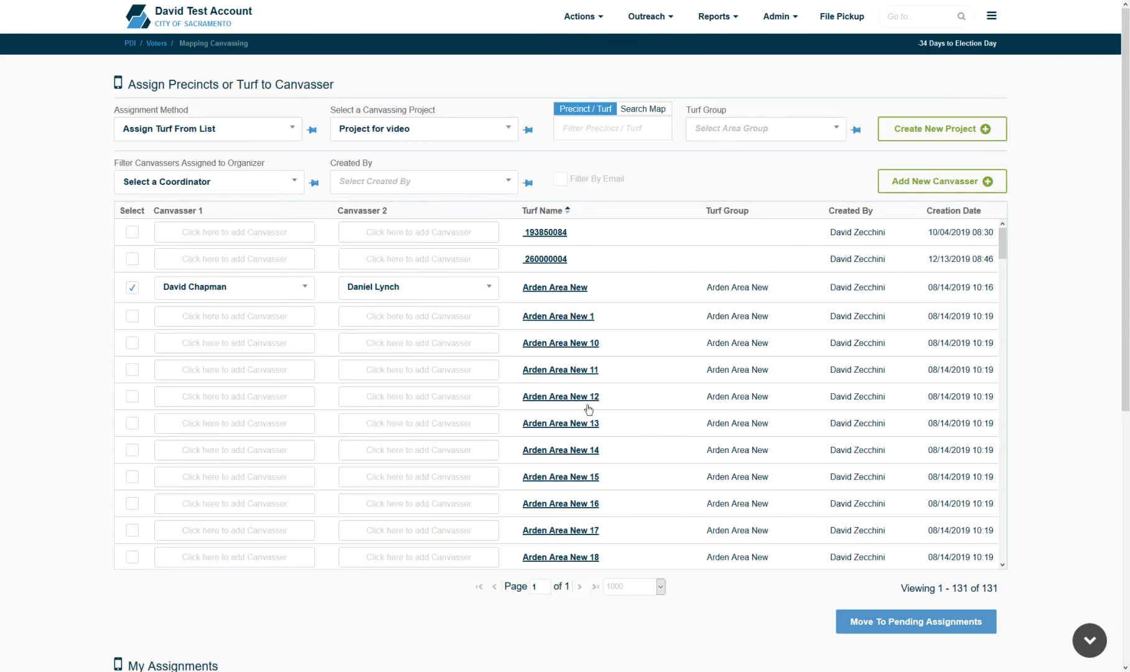
click(920, 627)
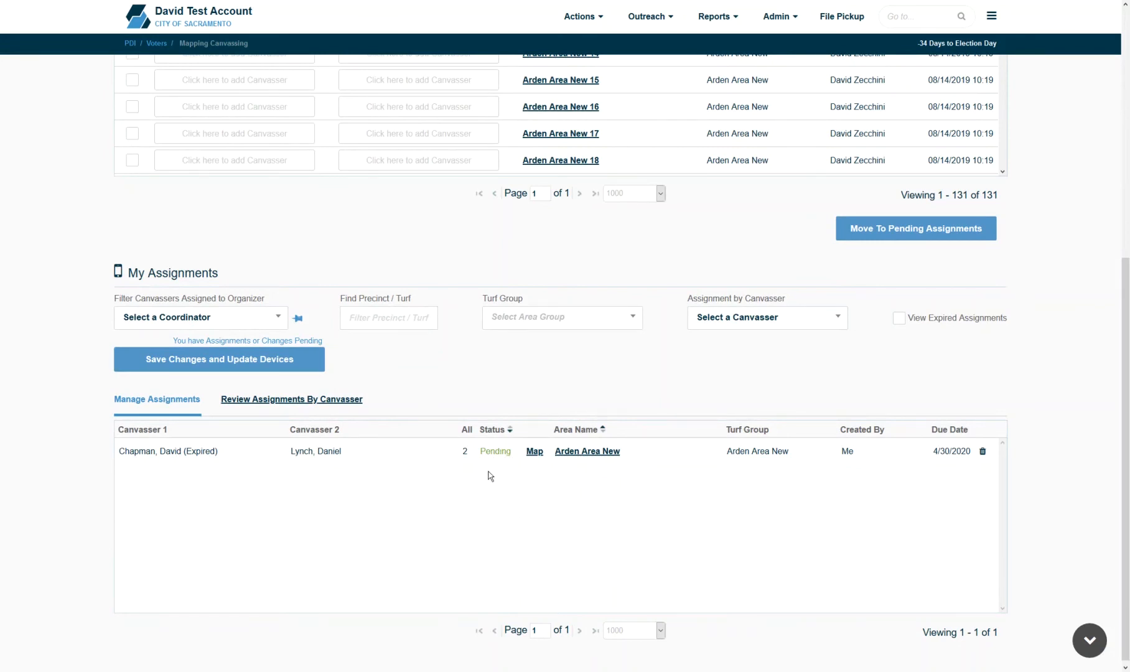
click(262, 373)
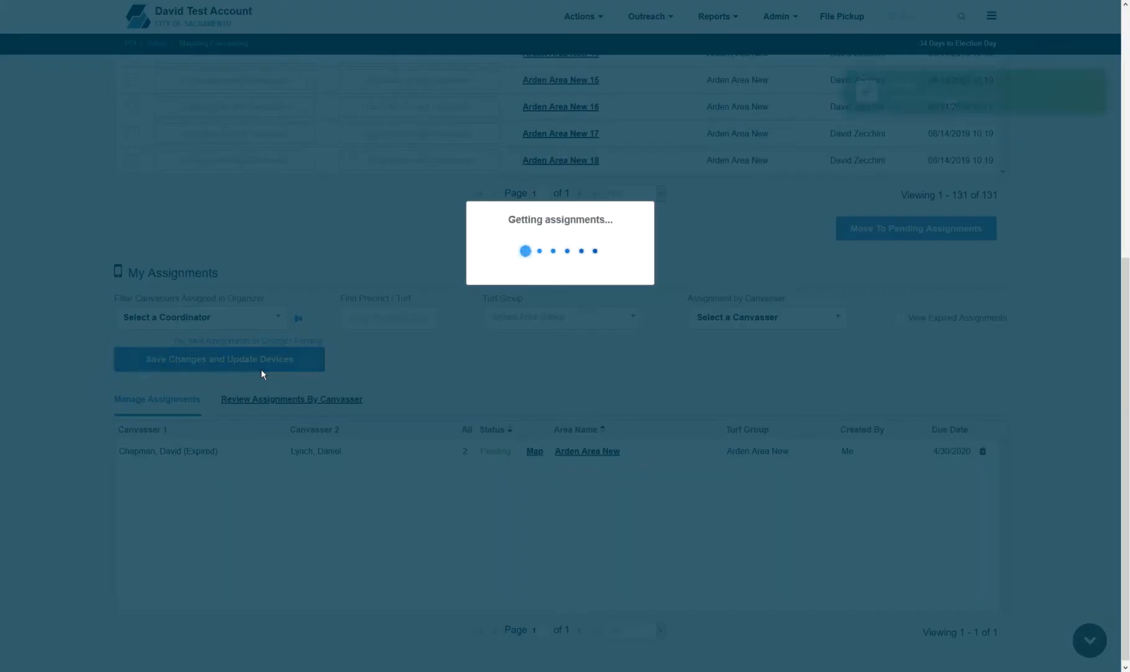
scroll(802, 299, up, 5)
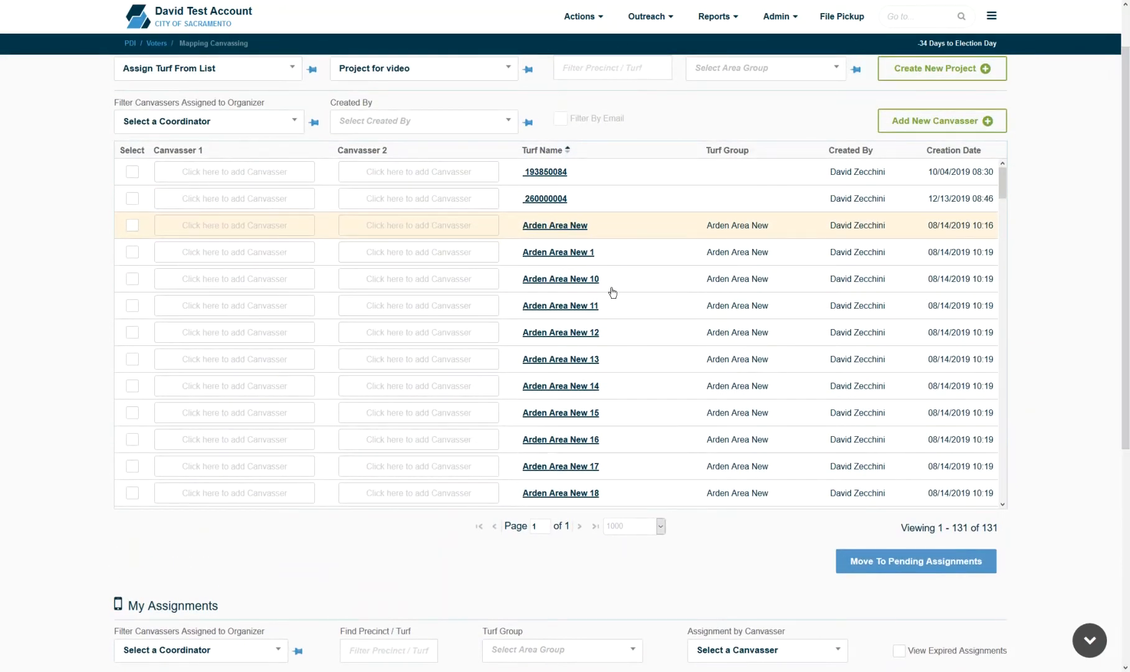
- Assign canvassers to Arden Area New 1, move it to pending, and save with device update
click(563, 253)
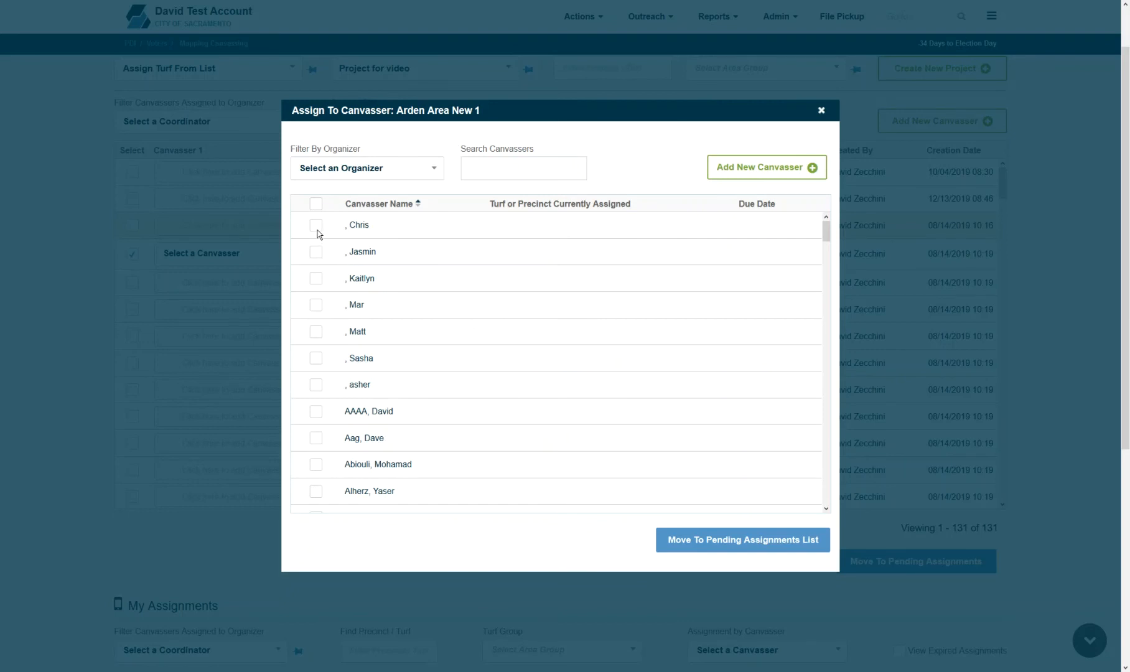
click(316, 230)
click(317, 283)
click(711, 540)
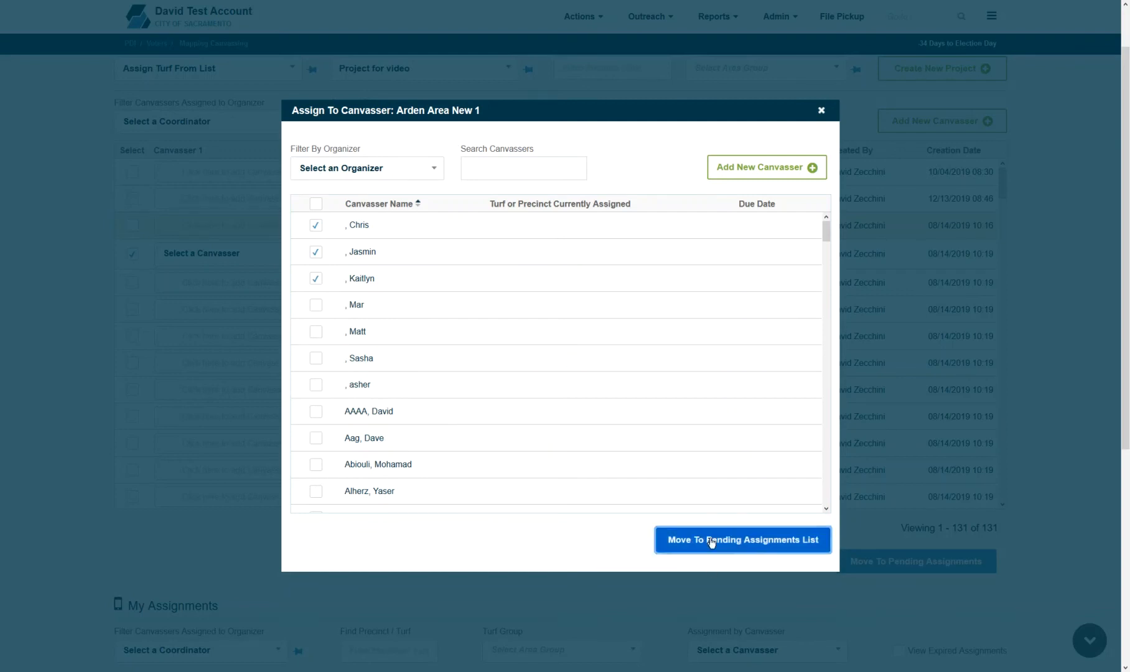
scroll(1127, 490, down, 5)
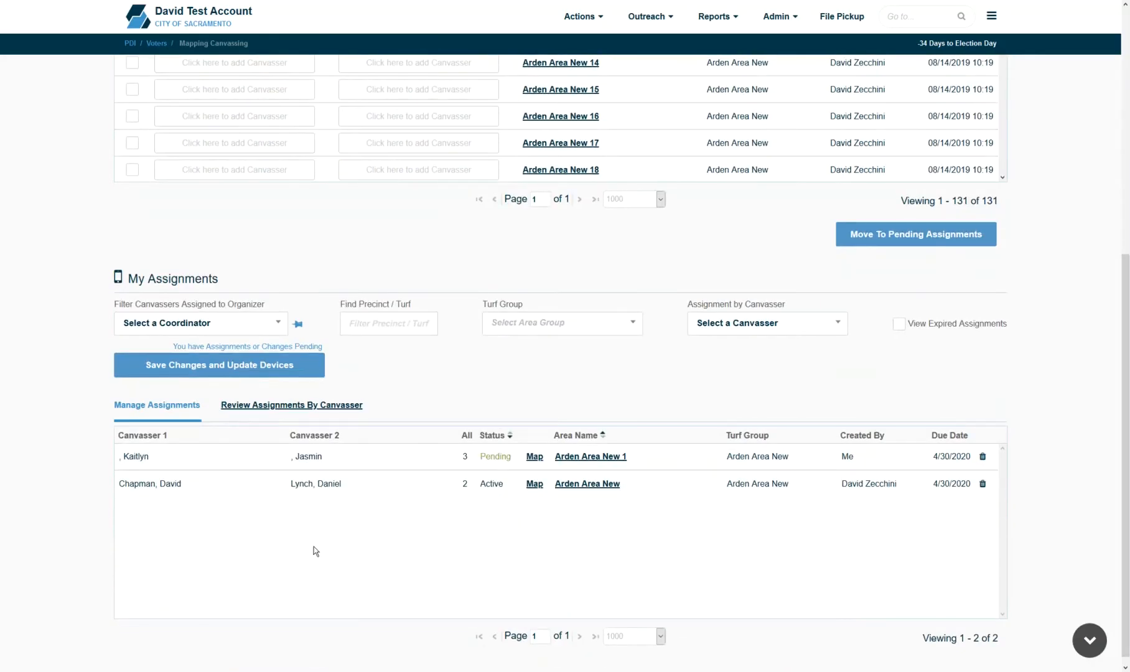
click(269, 366)
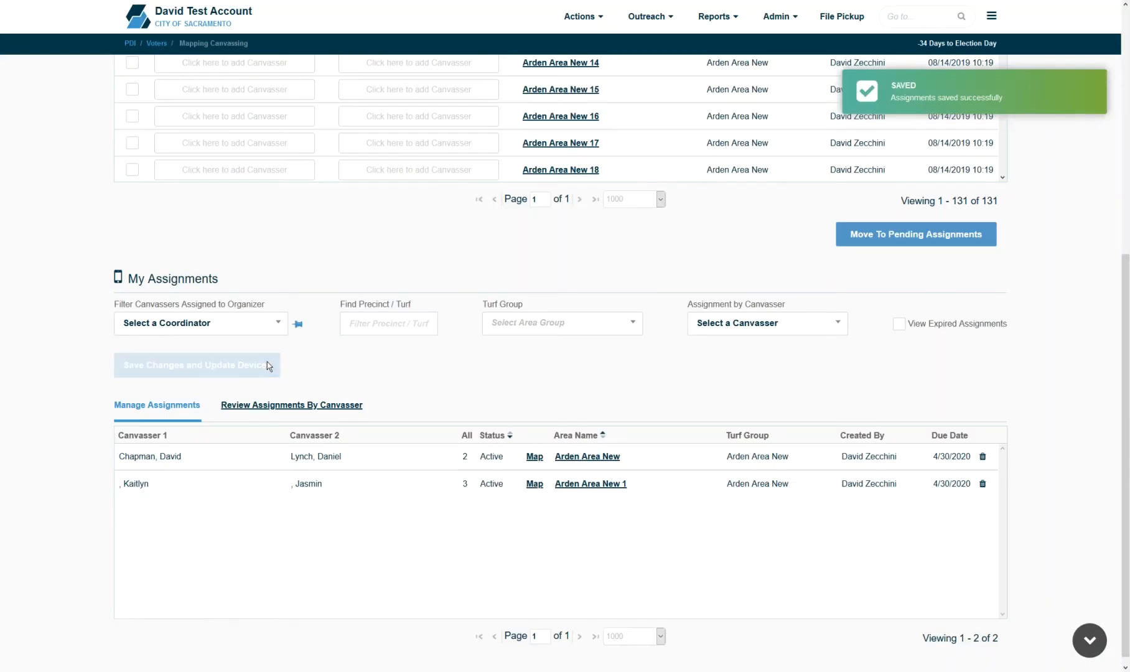
drag(1126, 392, 1125, 149)
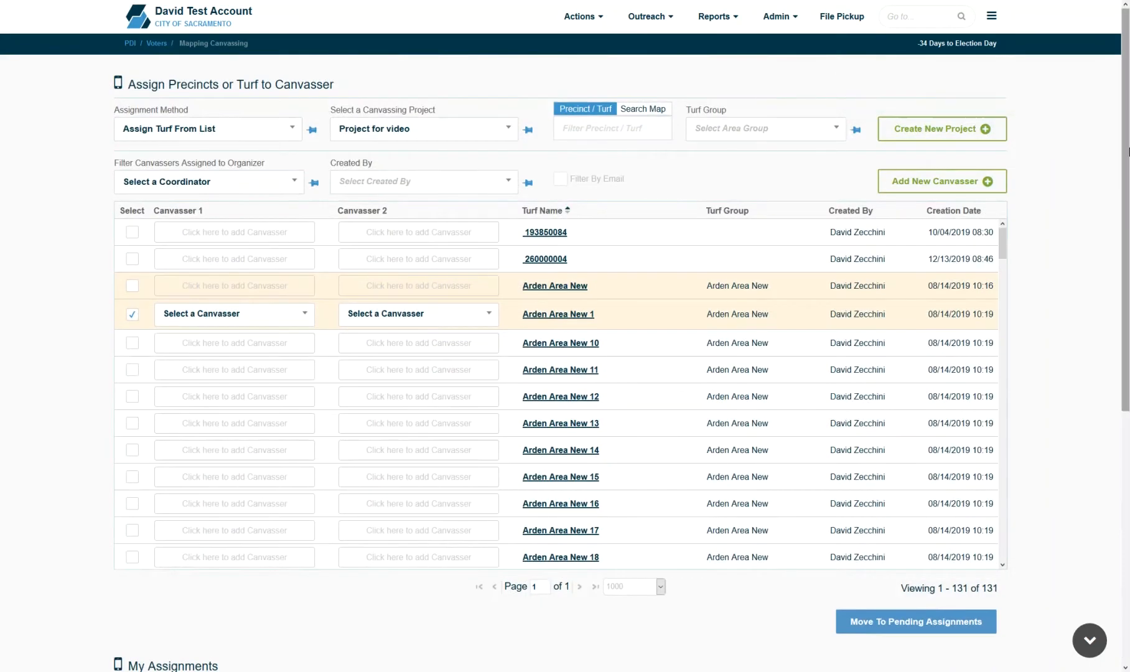
- Switch the assignment method to Assign Turf From Map
click(203, 130)
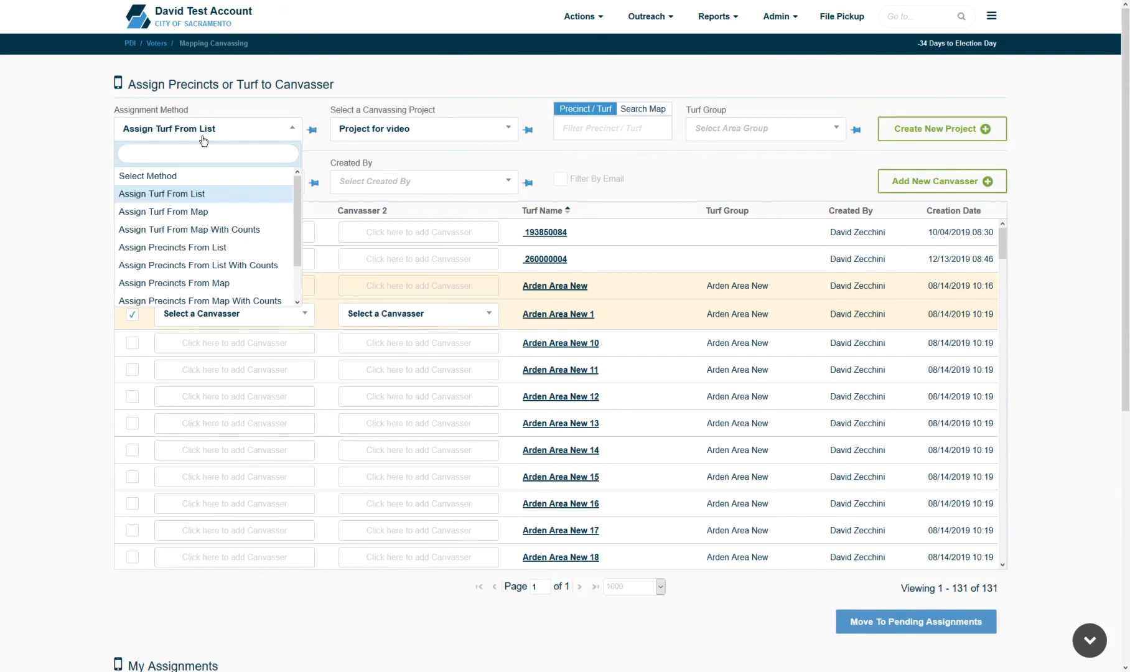
click(209, 213)
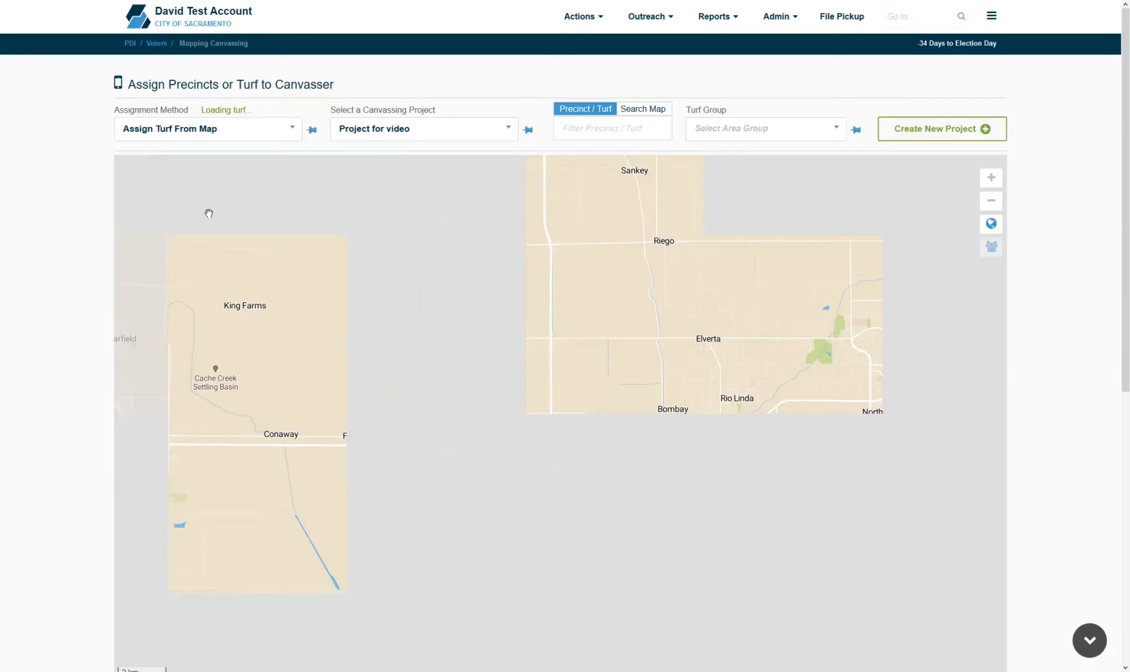
scroll(1068, 132, down, 4)
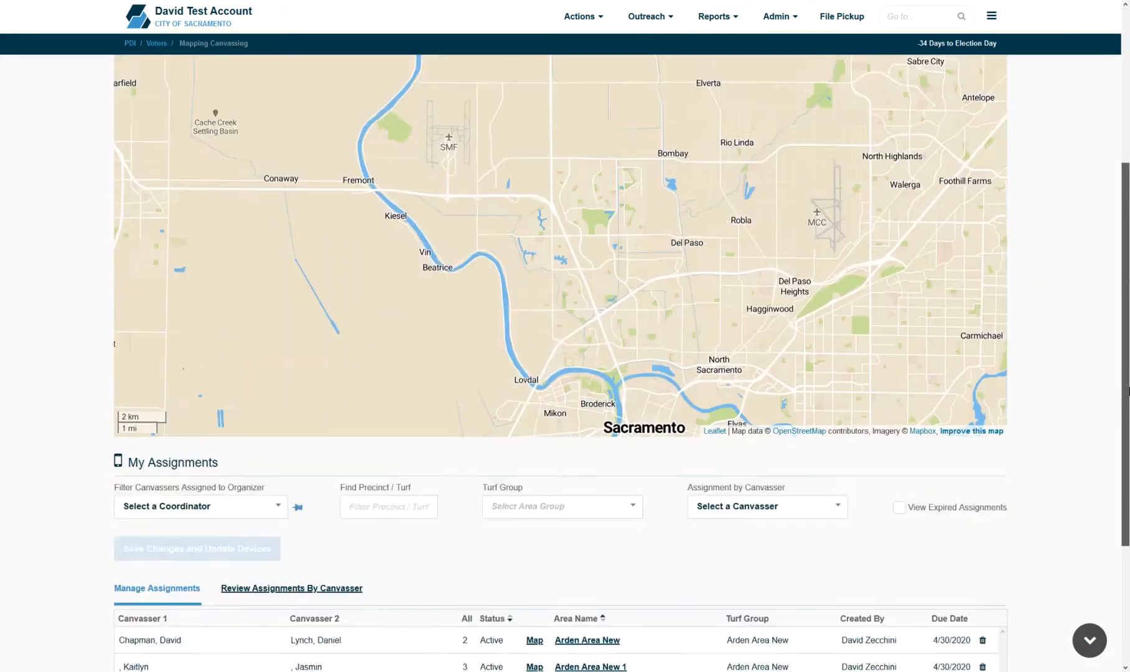
scroll(1102, 263, up, 4)
scroll(1104, 205, down, 1)
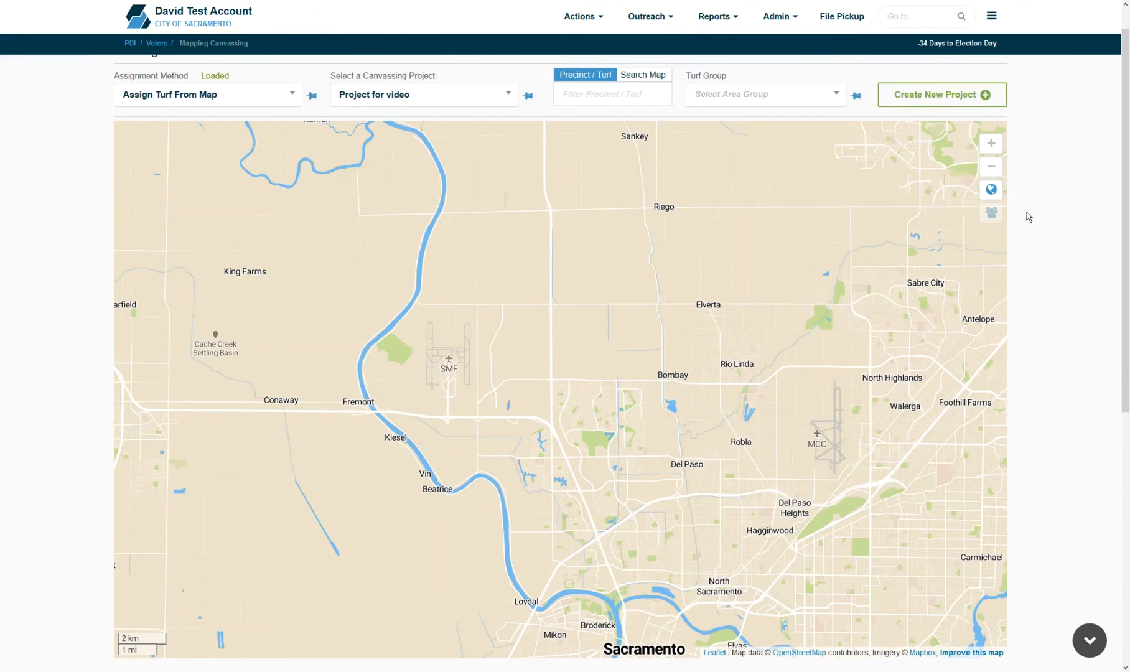
- Filter the turfs by 'Arden', then clear the filter text
click(616, 95)
text(Arden)
drag(600, 93, 509, 98)
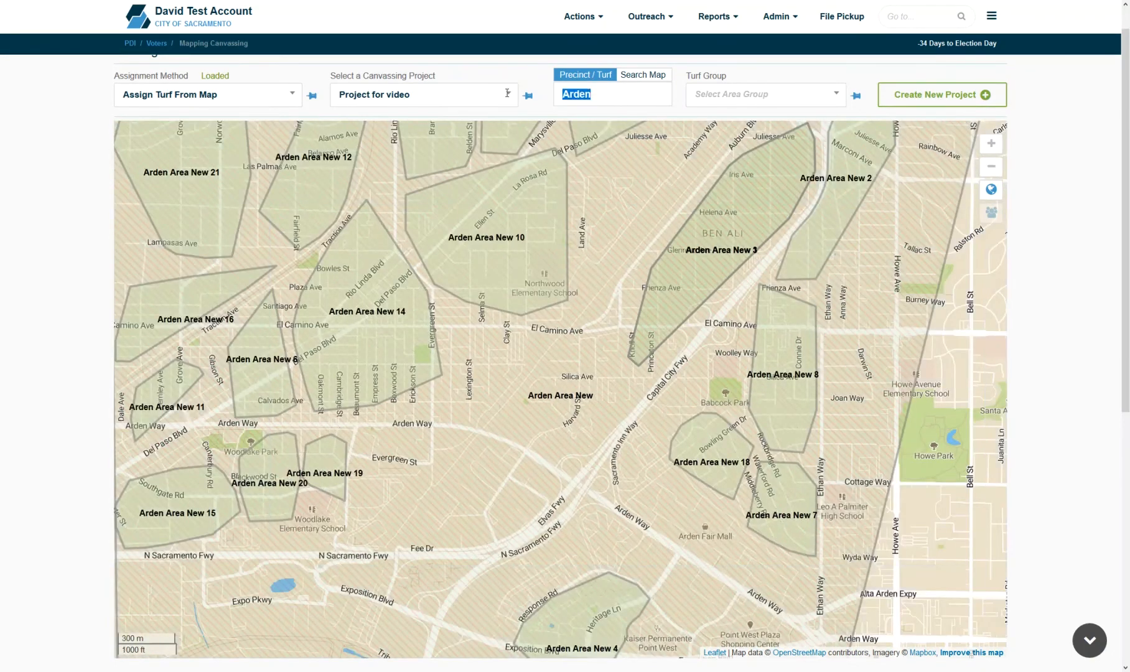
key(BackSpace)
- Show the Arden Area New turf group and assign Arden Area New 10 from the map, saving it
click(780, 101)
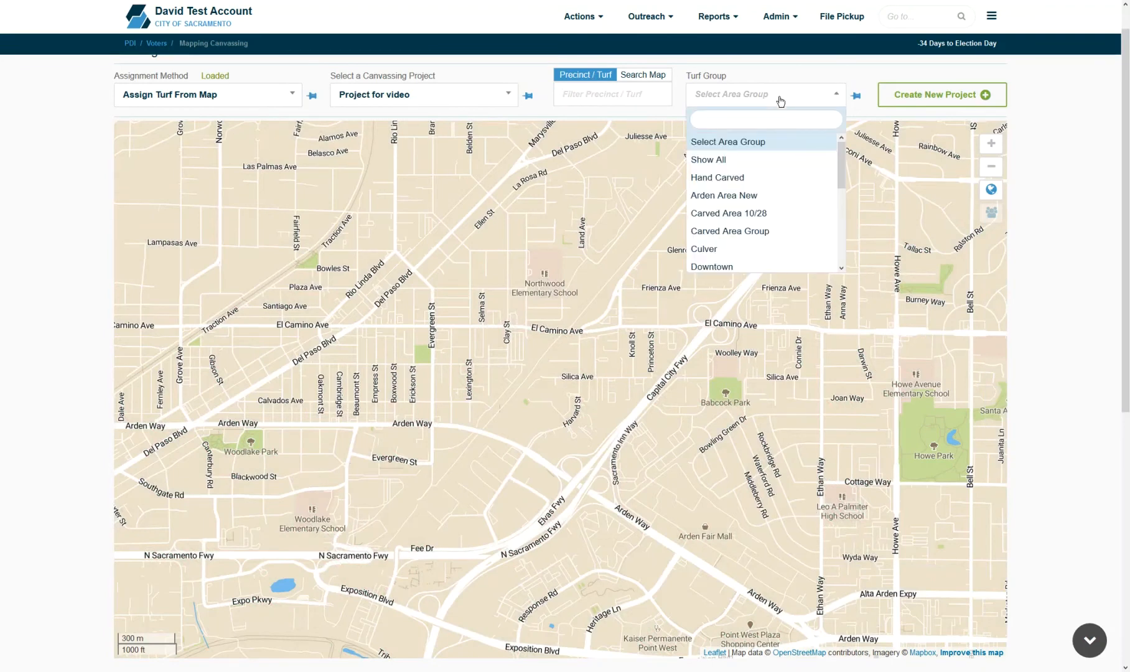
click(786, 198)
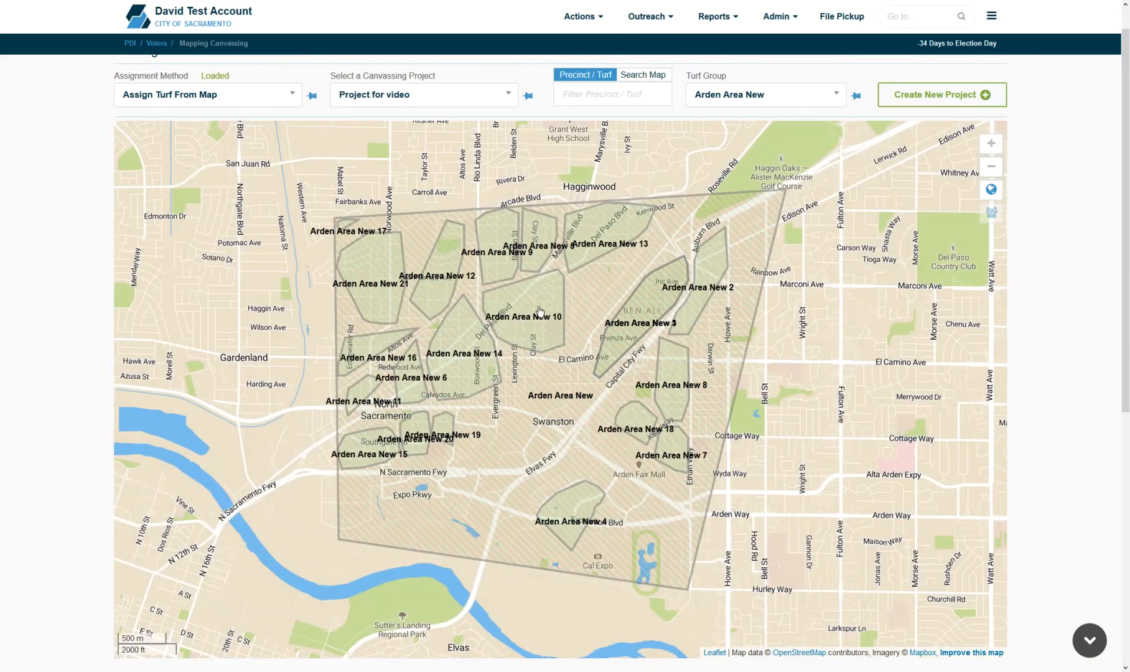
click(539, 311)
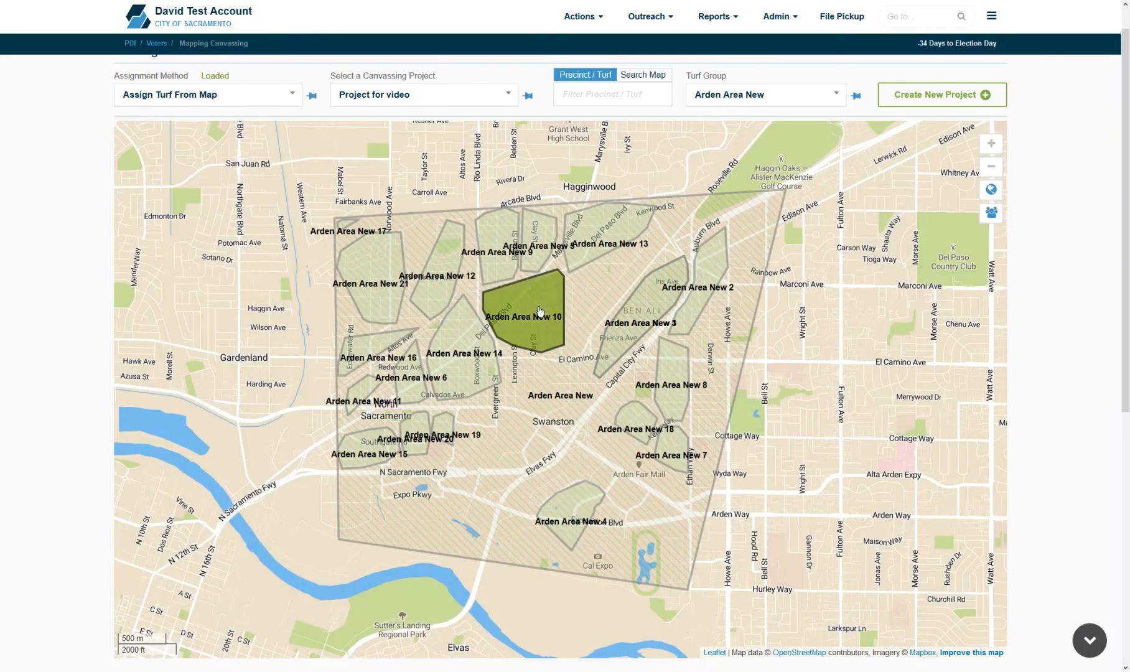
double_click(540, 311)
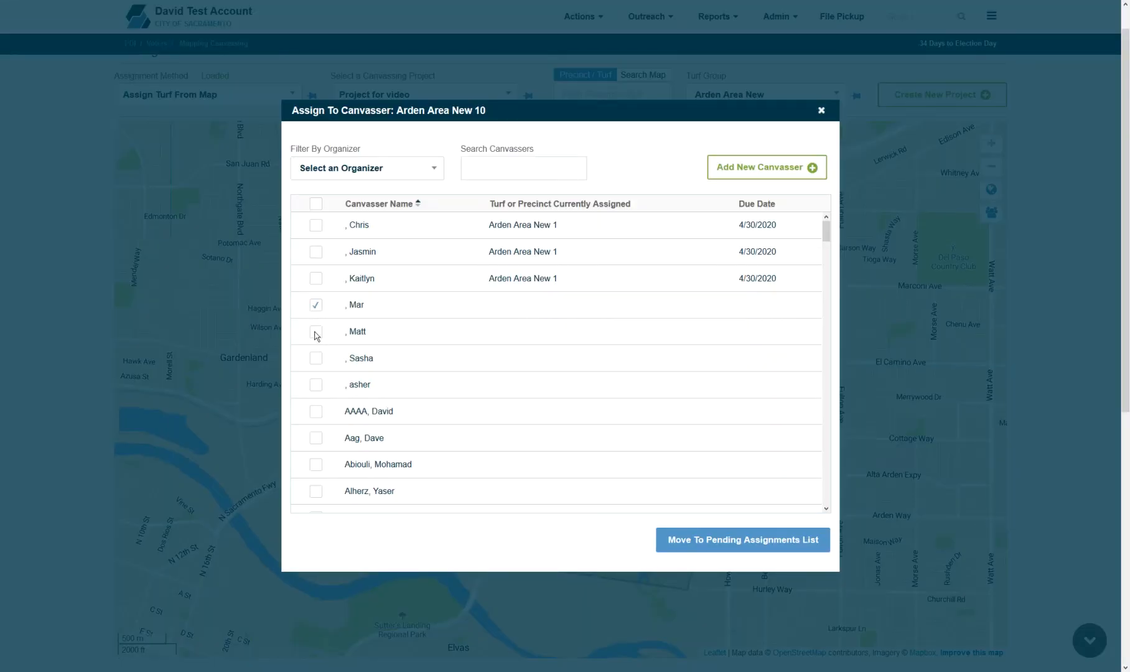
click(751, 542)
scroll(1091, 340, down, 6)
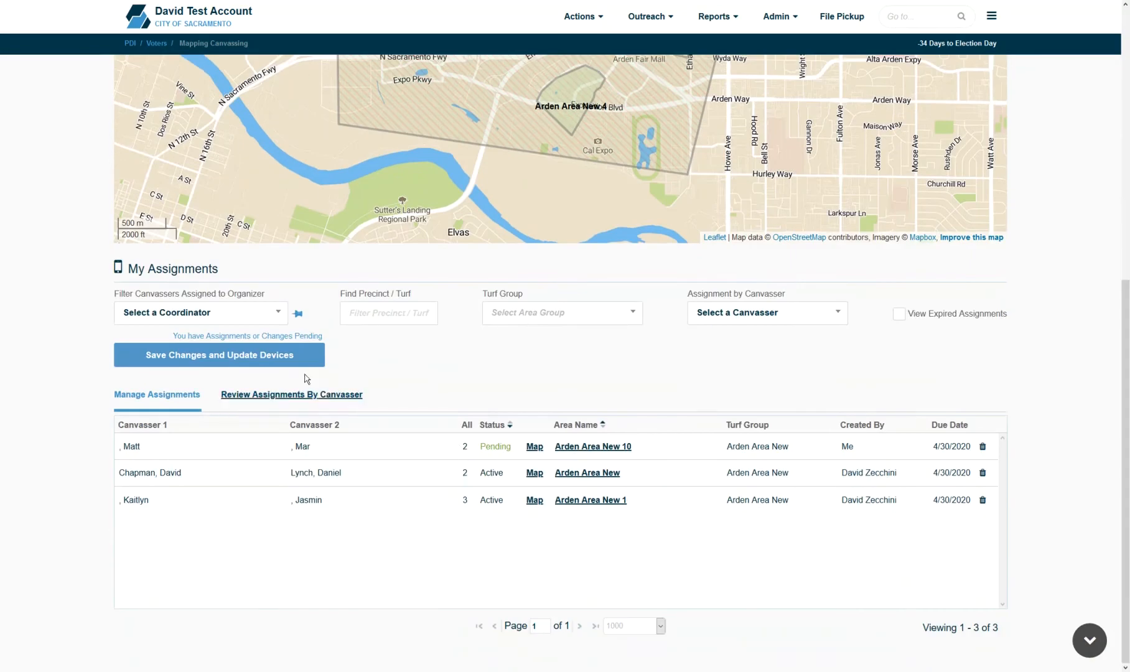
click(269, 367)
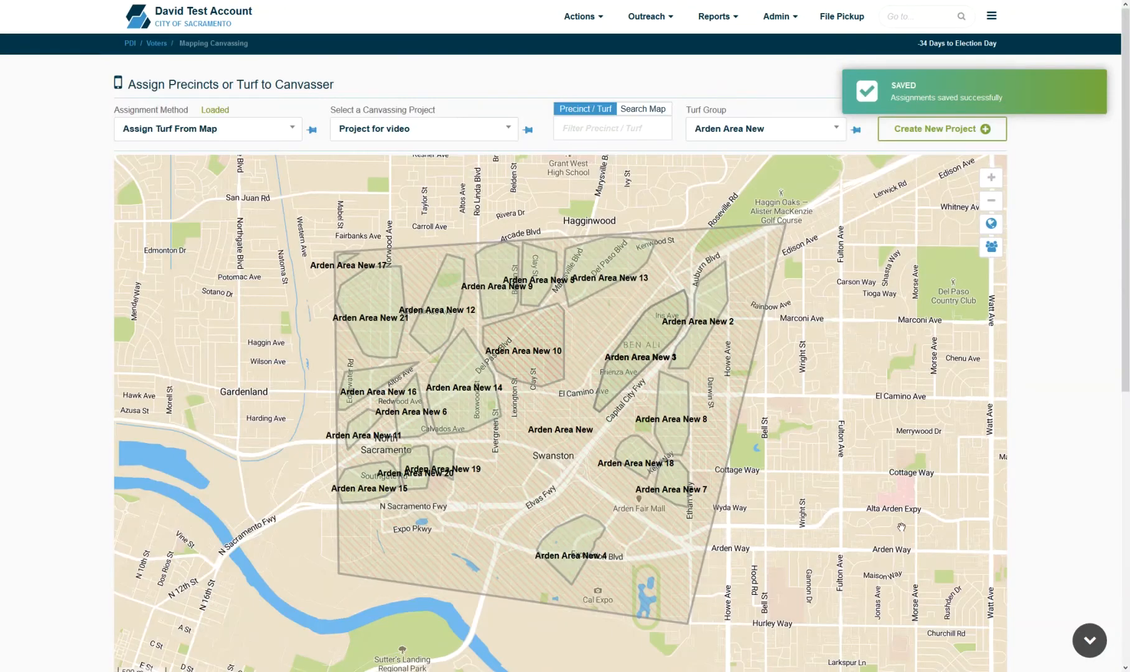
- Assign turfs Arden Area New 7, 8 and 2 from the map to canvassers and save
click(670, 486)
click(666, 427)
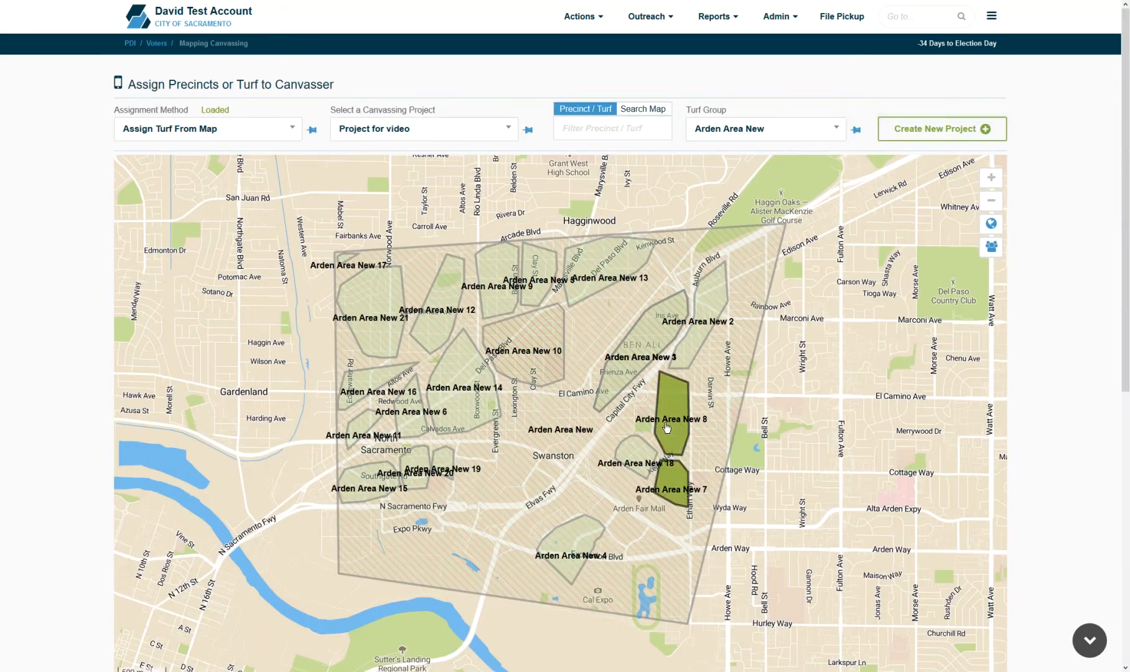
click(693, 331)
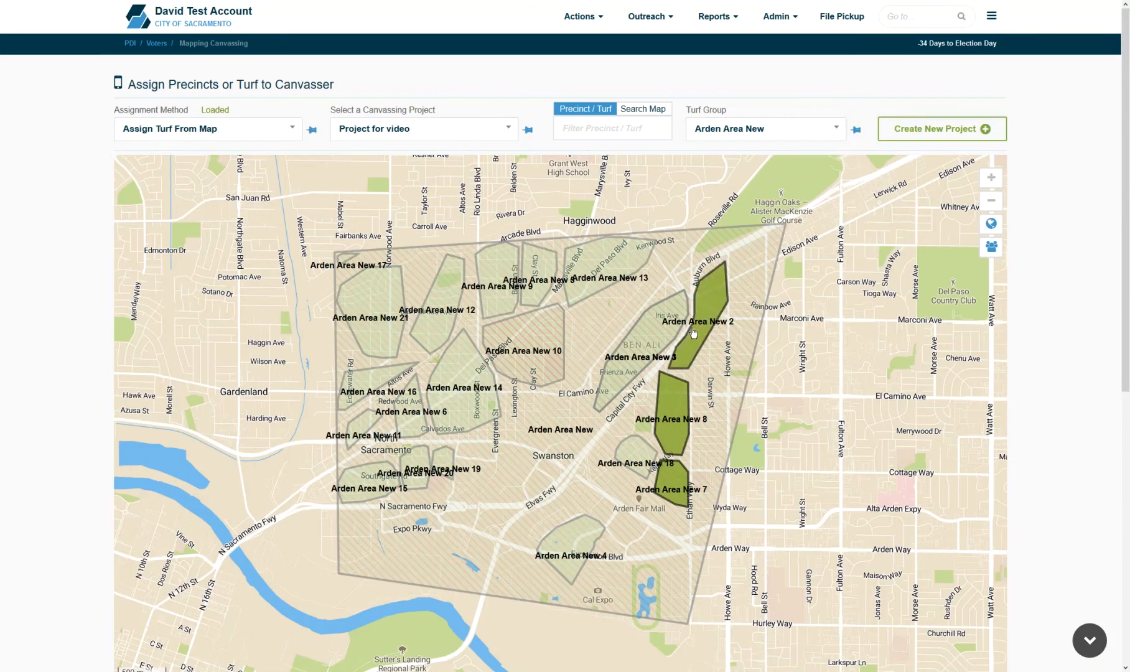
click(992, 248)
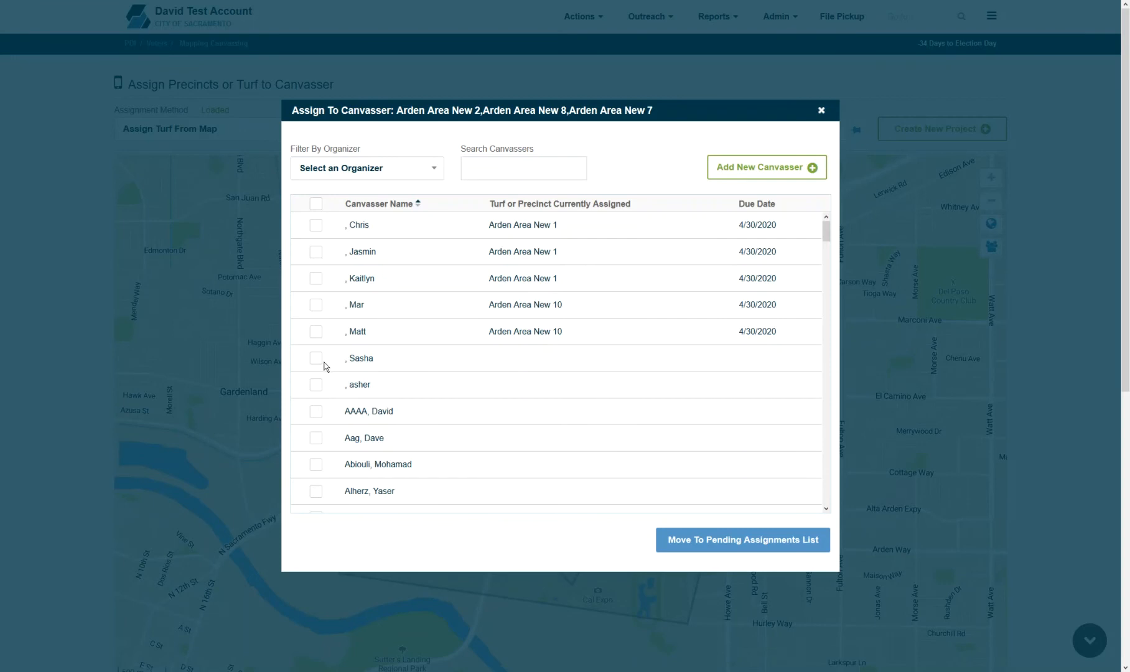
click(318, 385)
click(721, 540)
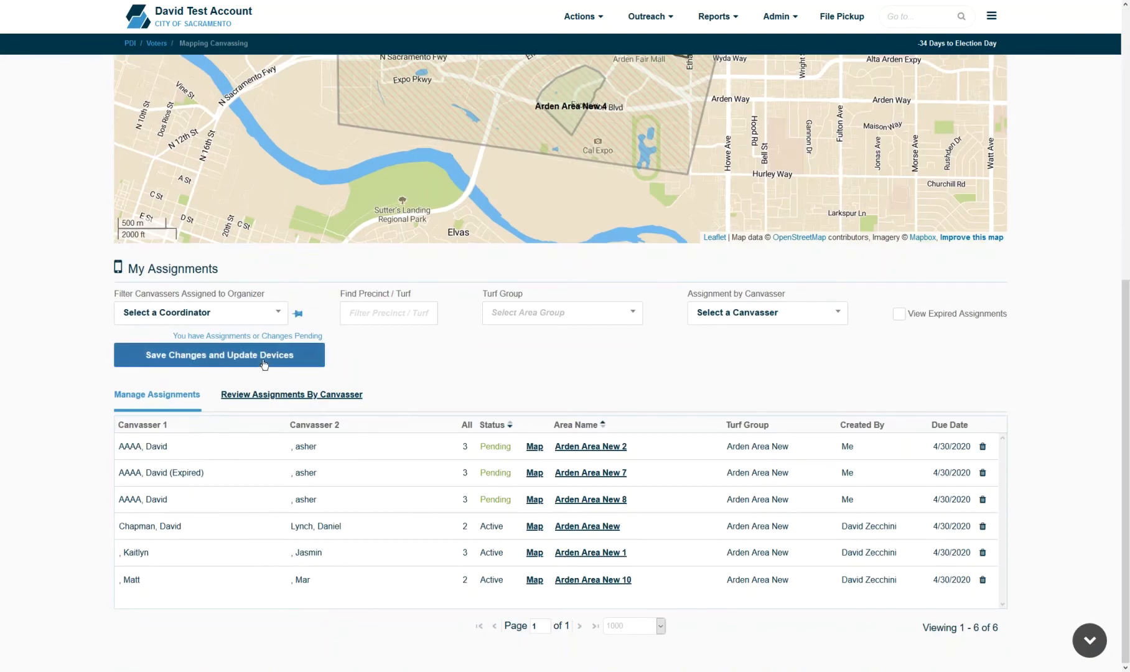
click(264, 356)
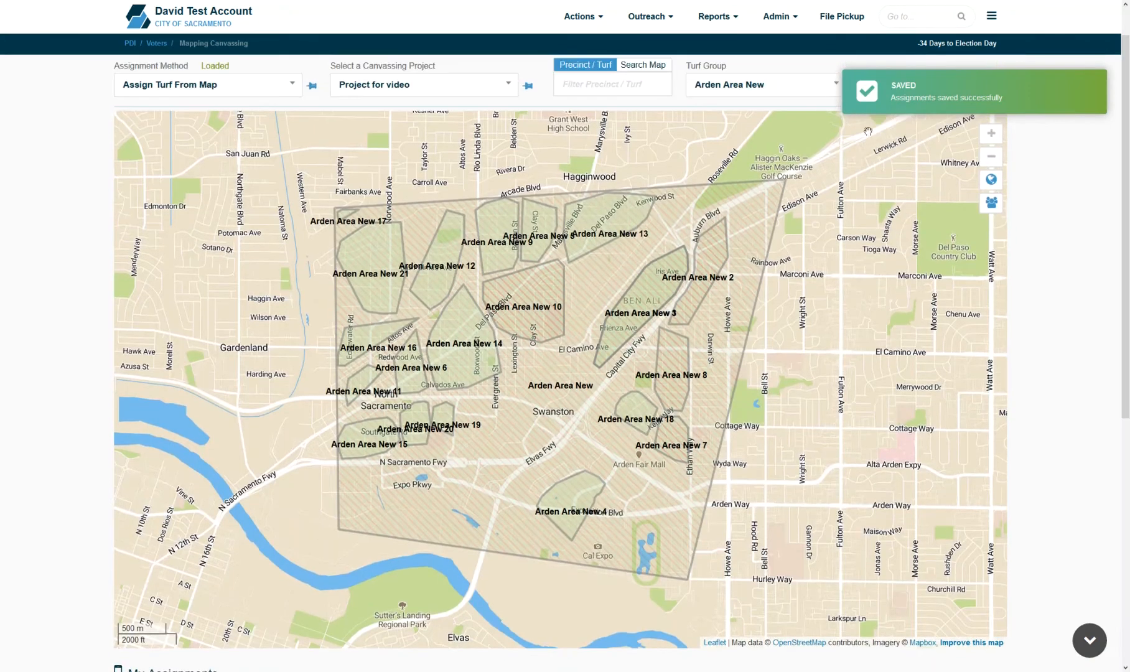
click(241, 86)
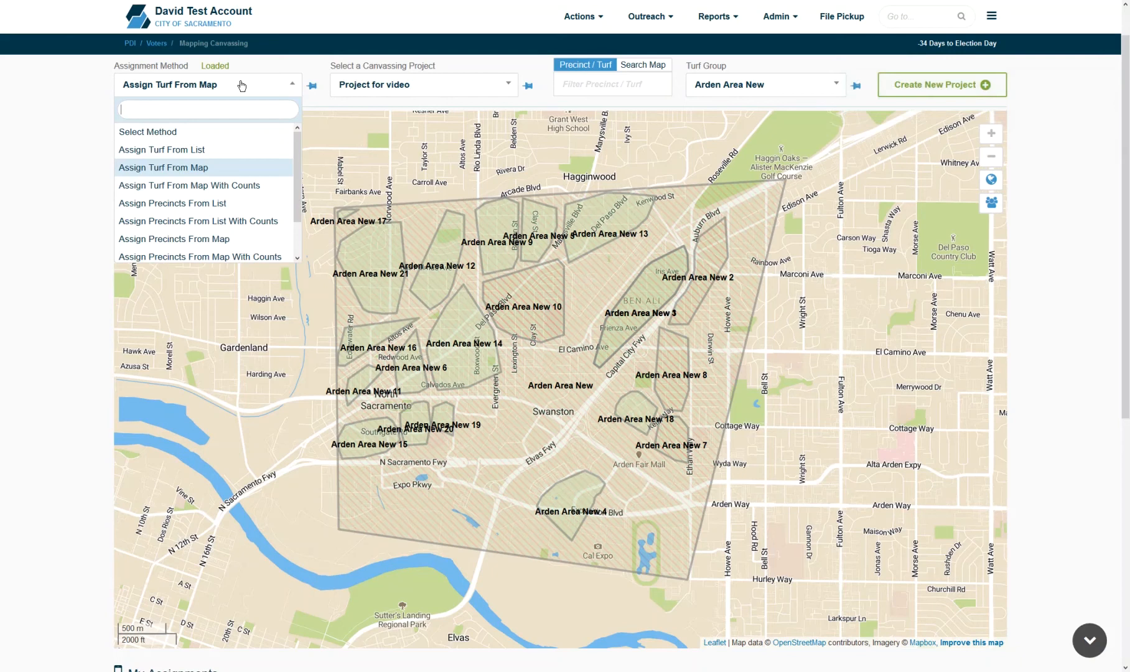
- Switch the assignment method to Assign Precincts From List
click(227, 204)
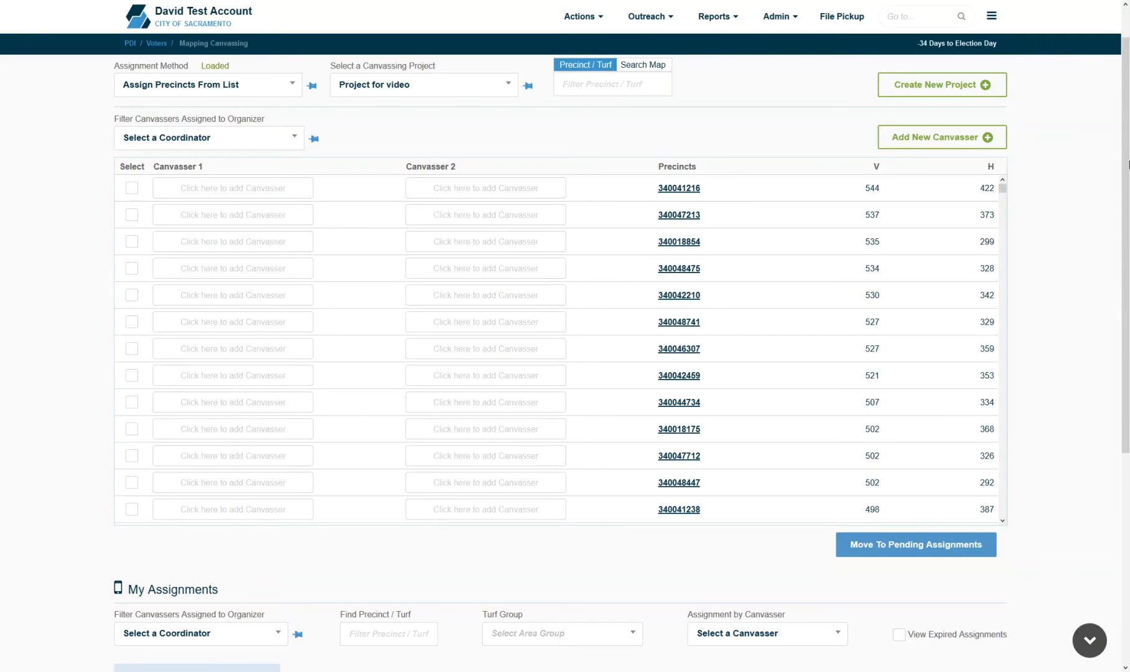
scroll(570, 622, down, 5)
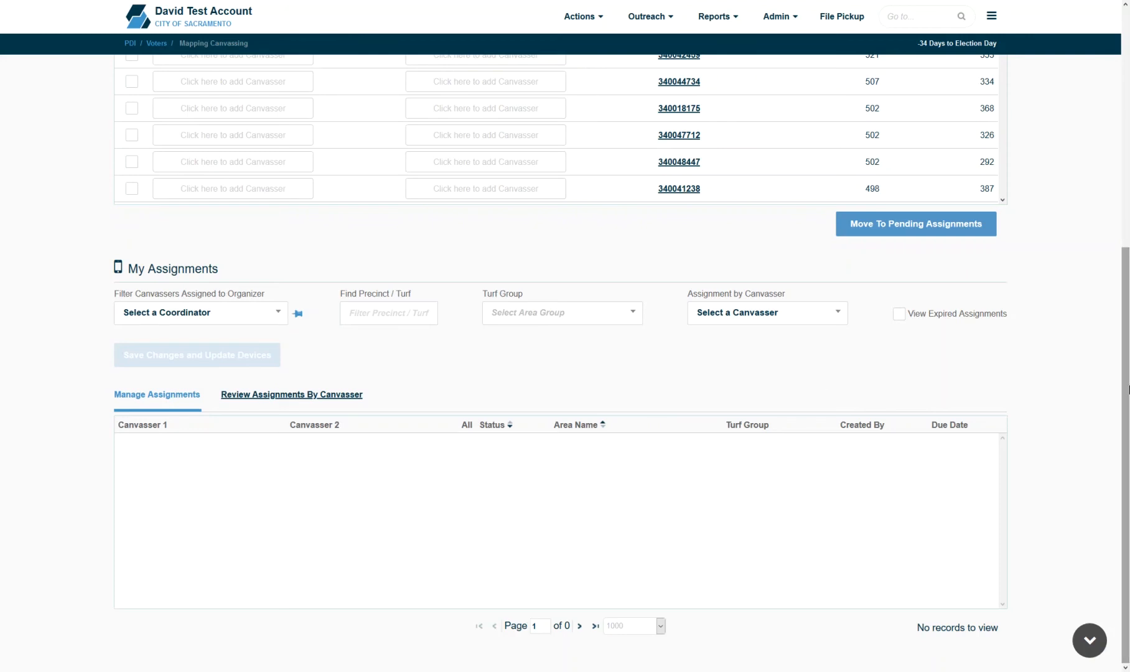
drag(1126, 385, 1125, 103)
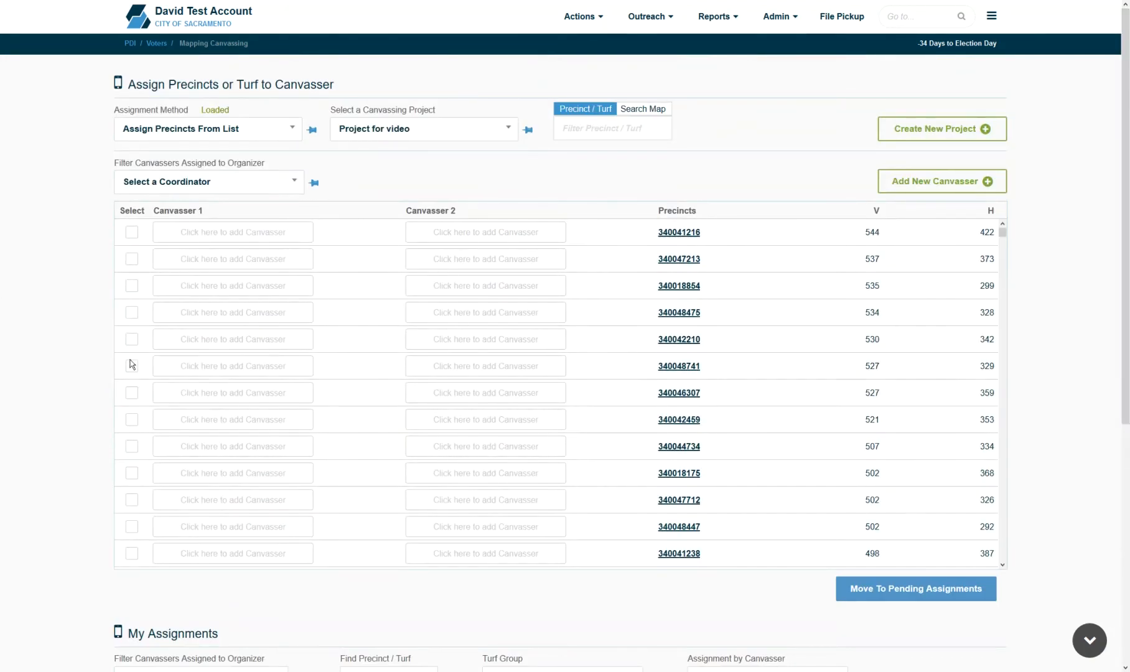
- Assign precinct 340048741 to two canvassers and save the assignment
click(132, 366)
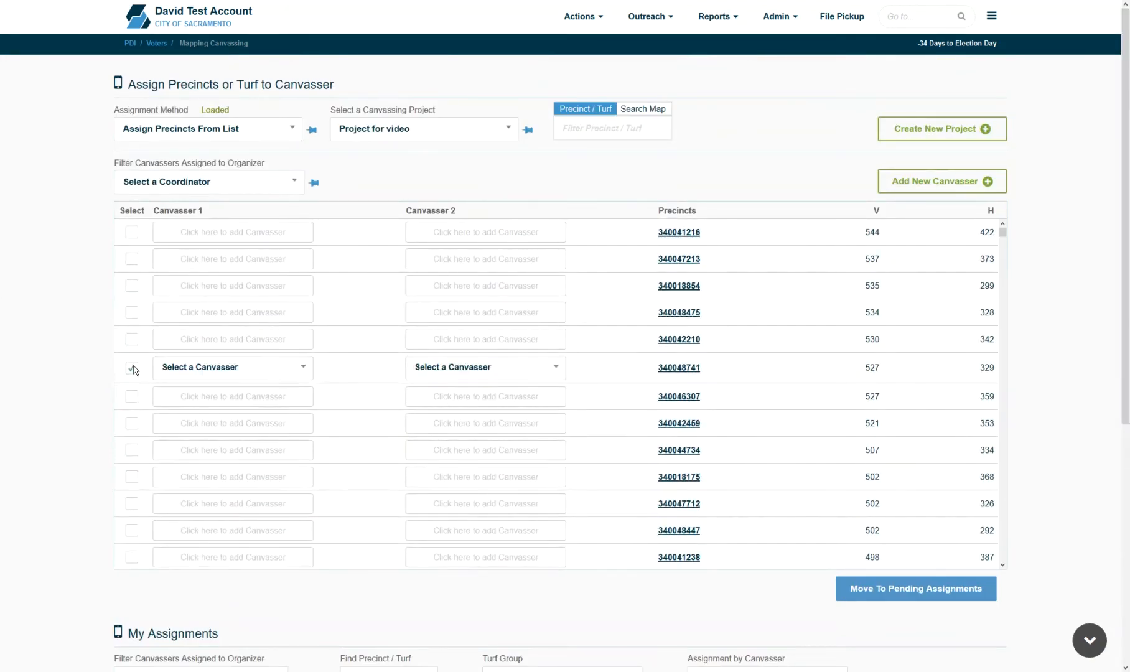
click(231, 369)
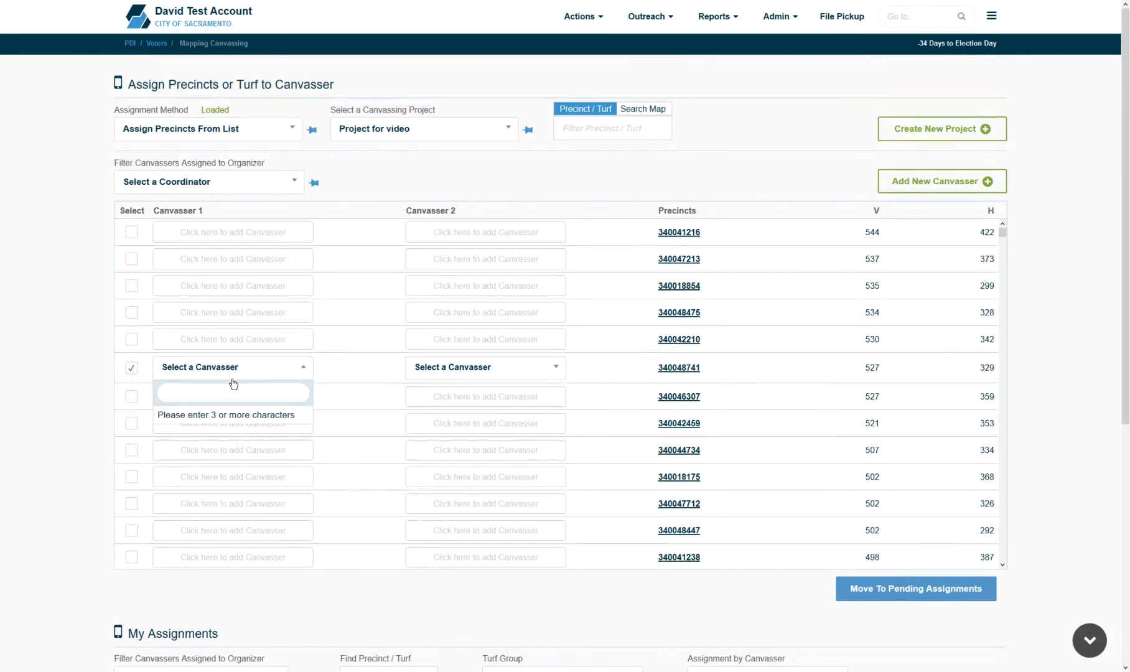
text(will)
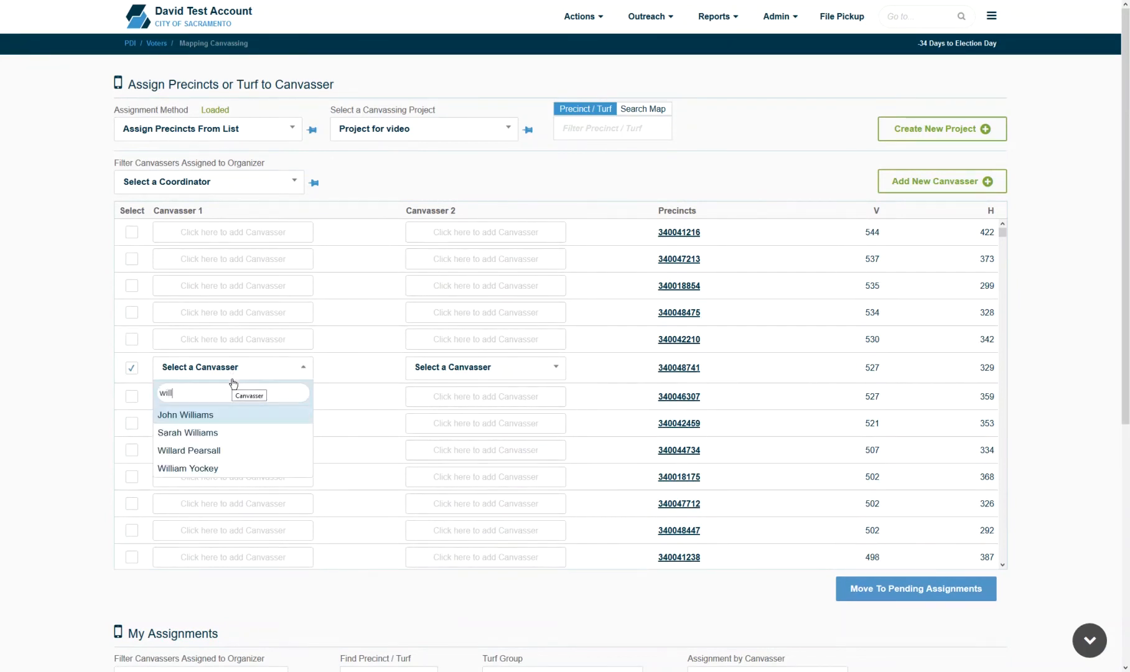
click(236, 413)
click(511, 373)
text(wil)
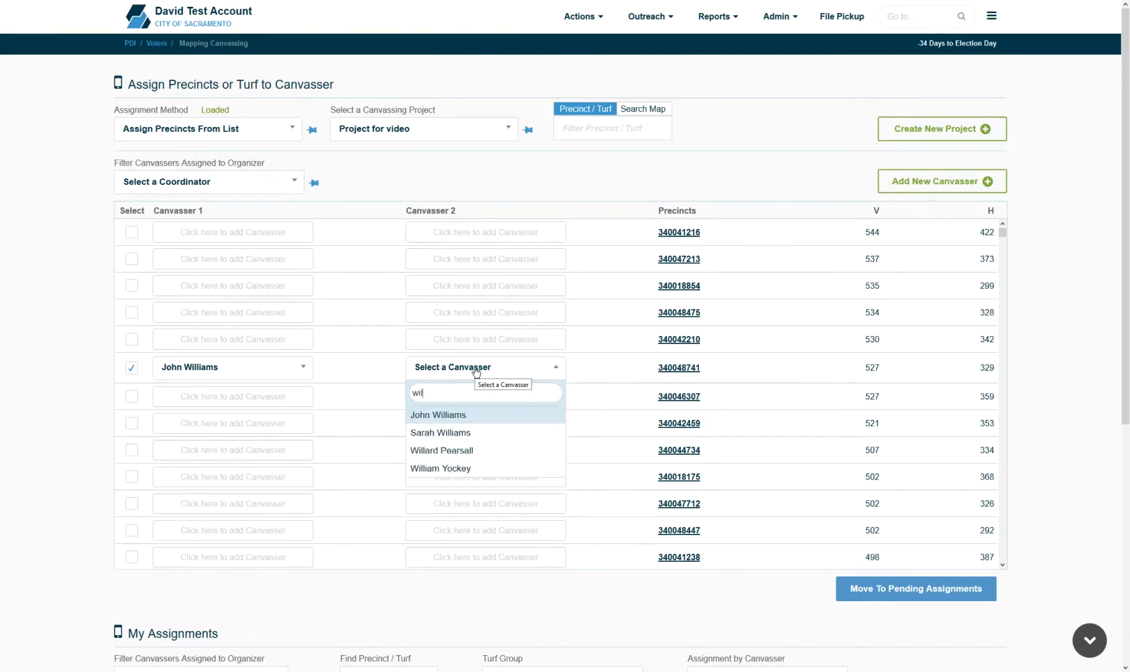
click(474, 468)
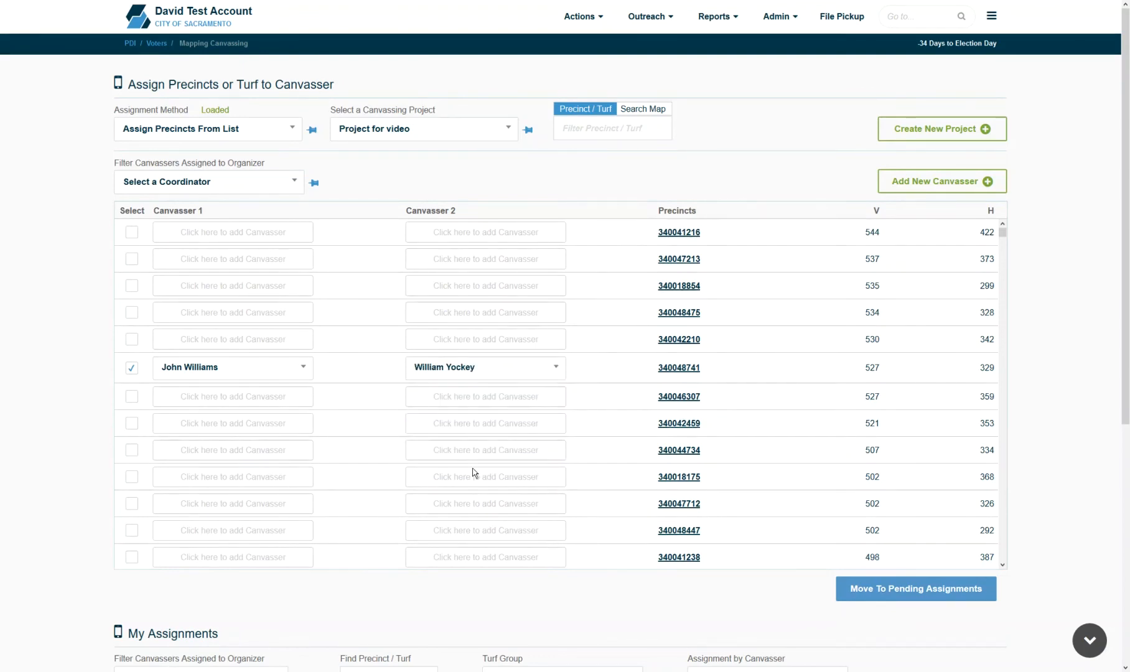
click(949, 591)
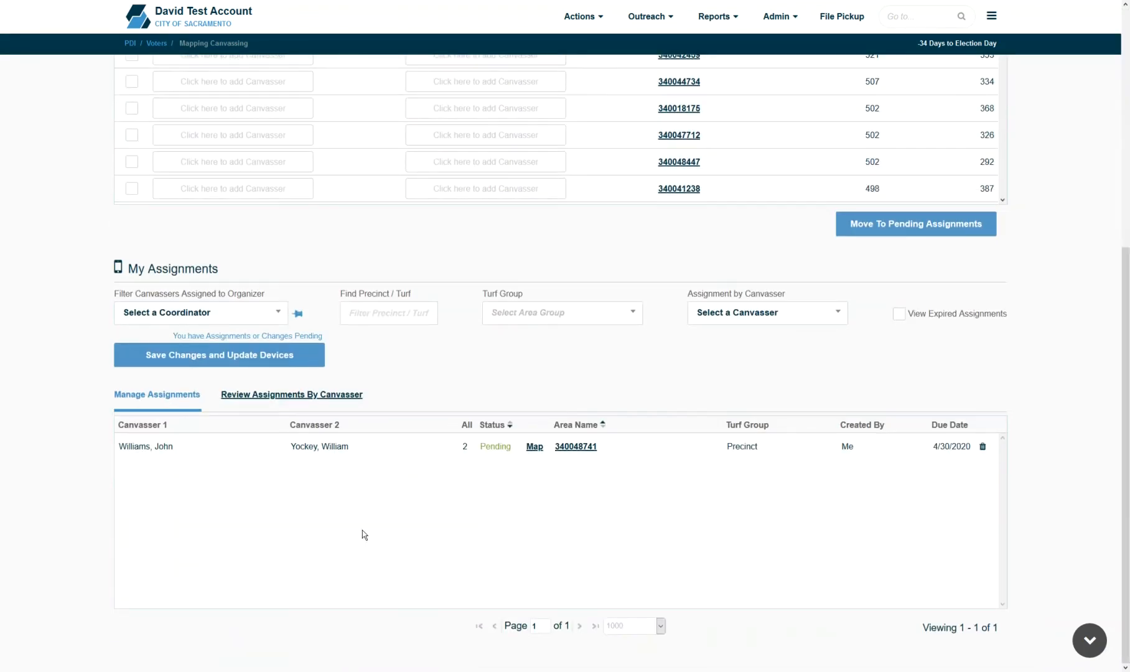
click(255, 359)
- Assign precinct 340042210 to two canvassers and save the assignment
scroll(225, 103, up, 5)
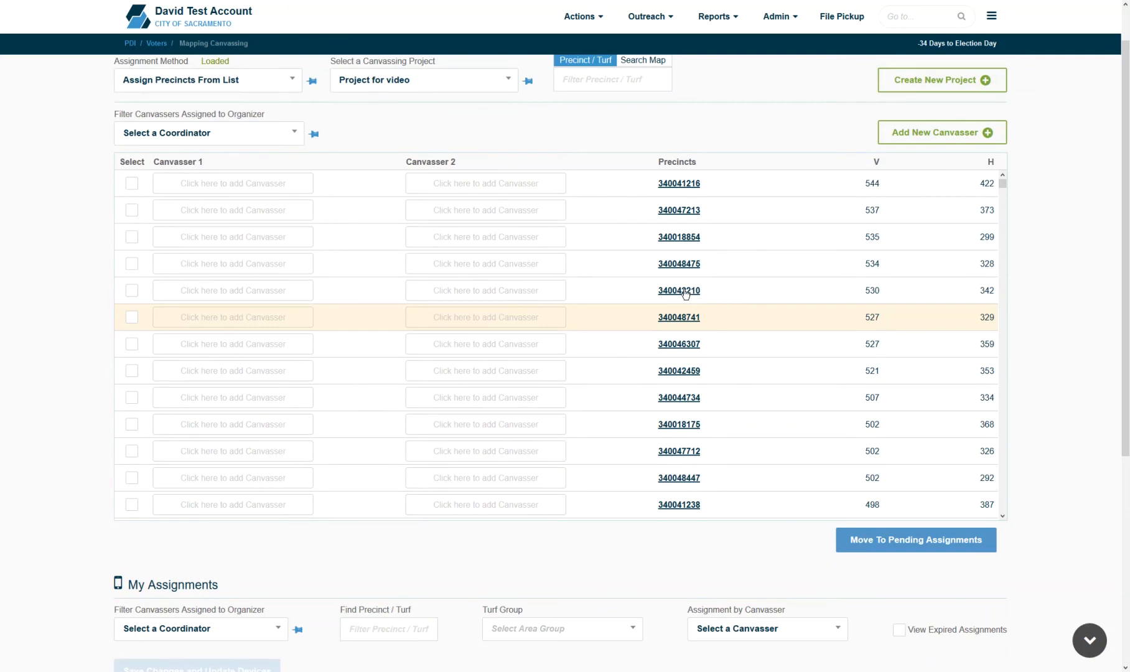
click(684, 294)
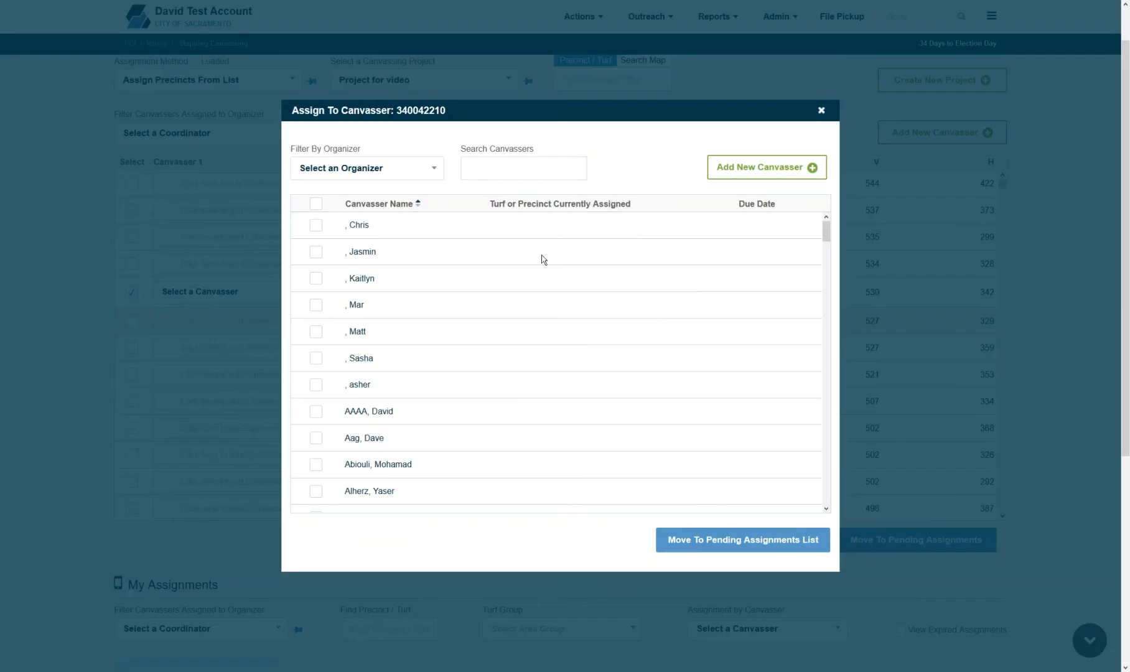
click(318, 362)
click(319, 385)
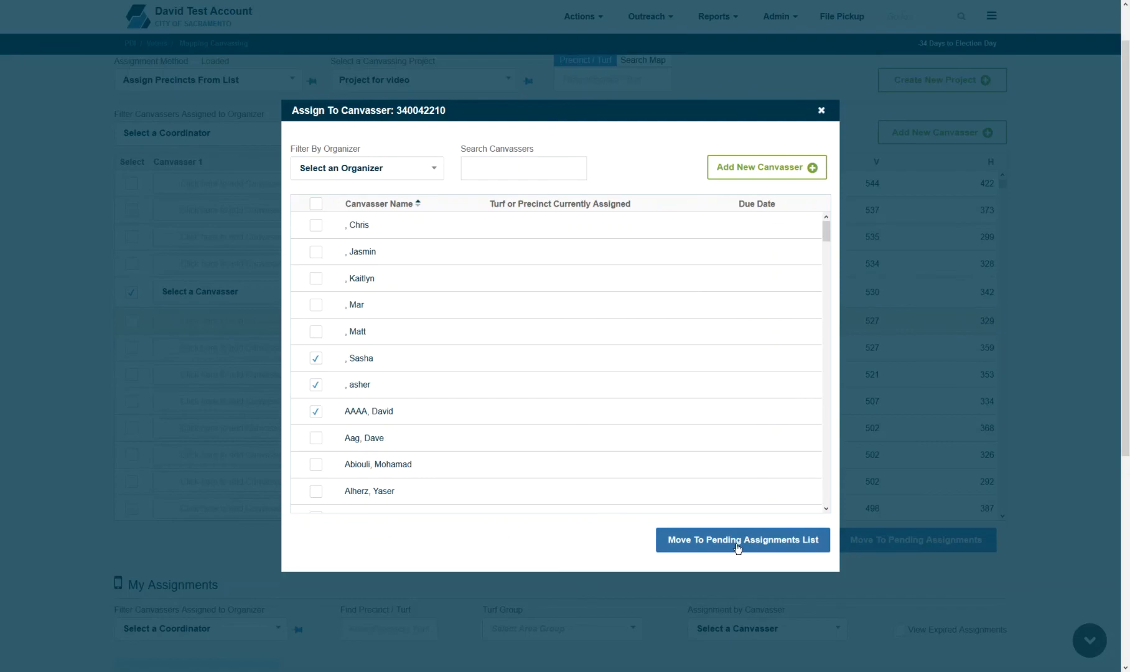
click(737, 548)
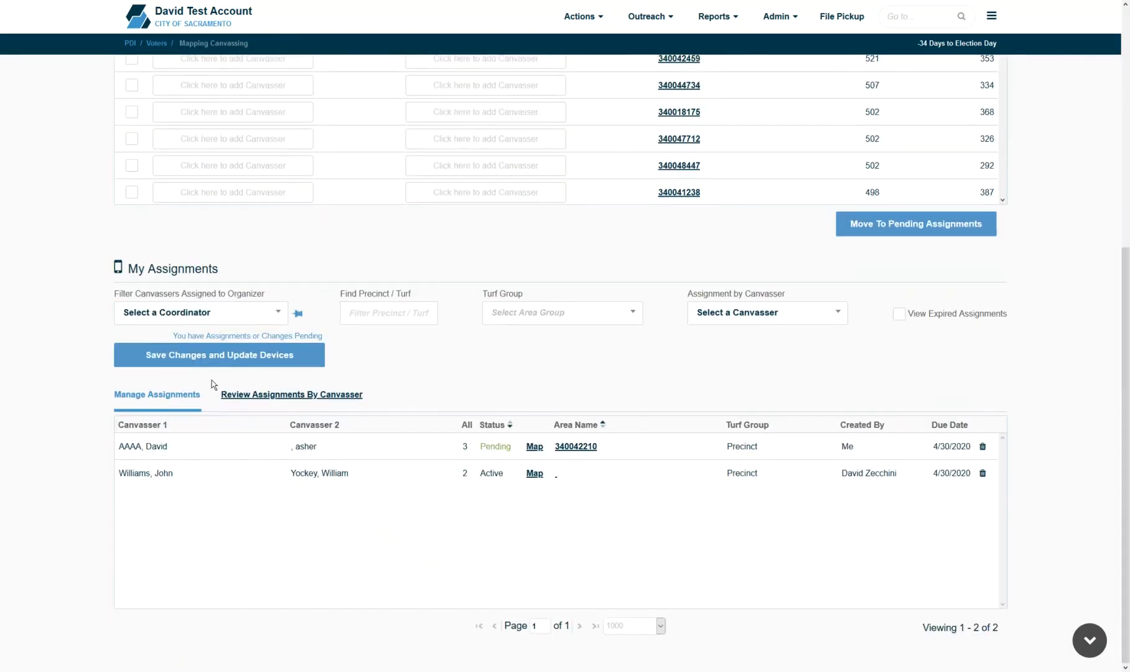
click(218, 357)
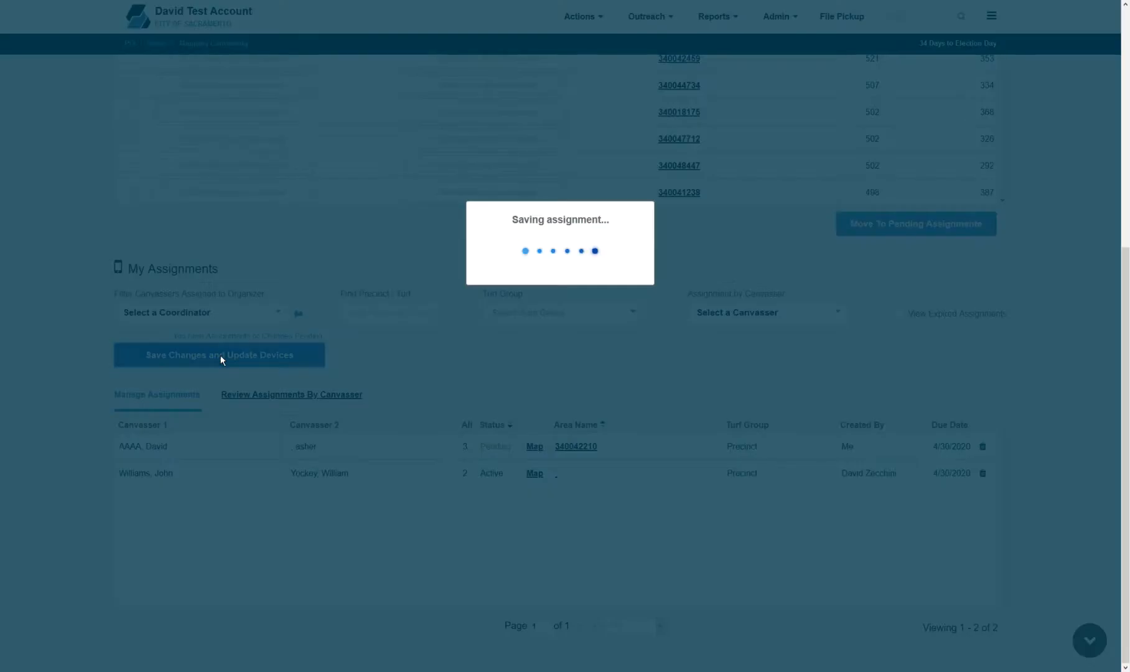
click(180, 128)
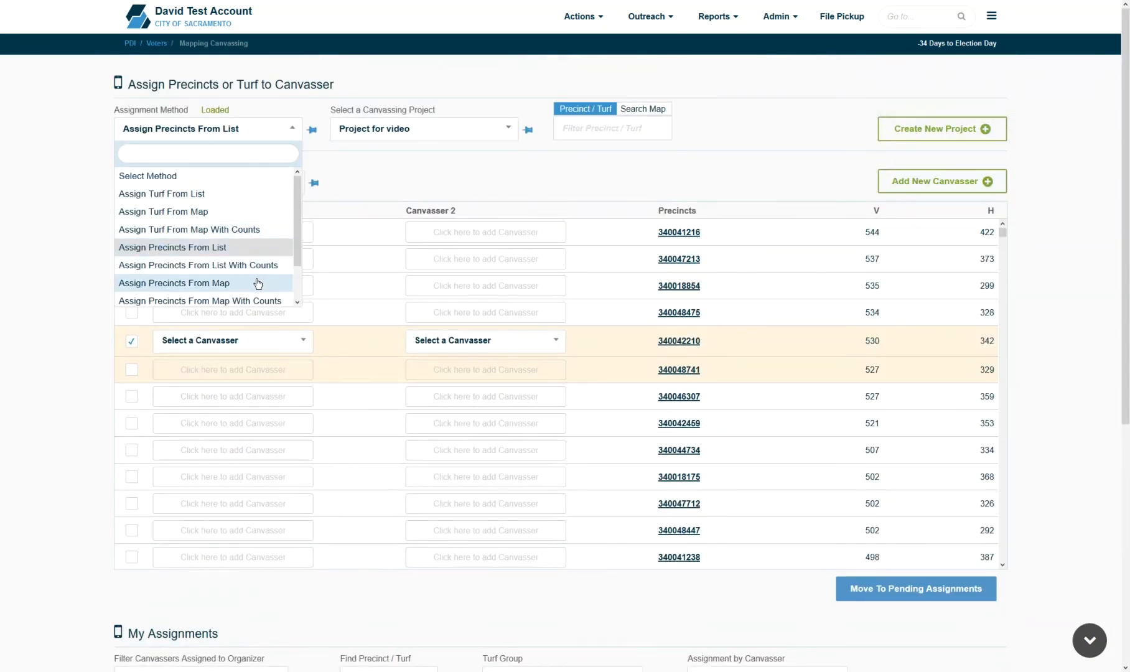
- Switch to Assign Precincts From Map and zoom to street level in east Sacramento
click(217, 284)
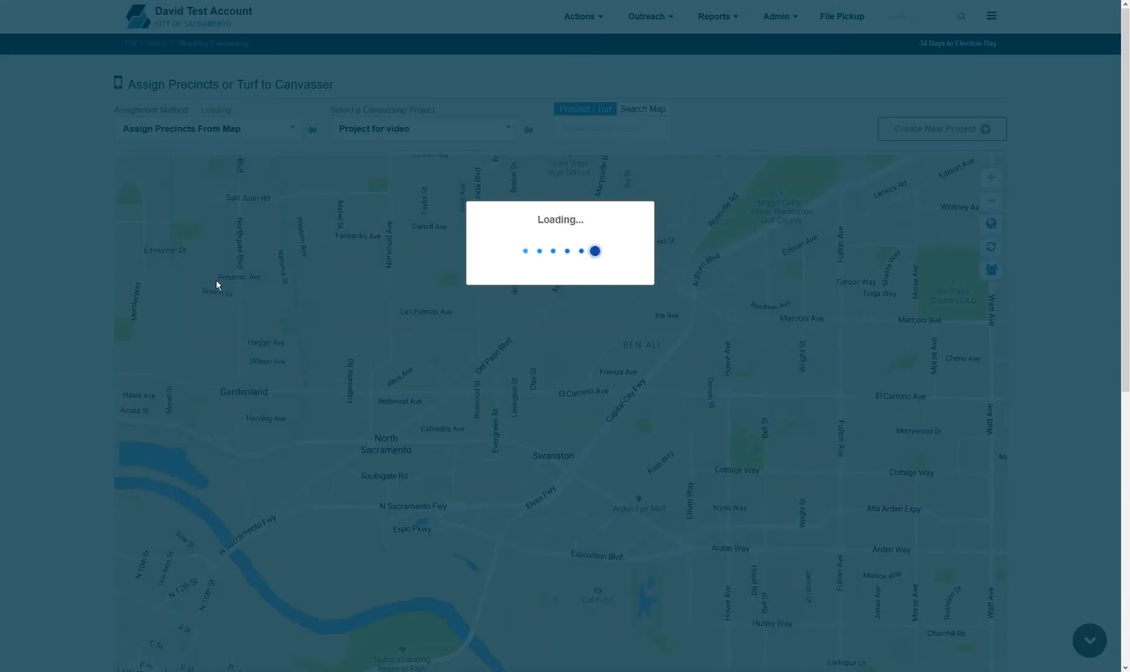
drag(750, 362, 836, 350)
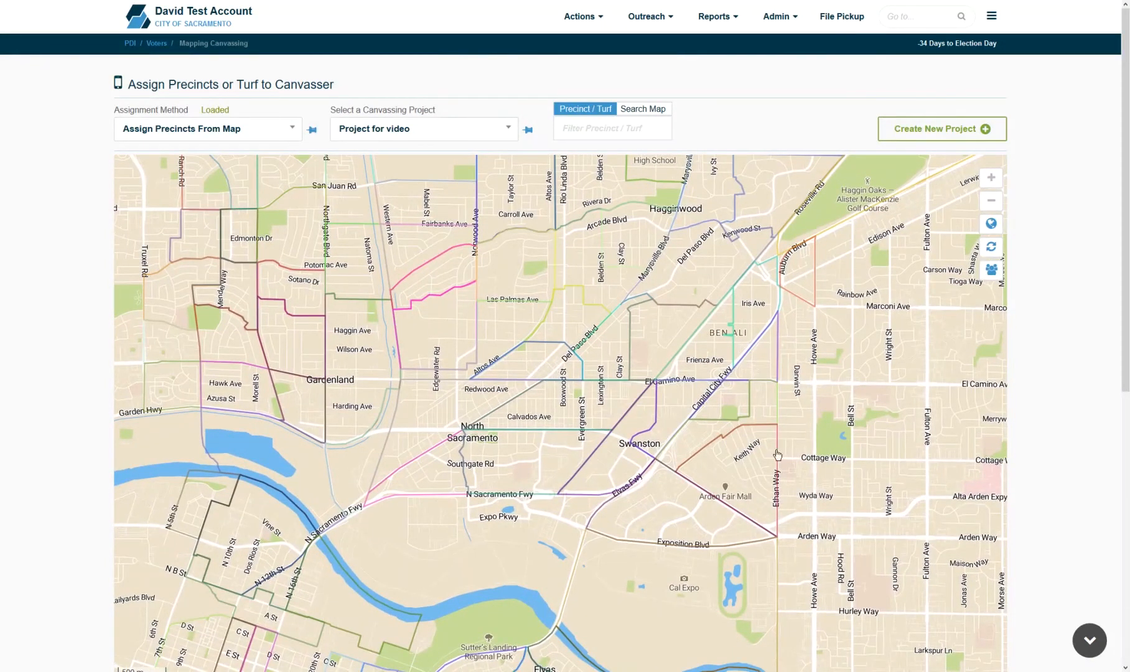
drag(907, 461, 849, 274)
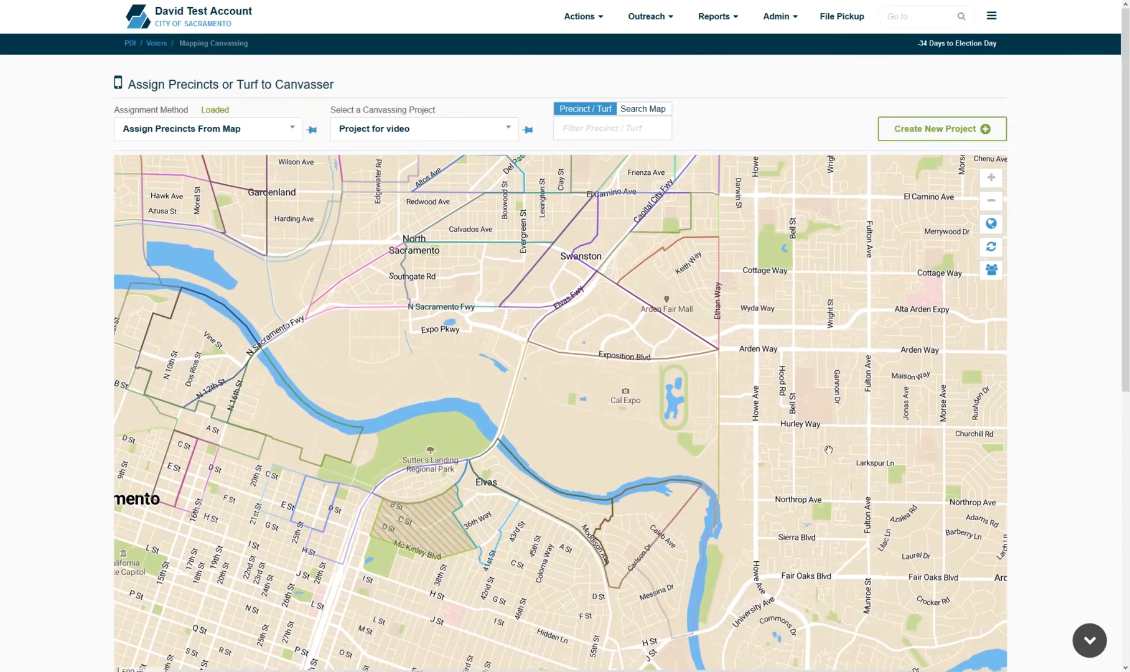
drag(825, 400, 854, 357)
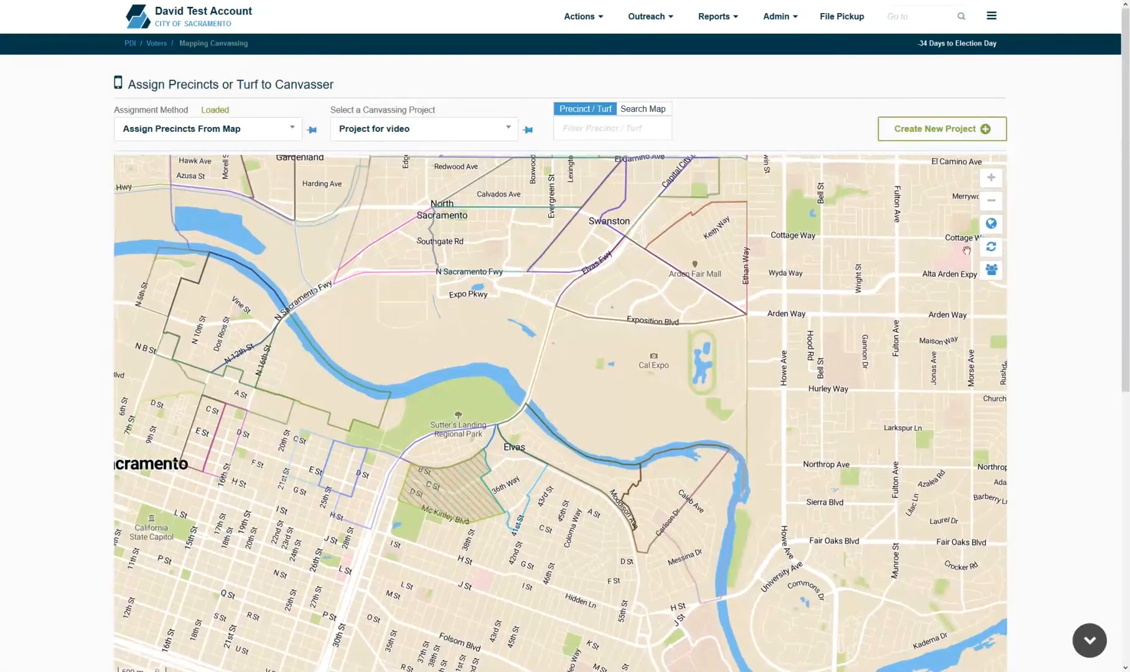
click(991, 201)
click(991, 201)
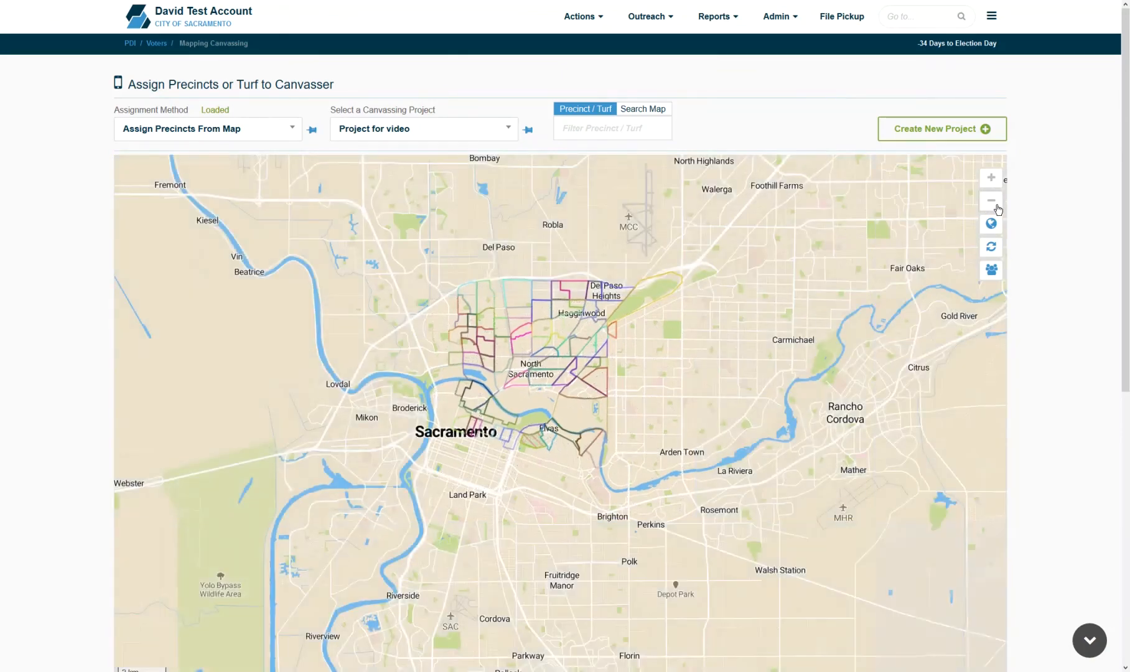
click(996, 206)
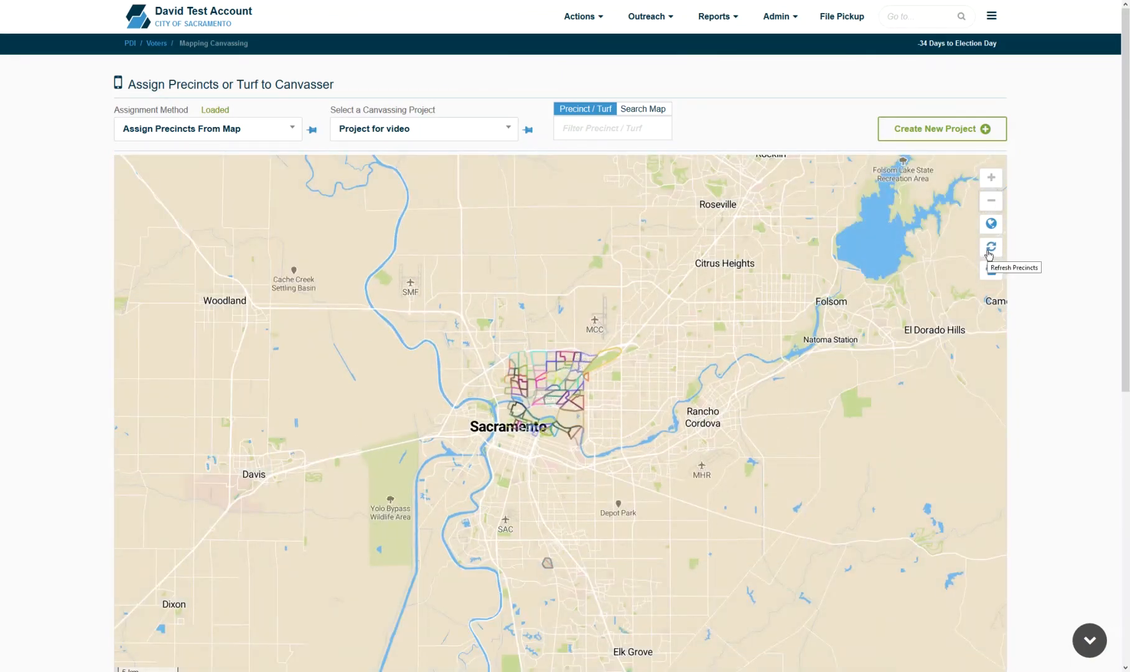
click(990, 247)
scroll(932, 283, down, 1)
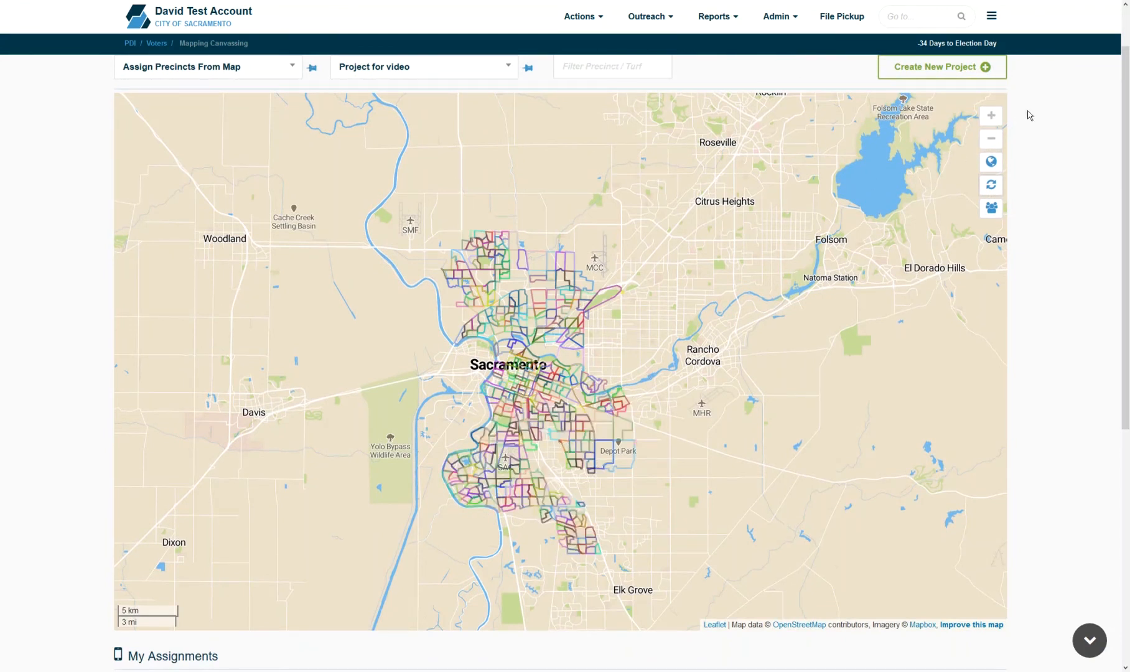
click(990, 116)
click(991, 116)
click(991, 116)
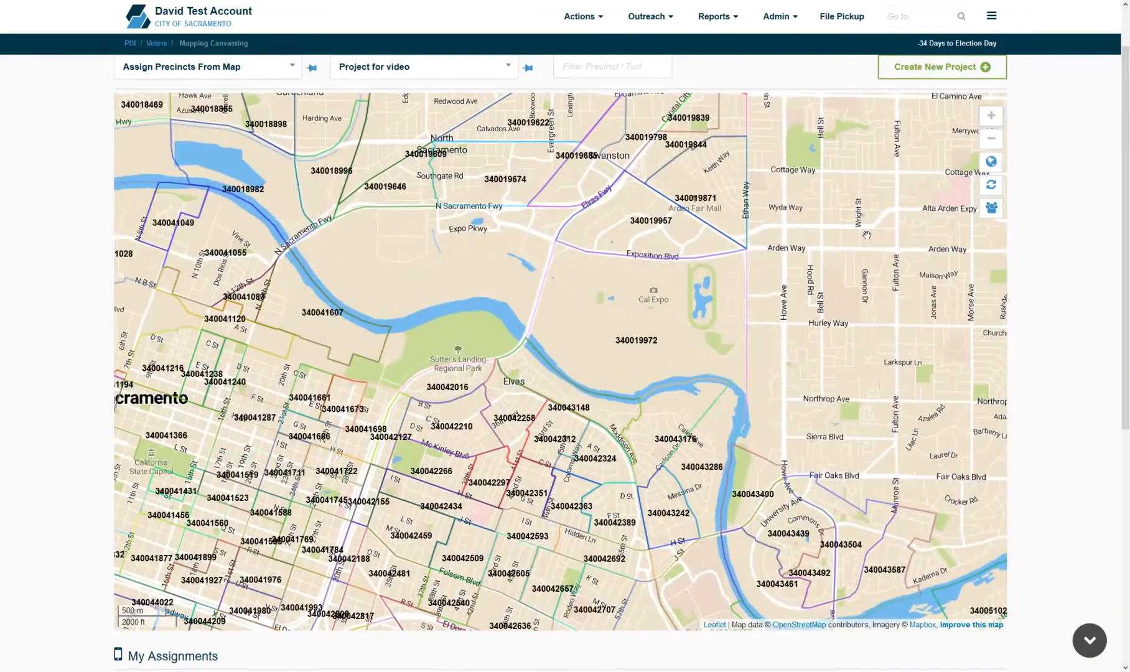
- Assign precinct 340042258 to a canvasser and save with device update
click(516, 412)
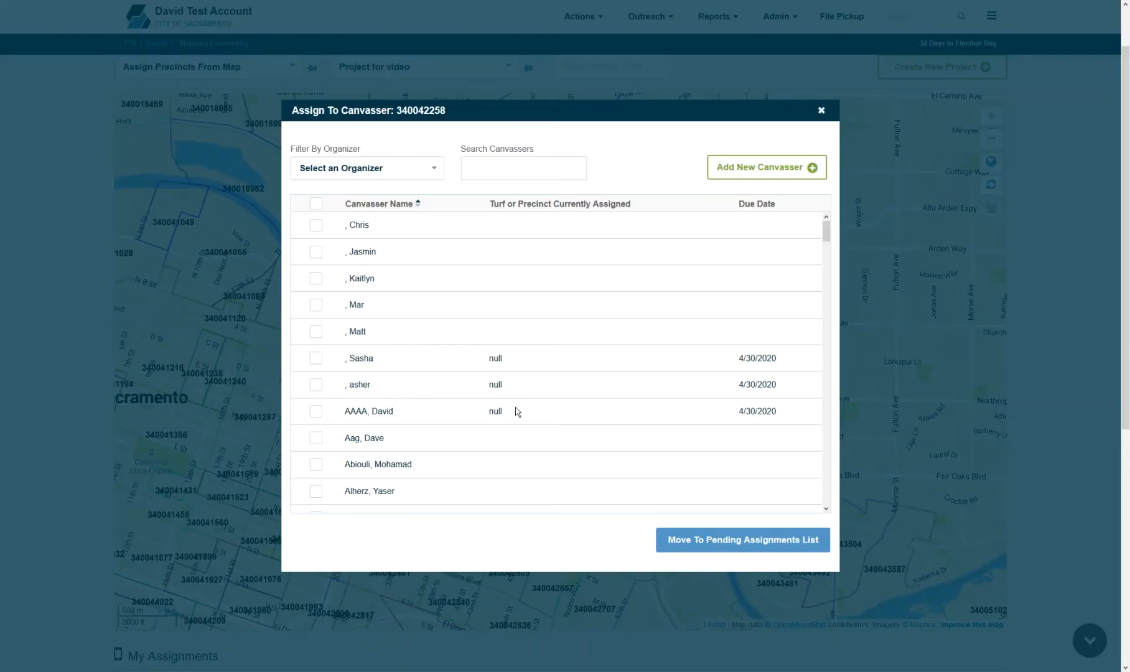
click(316, 252)
click(771, 545)
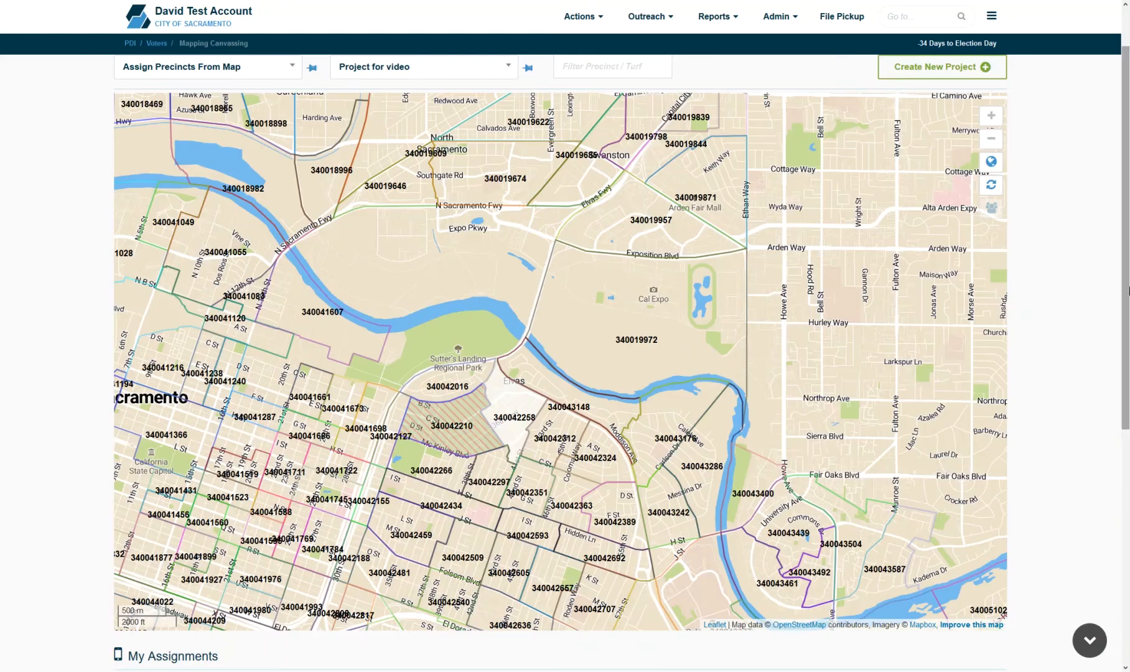
drag(1127, 318, 1125, 554)
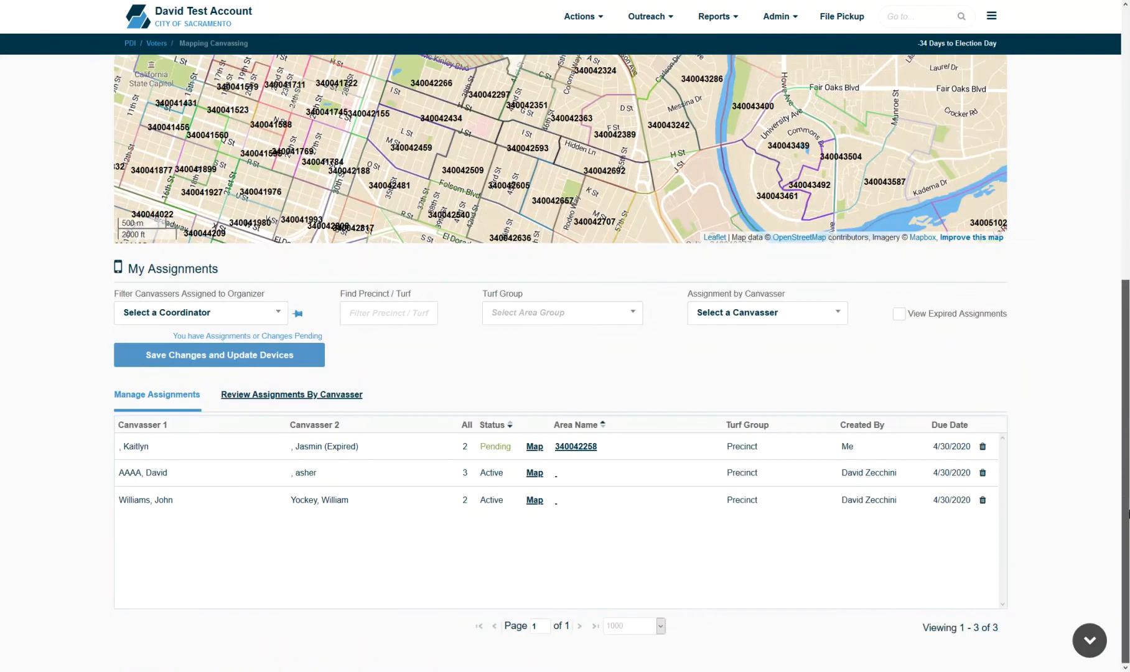
click(254, 356)
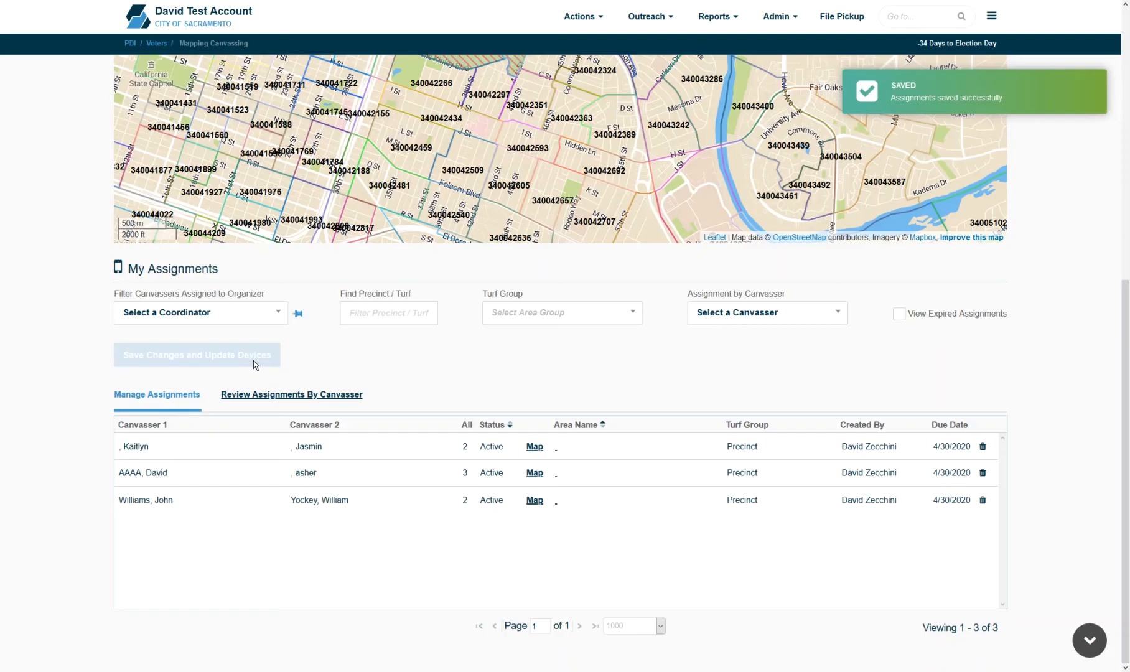
drag(1125, 401, 1128, 181)
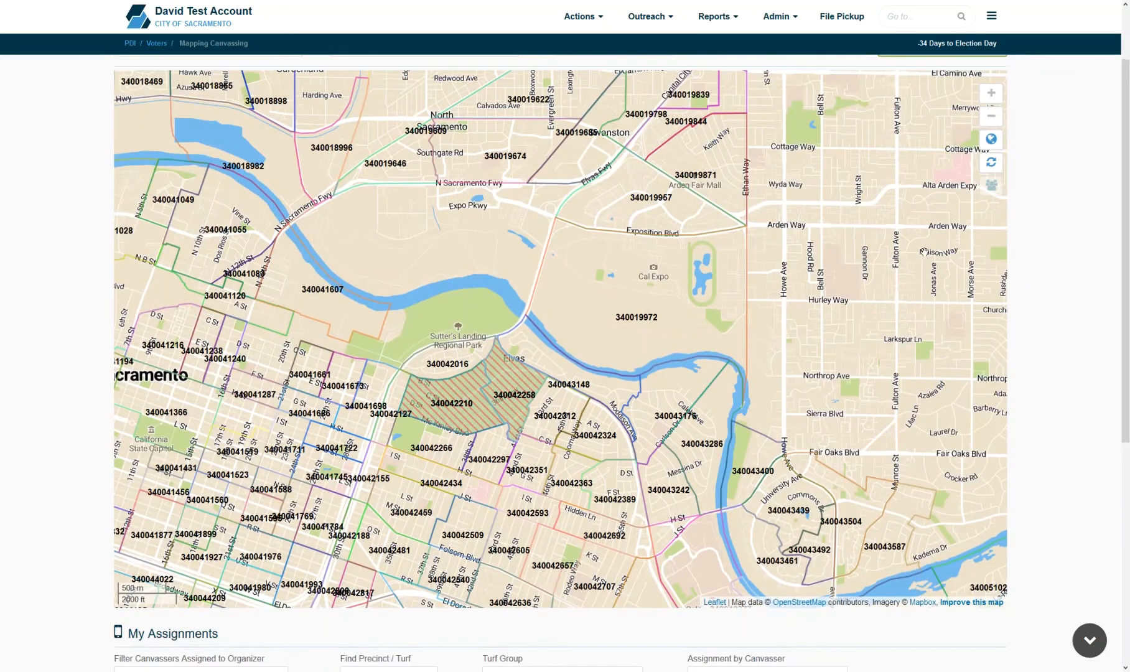
- Assign precincts 340019972, 340043176 and 340043286 to a canvasser and save
click(615, 340)
click(661, 391)
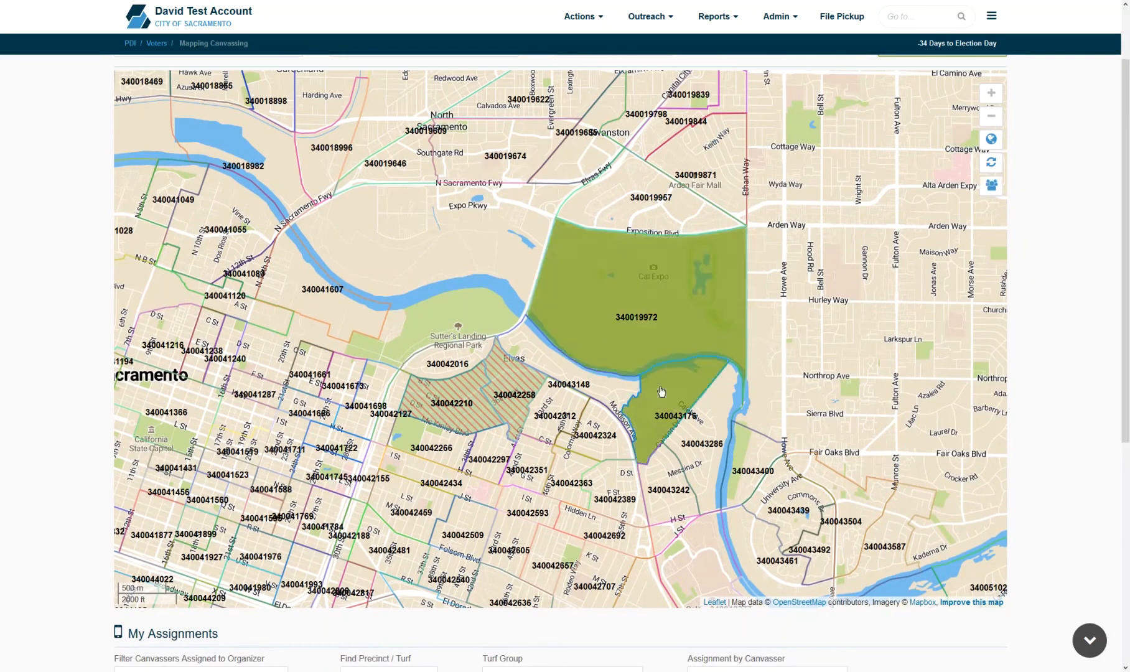
click(724, 455)
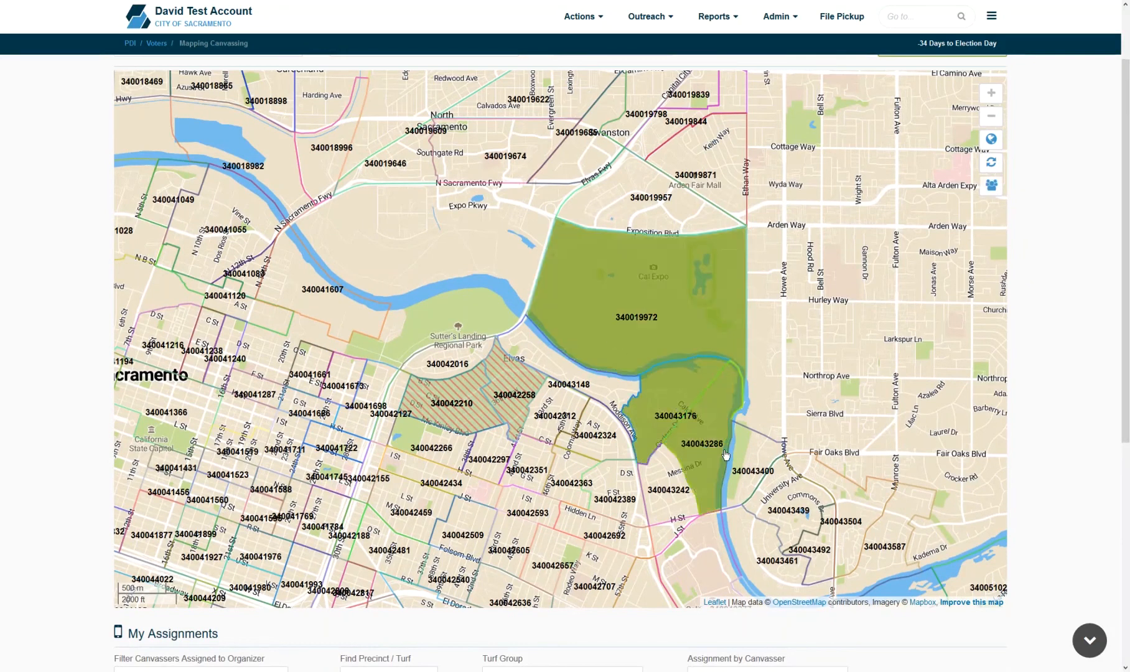
click(994, 189)
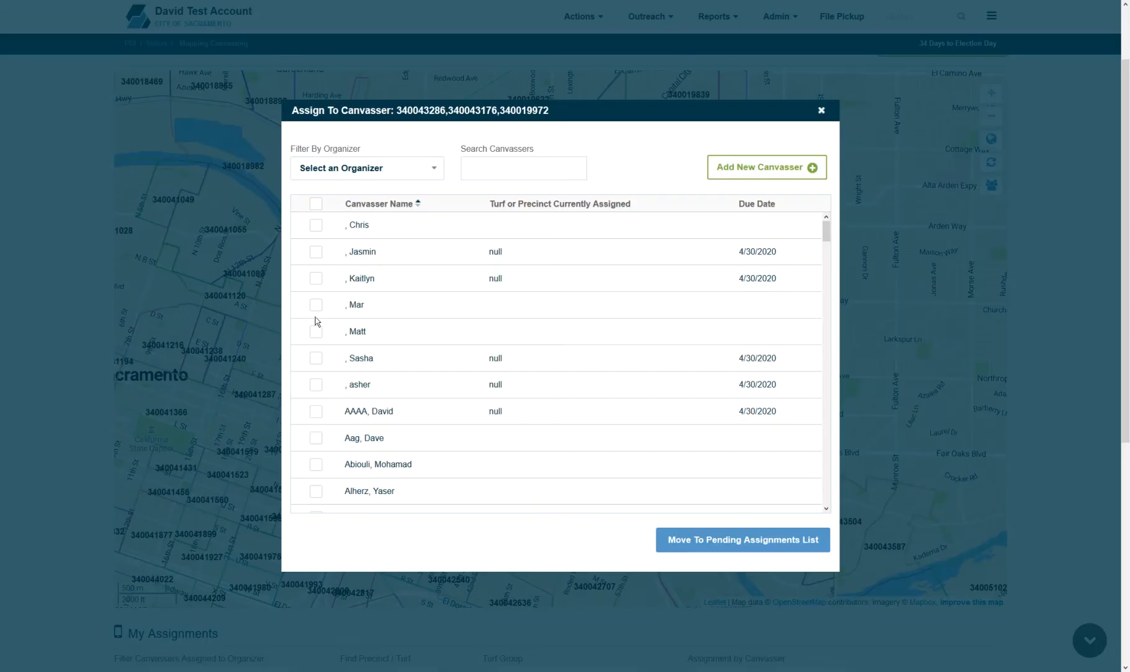
click(314, 309)
click(749, 551)
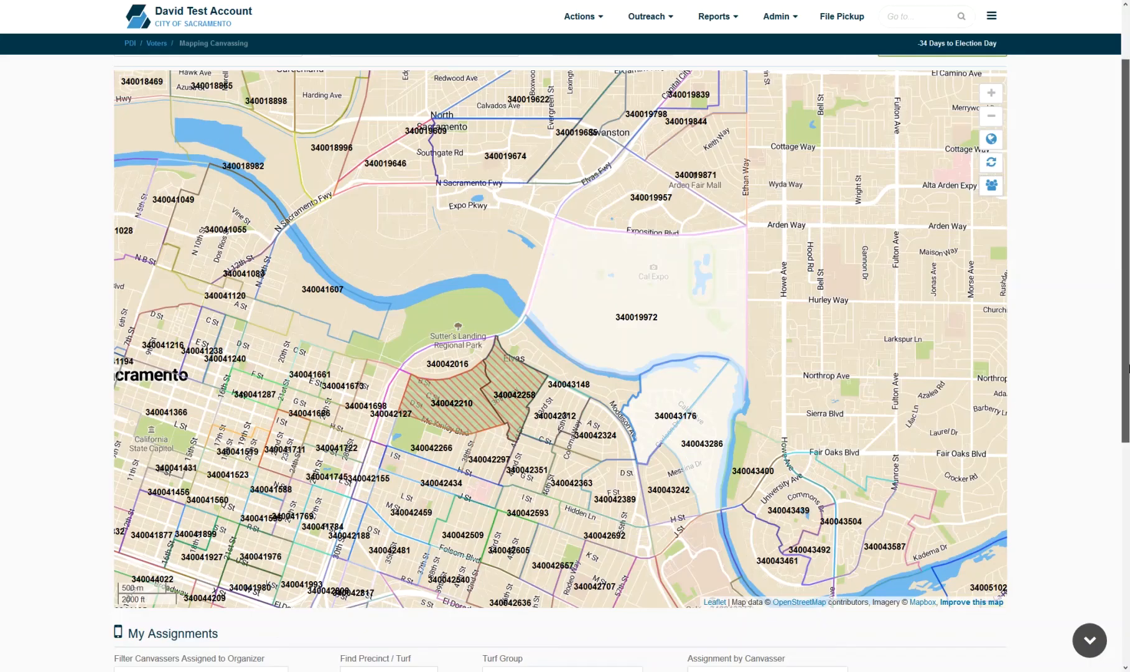
drag(1125, 291, 1125, 517)
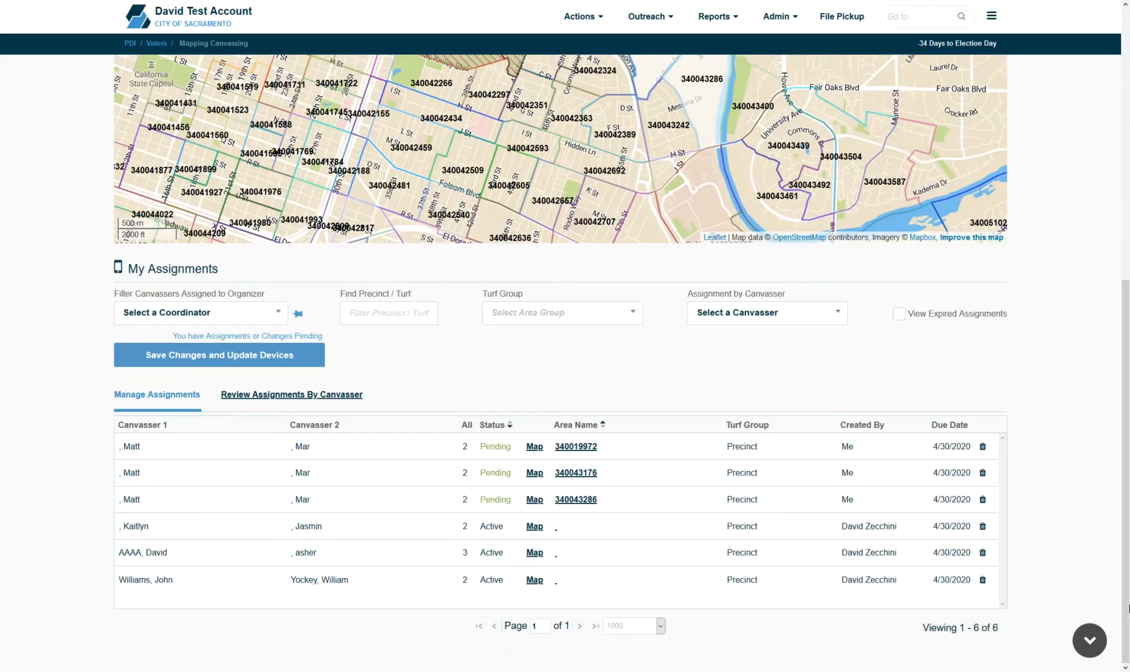
click(279, 359)
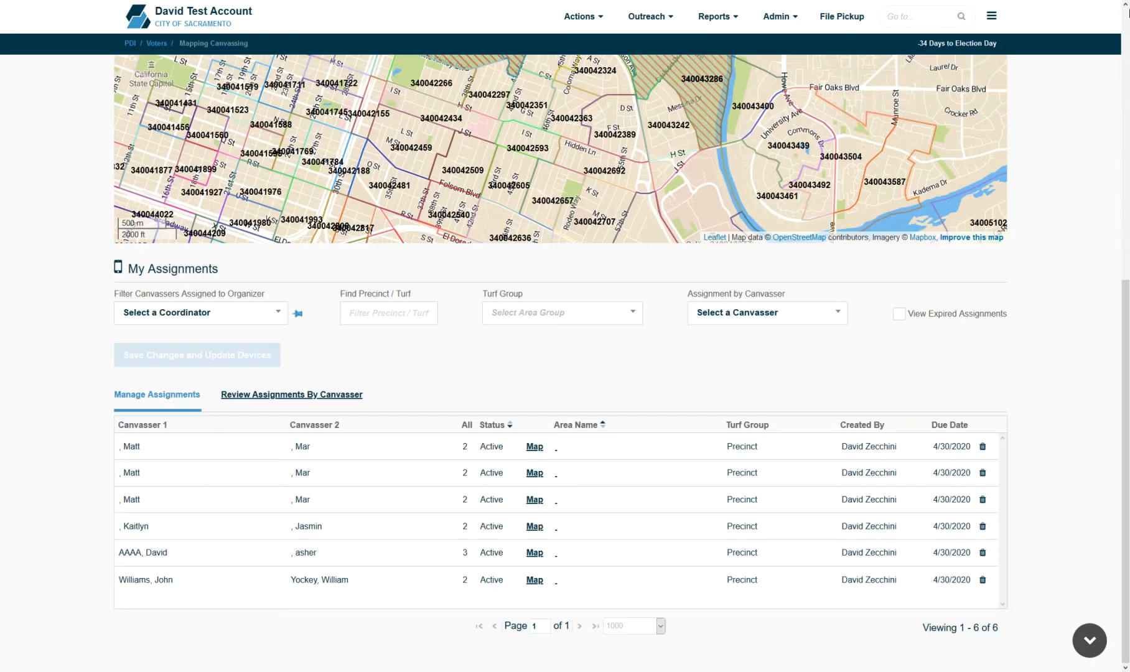
- Delete the first assignment in the list and save the change
mouse_move(1126, 327)
mouse_down()
mouse_move(1126, 55)
mouse_move(1126, 327)
mouse_up()
click(983, 447)
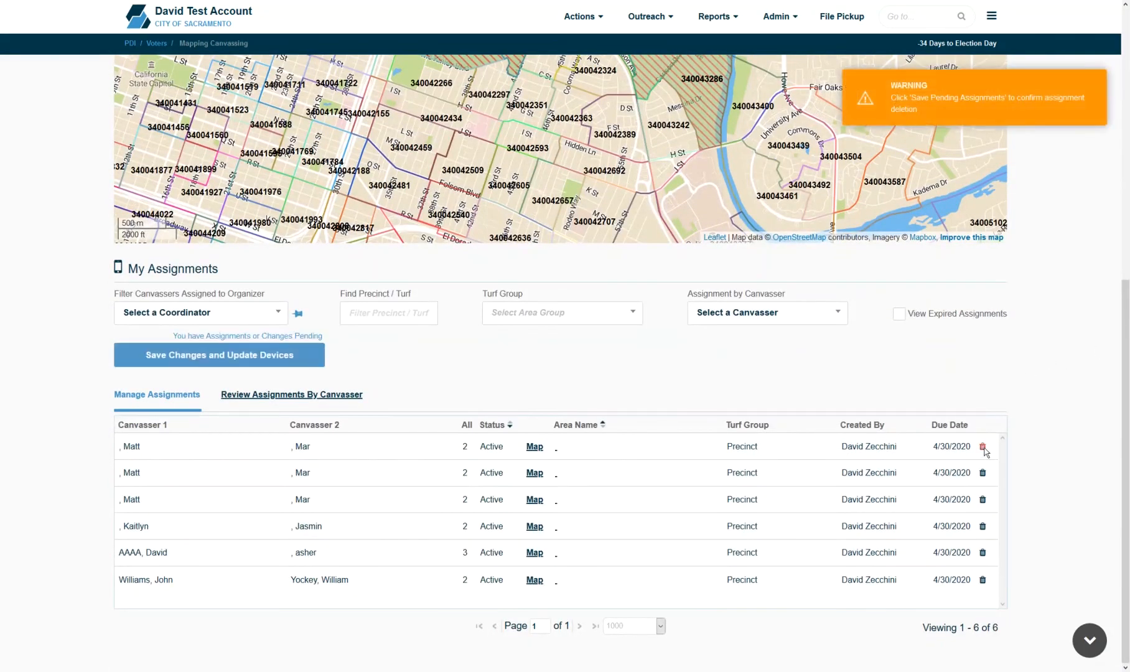
click(247, 362)
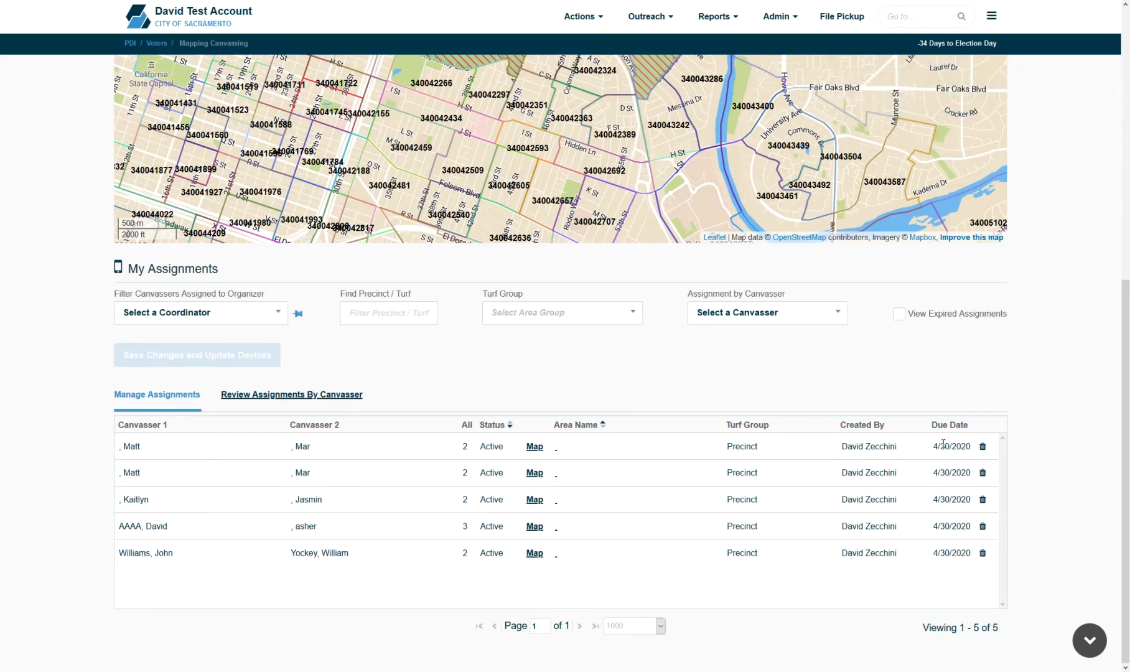
- Change the first assignment's due date to 5/19/2020 and save the change
click(943, 445)
click(1085, 473)
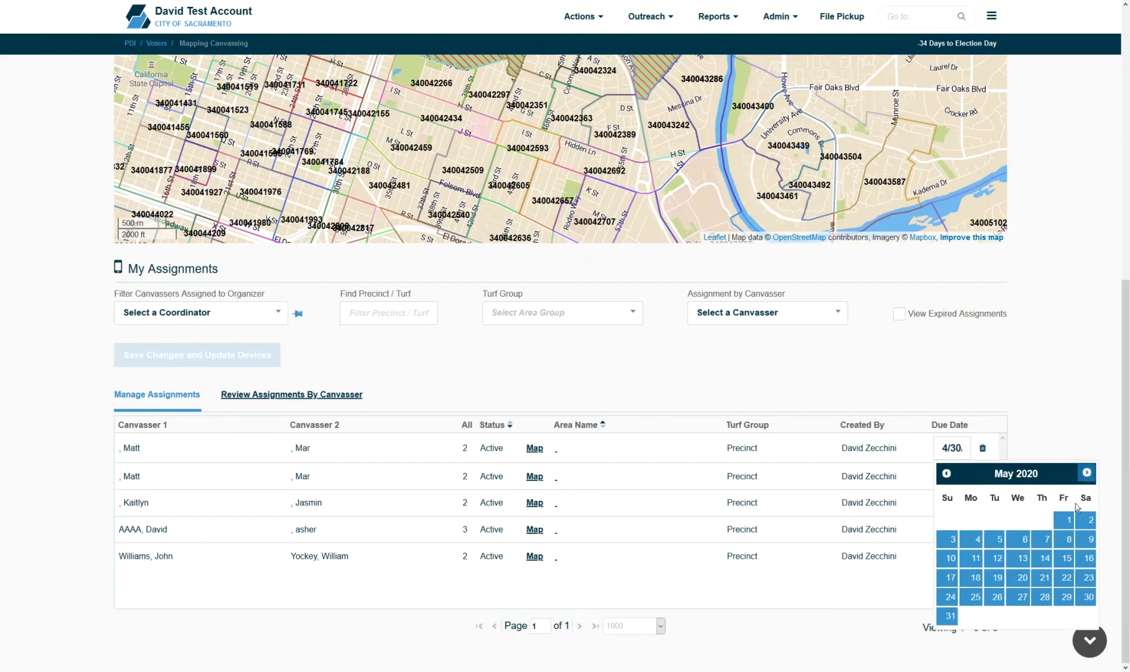
click(996, 577)
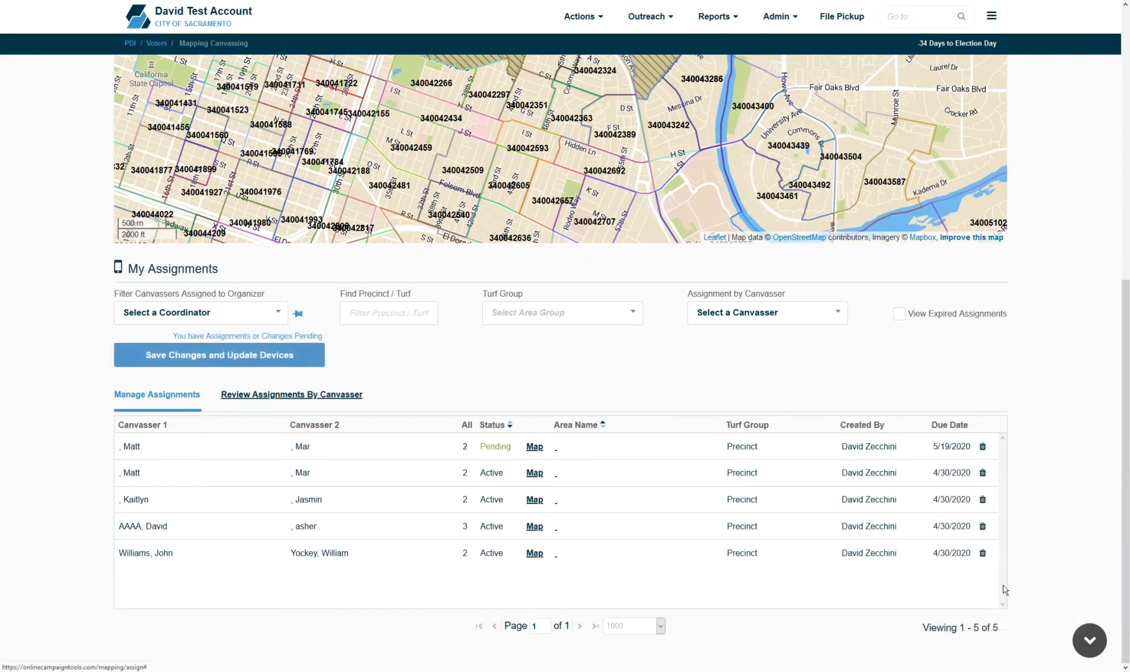
click(246, 356)
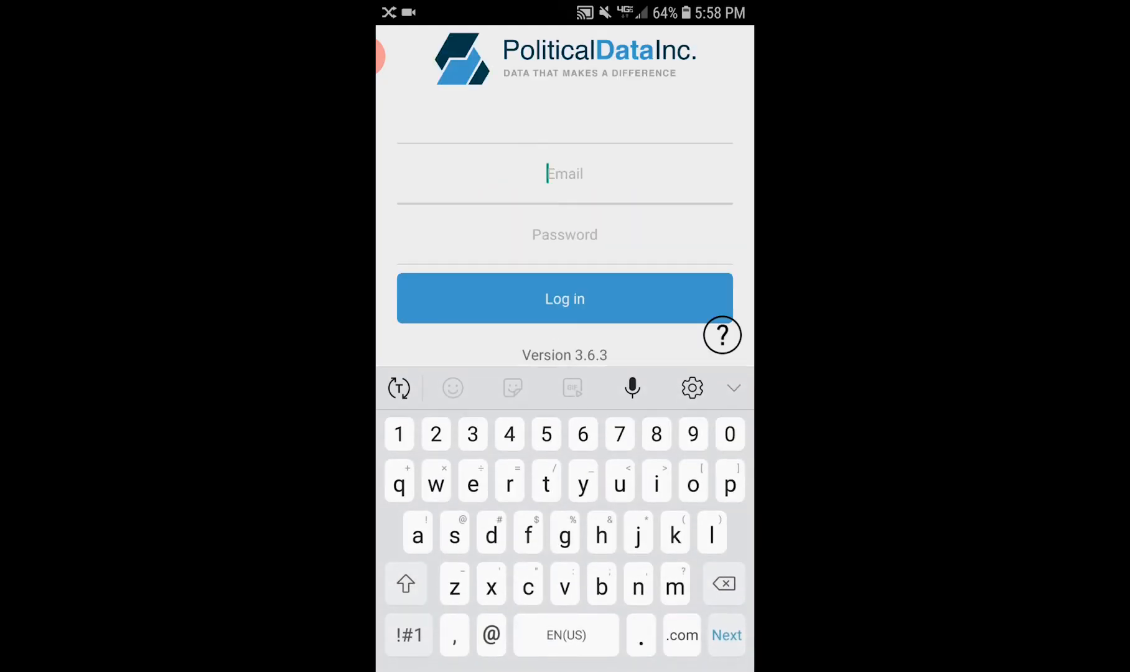
- Log into the PDI mobile app with the account e-mail and password
text(da)
click(570, 388)
click(564, 234)
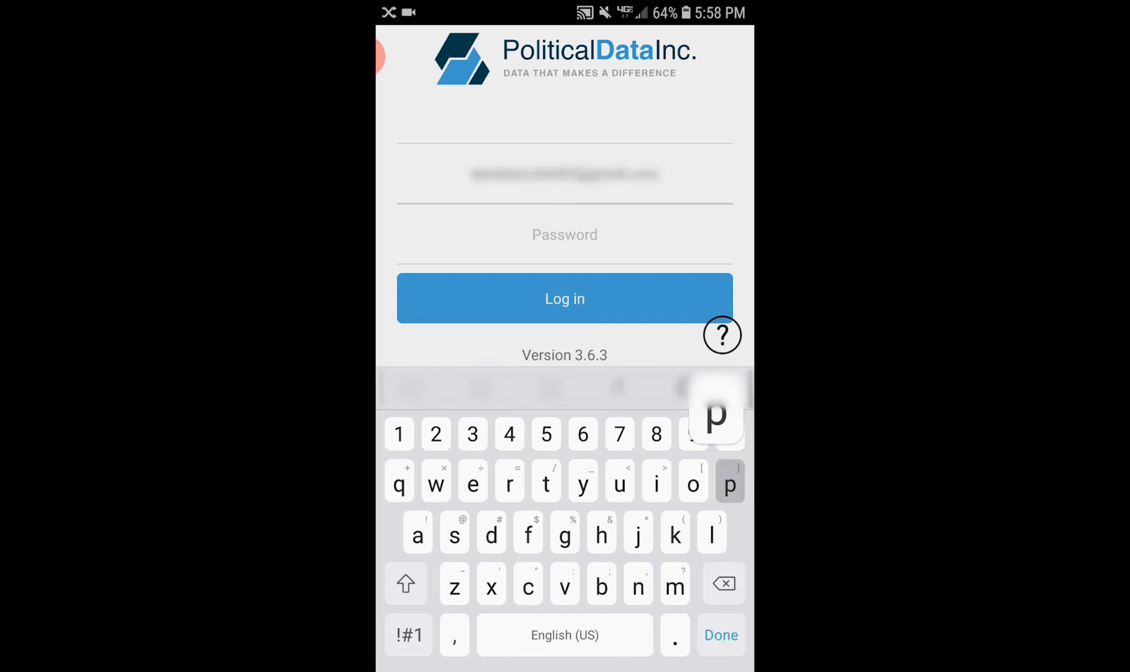
text(password)
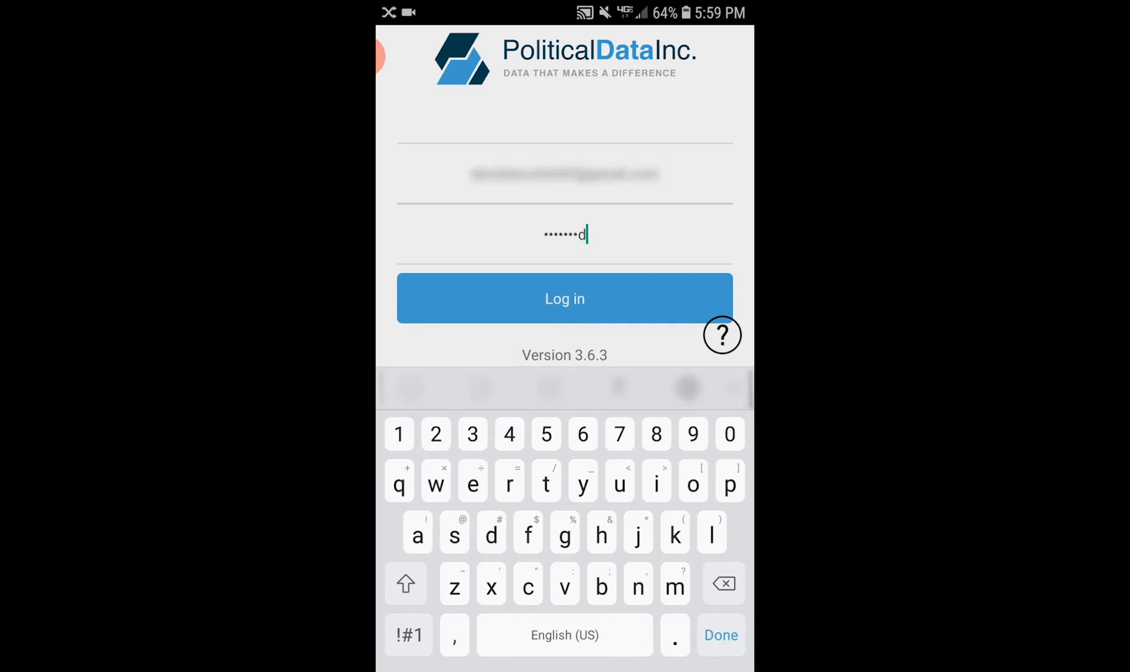
click(564, 299)
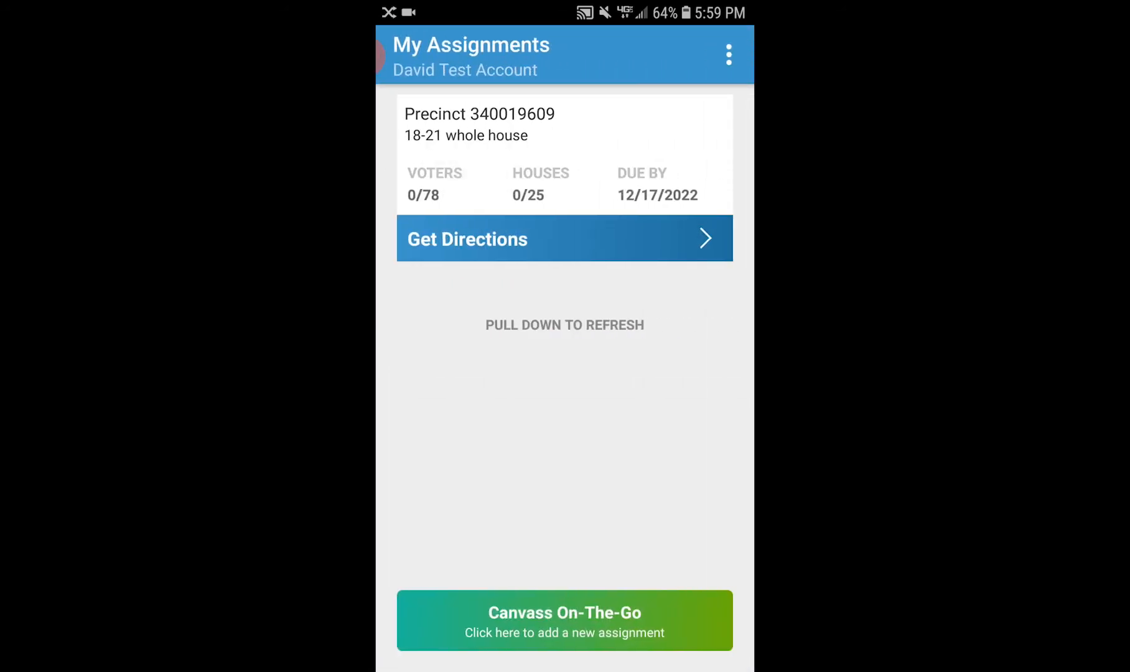
- Open Precinct 340019609, expand Colfax St, and open its first household
click(565, 155)
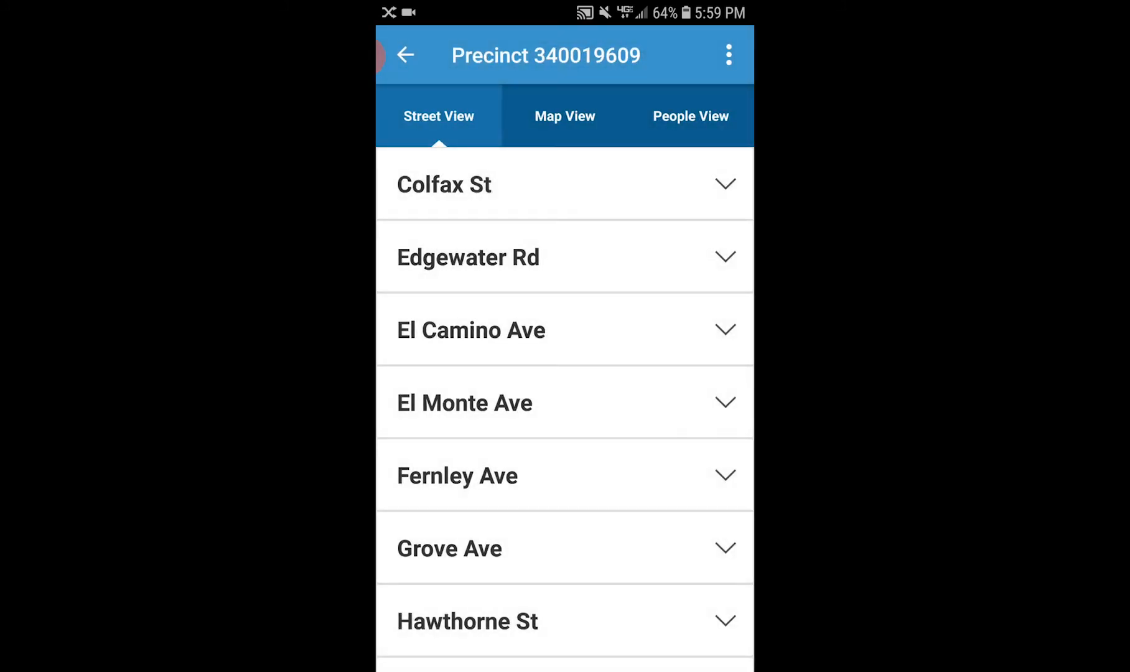
scroll(565, 404, down, 3)
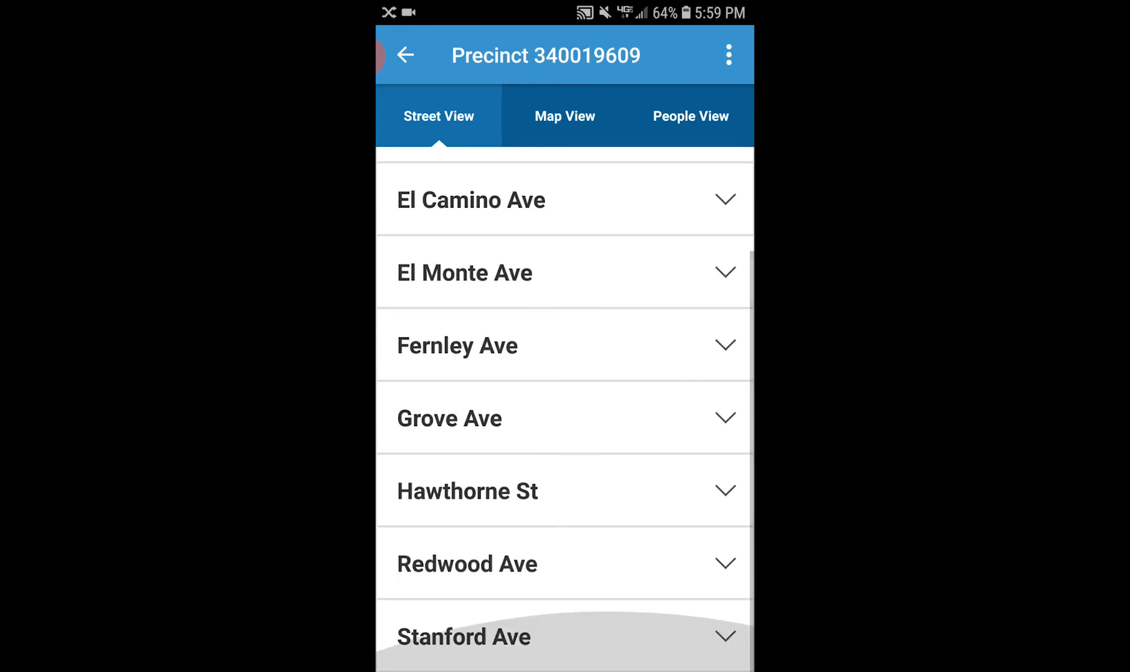
scroll(565, 405, up, 1)
scroll(565, 404, up, 2)
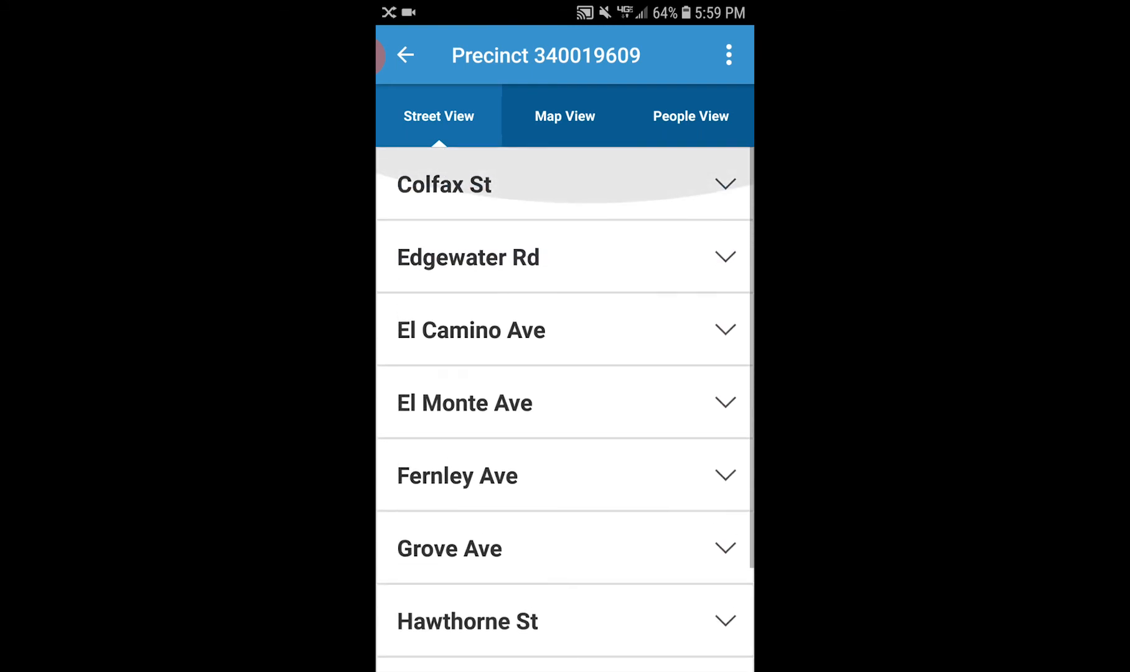
click(565, 184)
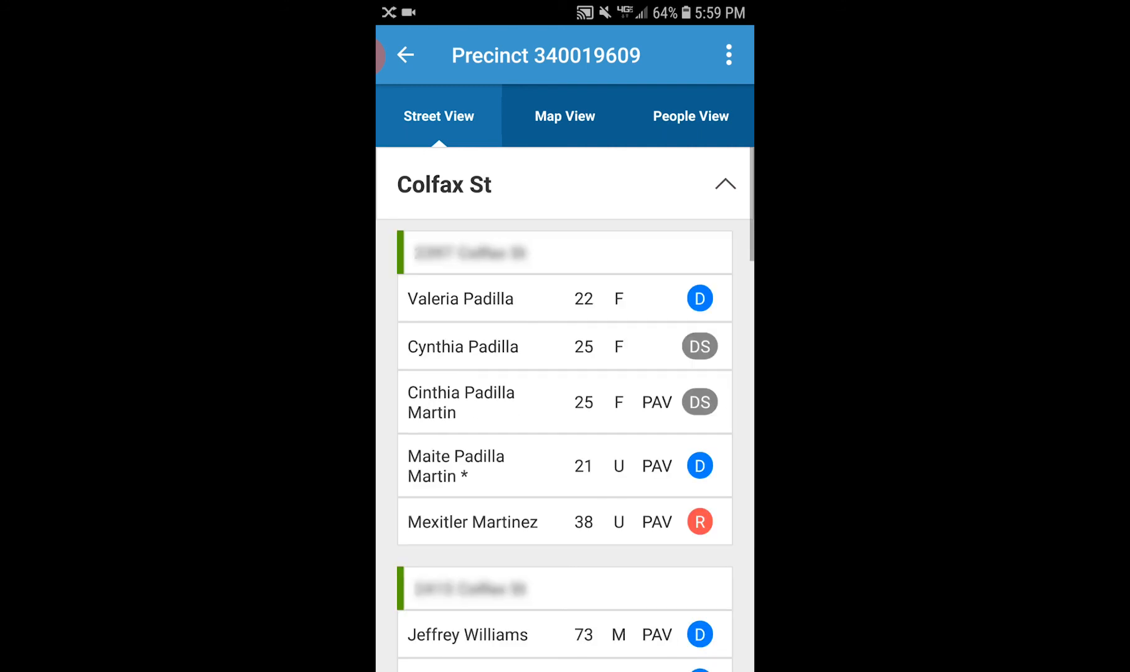
scroll(564, 405, down, 4)
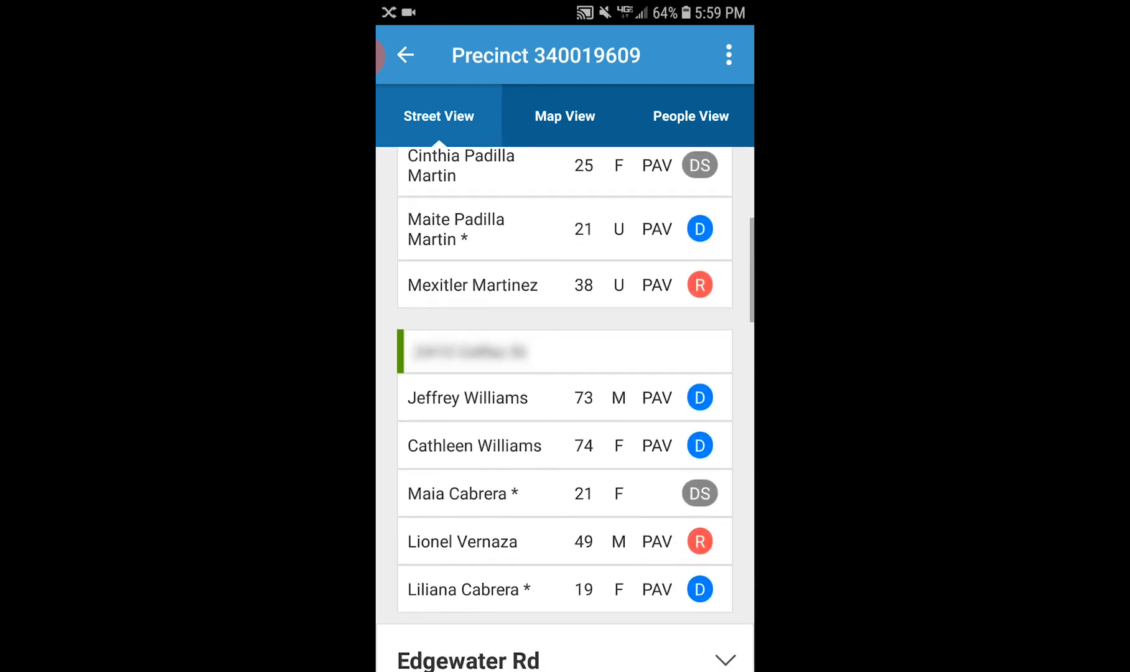
scroll(565, 404, down, 3)
scroll(565, 404, up, 4)
scroll(565, 404, up, 3)
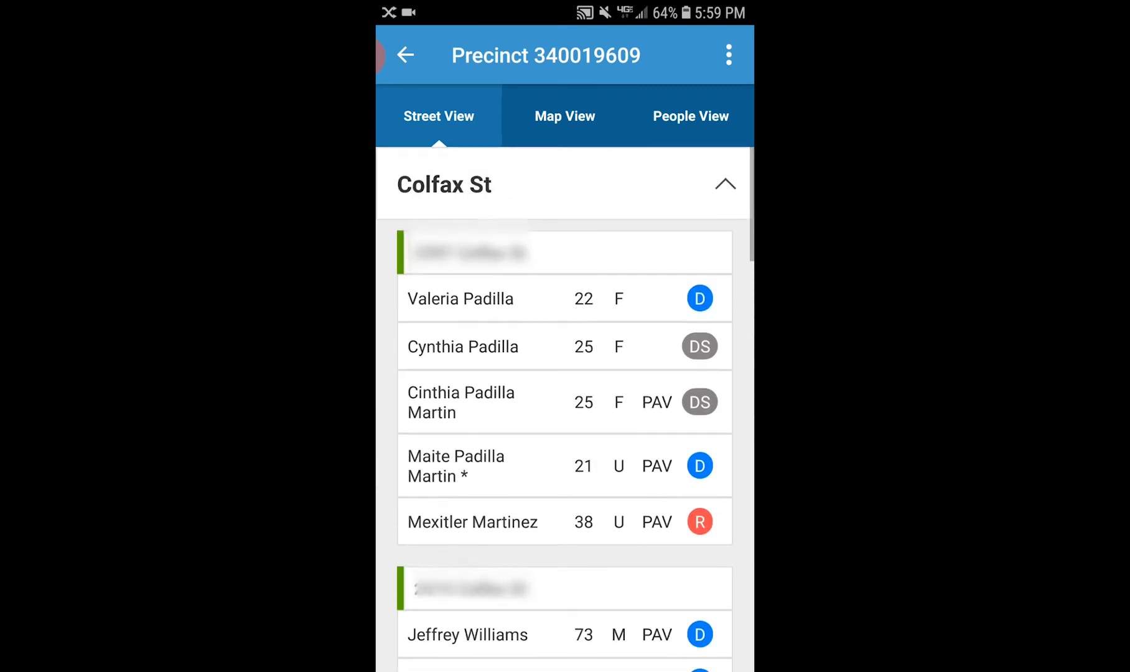
click(564, 387)
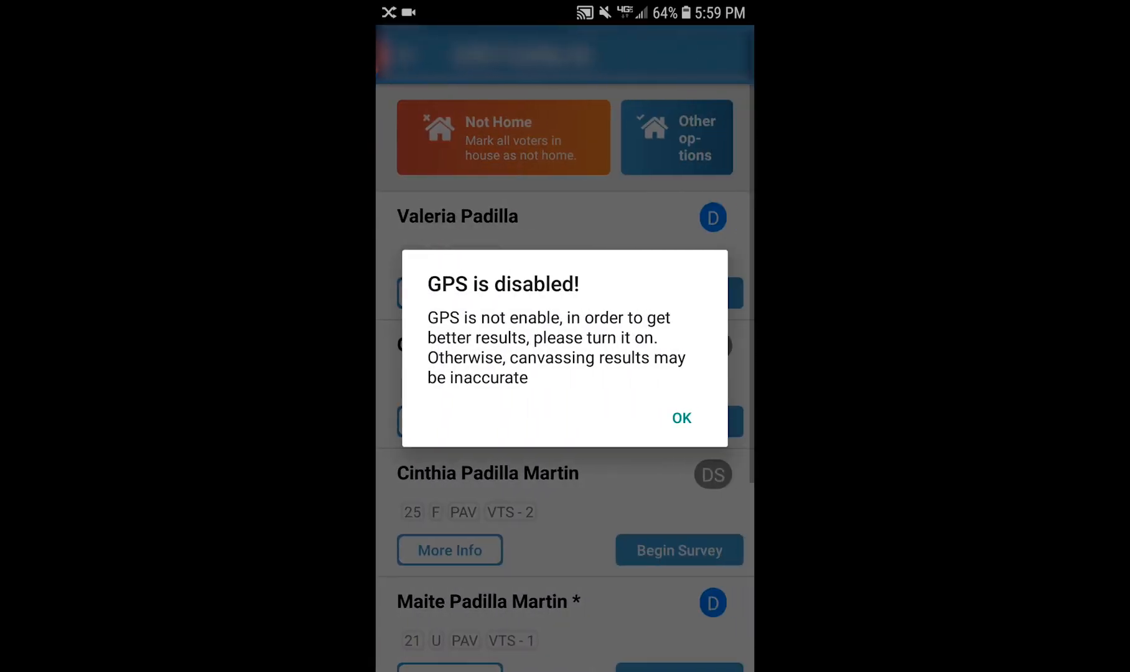
- Dismiss the GPS warning and start the first voter's survey, answering Strong Support
click(682, 418)
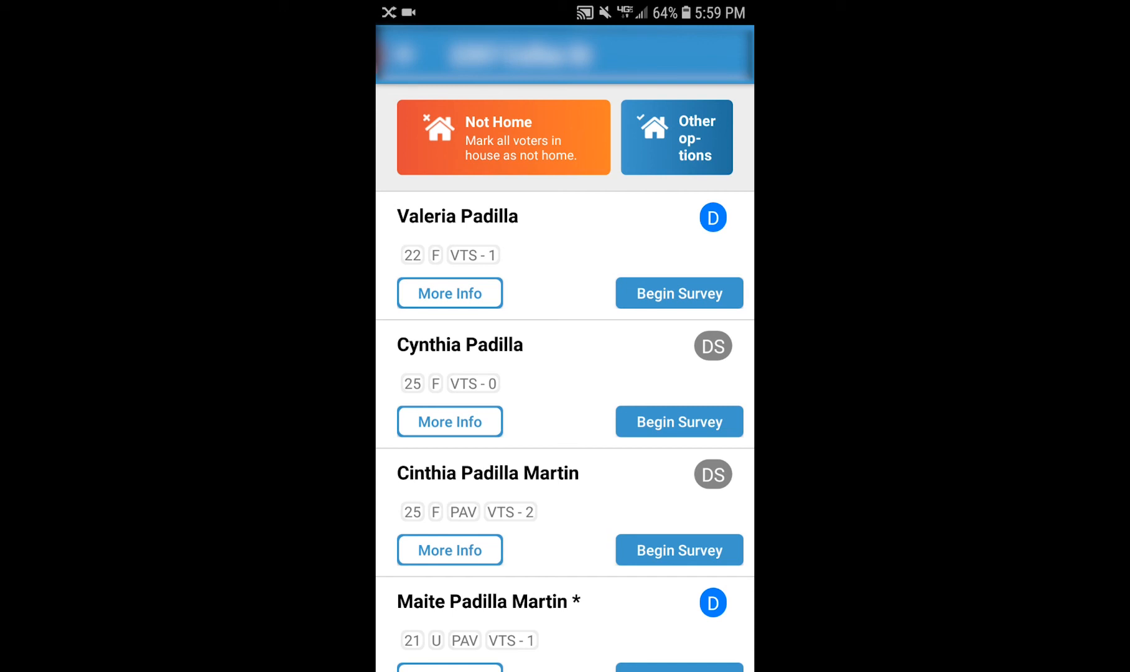
click(679, 292)
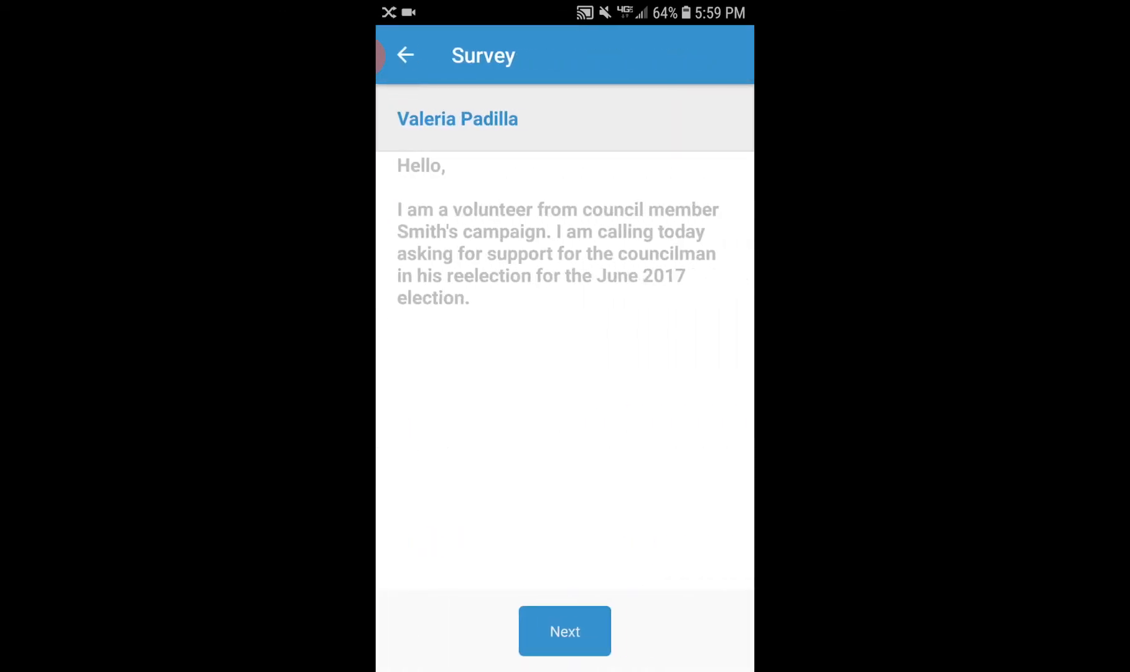
click(564, 630)
click(510, 417)
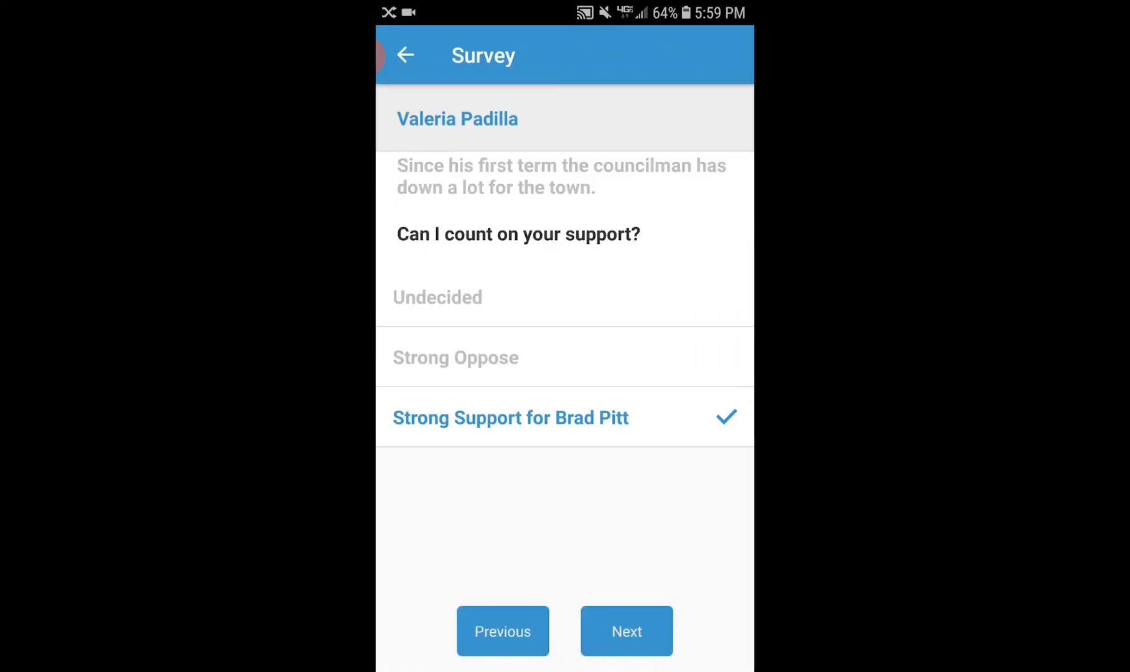
- Answer Yes to yard sign and volunteering, submit the survey, and return to the voters
click(626, 631)
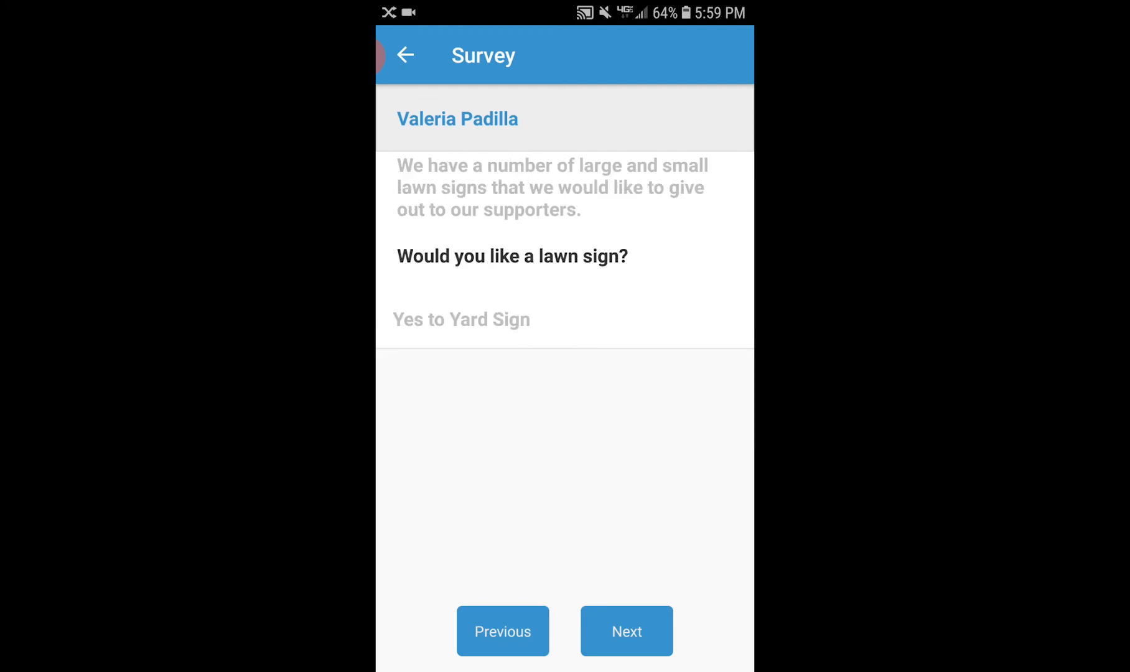
click(461, 319)
click(626, 631)
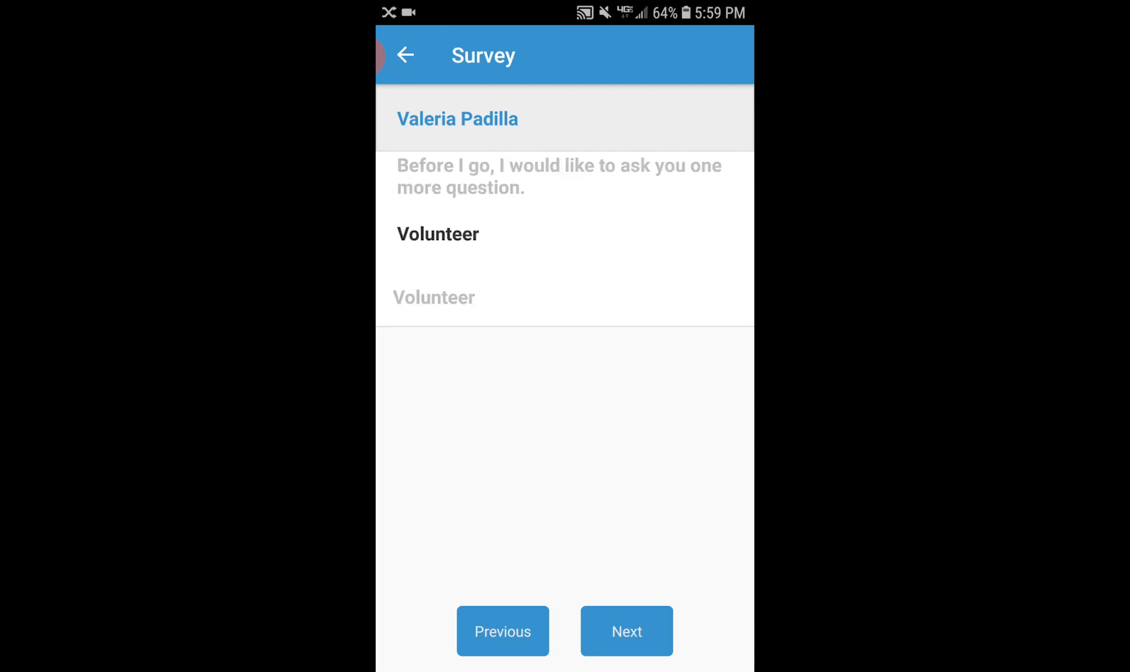
click(433, 297)
click(626, 630)
click(602, 631)
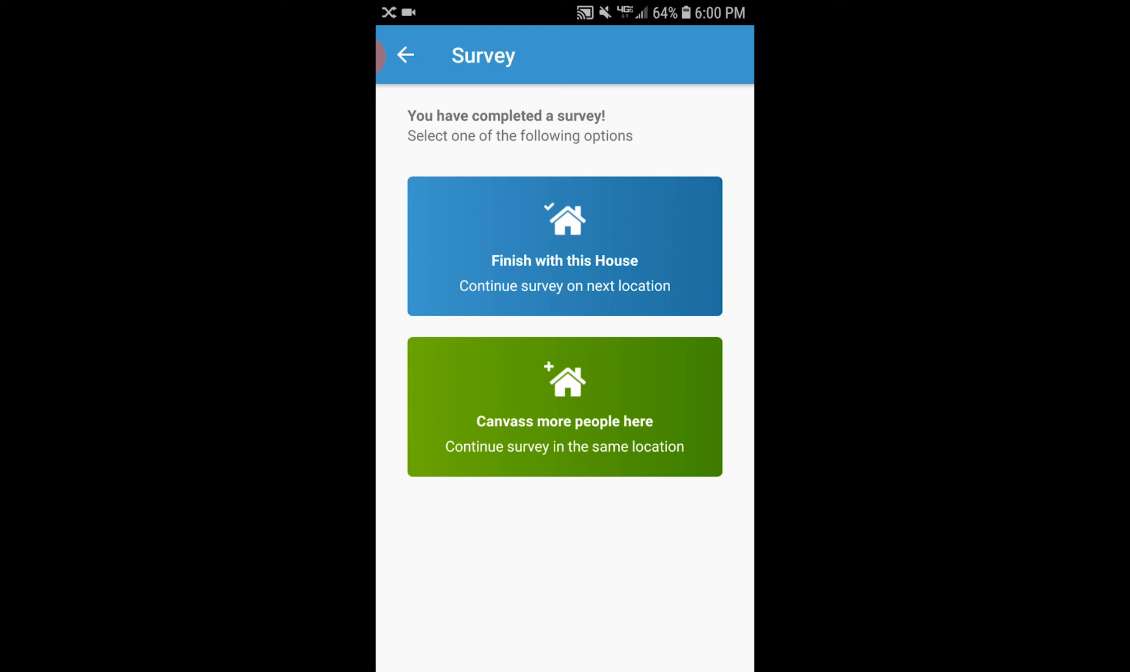
click(379, 56)
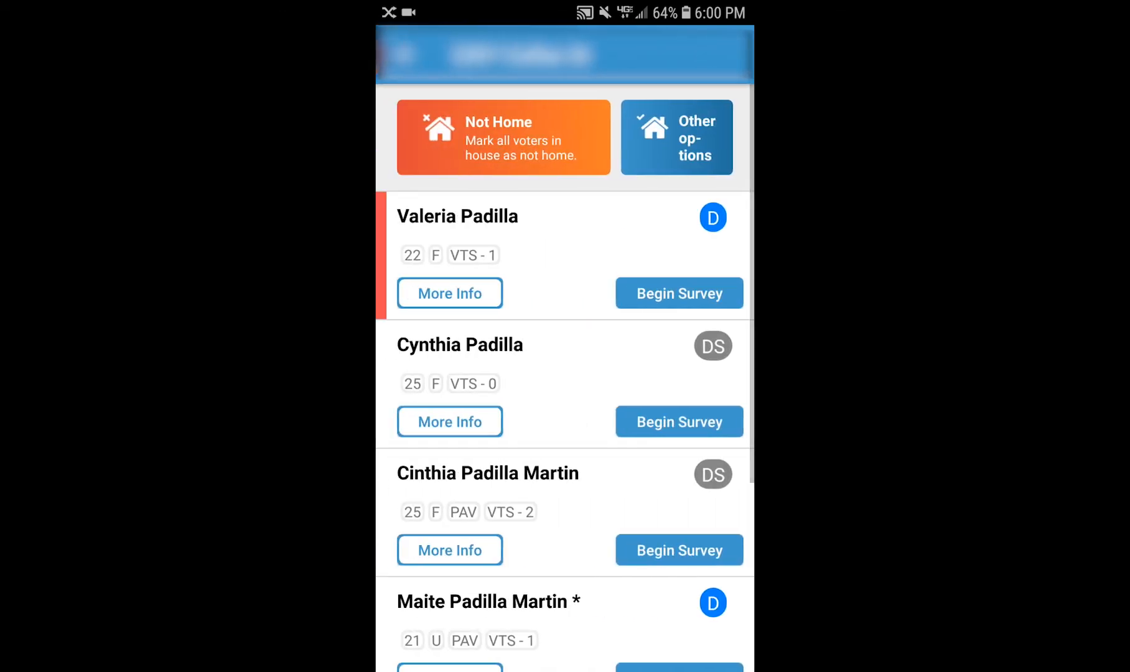
- View the second voter's More Info and disposition choices, then leave without saving
click(450, 421)
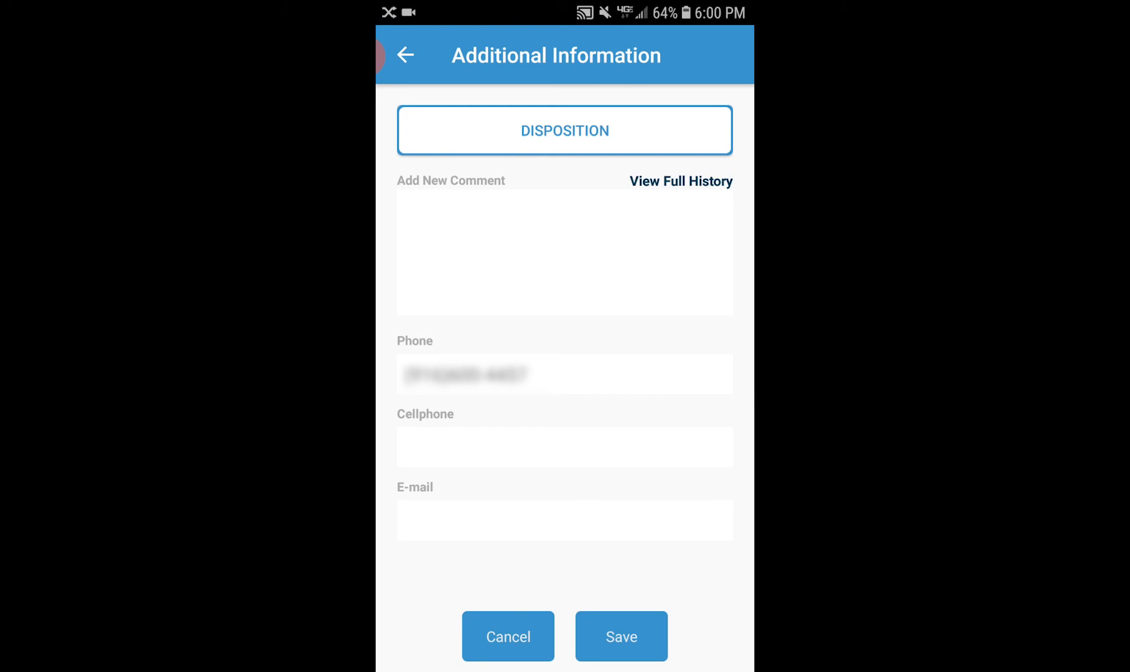
click(565, 130)
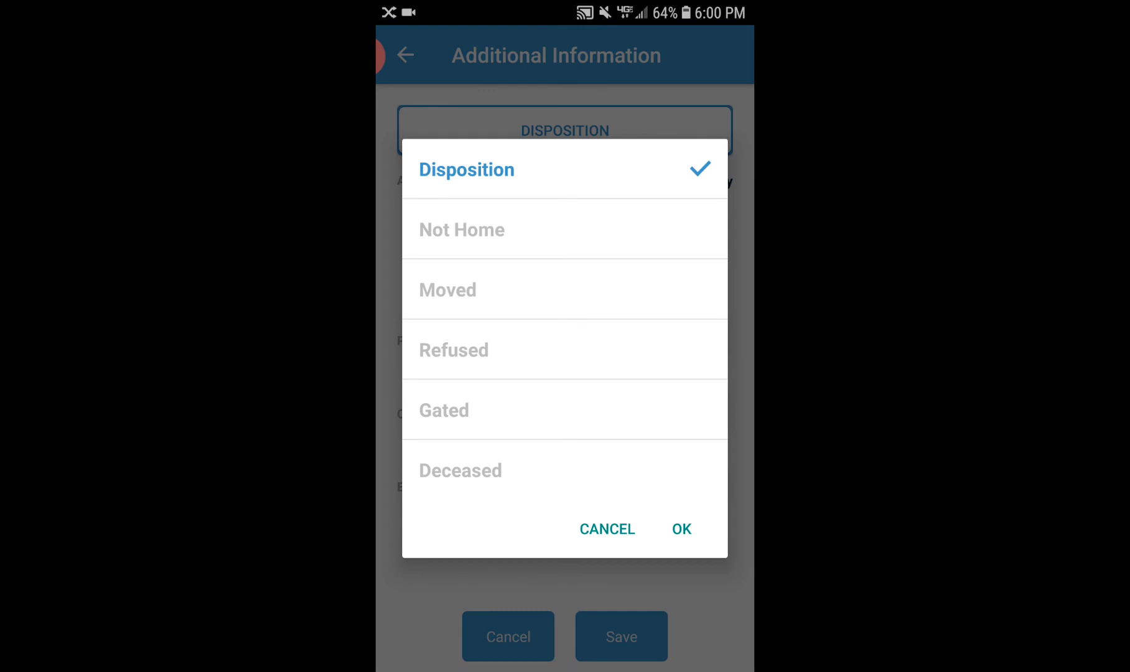
click(607, 528)
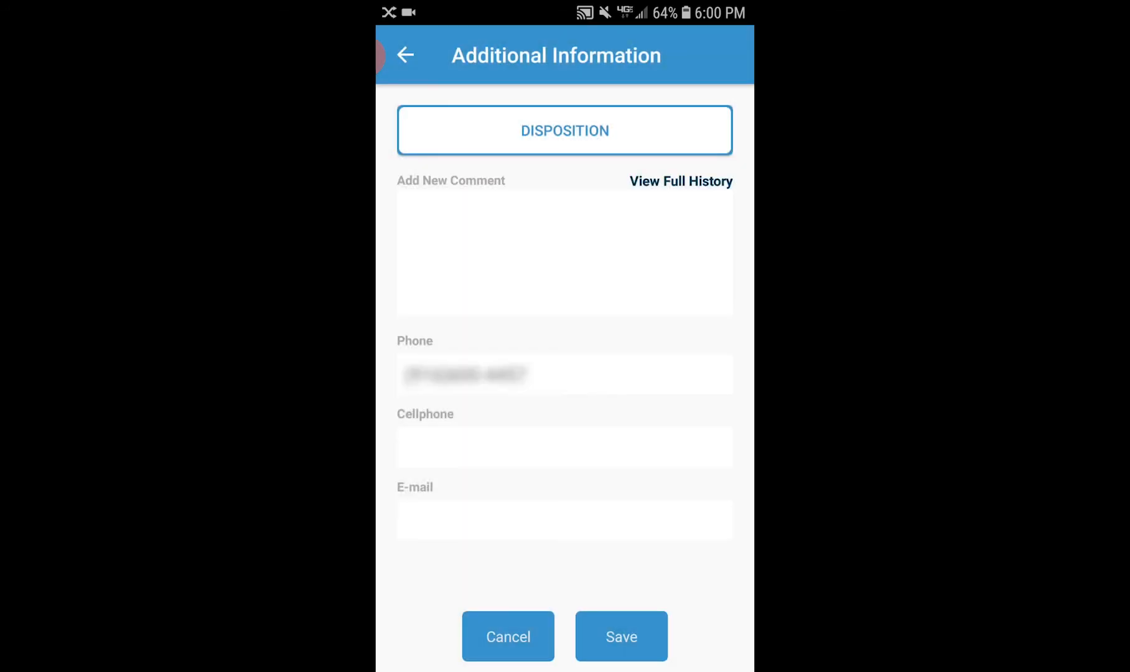
click(381, 56)
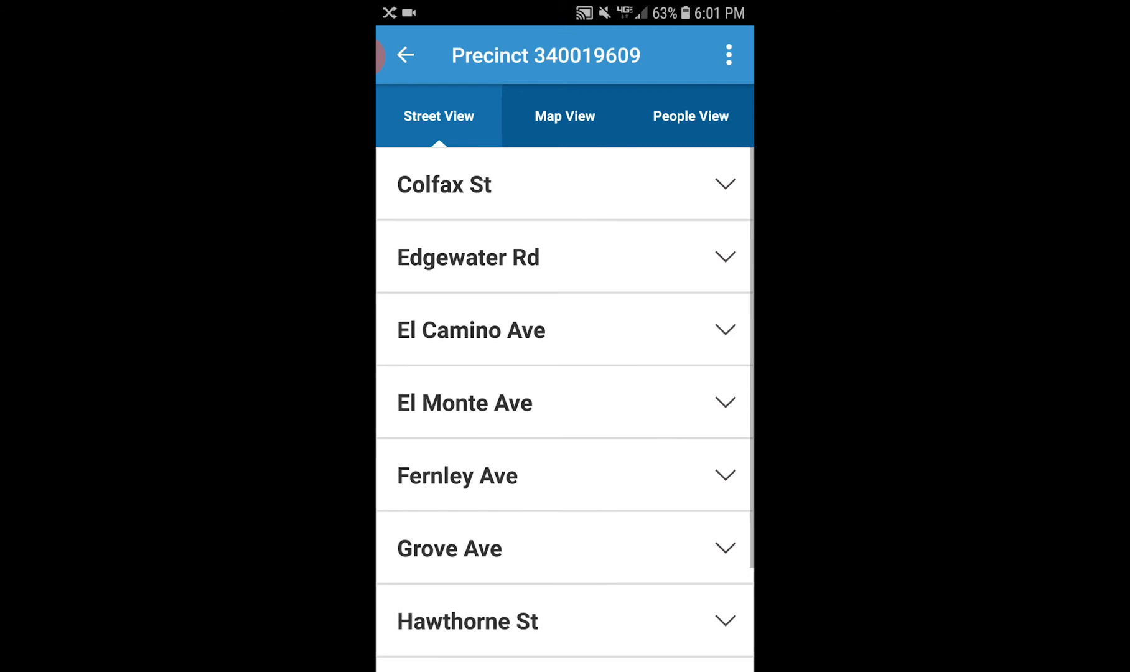
- Review the precinct's houses in Map View and its People View, then return to assignments
click(565, 116)
drag(560, 435, 496, 347)
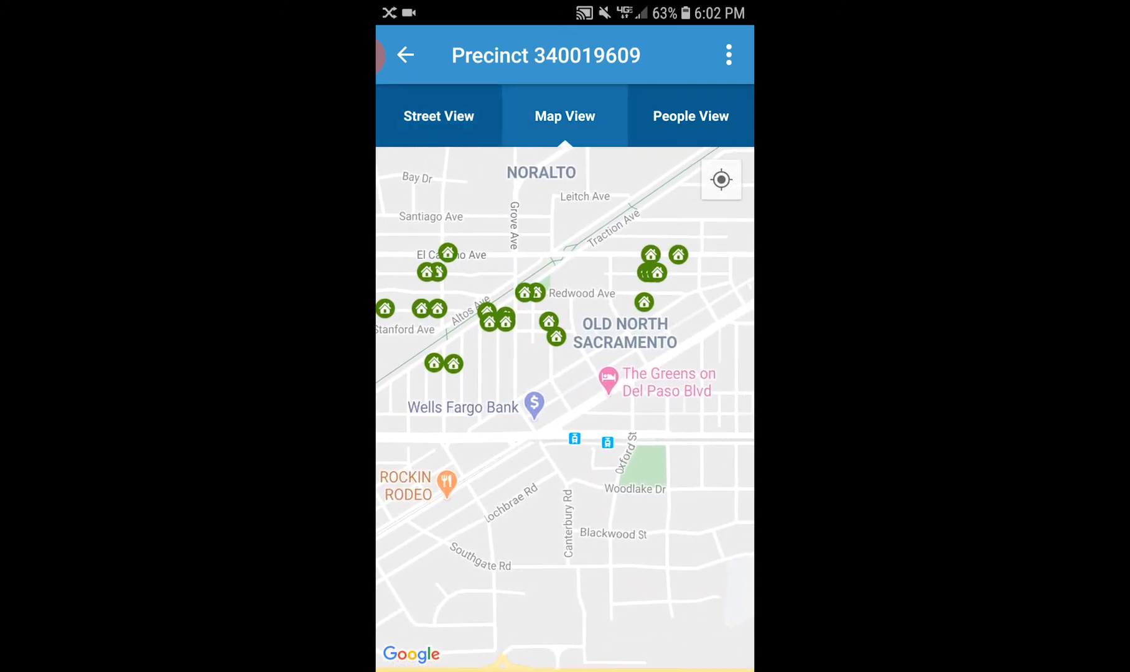
click(555, 337)
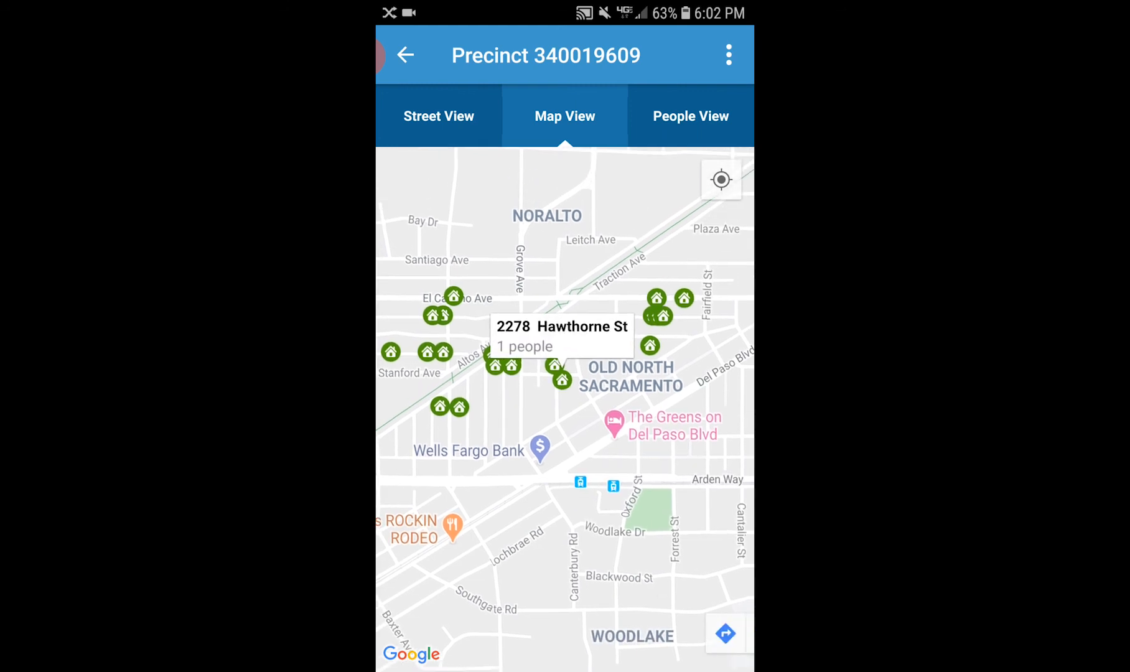
click(564, 355)
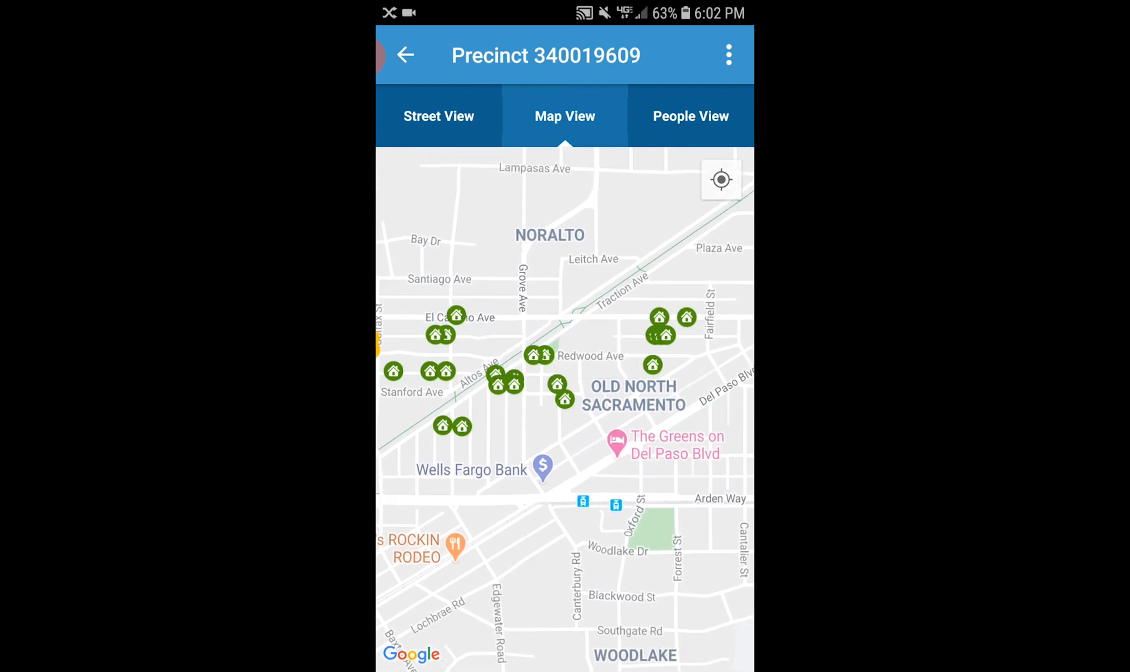
click(691, 116)
scroll(565, 409, down, 3)
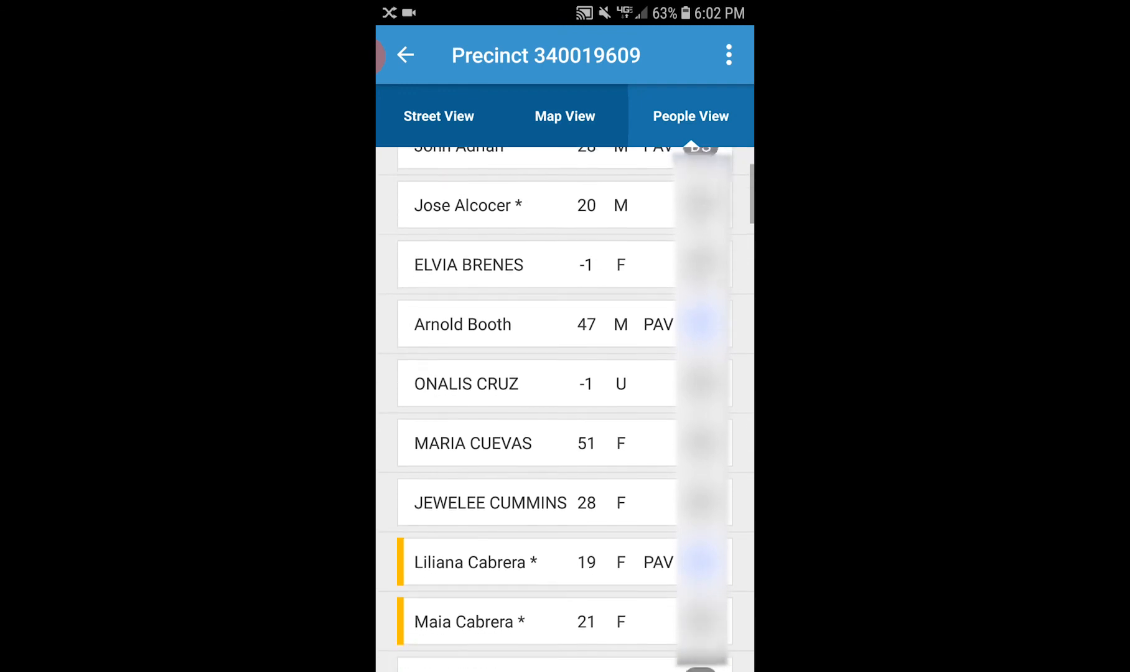
scroll(564, 410, down, 8)
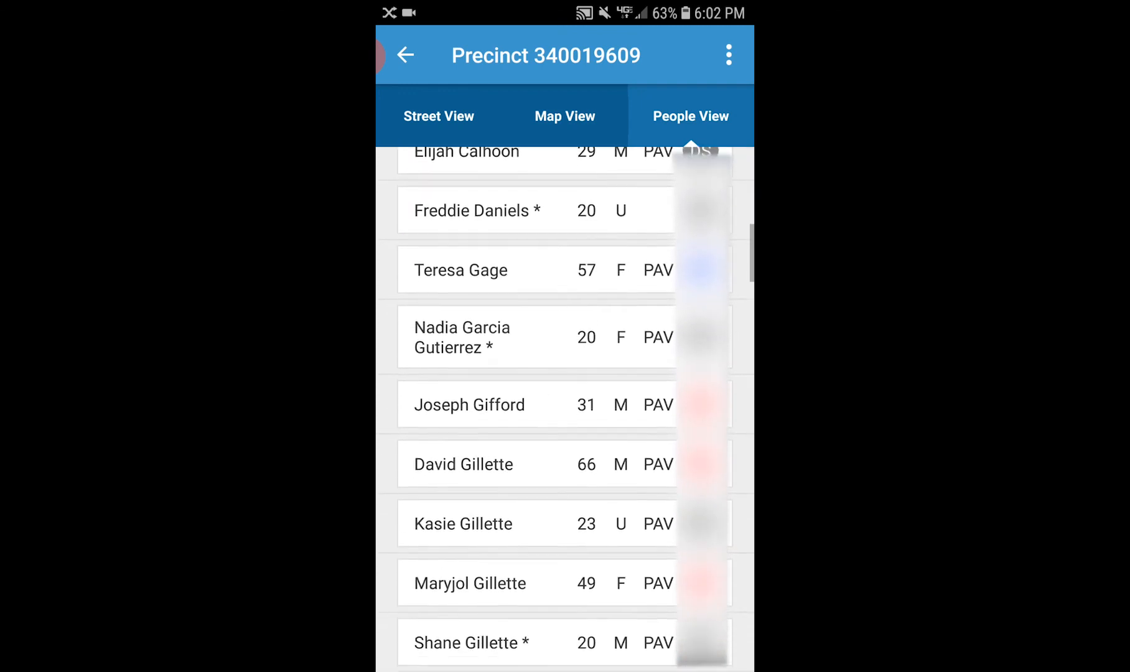
click(564, 116)
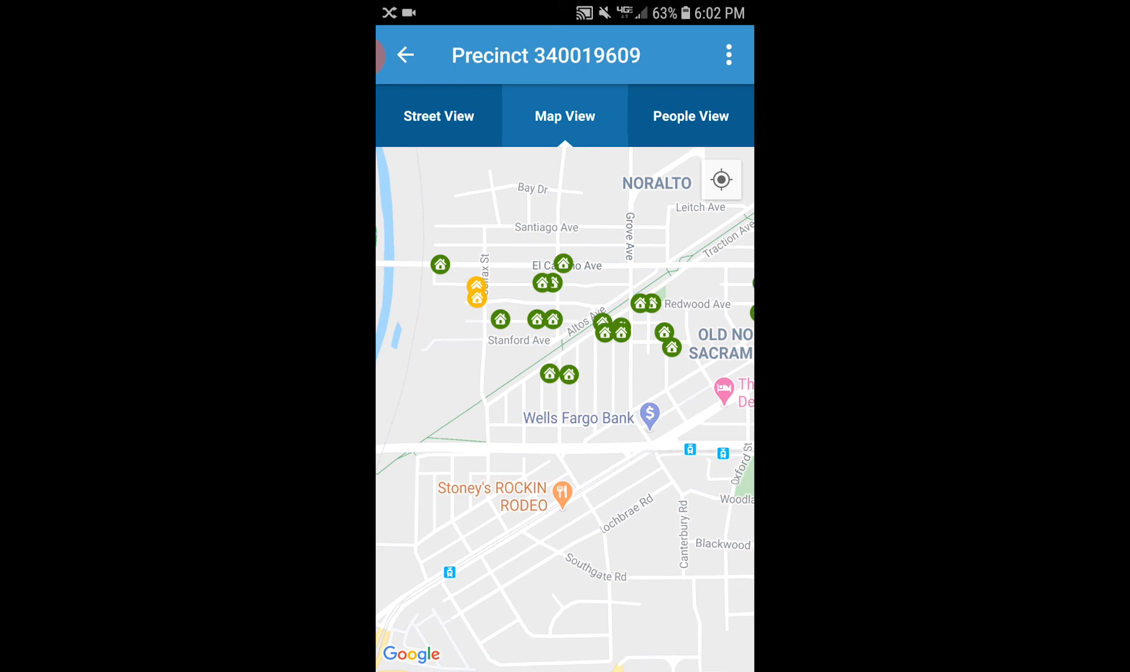
click(405, 54)
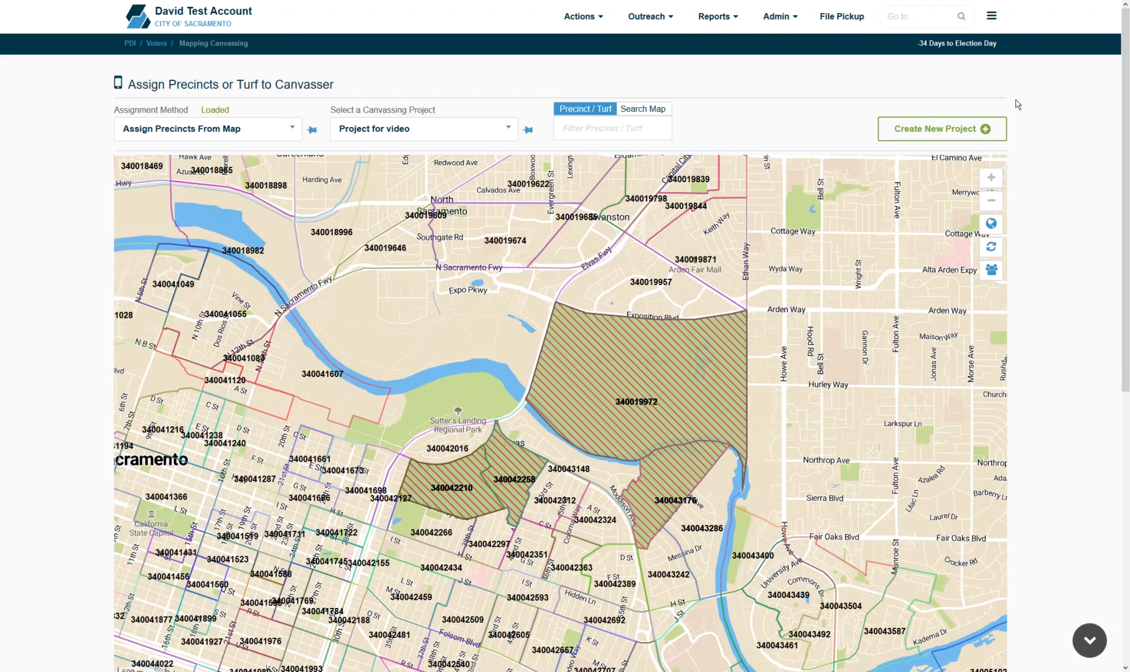
- Open Outreach > Field Canvassing > Approve Mobile Data and show data pending approval
click(646, 19)
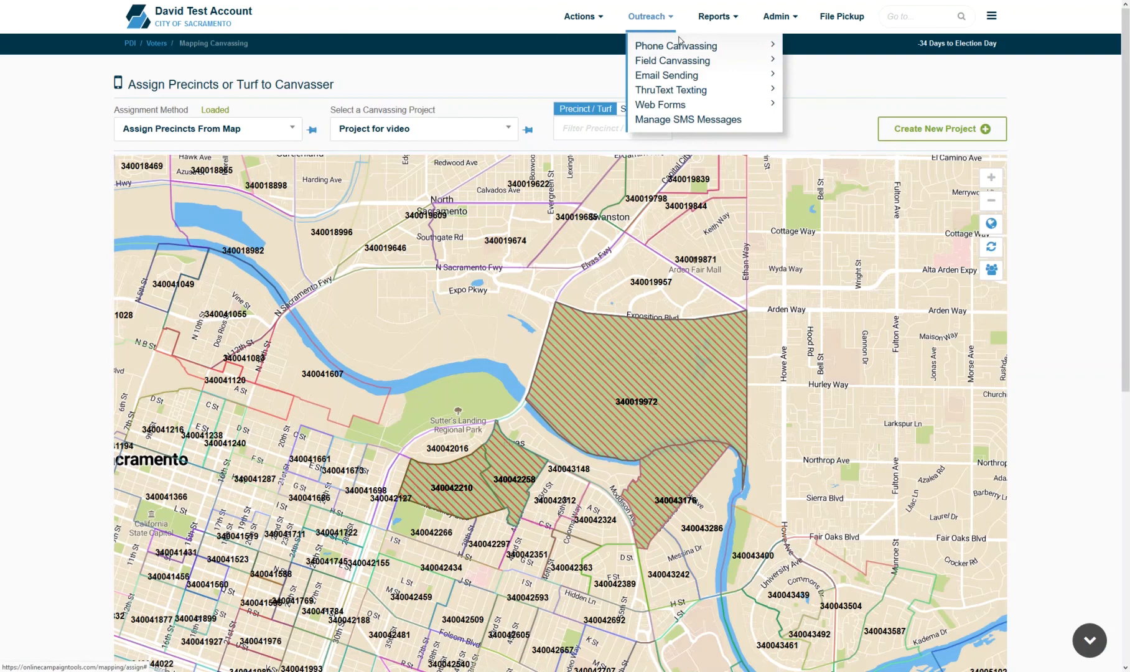
mouse_move(714, 62)
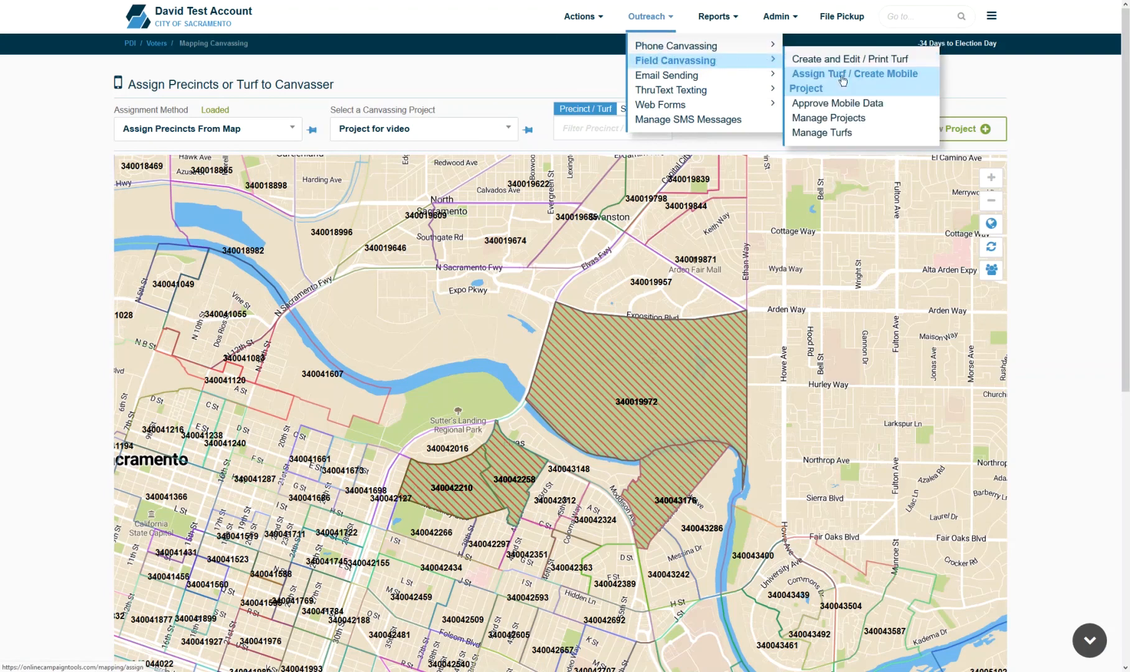
click(851, 104)
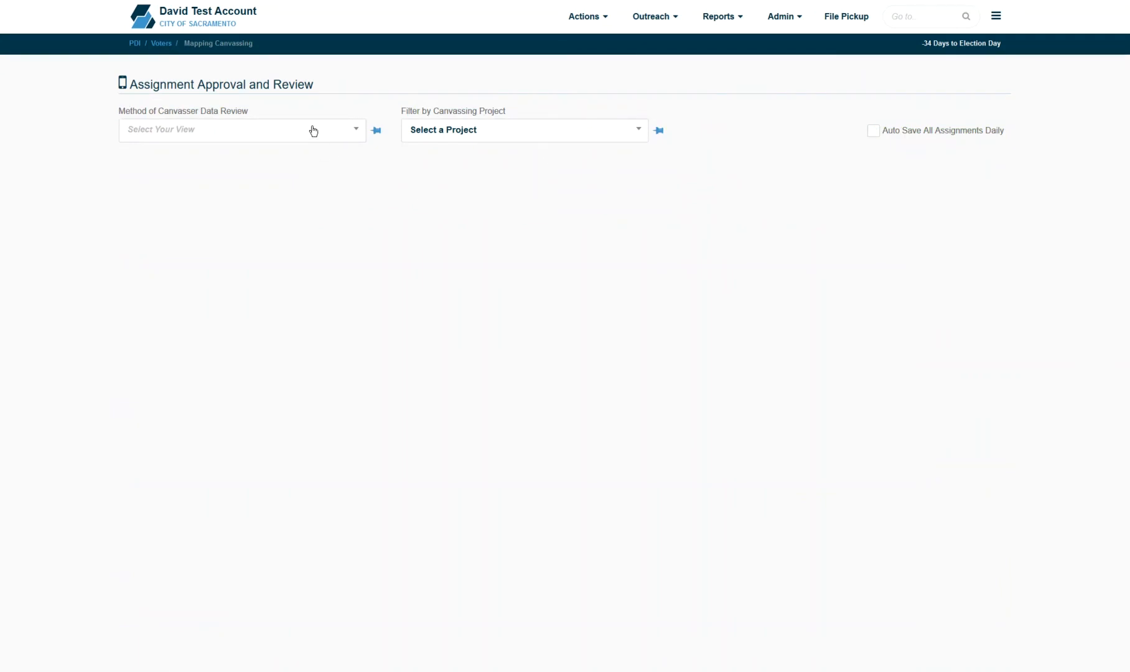
click(313, 131)
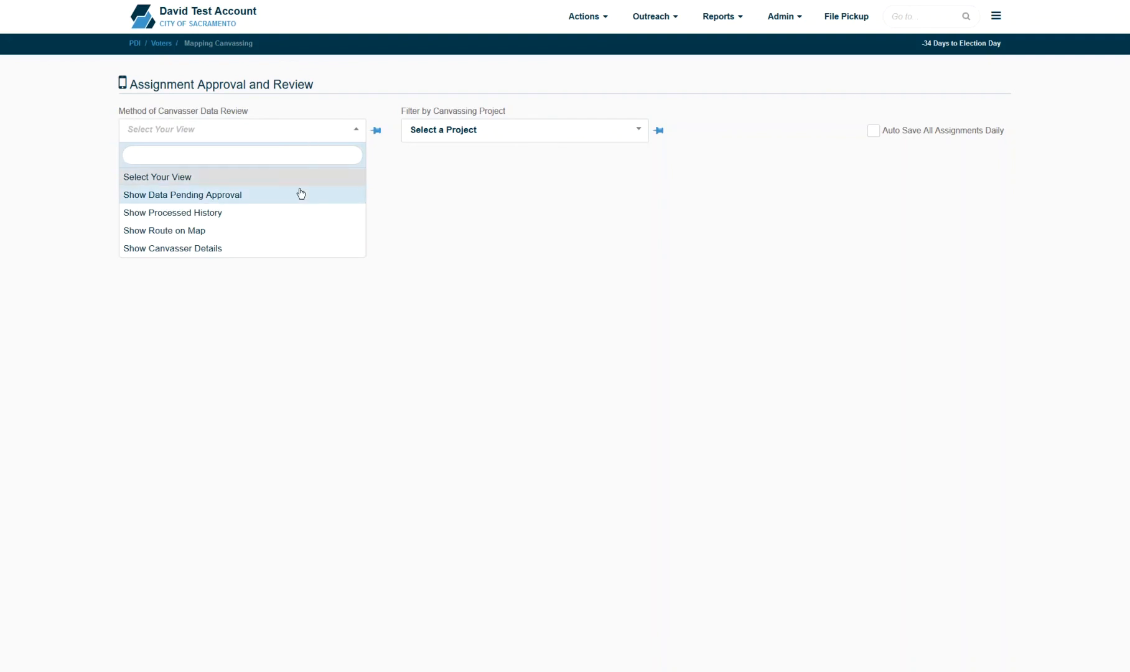
click(301, 193)
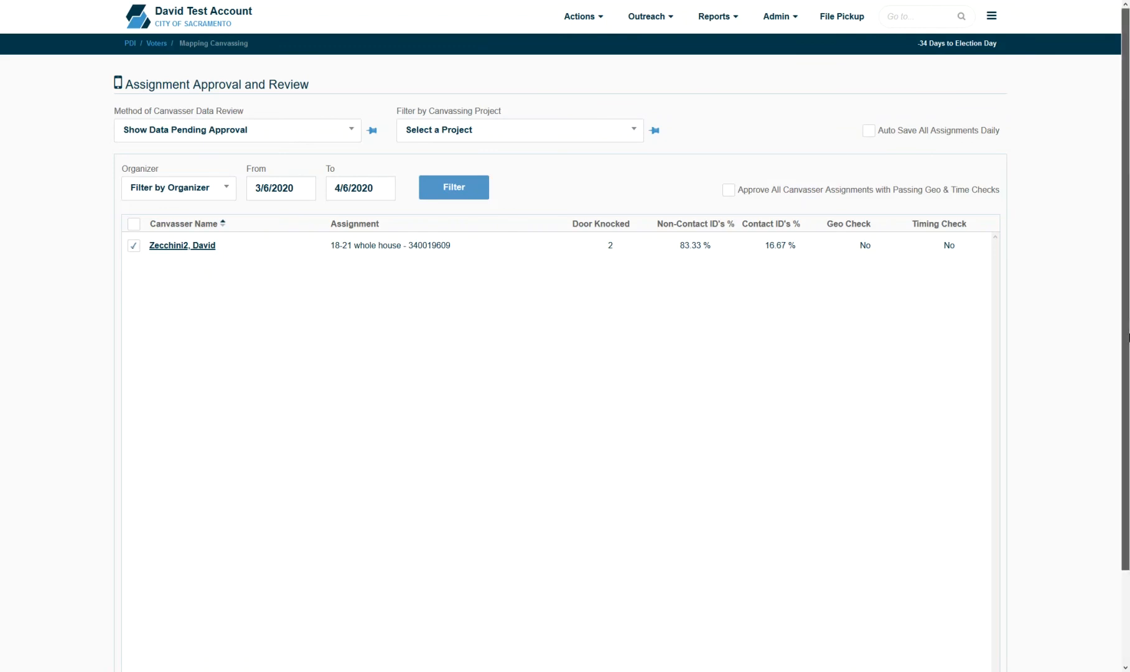
scroll(1112, 299, down, 2)
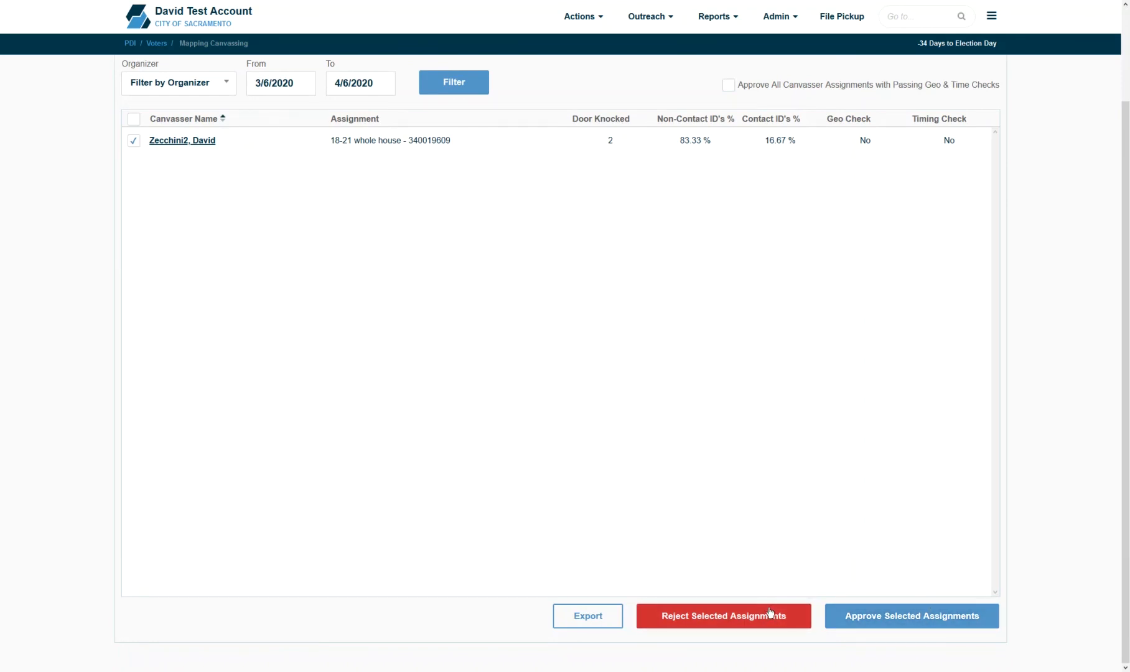
scroll(1119, 444, up, 2)
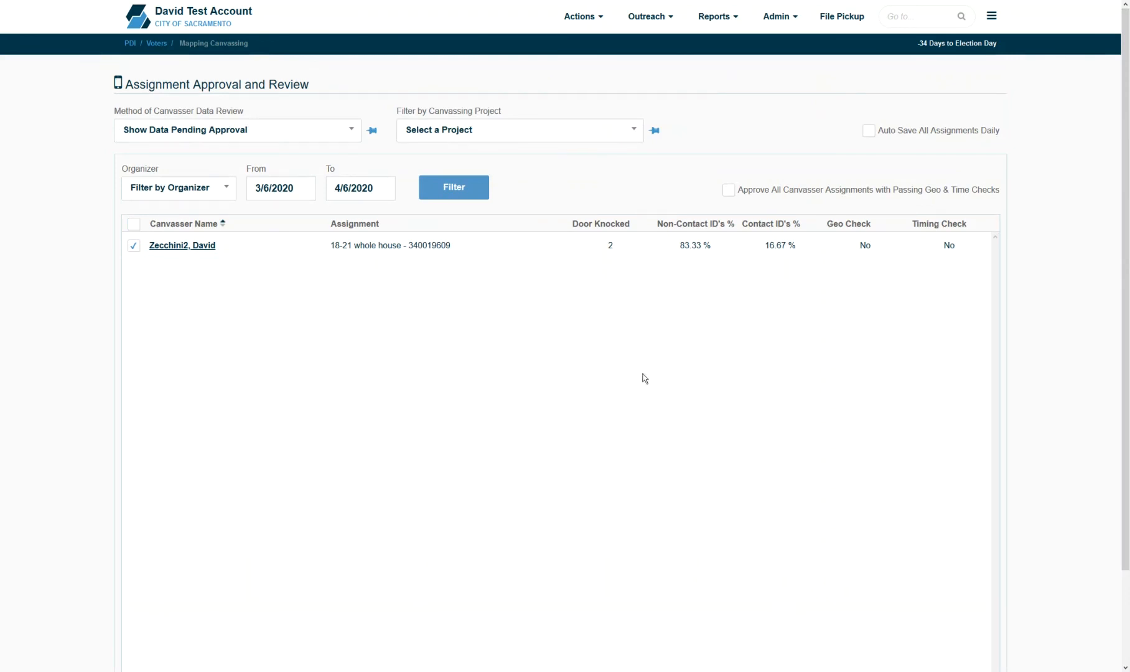
- Review the canvasser's per-voter responses, collapsing rows and keeping only the first voter checked
click(201, 249)
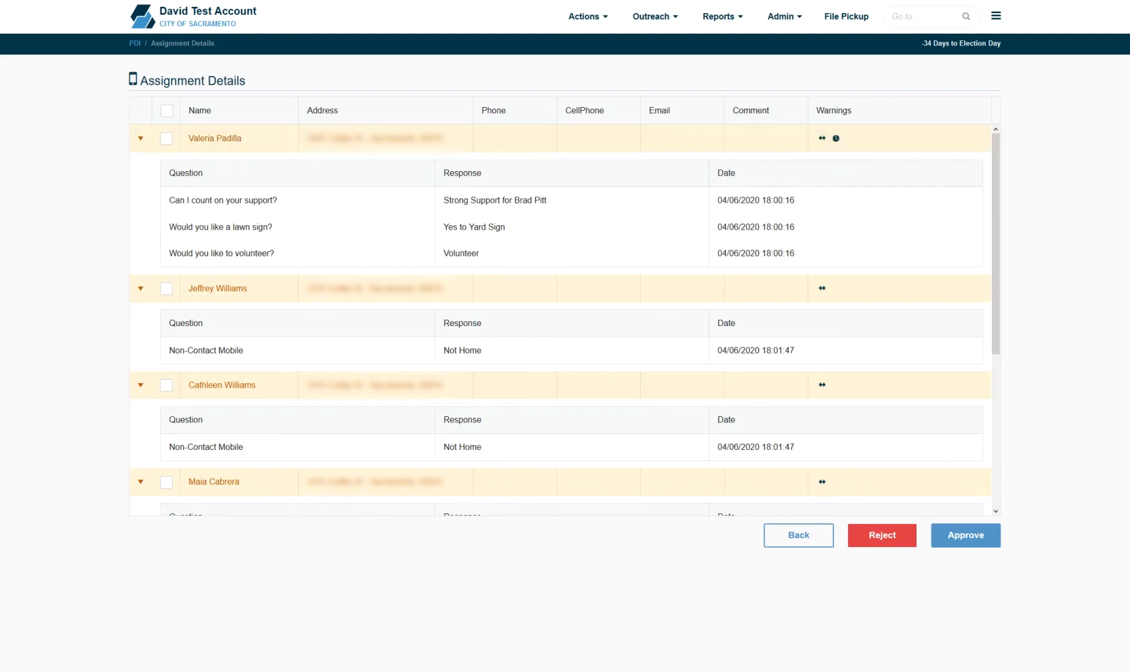
click(167, 142)
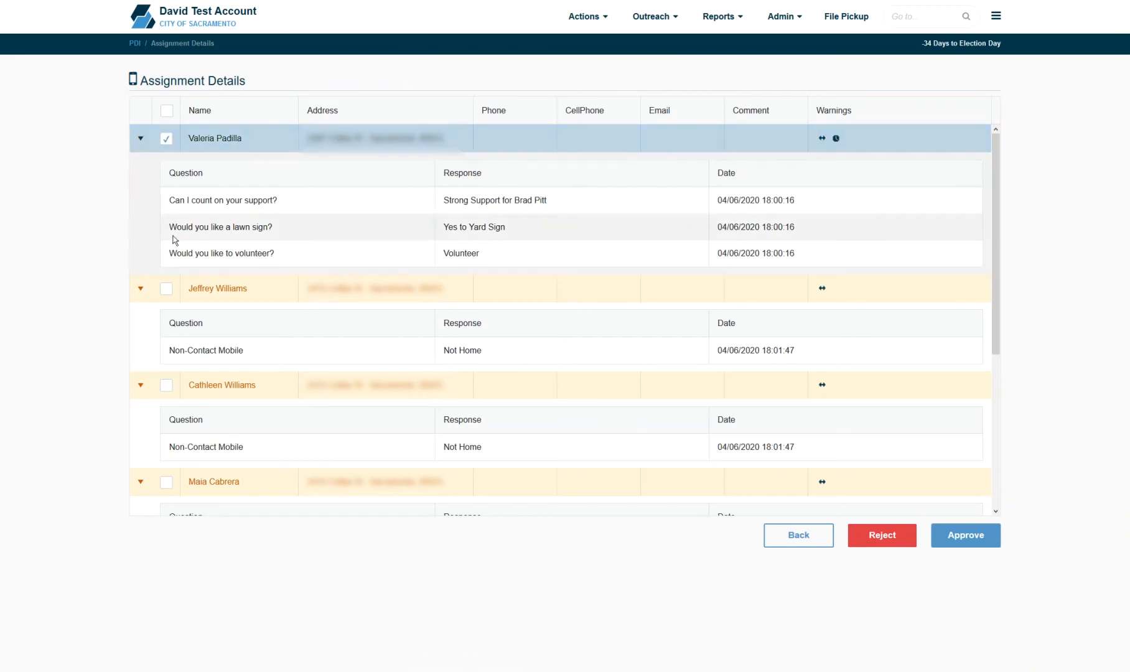
click(172, 290)
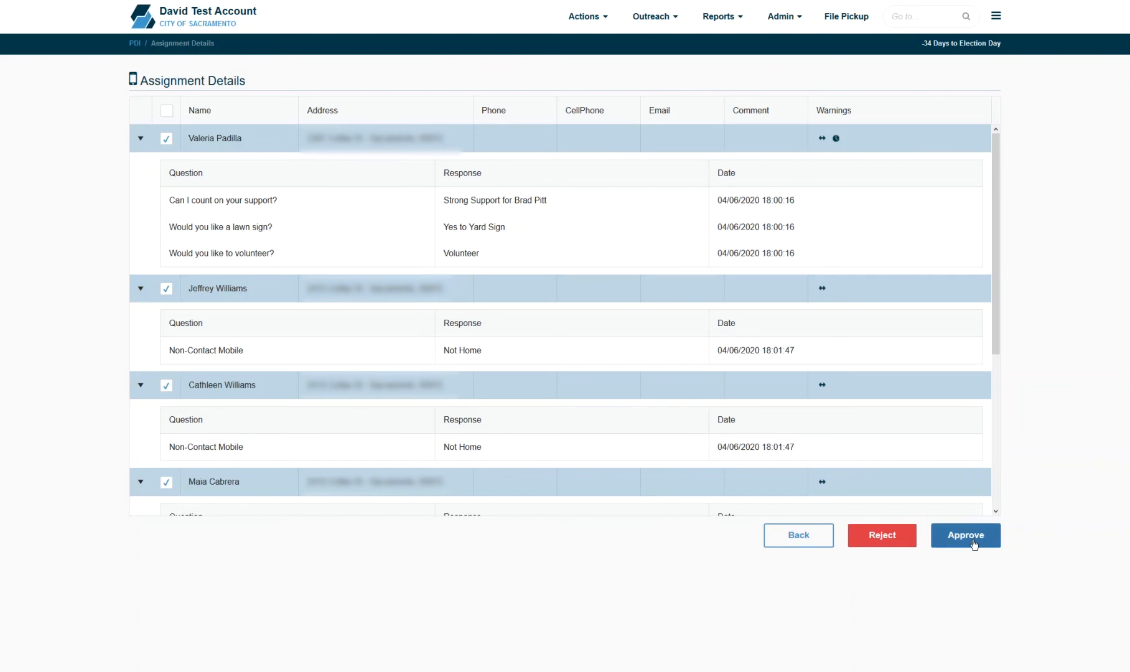
click(140, 288)
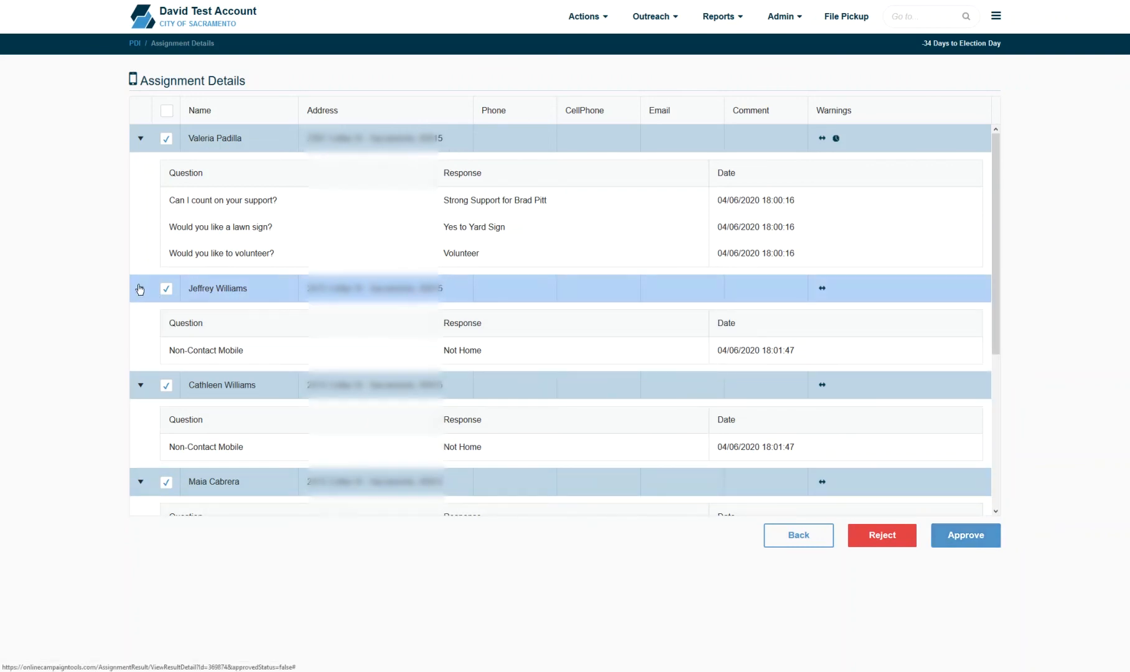
click(141, 138)
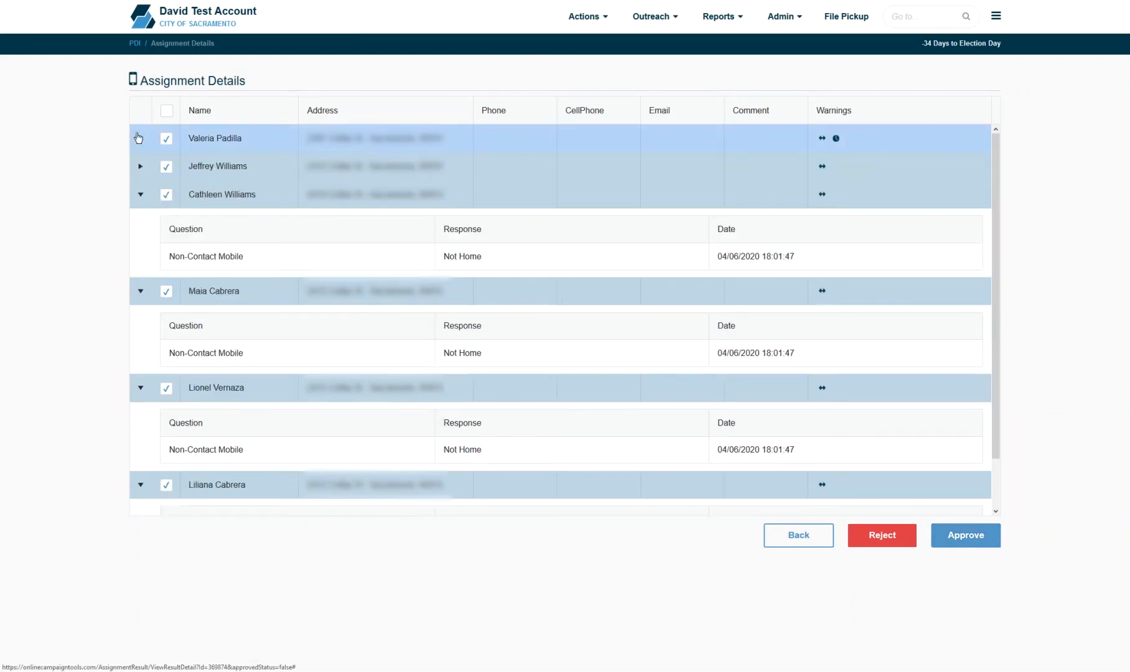
click(171, 291)
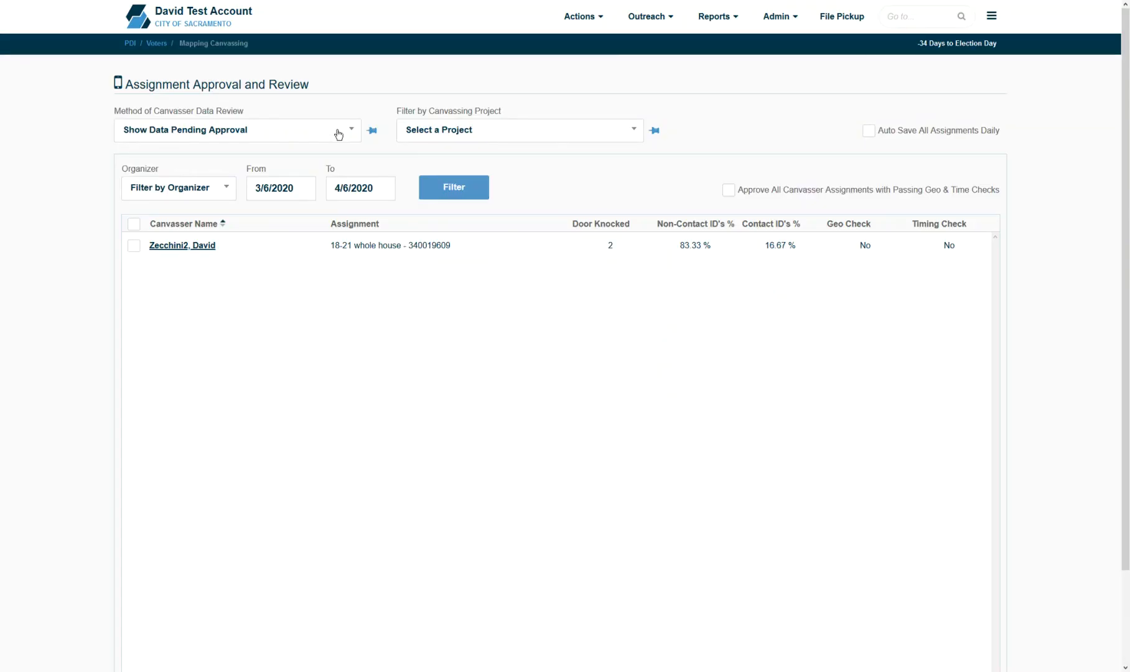
- Switch the review method to Show Processed History to see the four assignments' counts
click(336, 131)
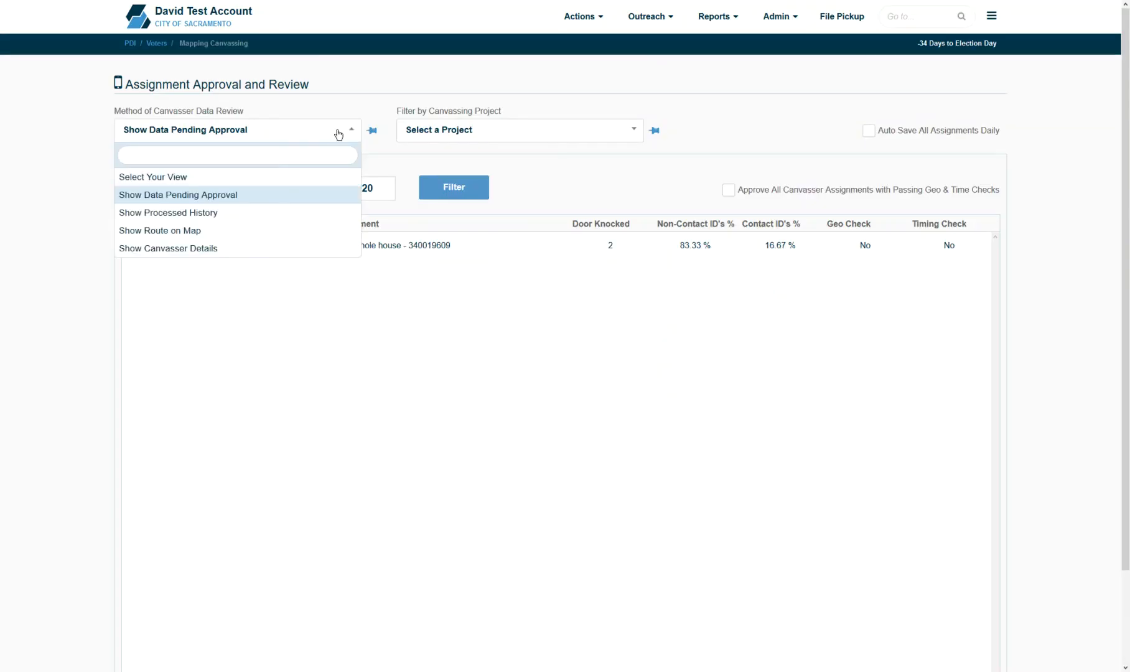
click(303, 214)
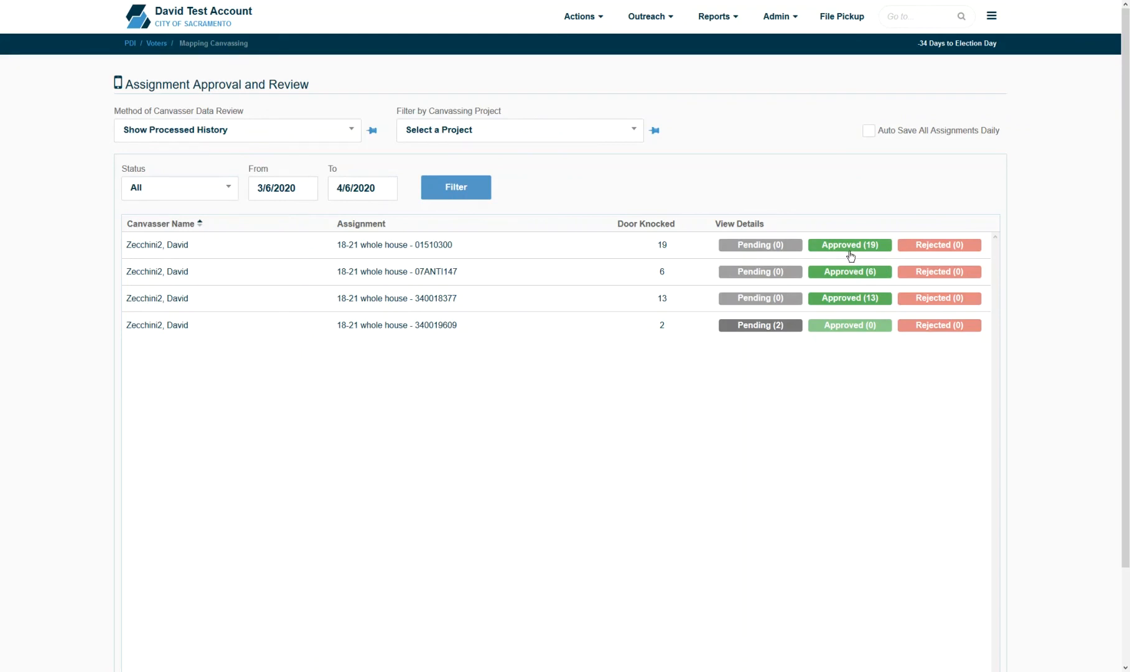
click(289, 132)
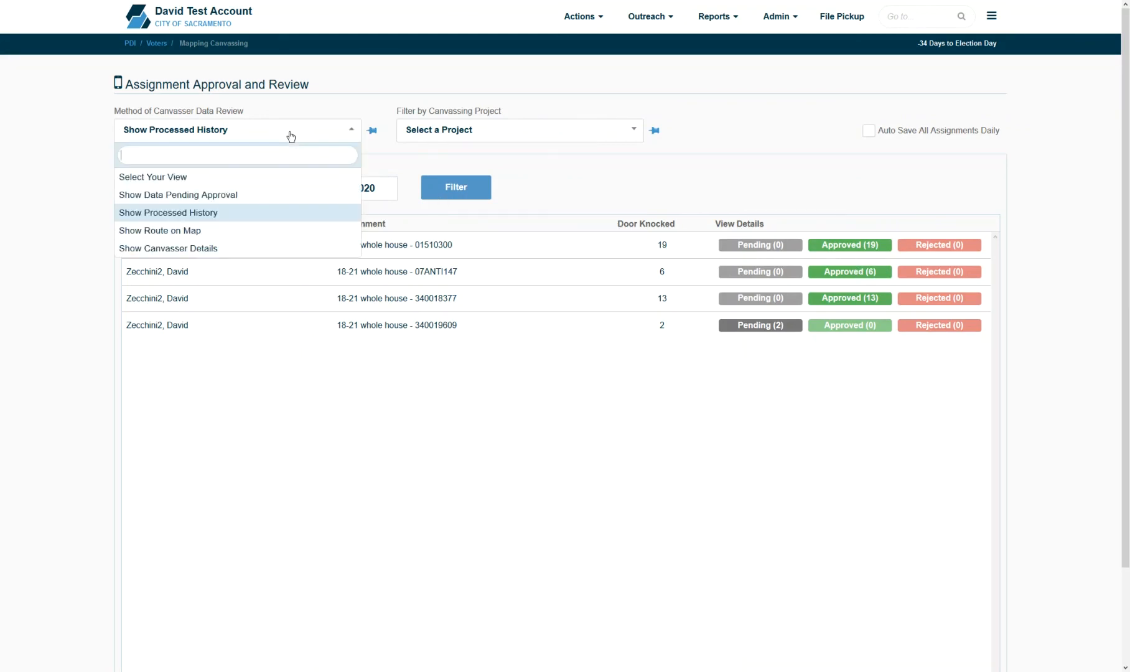
- Choose Show Route on Map and zoom to the canvasser's route near Redwood Ave and Colfax St
click(268, 231)
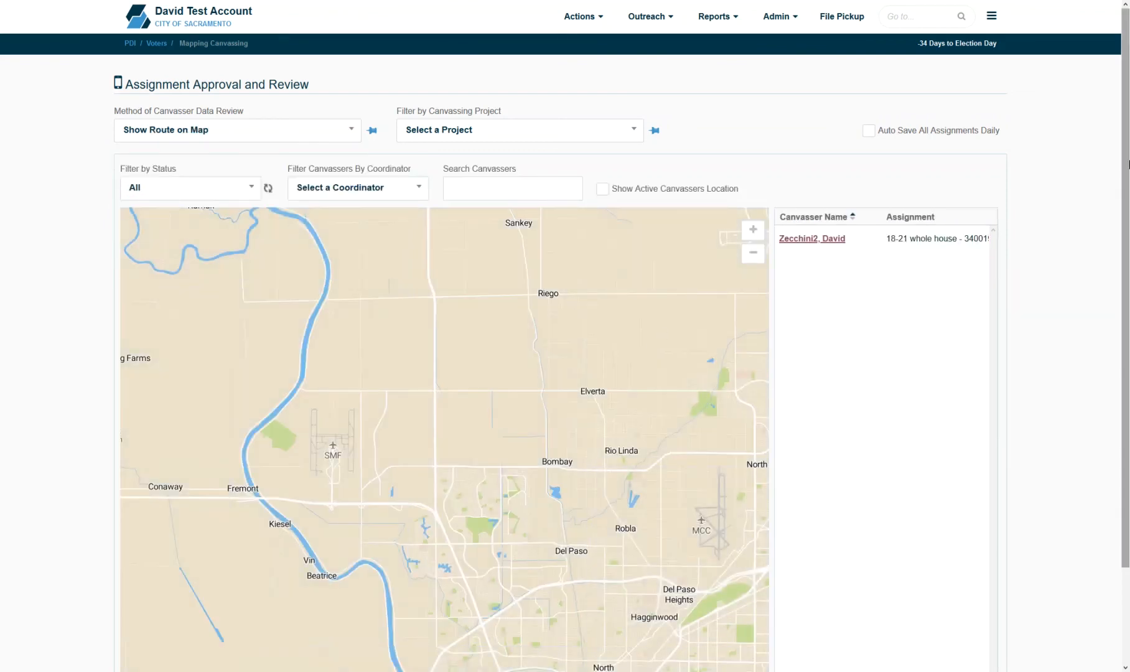
drag(1126, 164, 1128, 275)
click(832, 132)
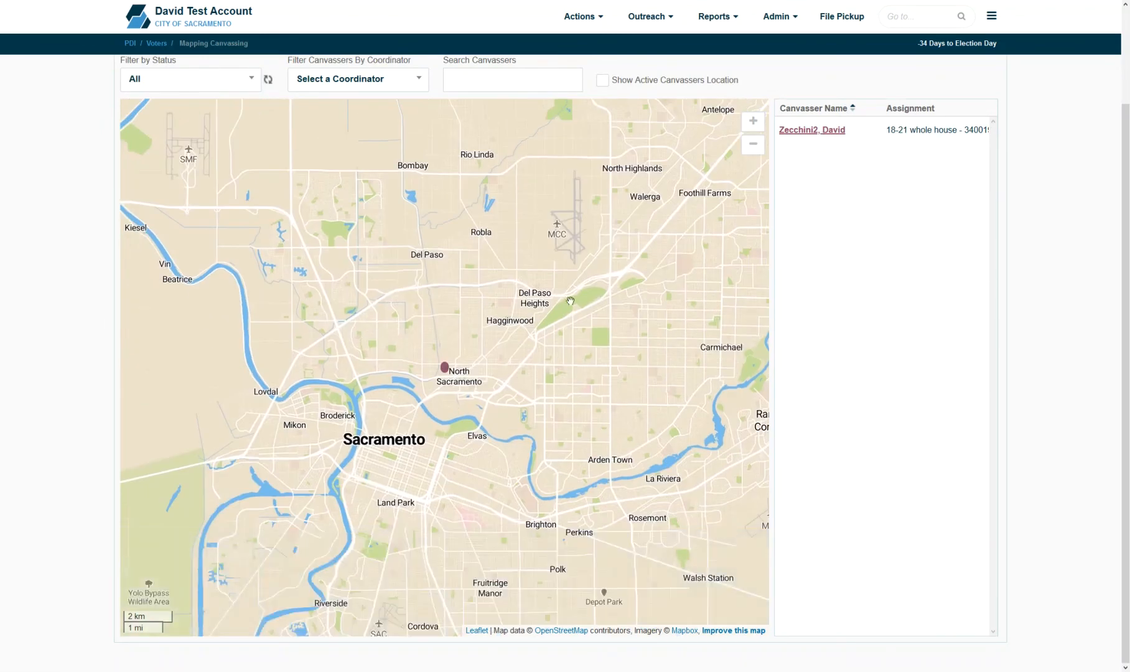
scroll(463, 342, up, 3)
scroll(342, 415, up, 2)
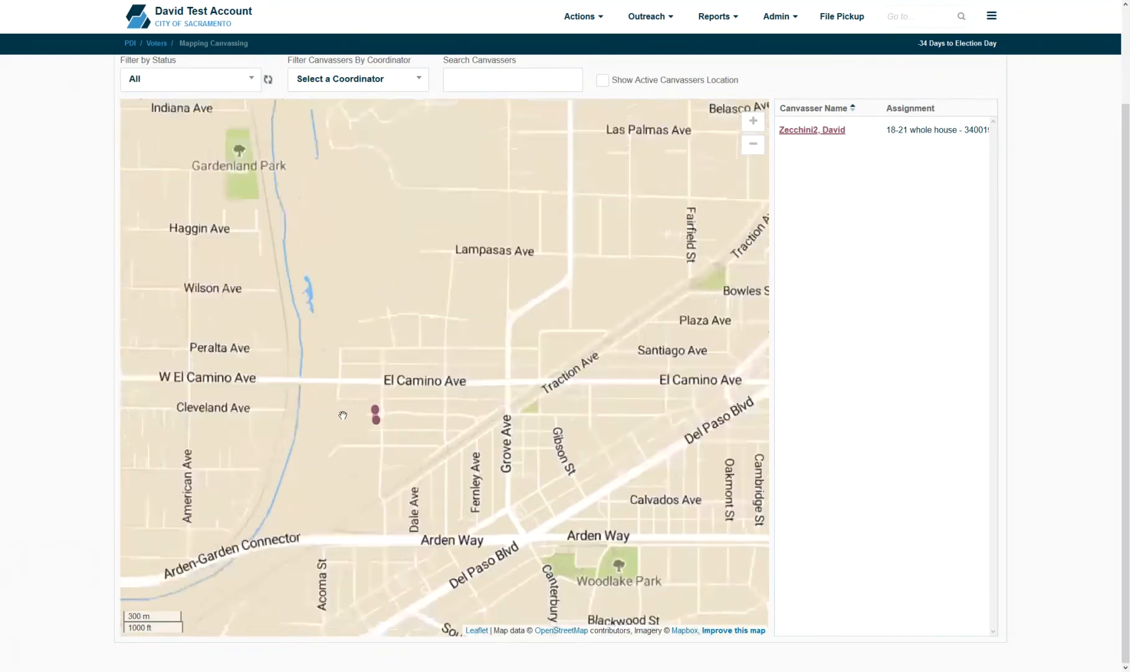
scroll(343, 415, up, 1)
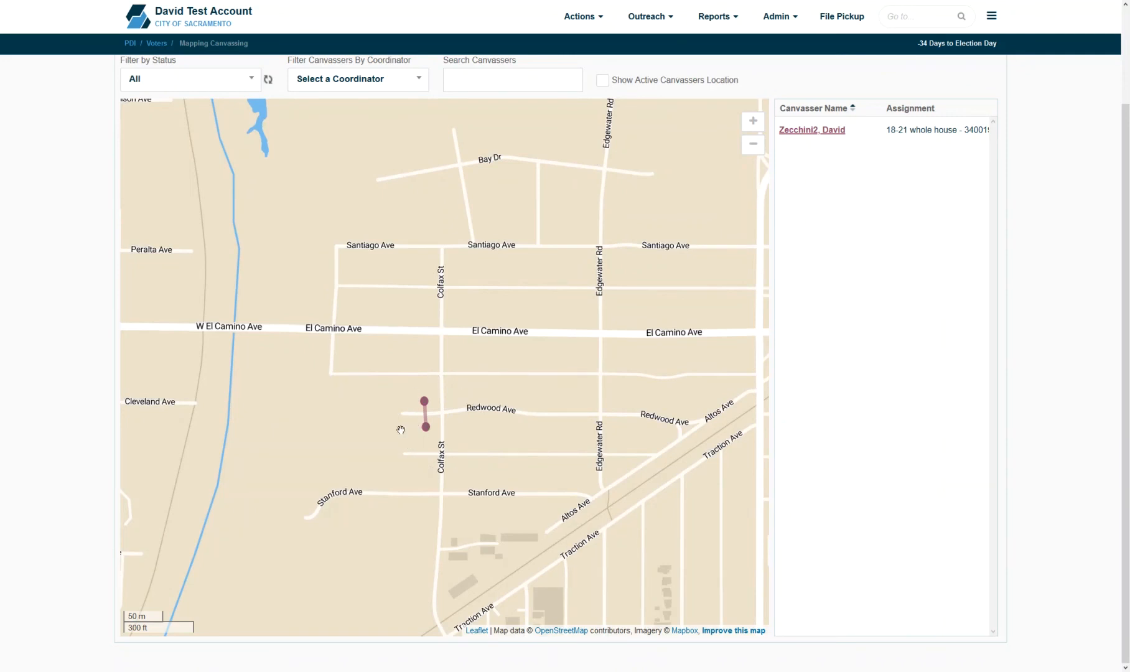
scroll(270, 187, up, 3)
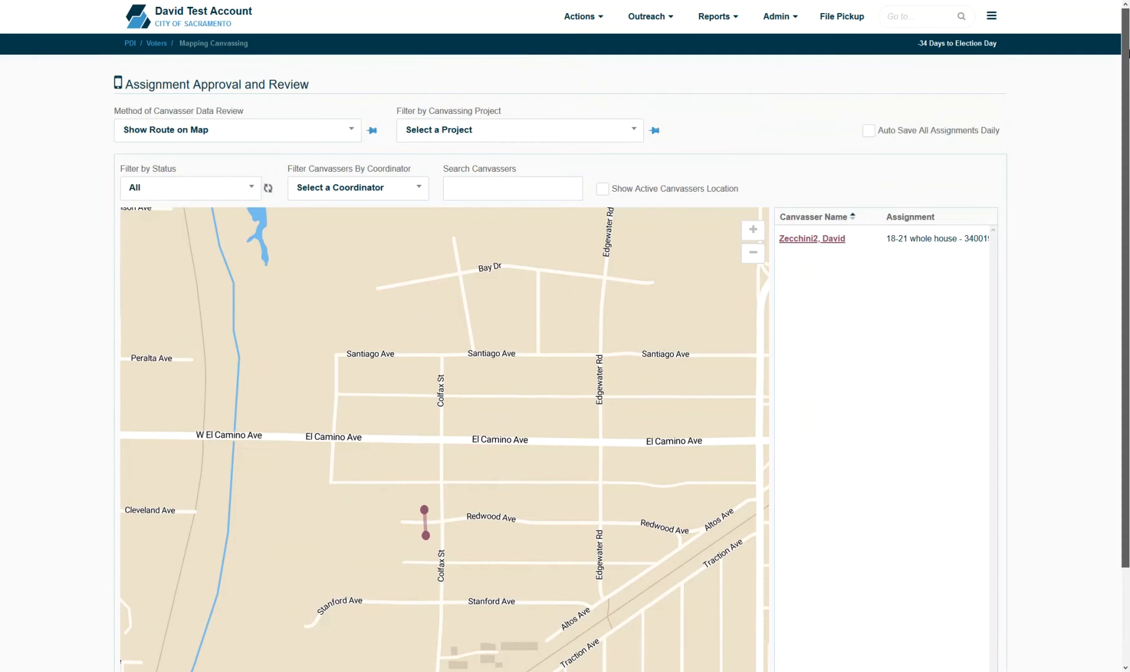
click(301, 130)
- Switch the approval view to Show Canvasser Details, listing per-voter question responses for 18-21 whole house
click(250, 250)
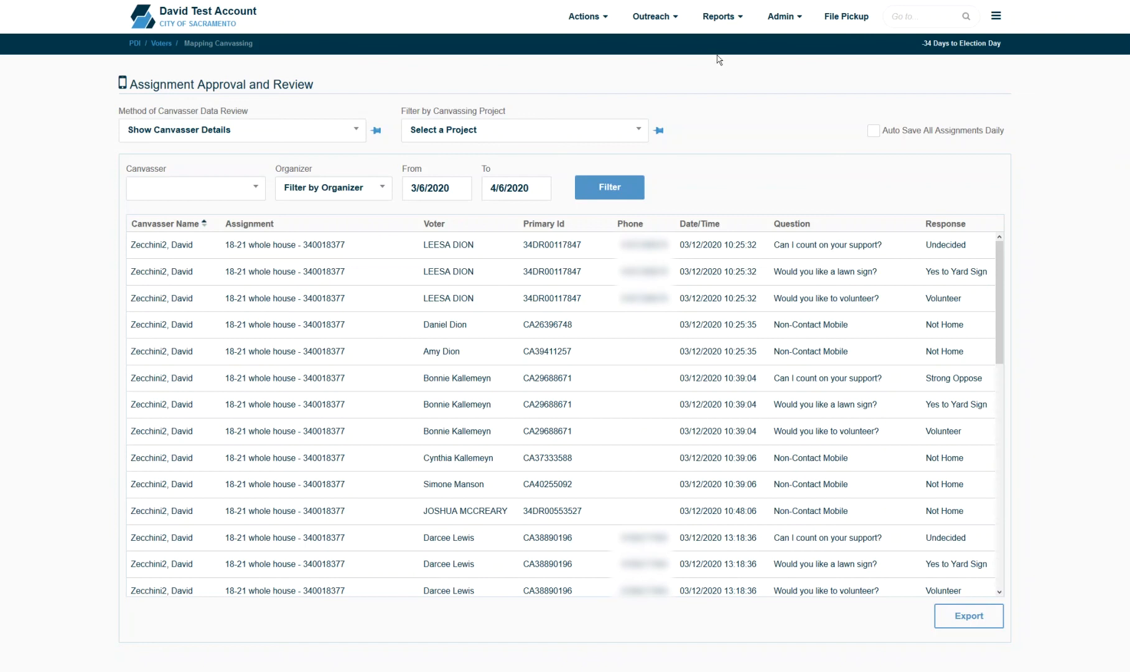
click(675, 21)
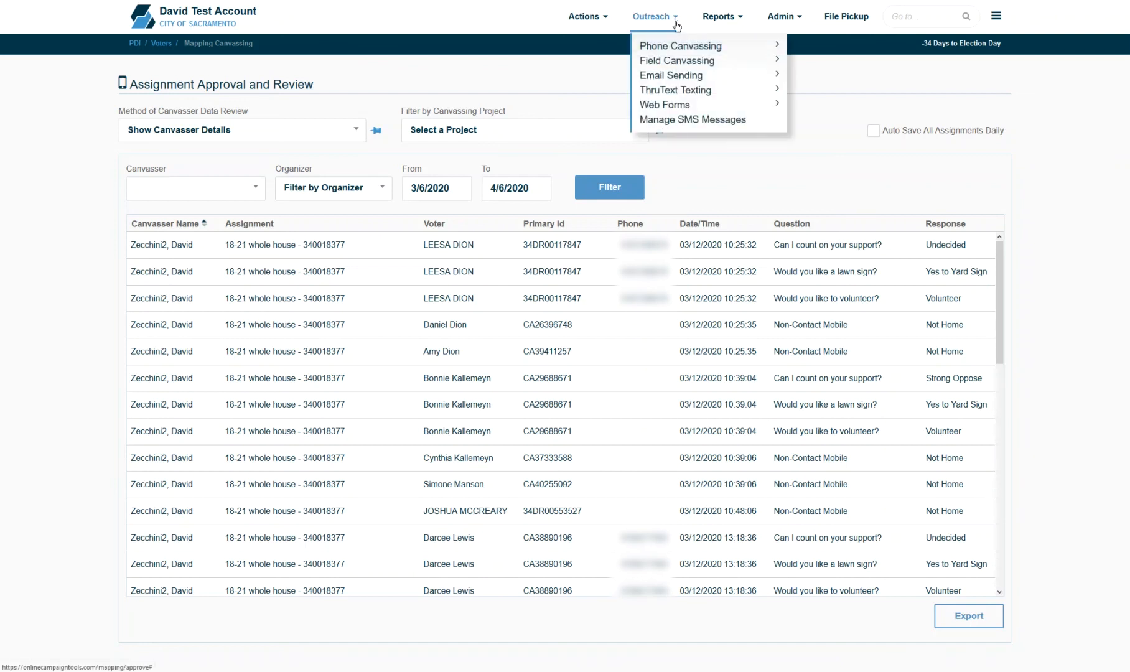
mouse_move(728, 62)
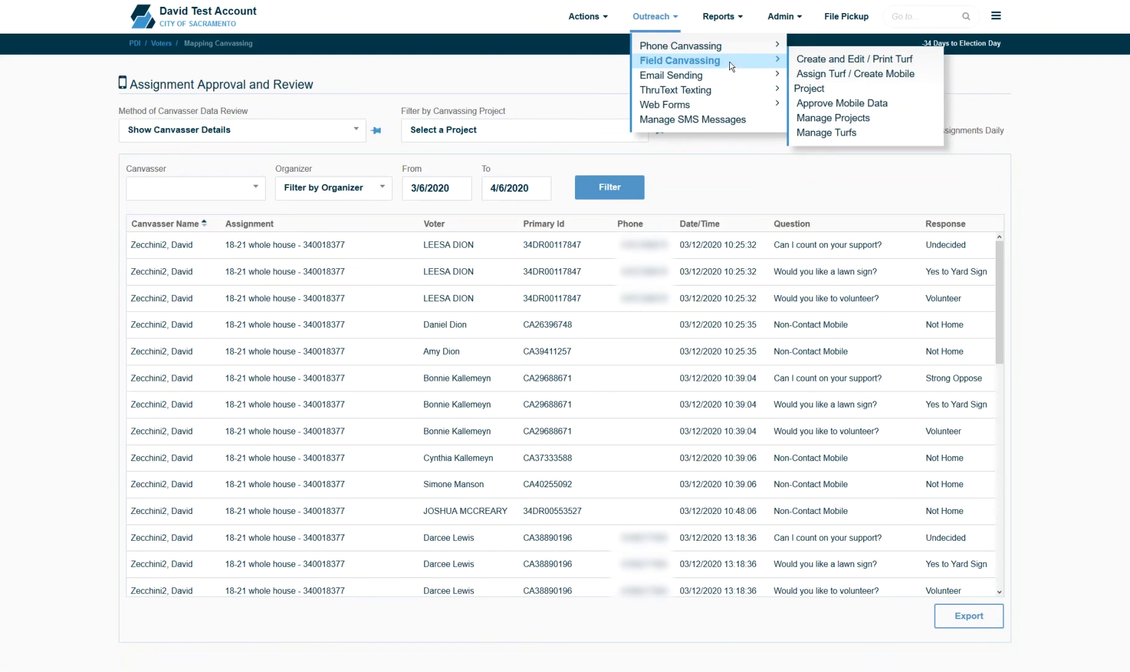
- Refresh the Canvassing Project on the Mobile Projects page to rebuild its assignments
click(844, 118)
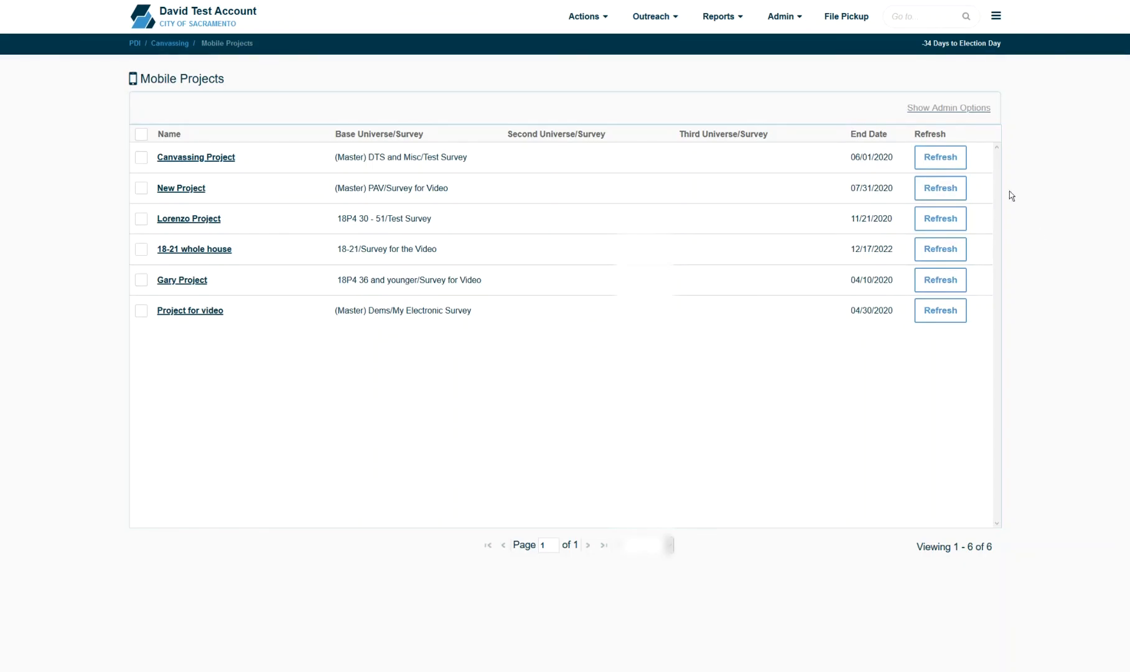
click(961, 160)
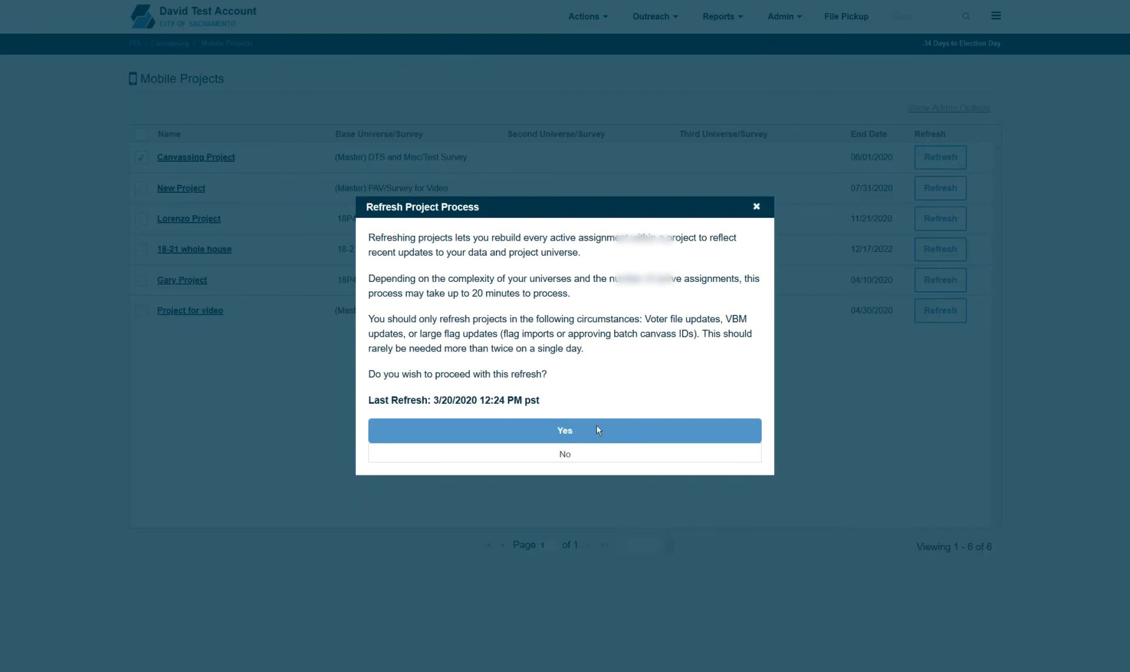
click(571, 430)
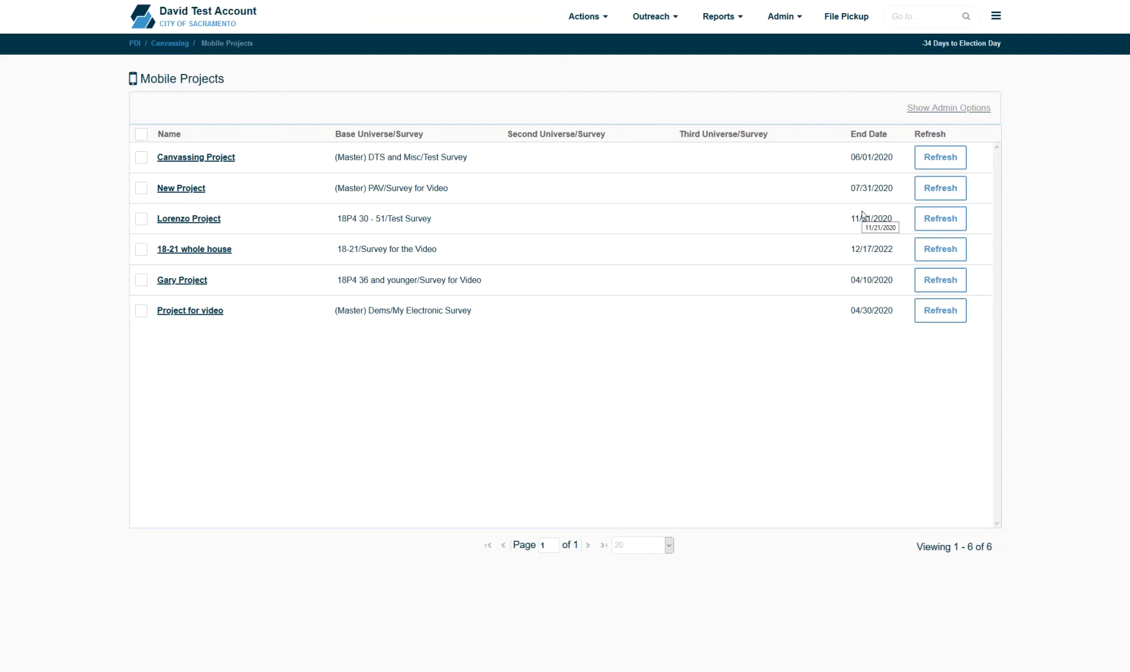
click(729, 19)
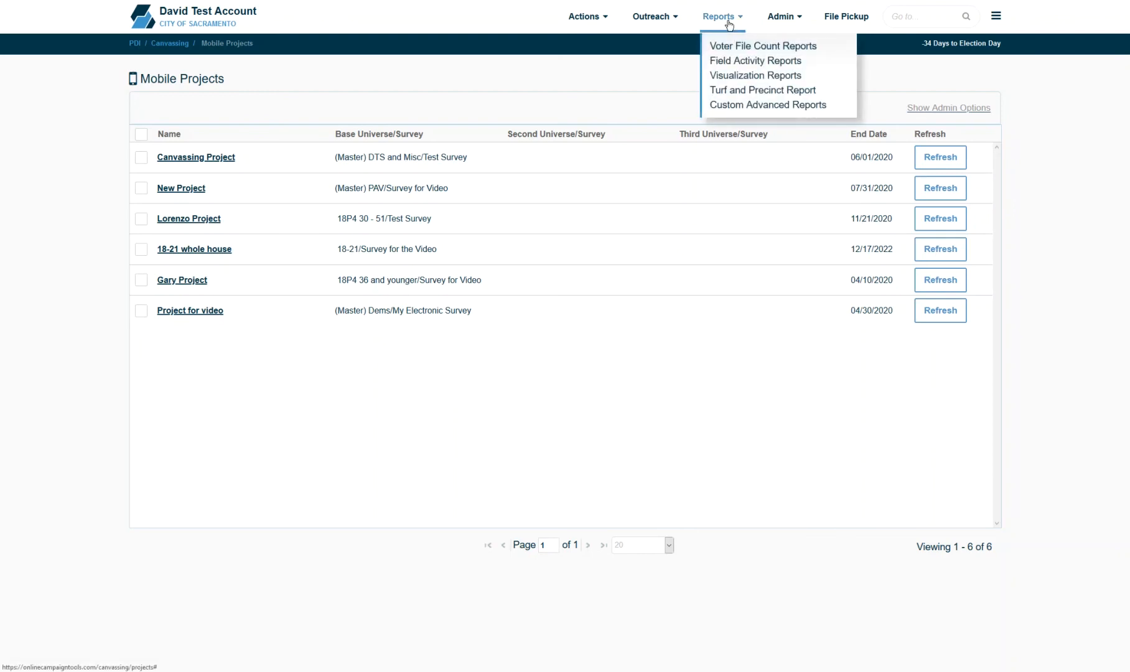
- Set the Field Activity canvassing report to Project Type Phone Project and project My Phone Bank Video
click(746, 63)
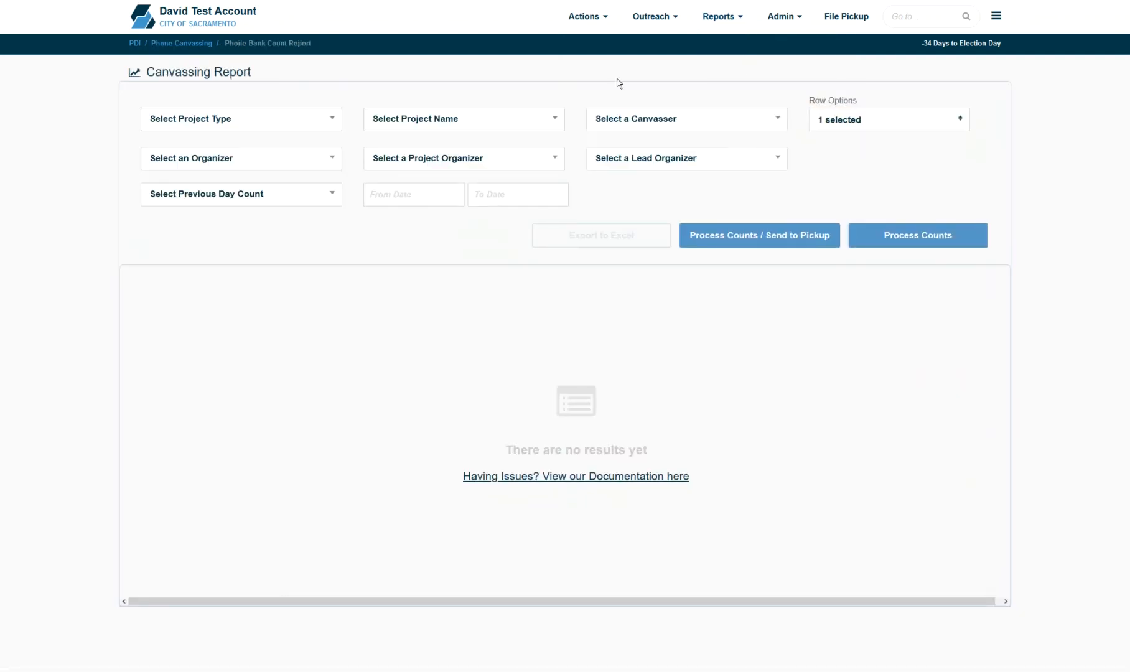
click(327, 125)
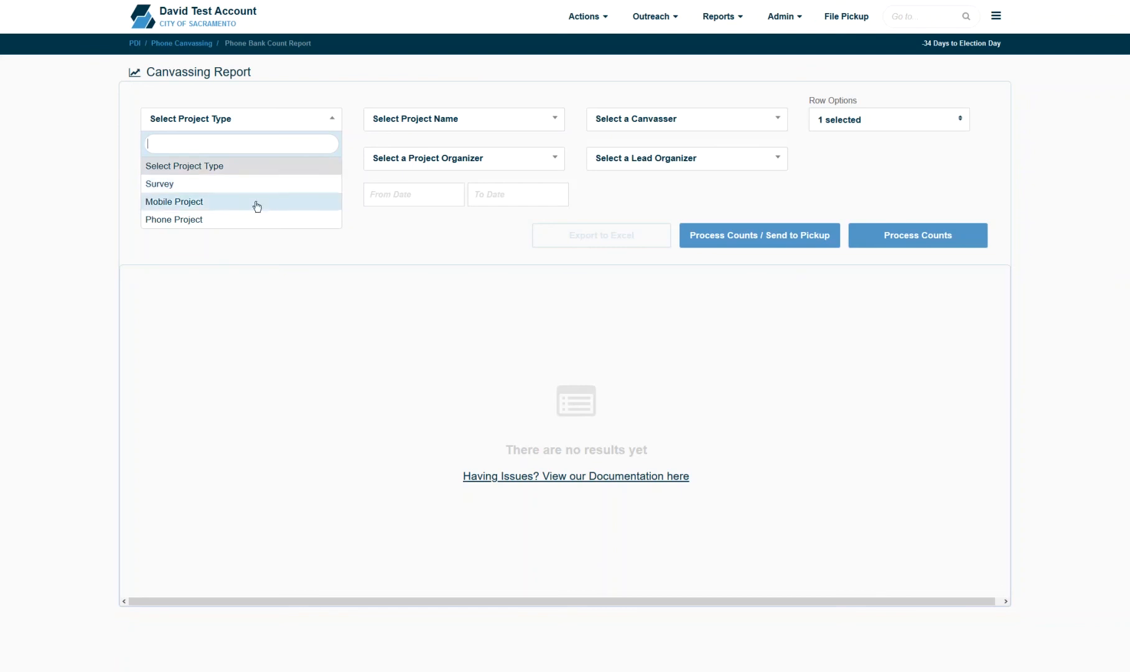
click(233, 226)
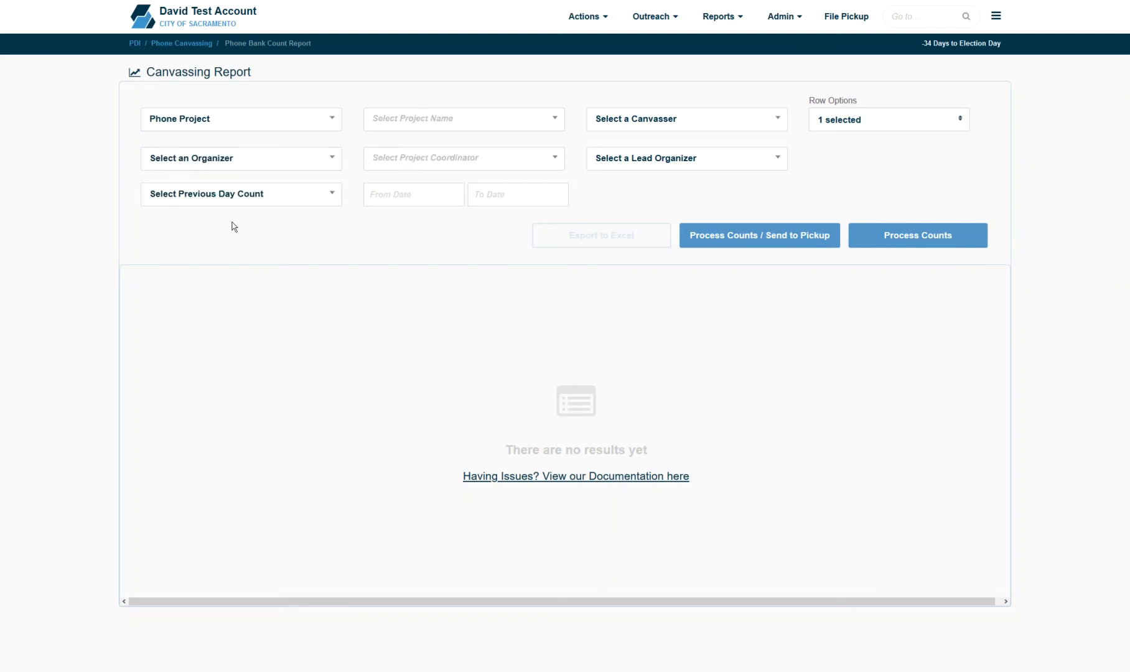
click(411, 115)
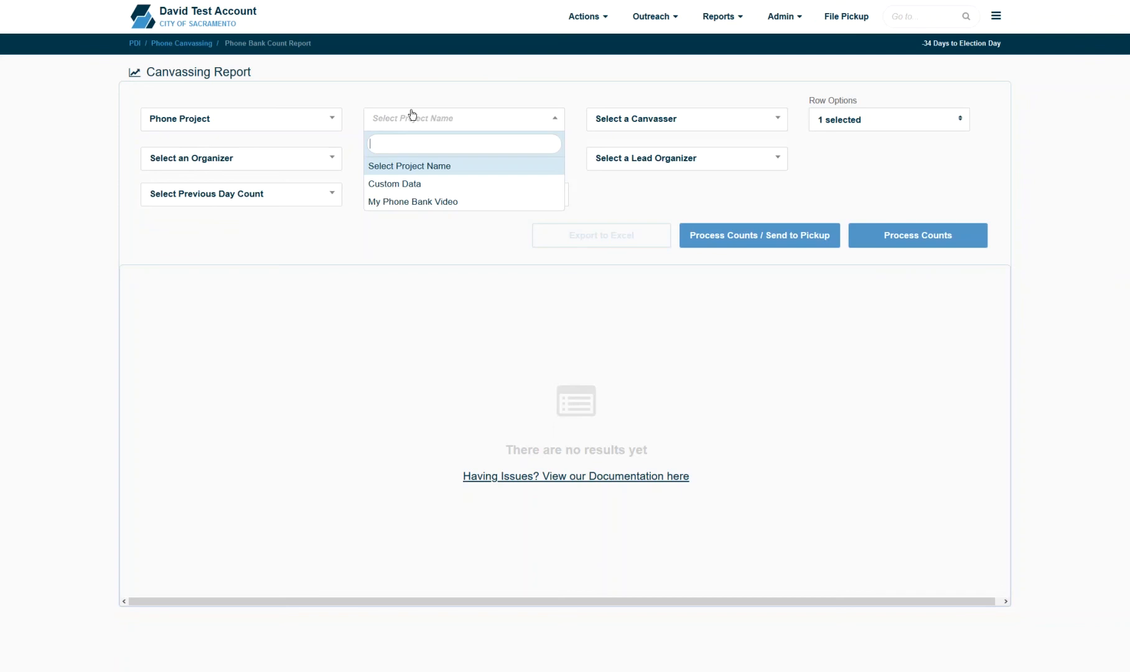
click(446, 201)
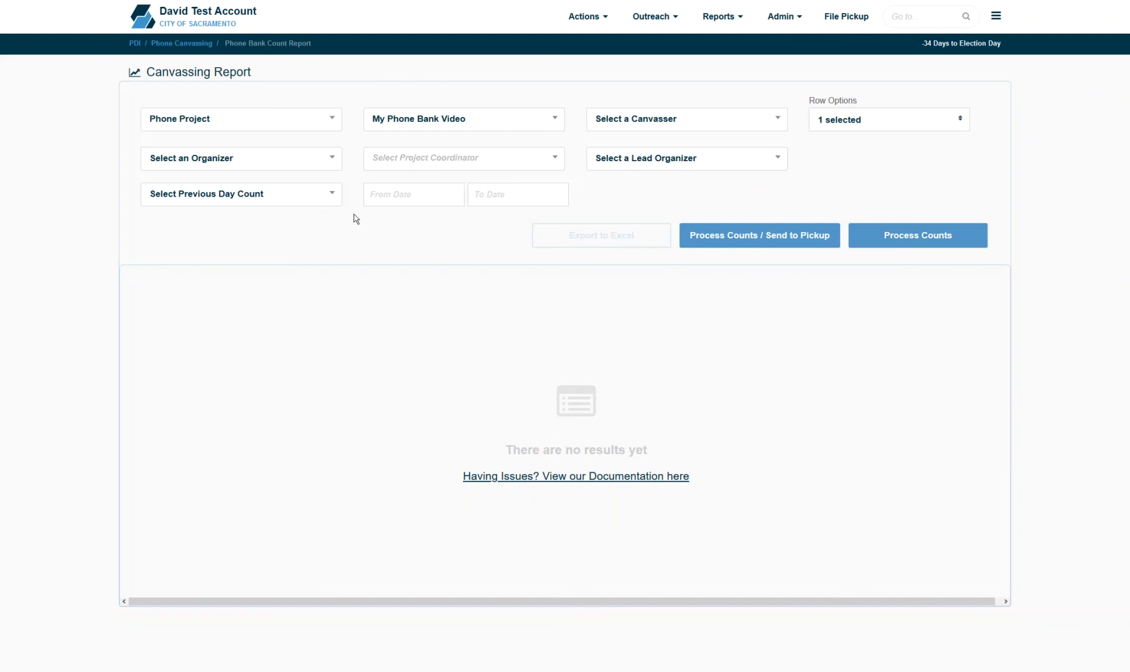
click(314, 204)
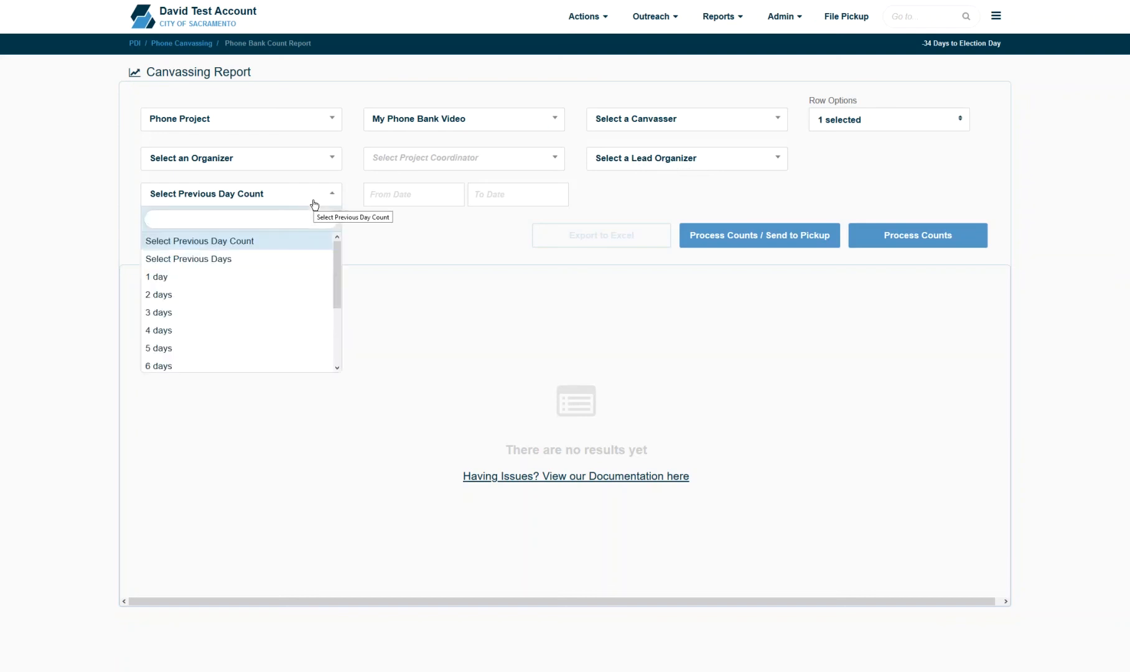
click(313, 203)
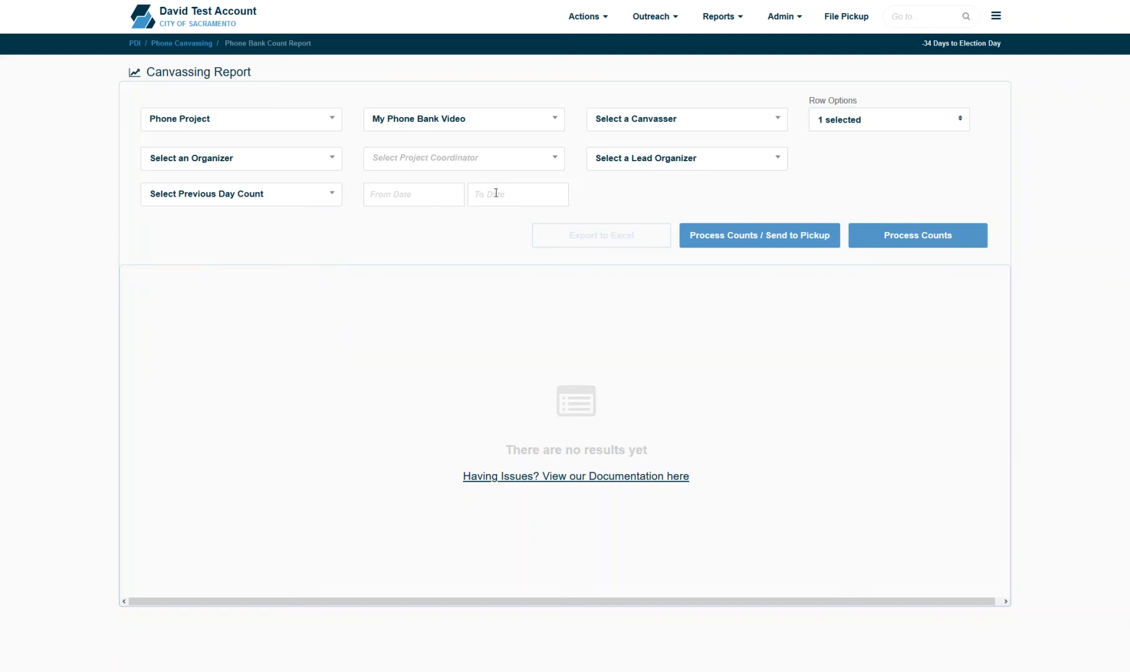
click(863, 121)
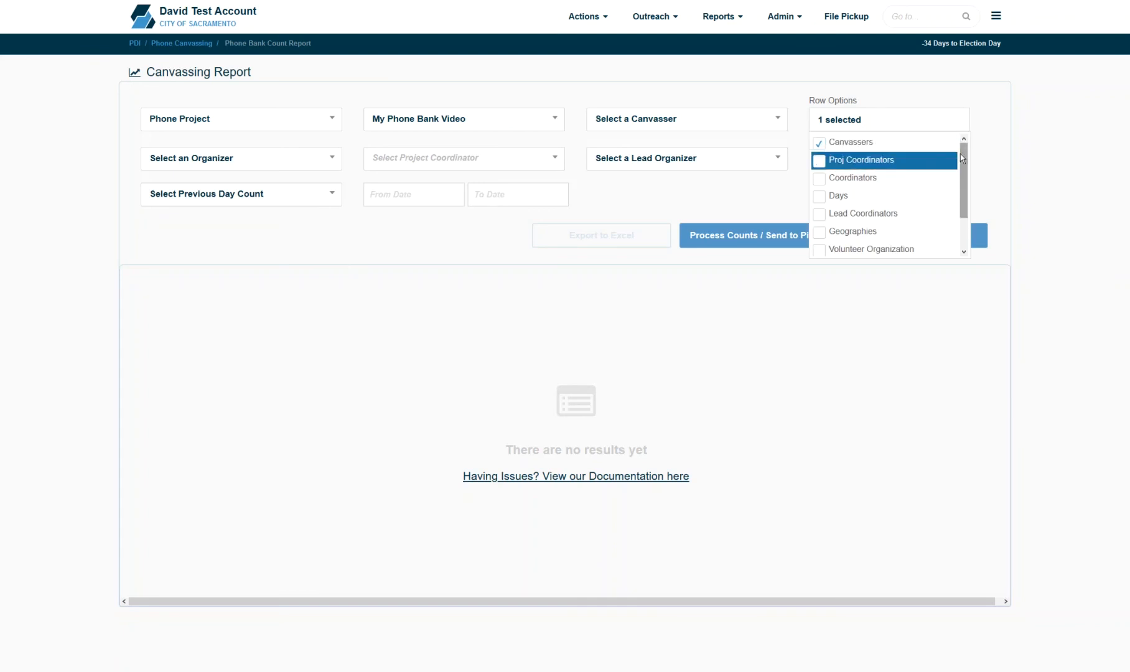
- Review the 18-21 whole house counts, scrolling right: 20 total, 11 doors knocked, 7 contacted, 14 not home
drag(960, 154, 978, 202)
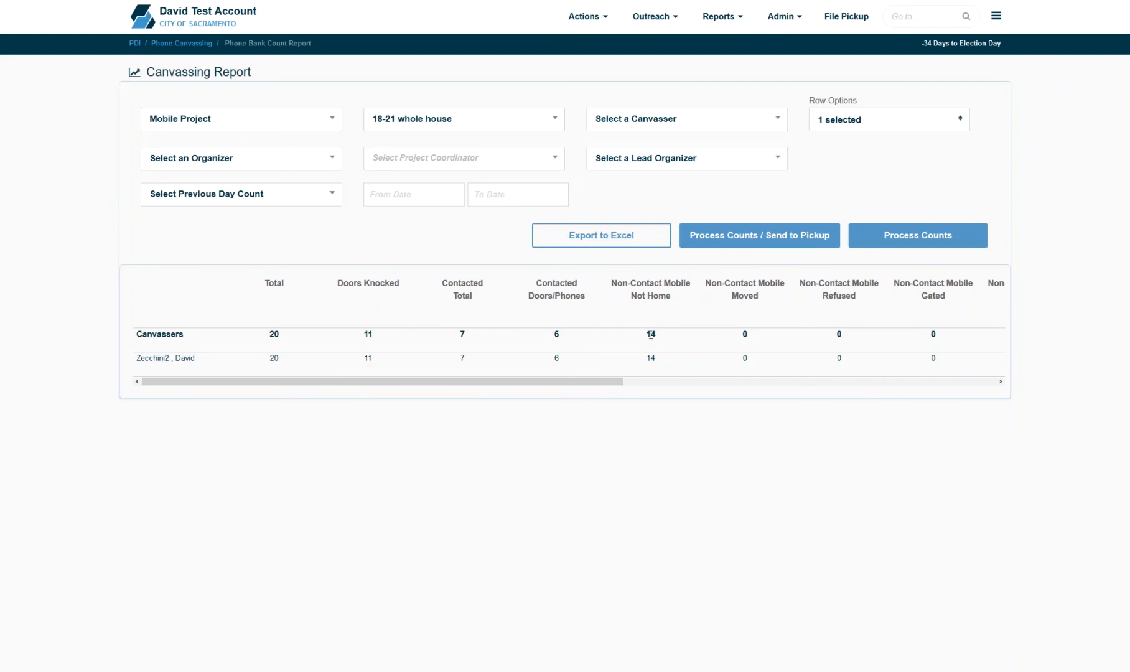
drag(614, 381, 892, 350)
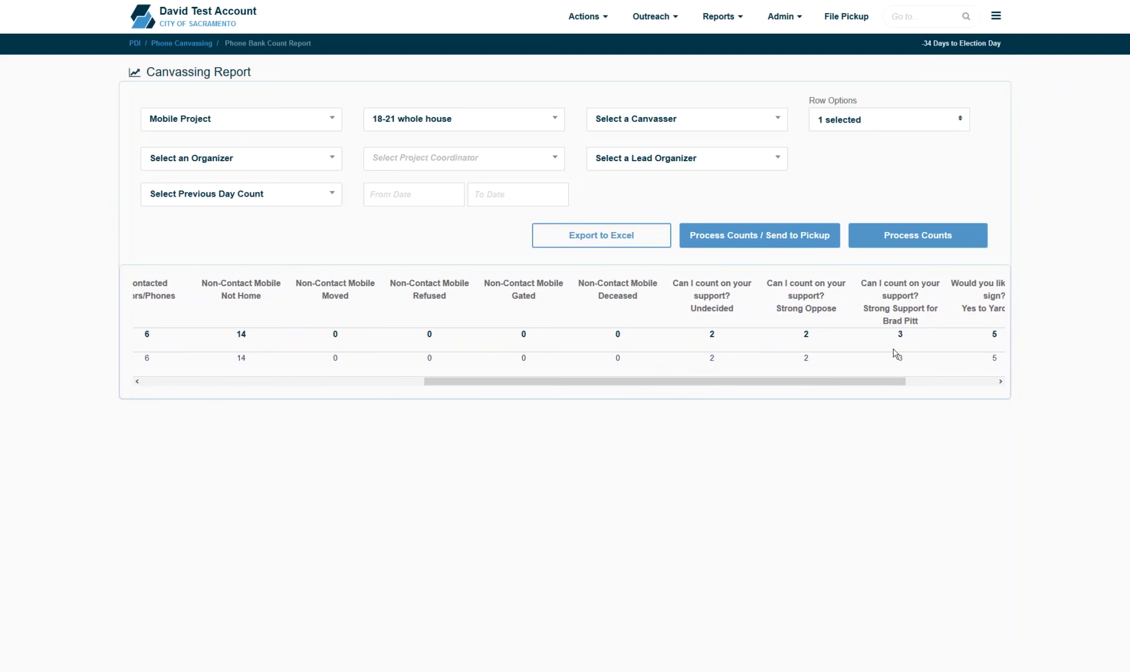